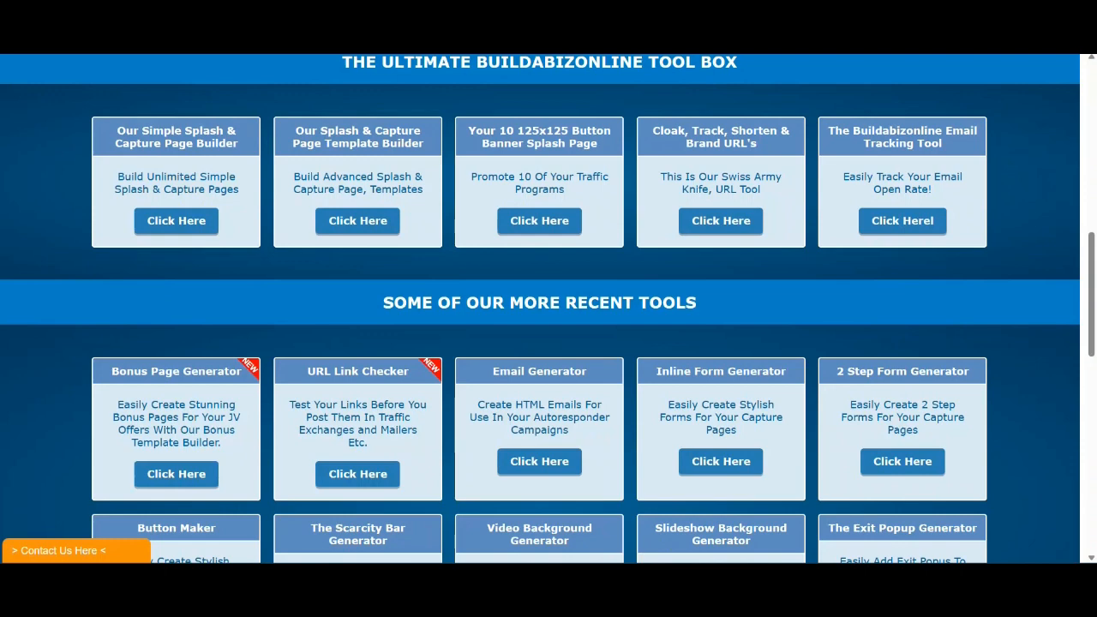
- Launch the Splash & Capture Page Template Builder and close its introduction video
left_click(351, 222)
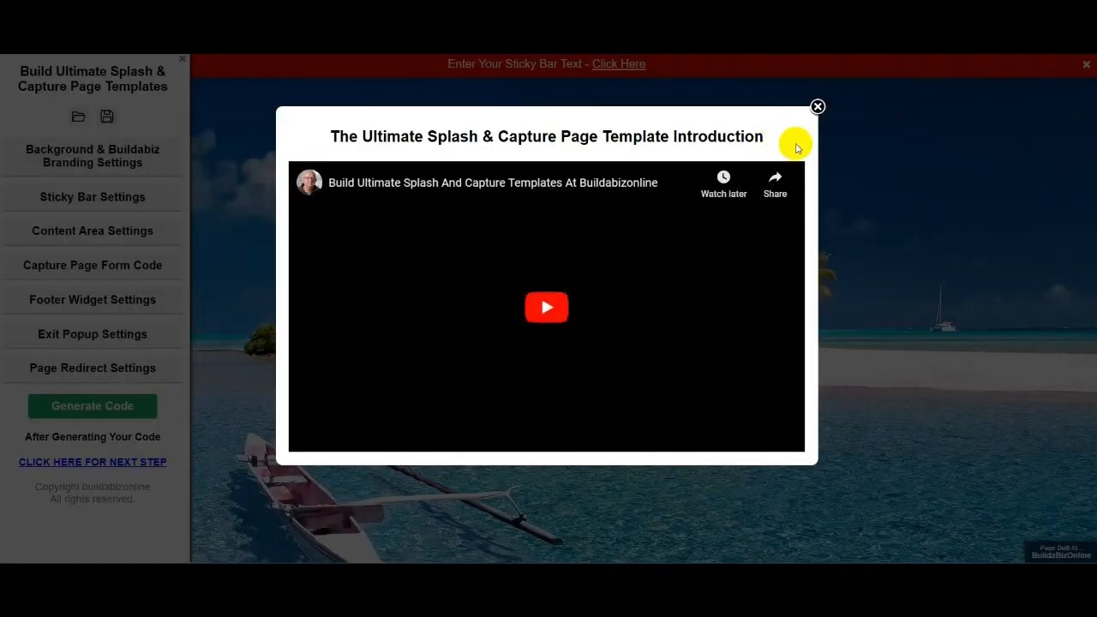
left_click(815, 107)
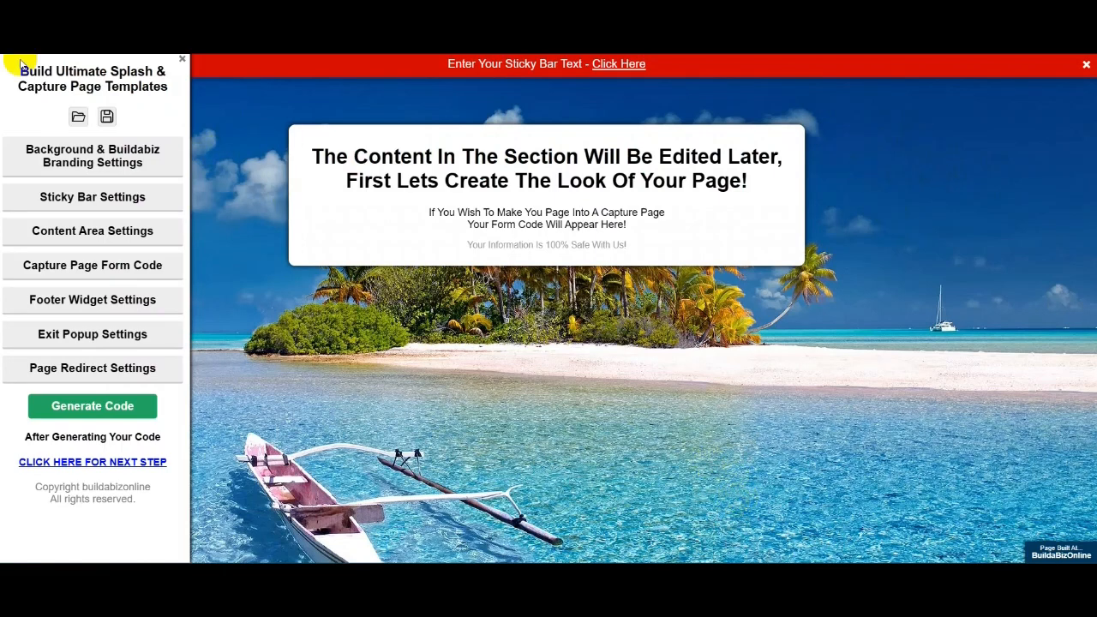
left_click(182, 60)
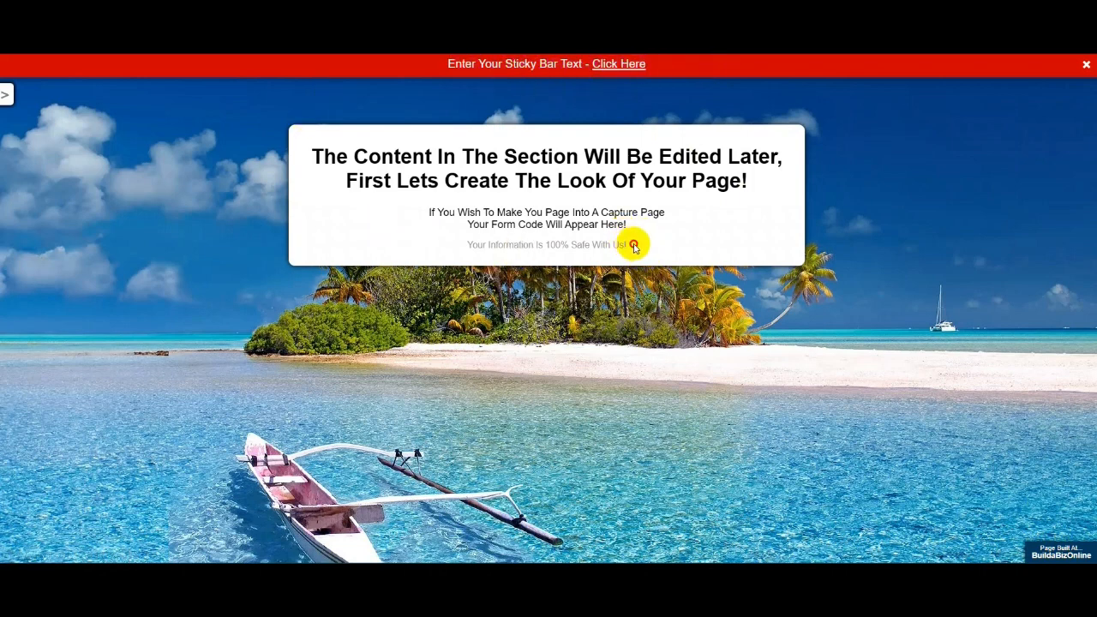
left_click_drag(631, 242, 310, 137)
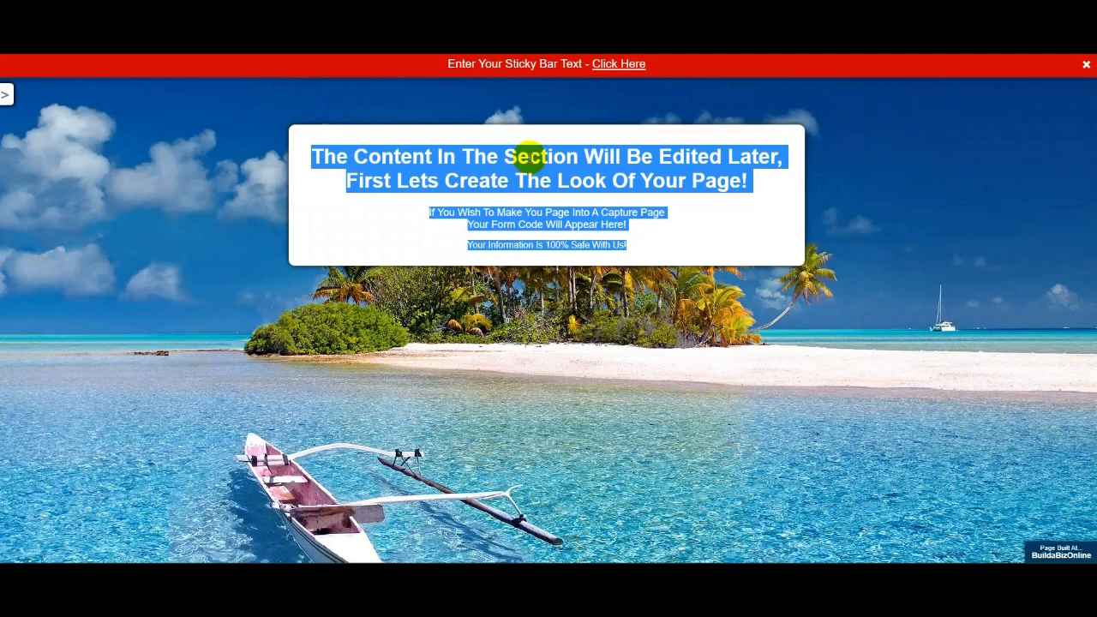
left_click(180, 145)
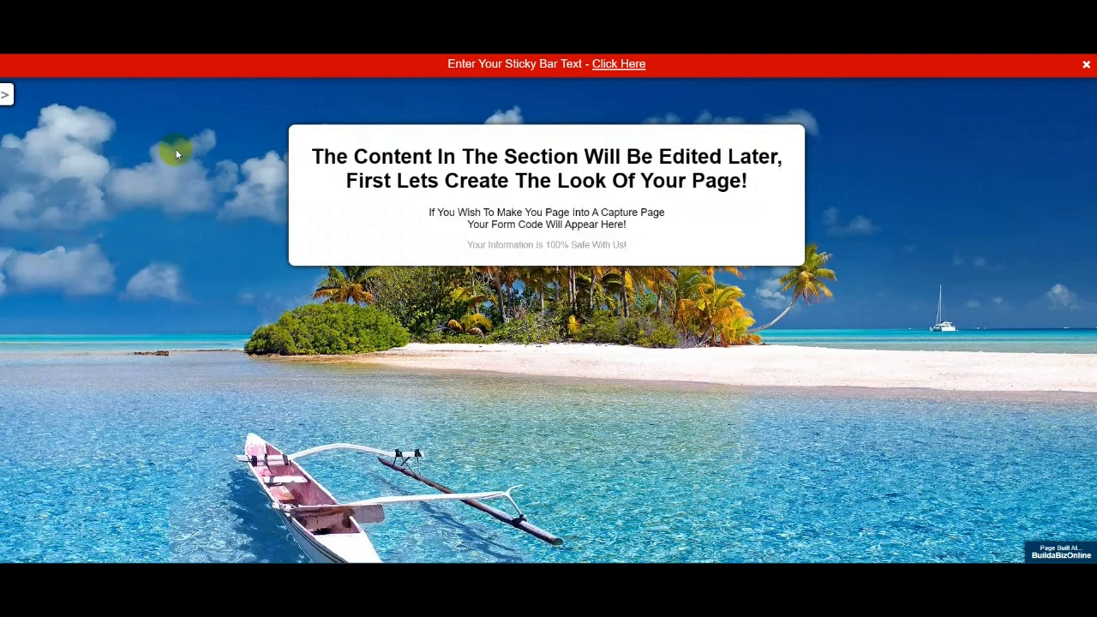
left_click(5, 96)
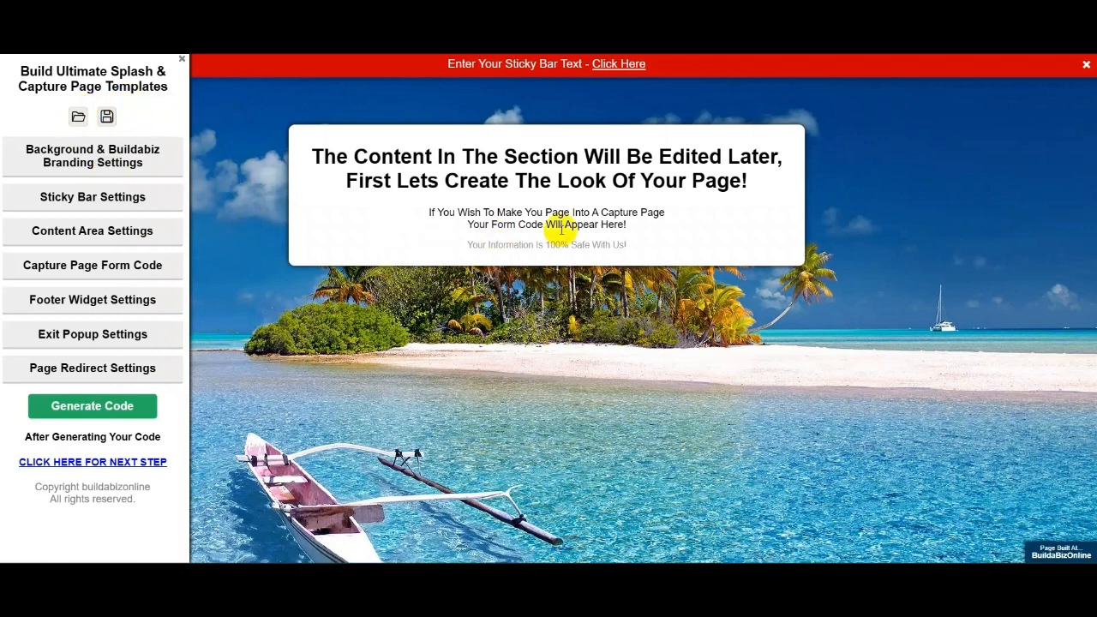
- Hide and reshow the settings sidebar, then expand Background & Buildabiz Branding Settings
left_click_drag(629, 245, 312, 146)
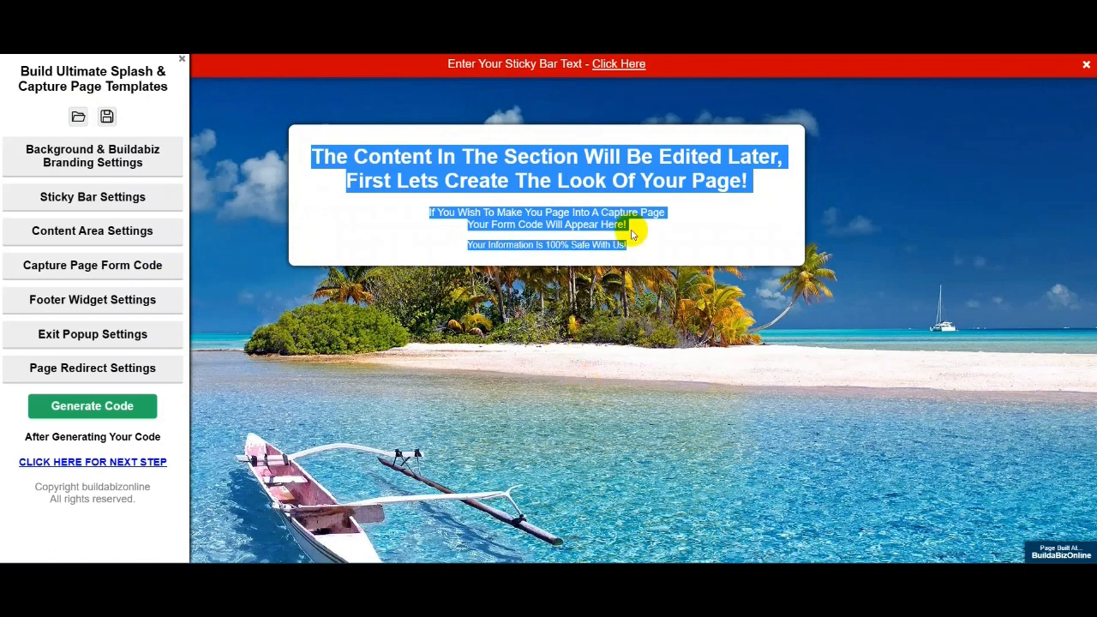
left_click(570, 329)
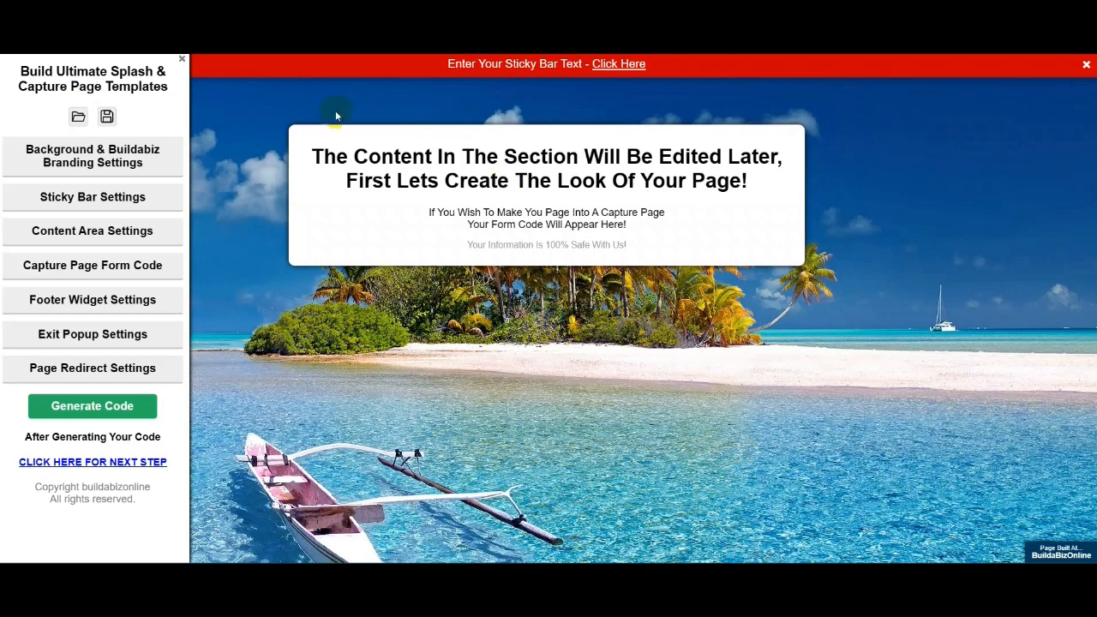
left_click(543, 67)
left_click(183, 62)
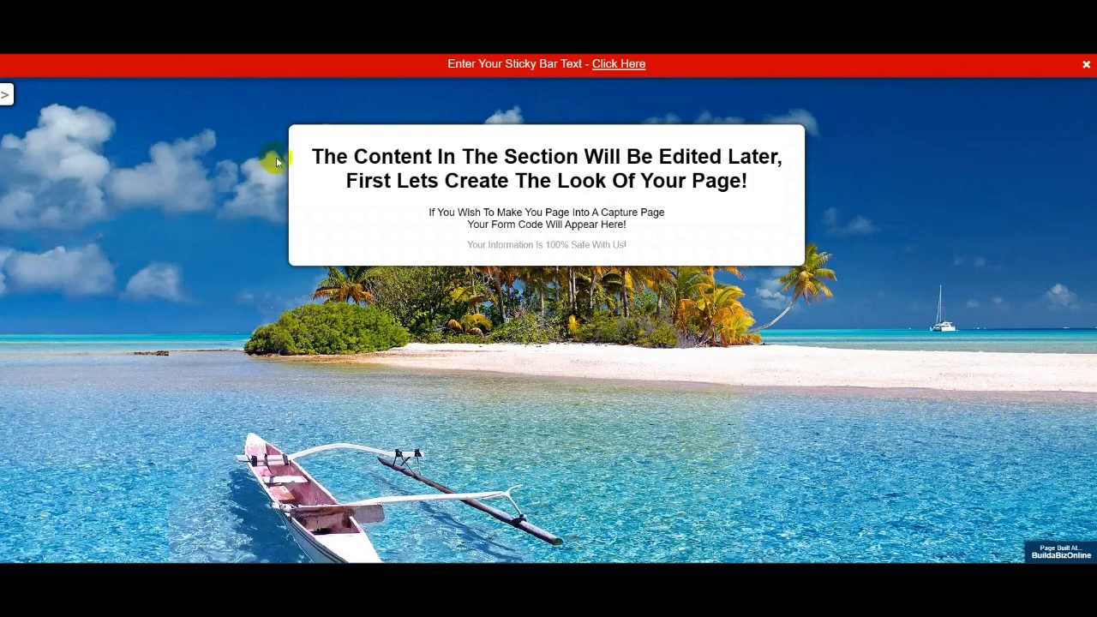
left_click(4, 96)
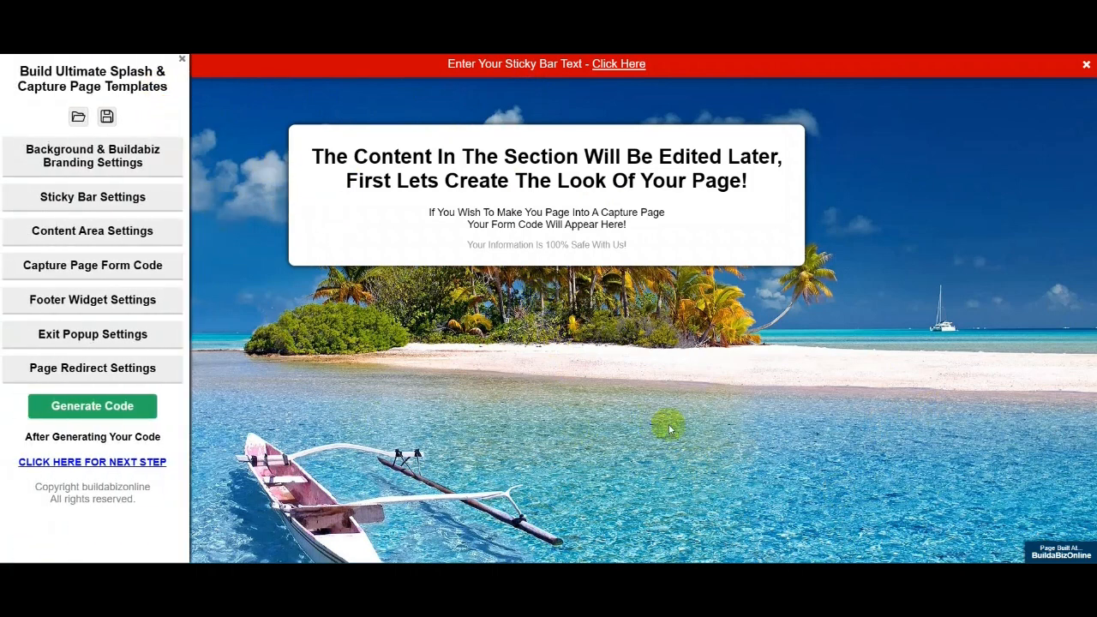
left_click(91, 154)
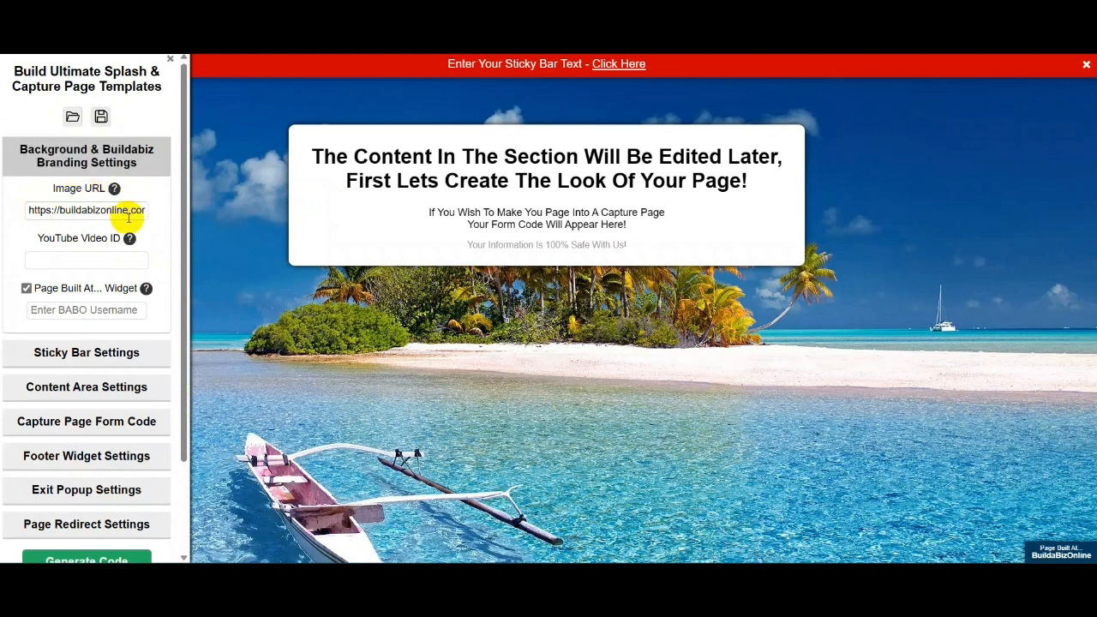
- Select the background Image URL and bring up the Upload Free Stock Image Background help
mouse_move(127, 241)
mouse_move(146, 289)
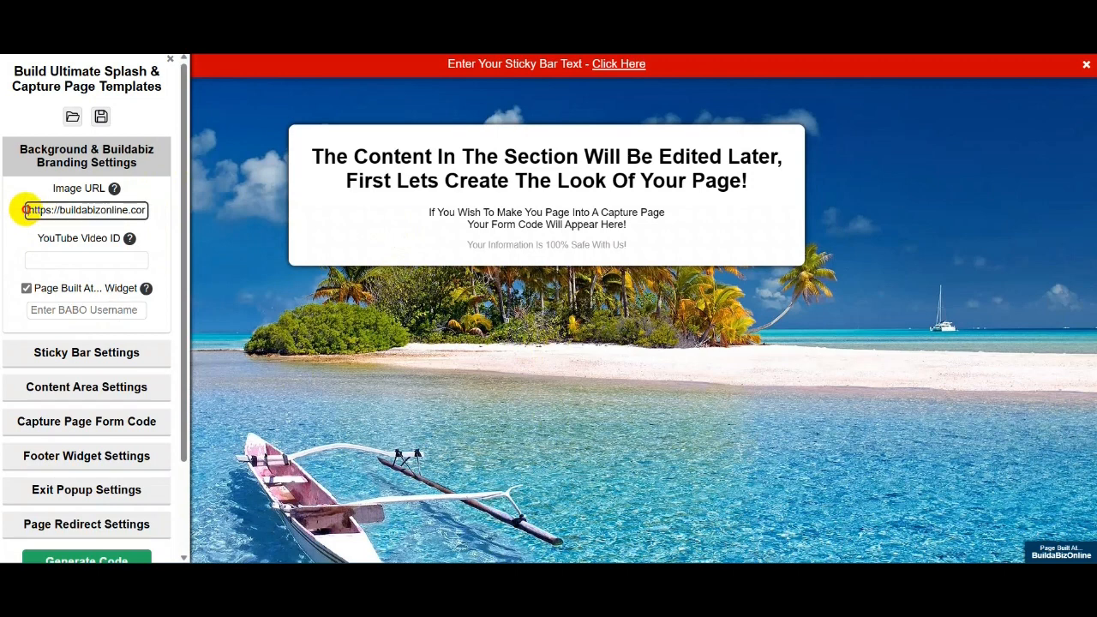
left_click_drag(26, 210, 153, 226)
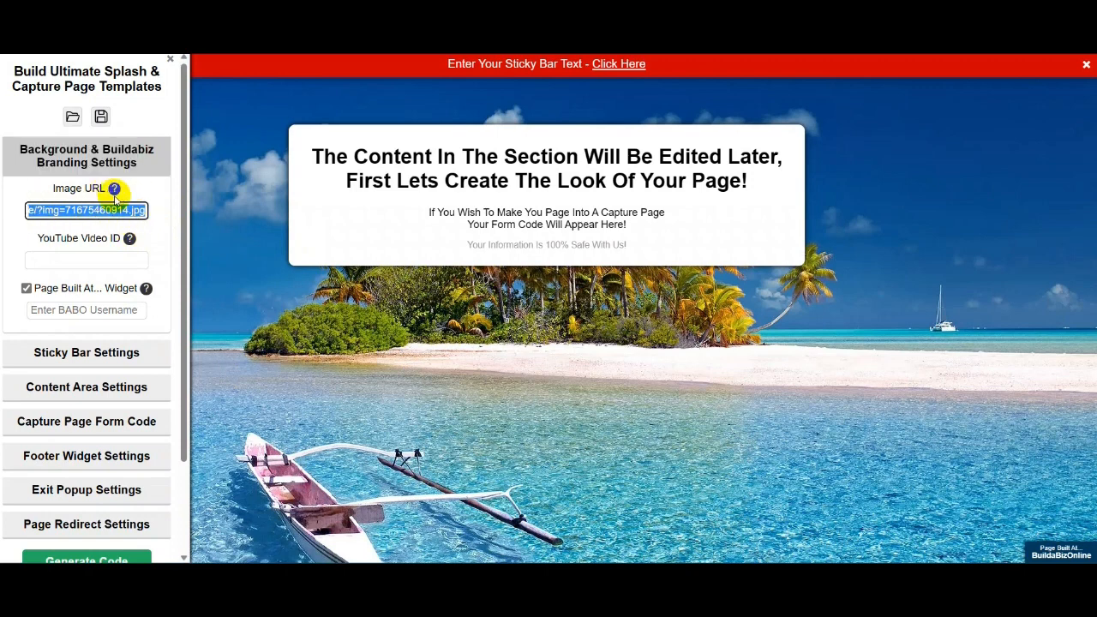
mouse_move(115, 189)
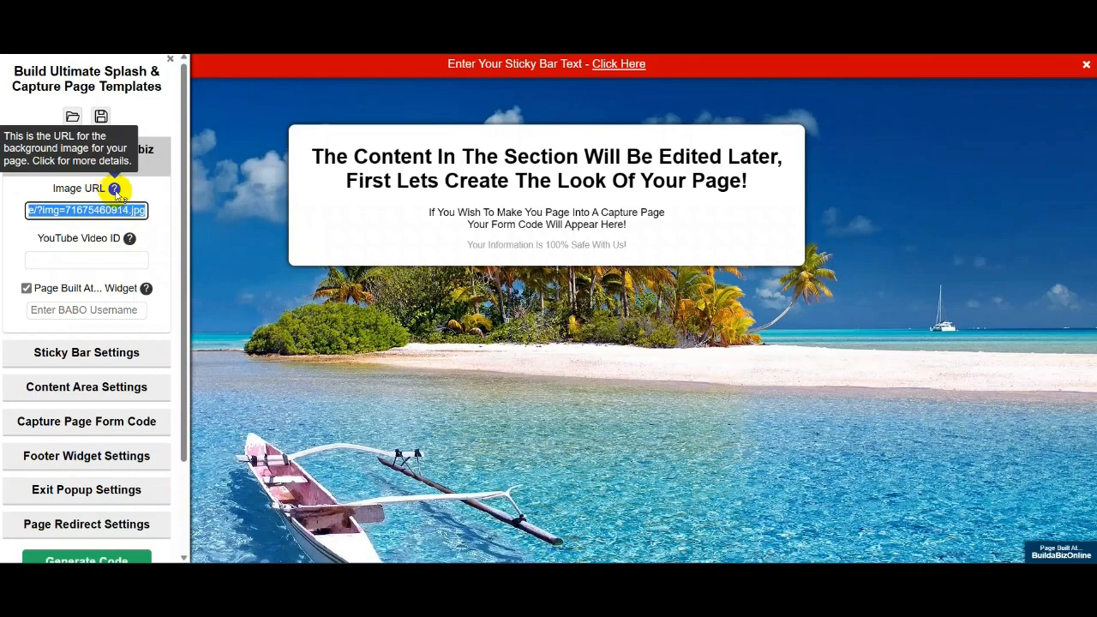
left_click(115, 189)
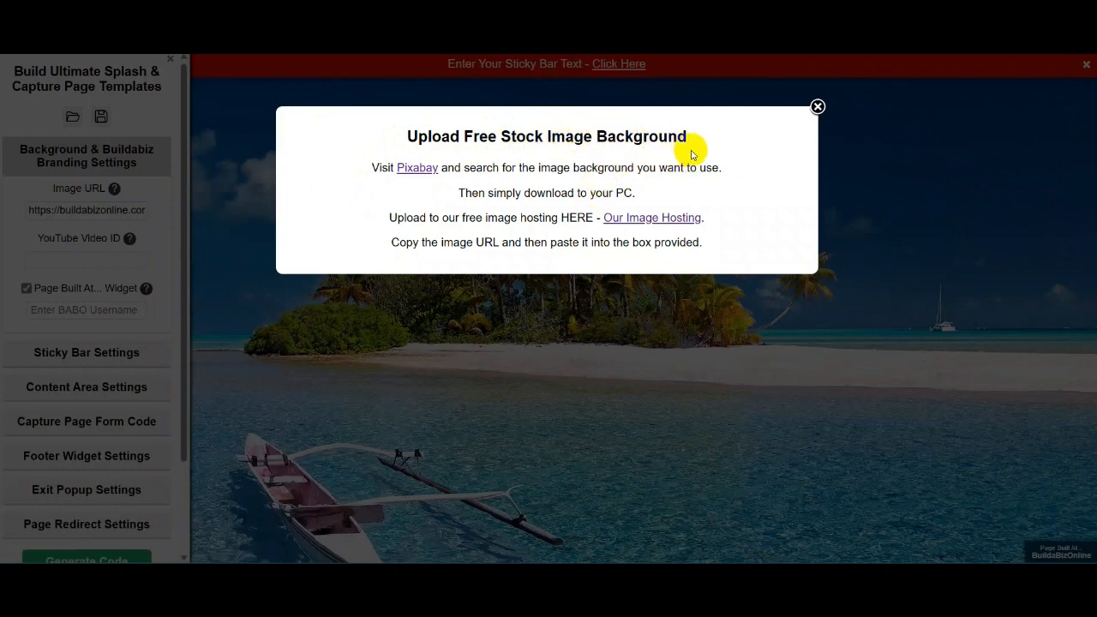
- Go to Pixabay and search for 'beach' images
left_click(416, 168)
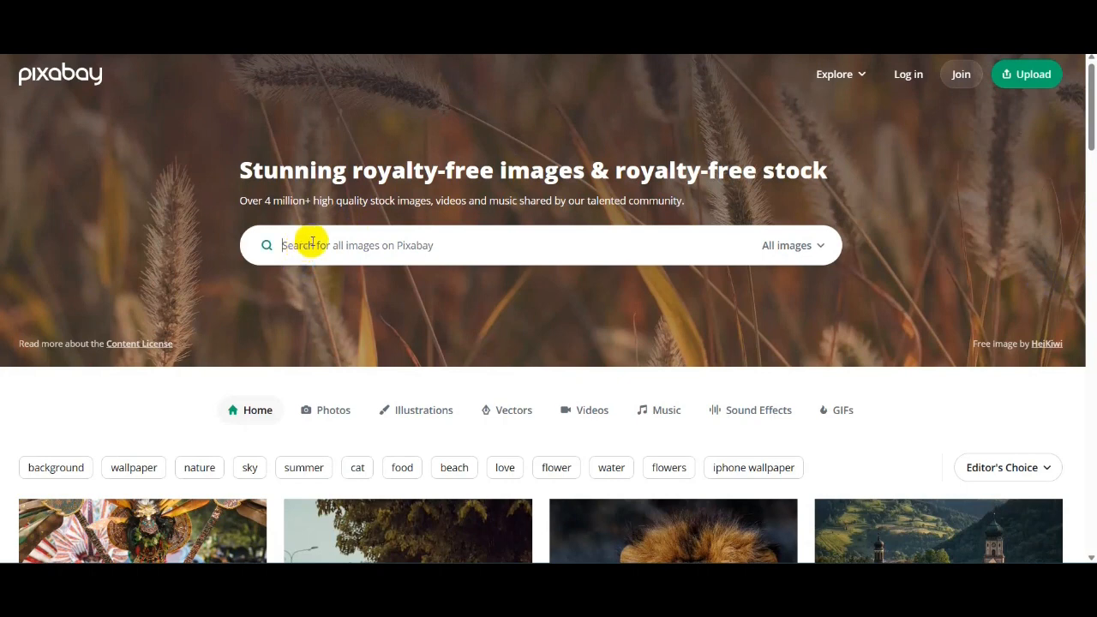
mouse_move(721, 575)
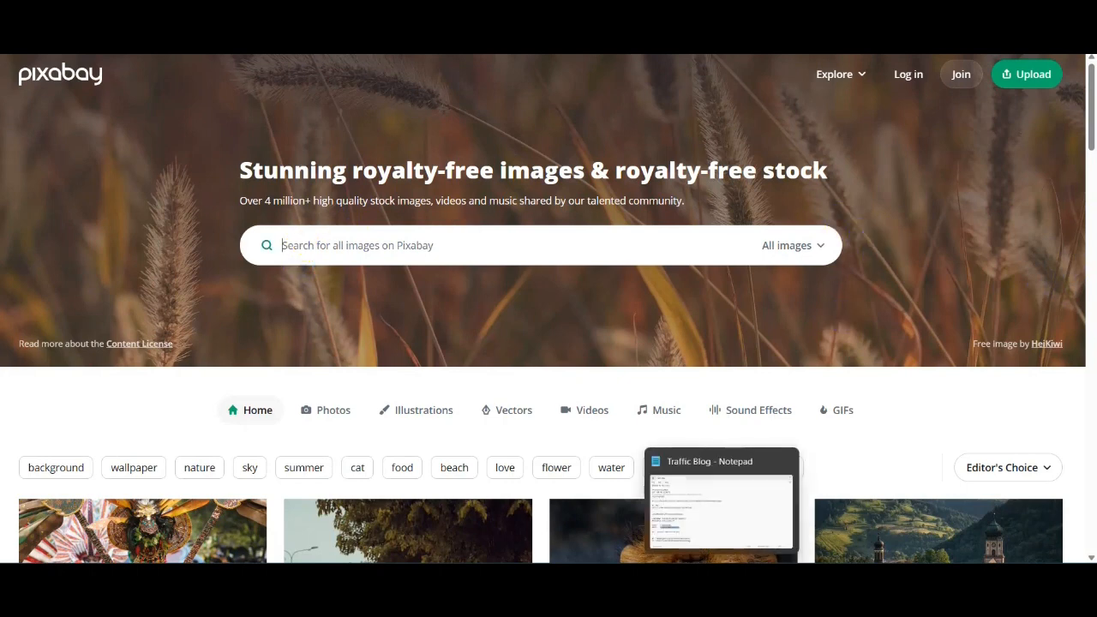
type("bea")
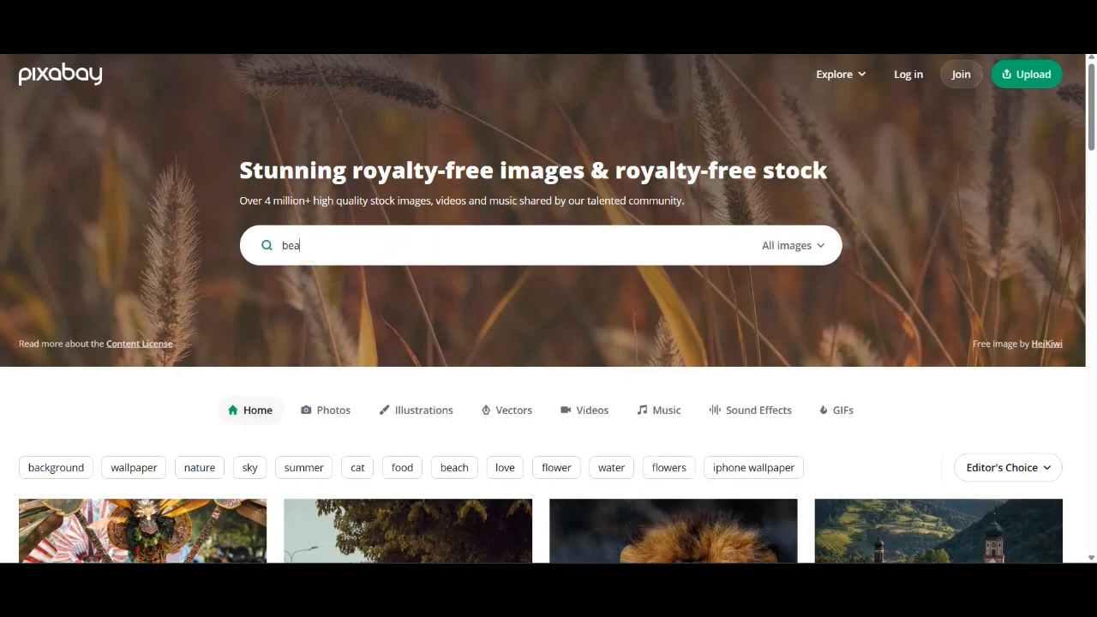
type("ch")
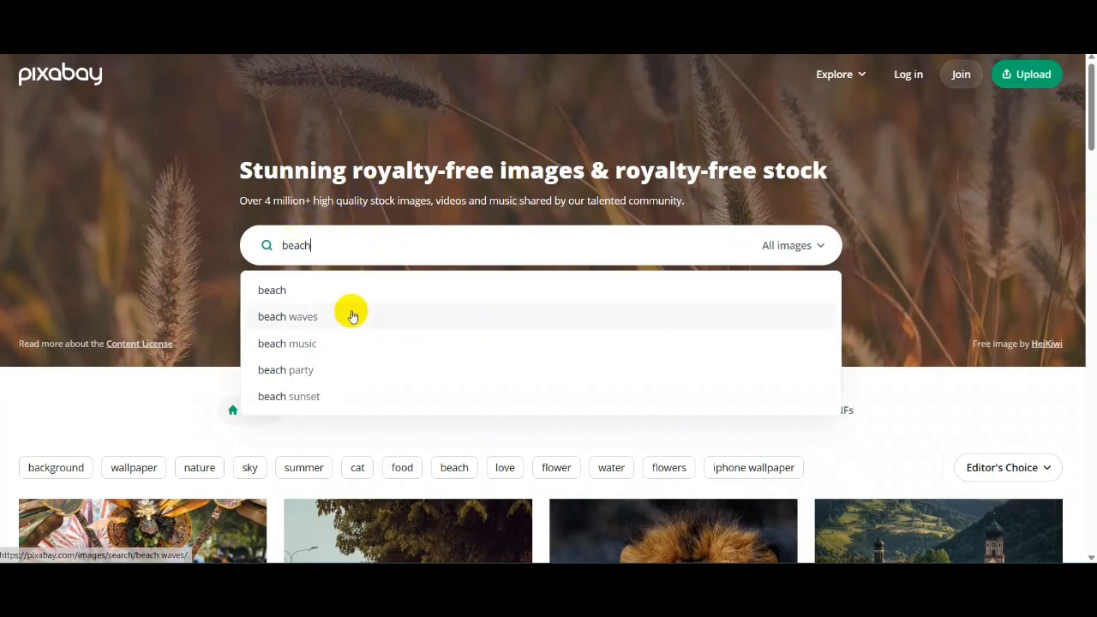
key("Return")
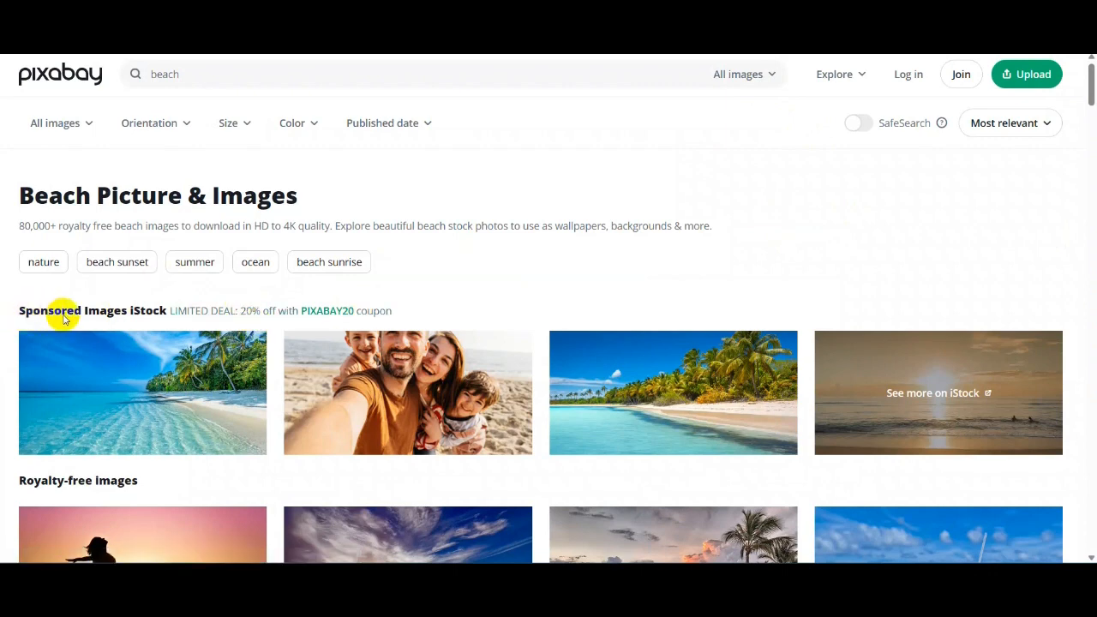
- Open the 'Young woman, Beach, Dress' photo from the search results
scroll(634, 274, "down", 2)
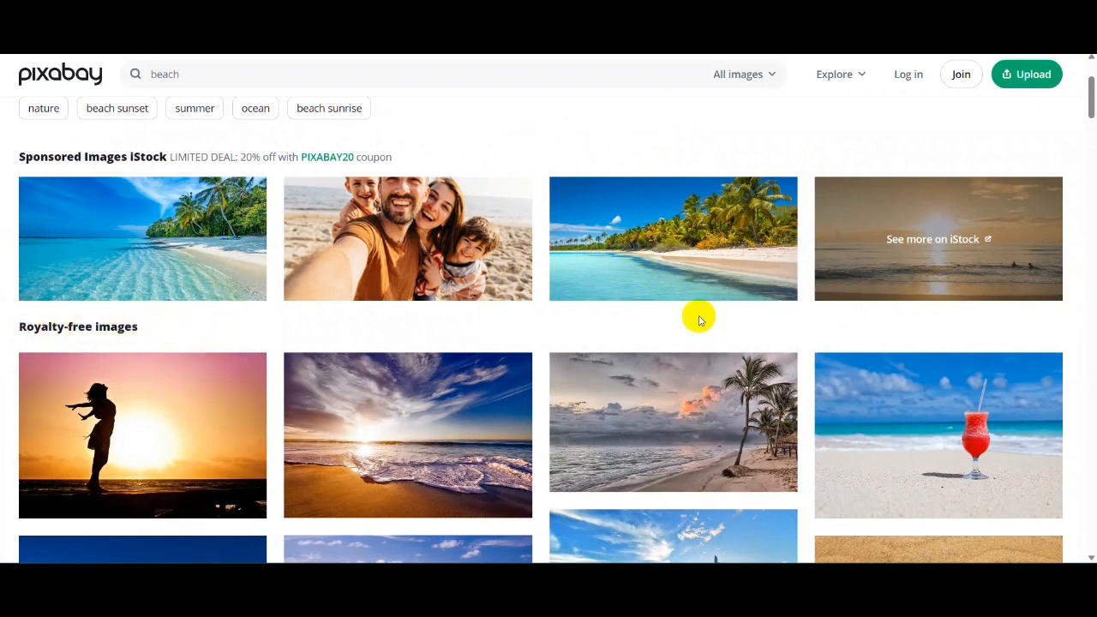
scroll(708, 326, "down", 2)
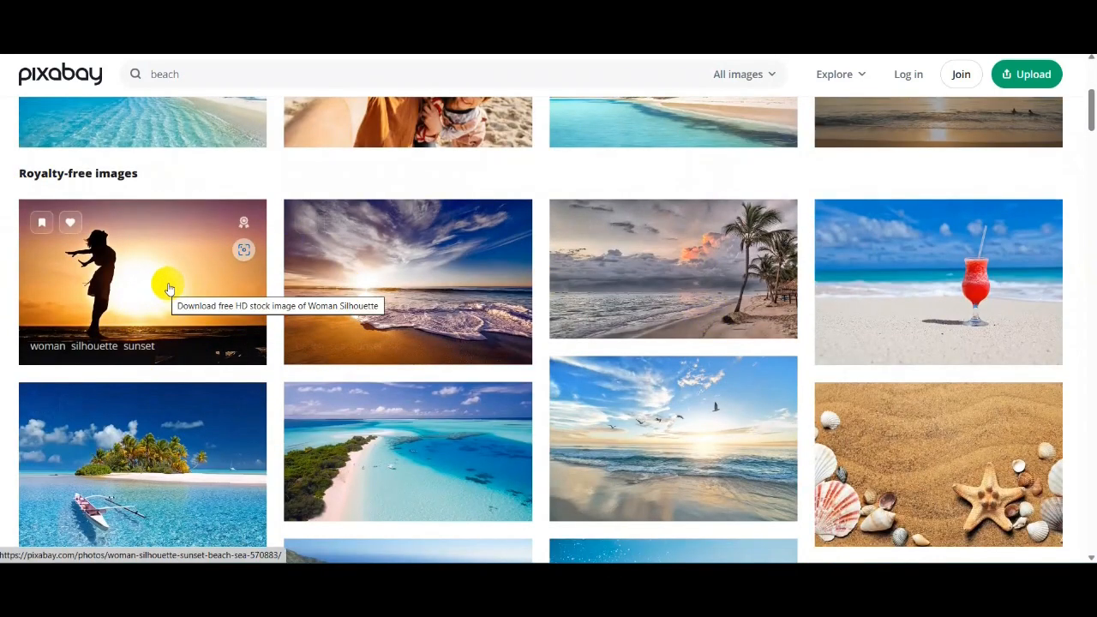
scroll(888, 308, "down", 1)
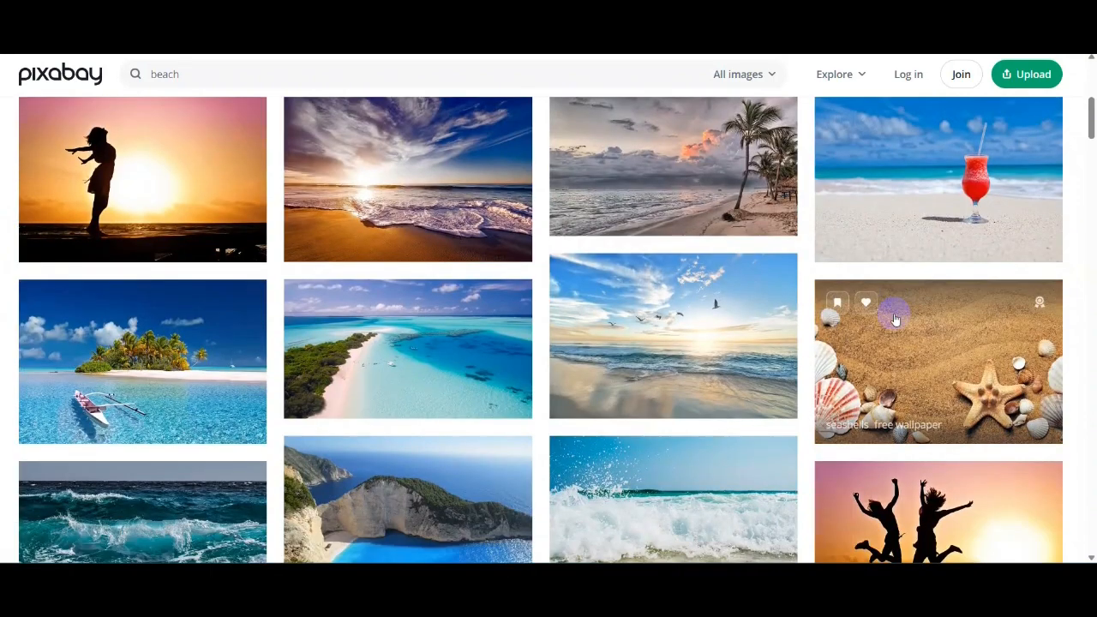
scroll(895, 318, "down", 3)
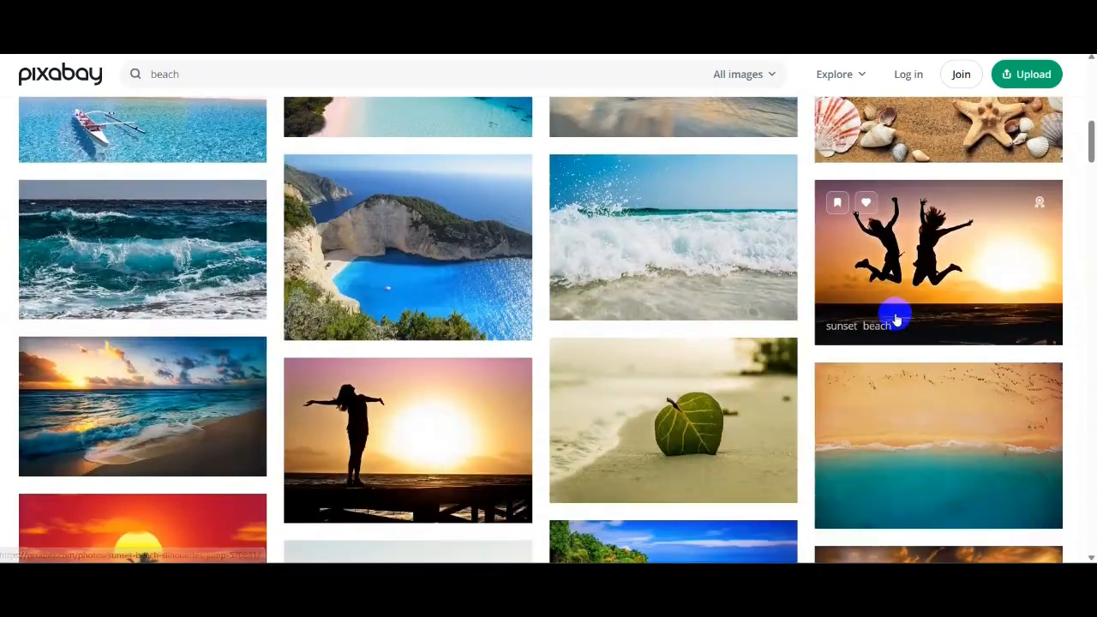
scroll(895, 319, "down", 4)
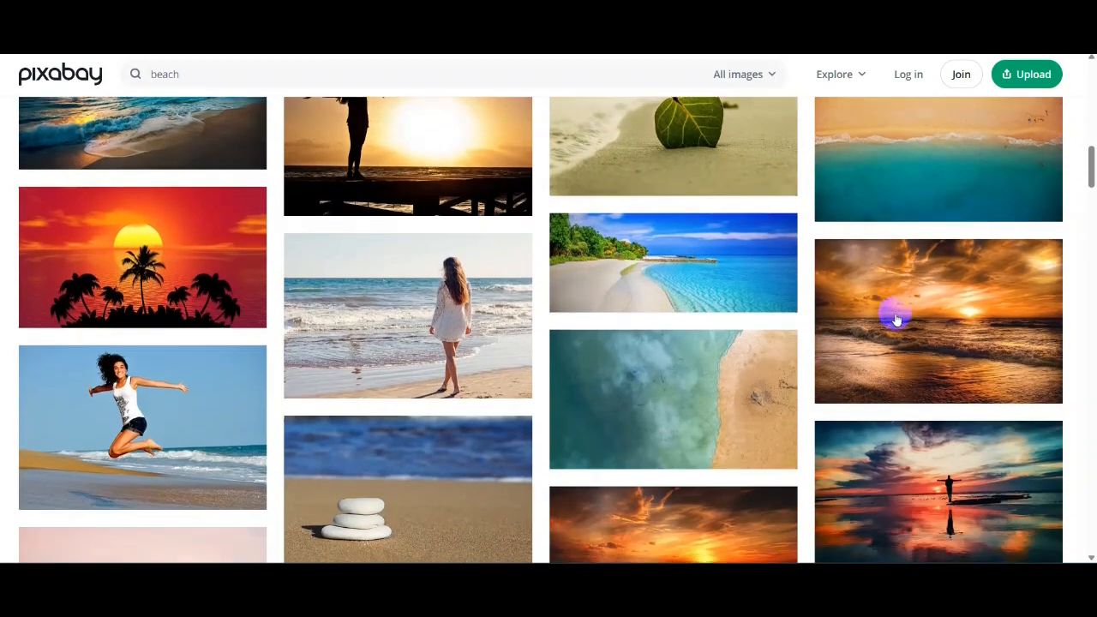
left_click(395, 324)
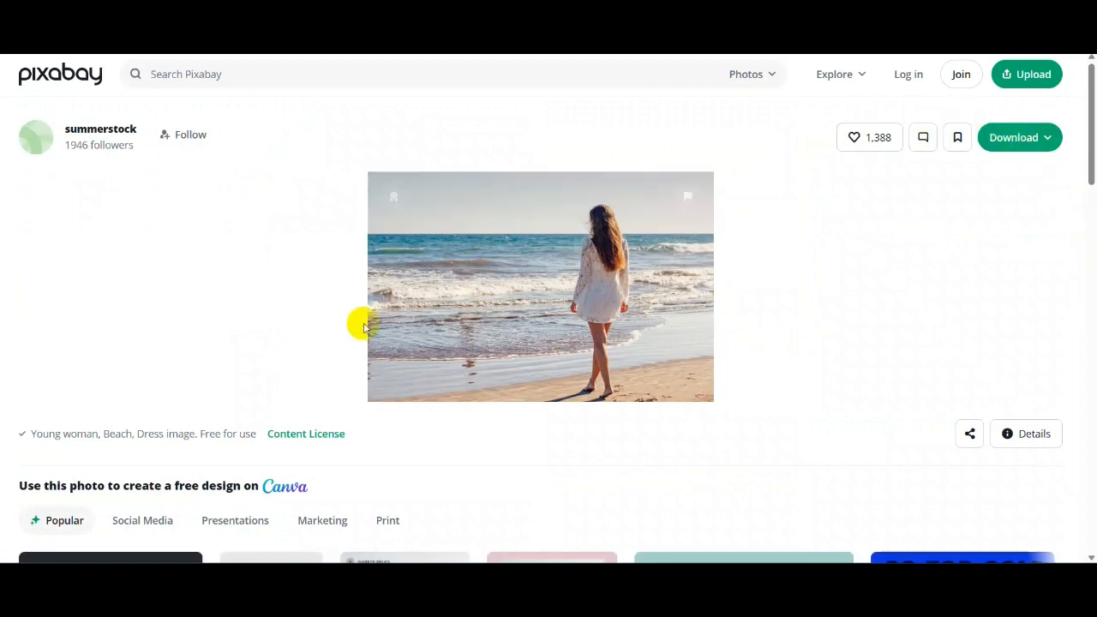
- Download the beach photo at 1280×853 and close the thank-you popup
left_click(1010, 138)
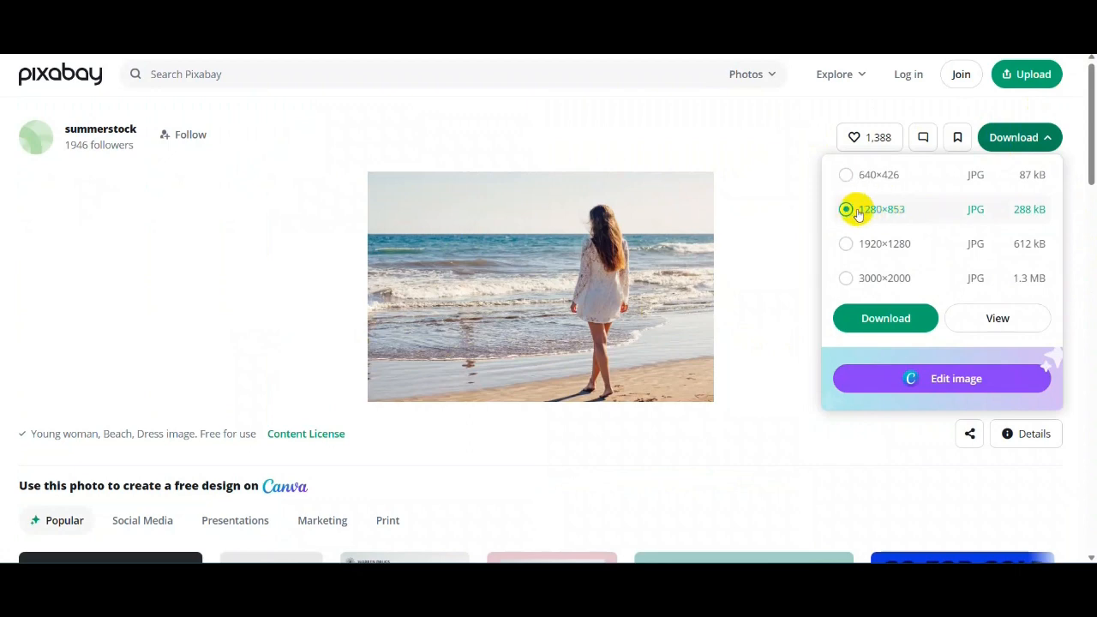
left_click(882, 319)
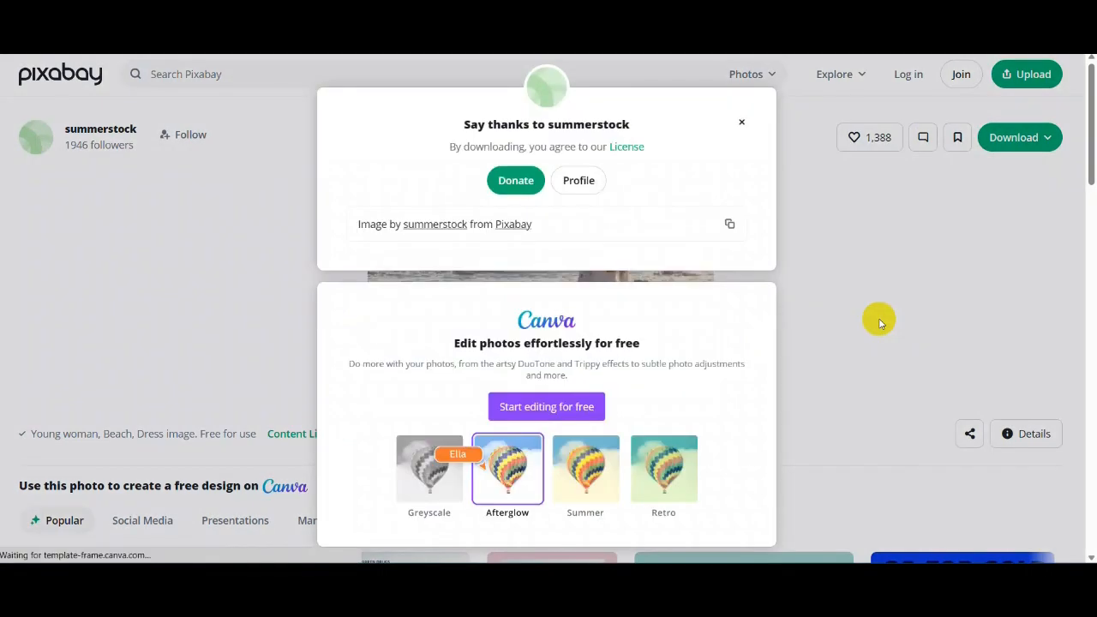
left_click(743, 124)
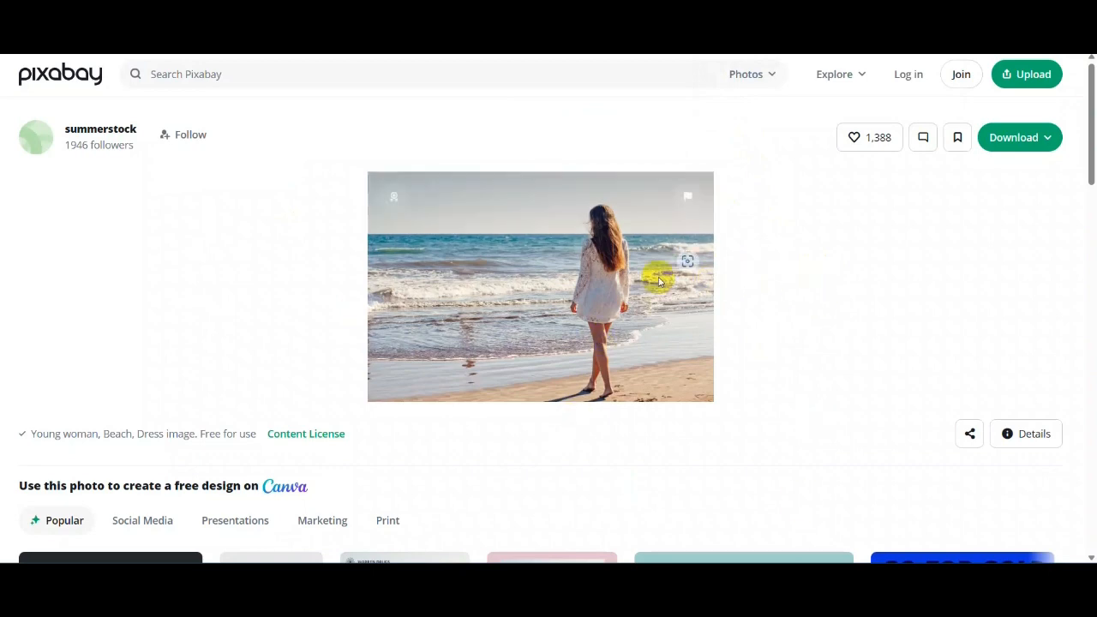
- Dismiss the download options and page menu, then restore the browser to a smaller window
left_click(1017, 139)
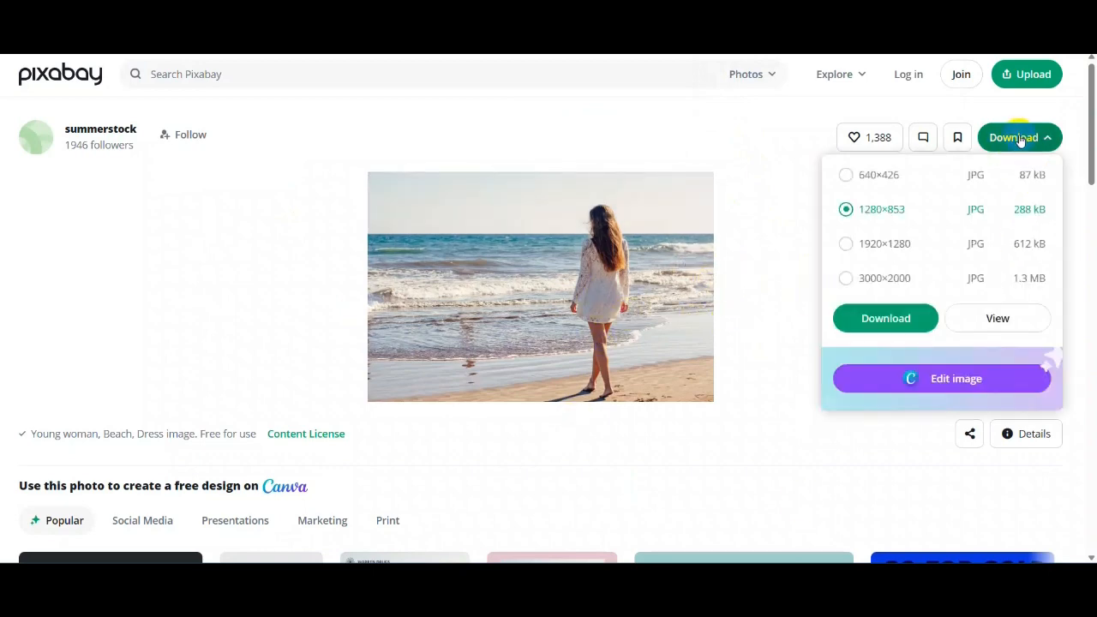
right_click(877, 319)
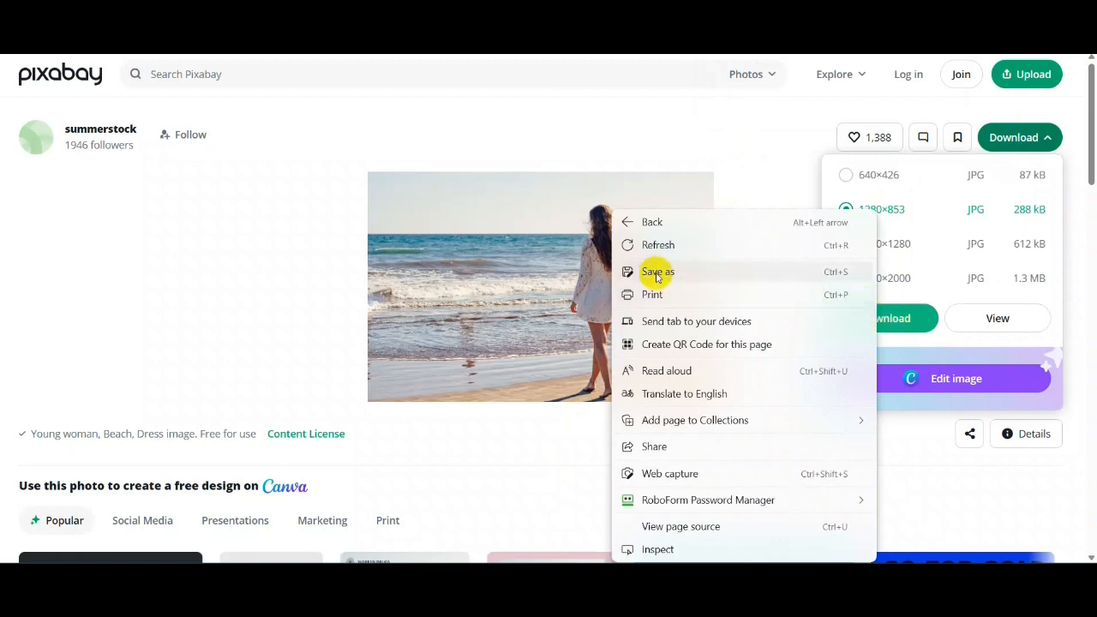
left_click(762, 175)
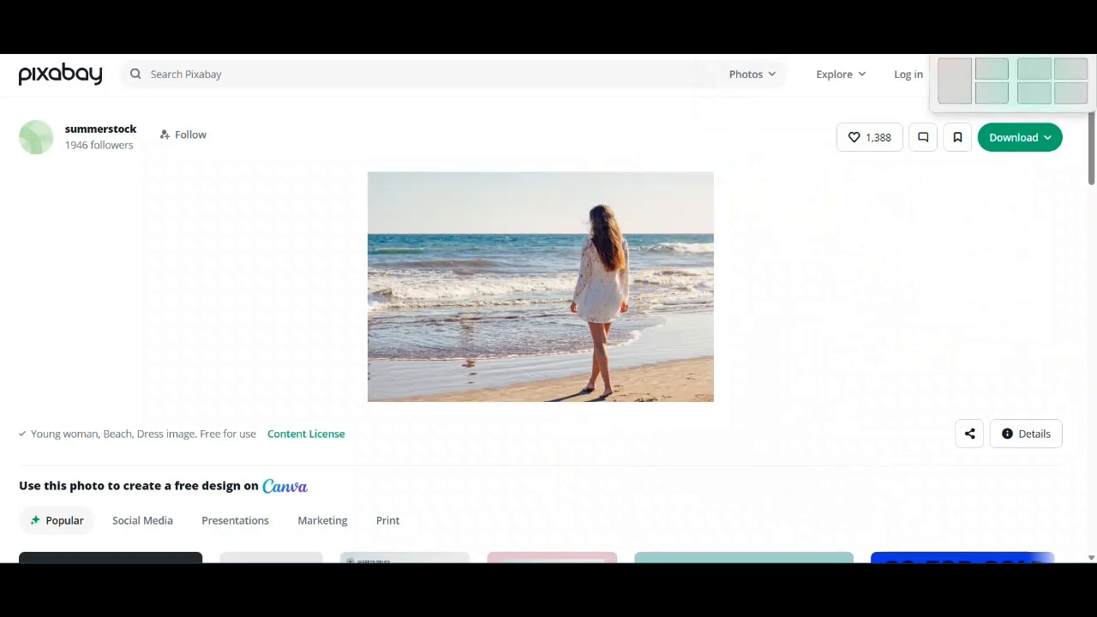
left_click(1037, 54)
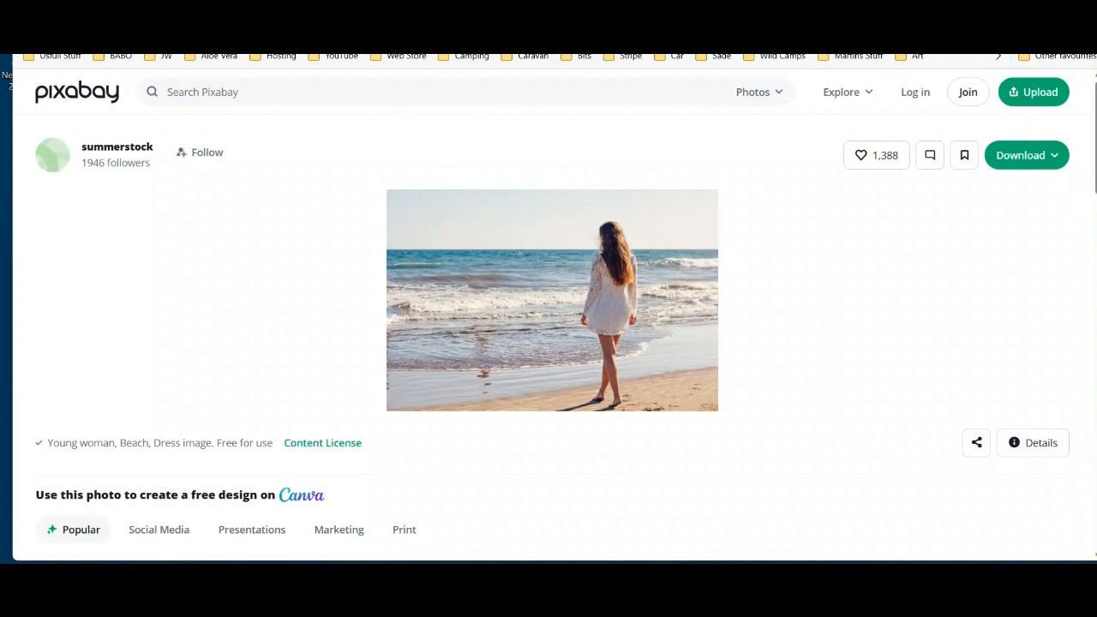
- Snap the browser right, drag the beach photo onto the desktop, then maximize the browser
key("super+Right")
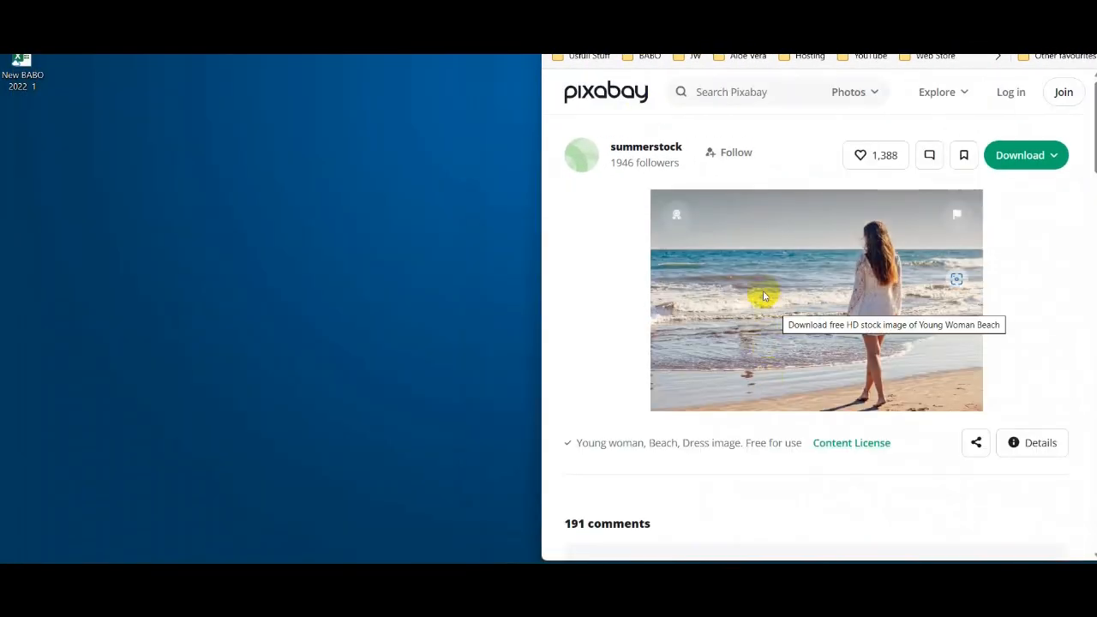
mouse_move(765, 294)
left_mouse_down()
mouse_move(77, 279)
mouse_move(53, 254)
mouse_move(88, 227)
left_mouse_up()
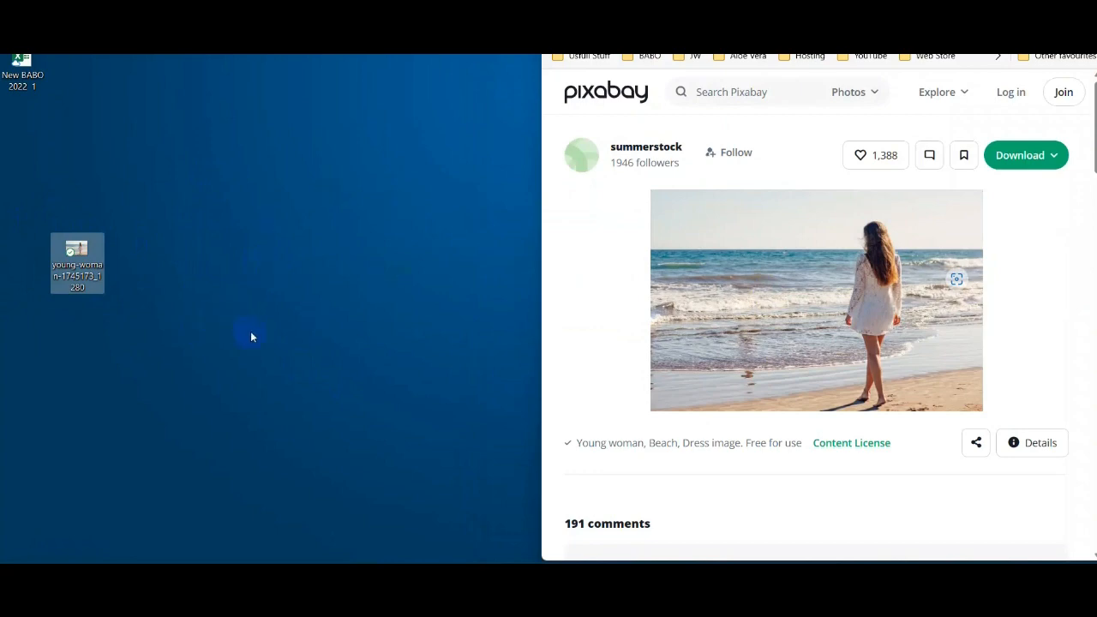
left_click(1049, 8)
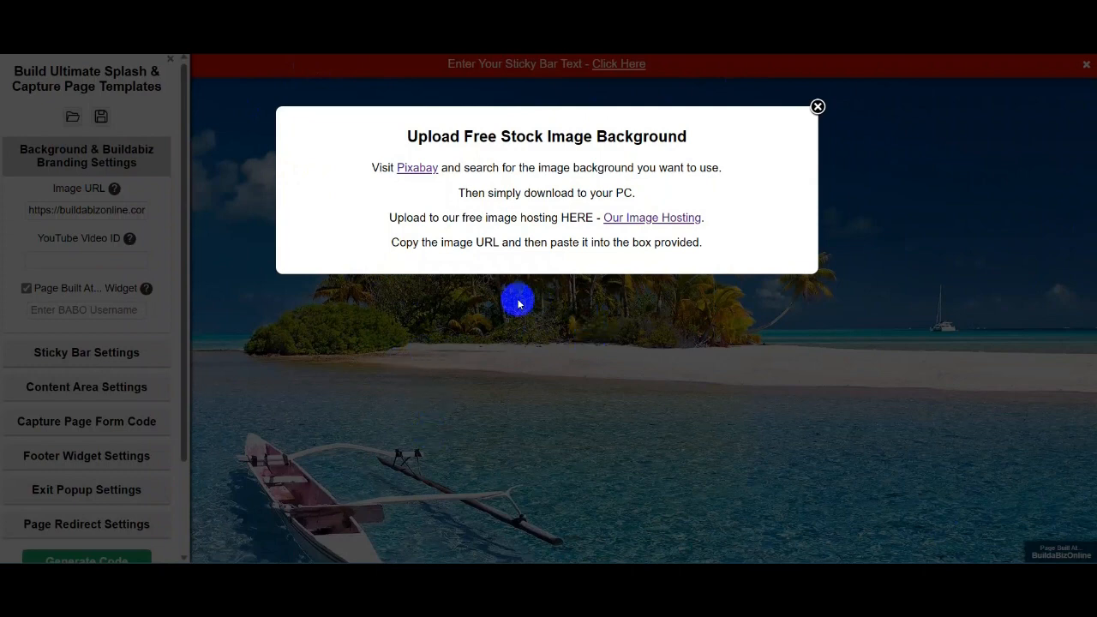
- Upload young-woman-1745173_1280 from the Desktop to Babo Image Host
left_click(643, 219)
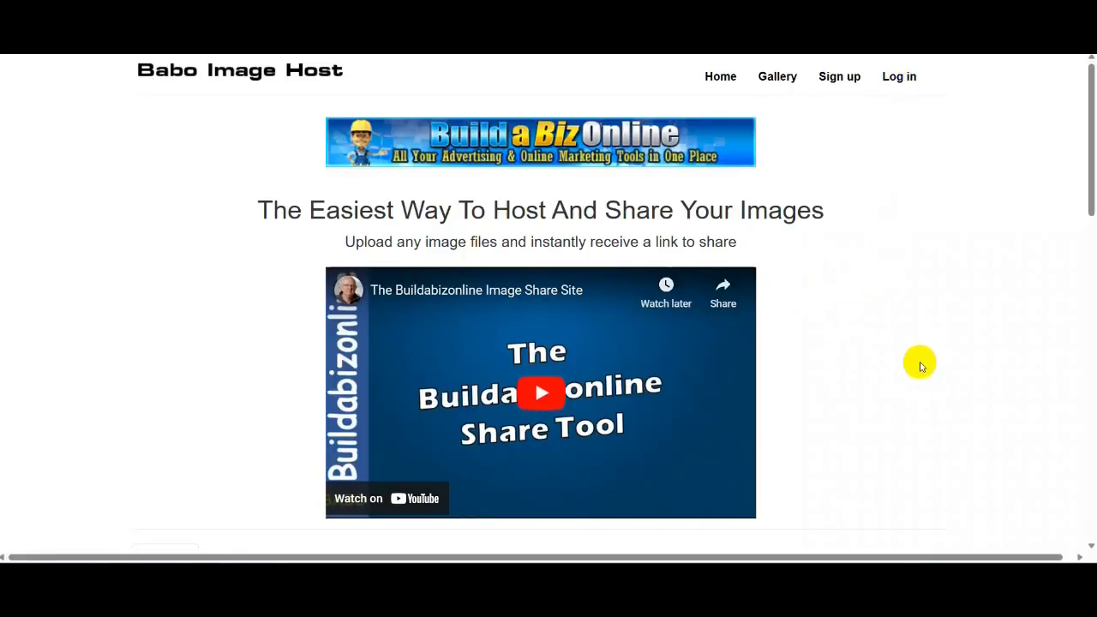
scroll(917, 363, "down", 5)
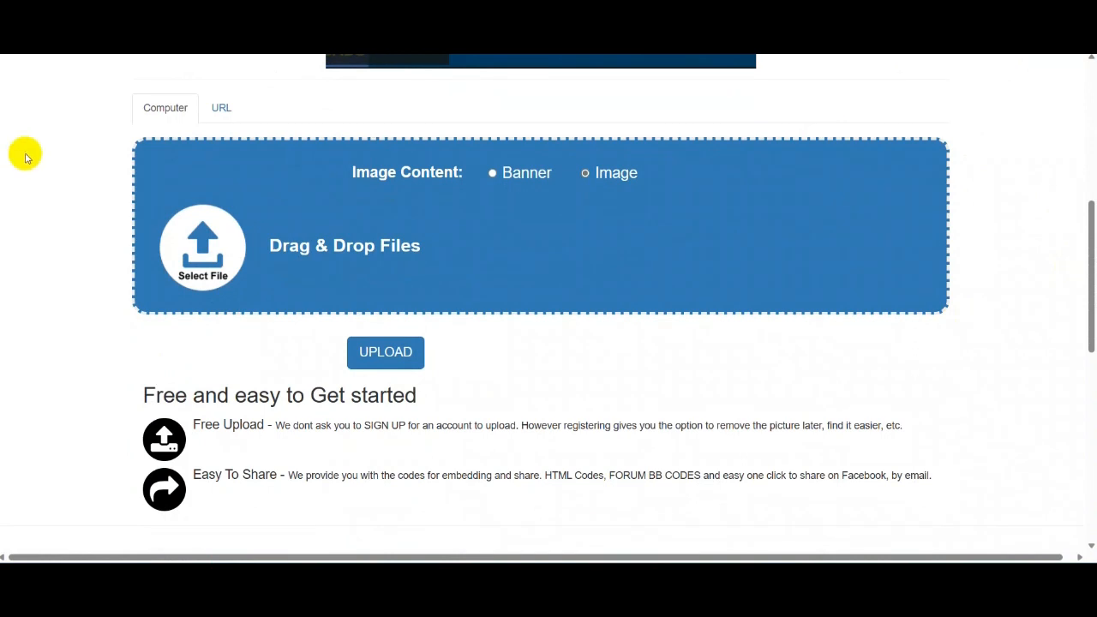
left_click(210, 272)
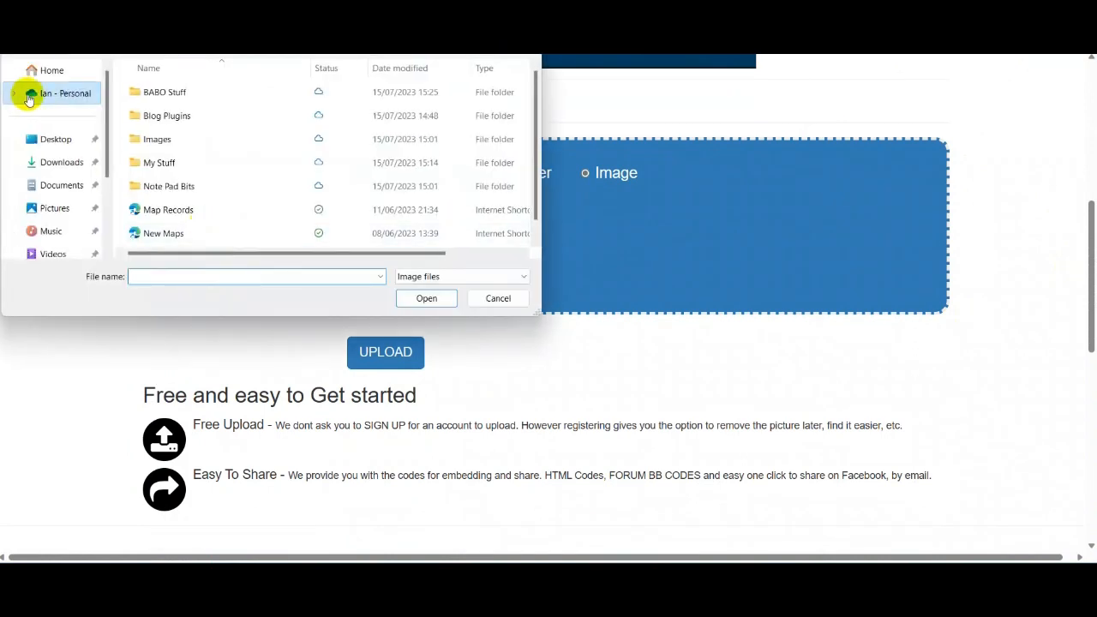
left_click(67, 144)
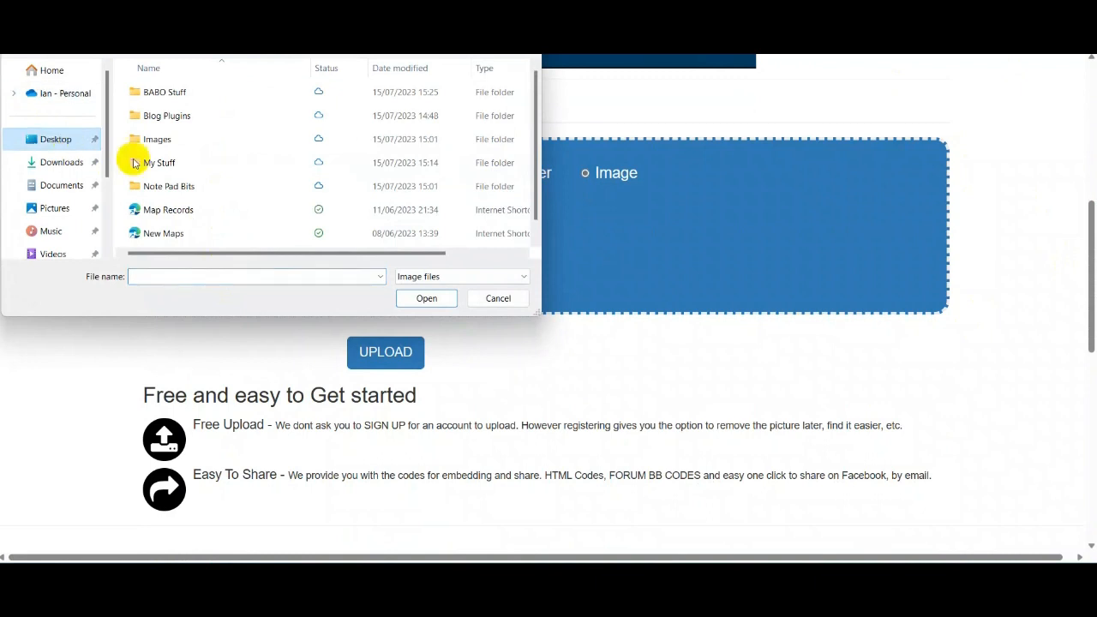
scroll(265, 139, "down", 1)
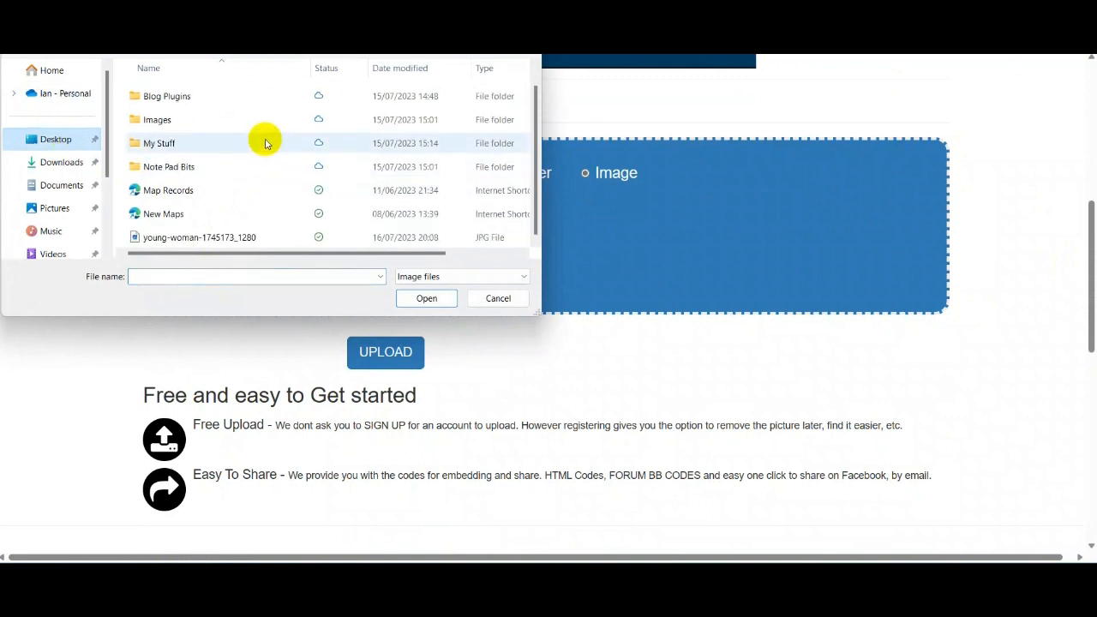
left_click(183, 237)
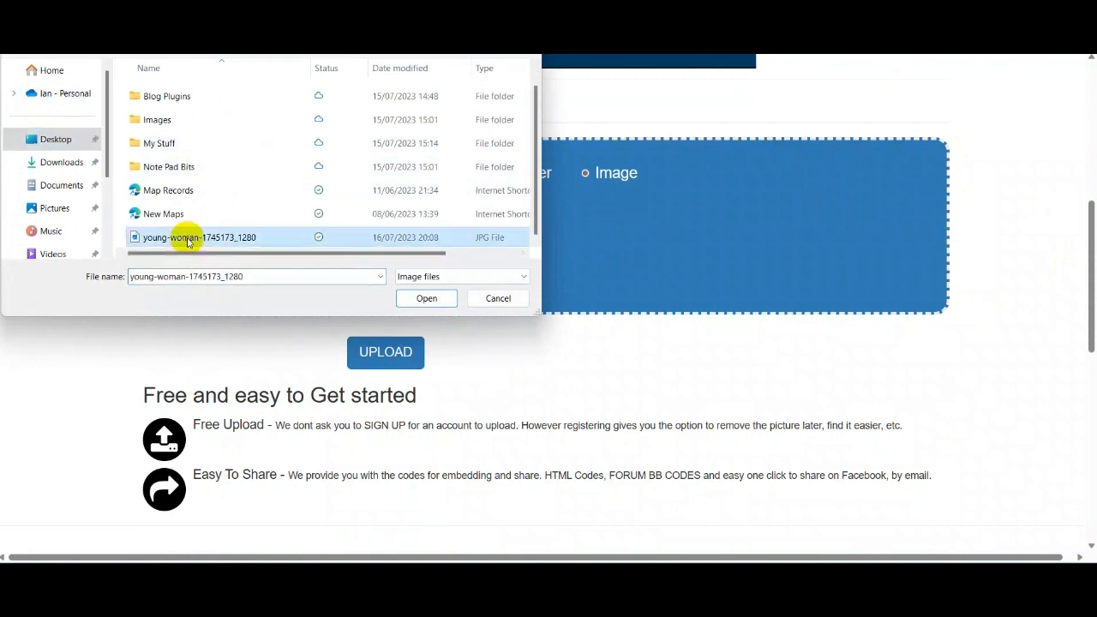
left_click(421, 299)
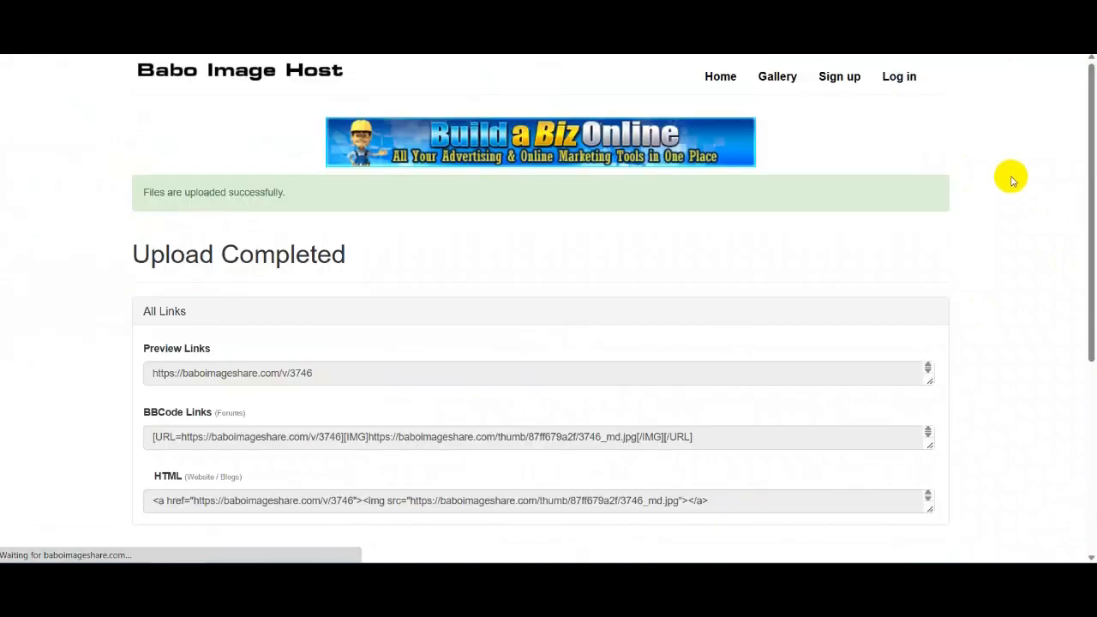
- Copy the full-size image link of the hosted beach photo and return to the builder tab
scroll(1020, 259, "down", 3)
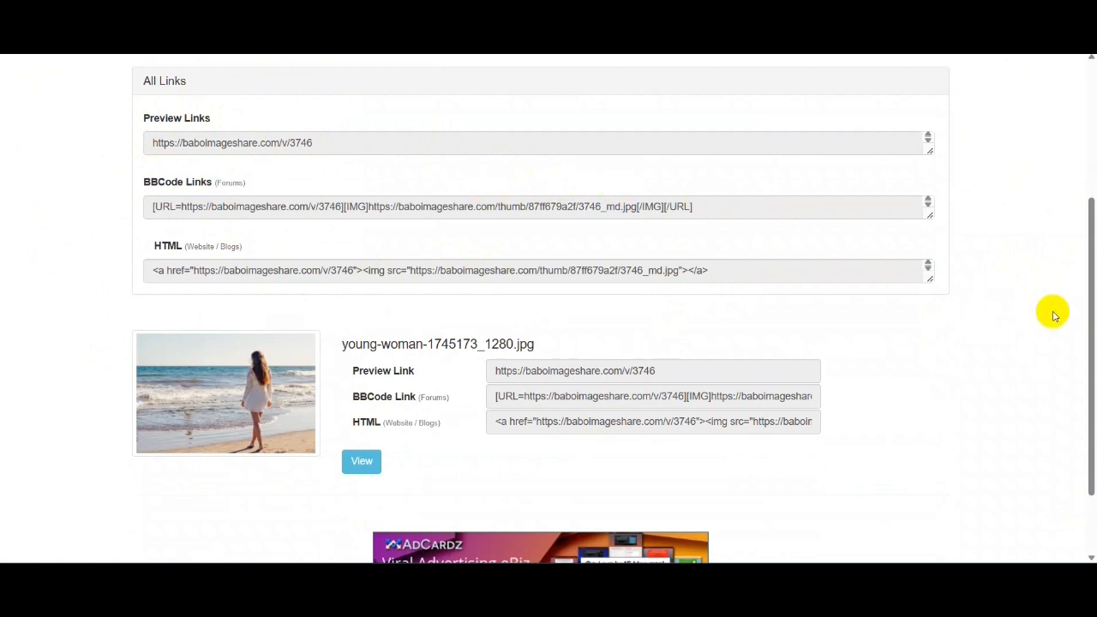
left_click(240, 400)
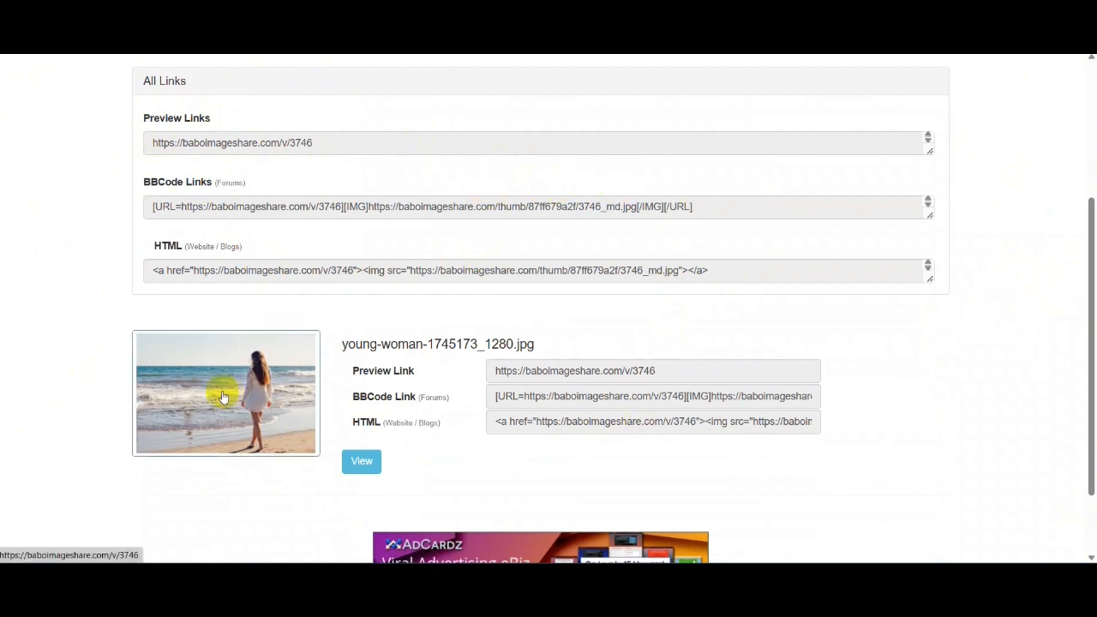
scroll(565, 223, "down", 1)
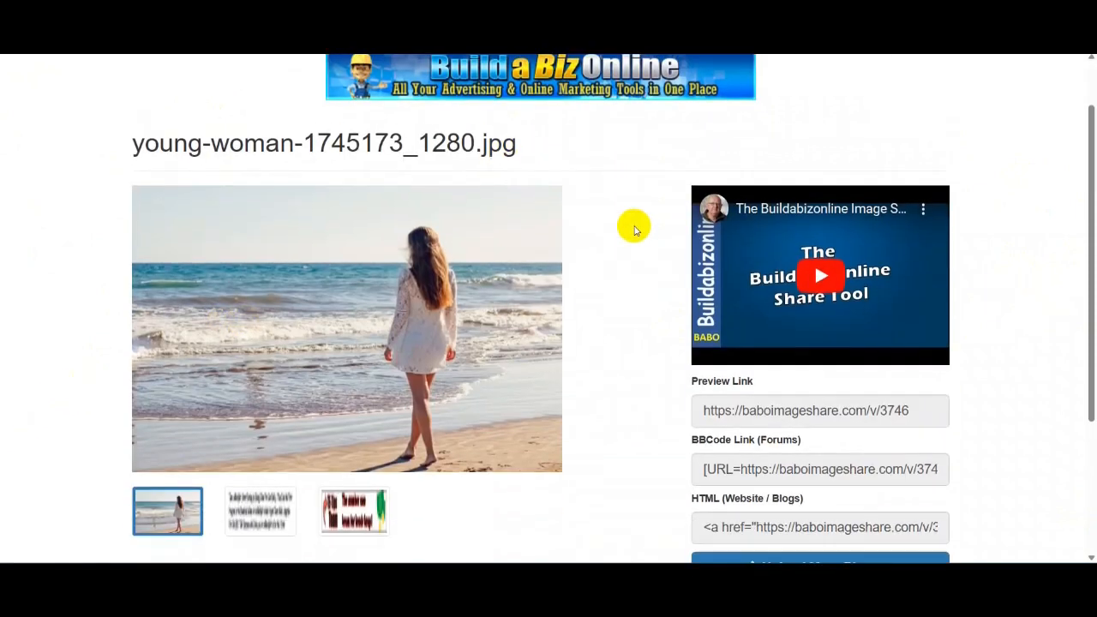
left_click(309, 332)
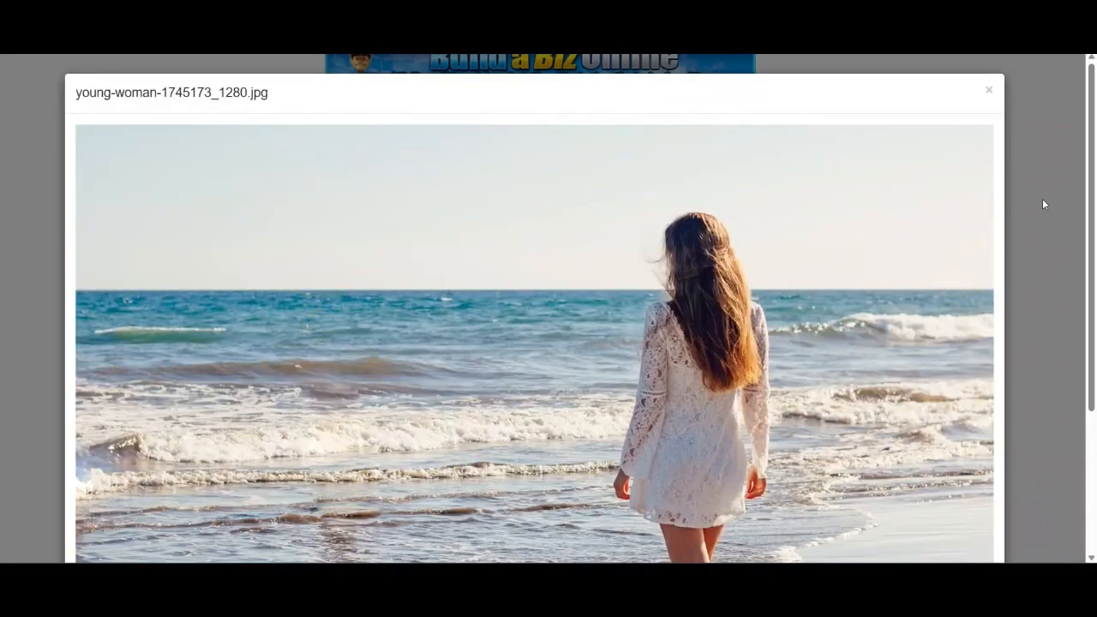
scroll(1062, 206, "down", 2)
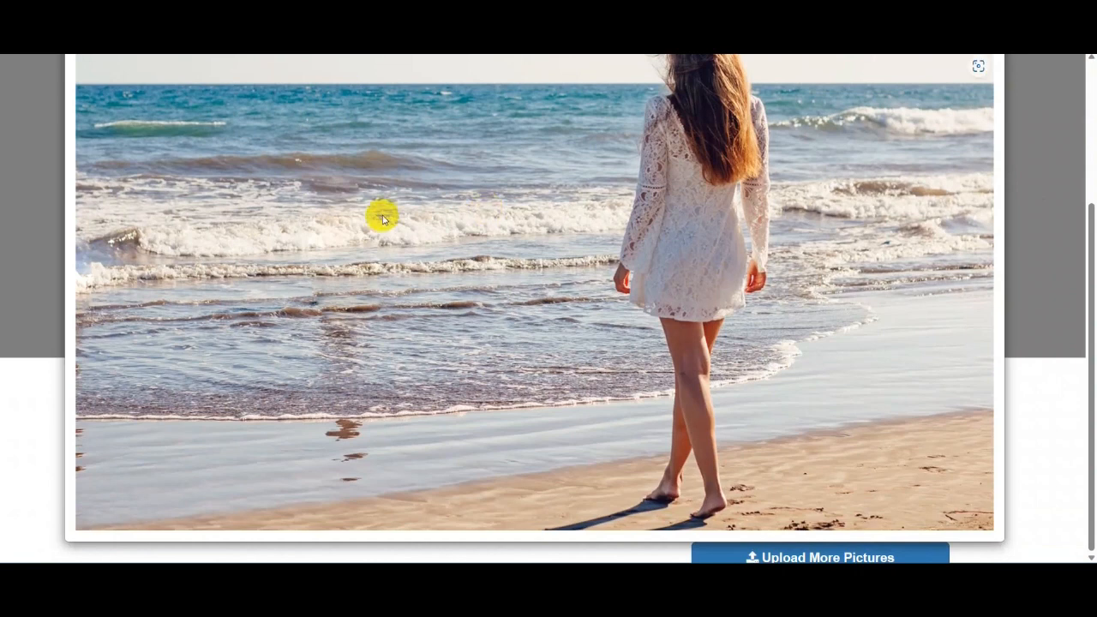
scroll(595, 225, "up", 1)
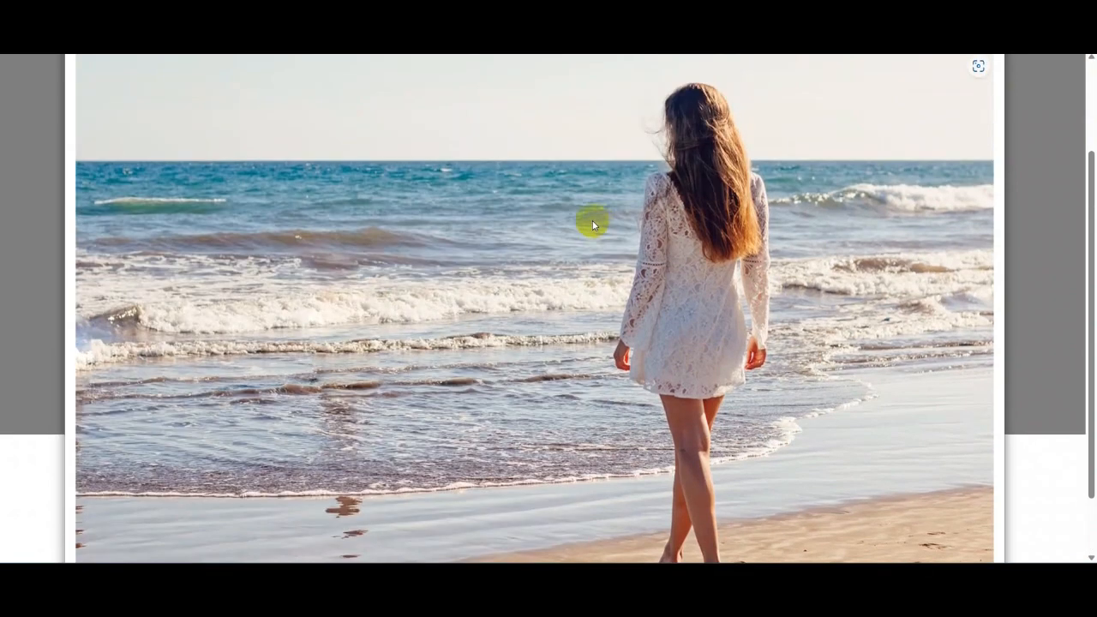
right_click(548, 224)
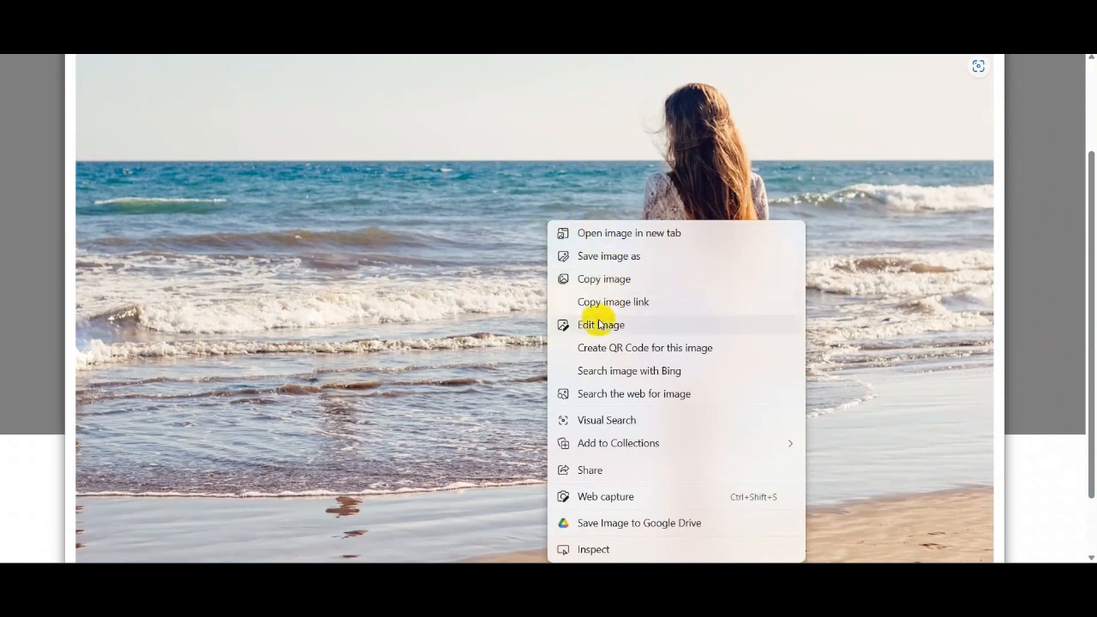
left_click(631, 303)
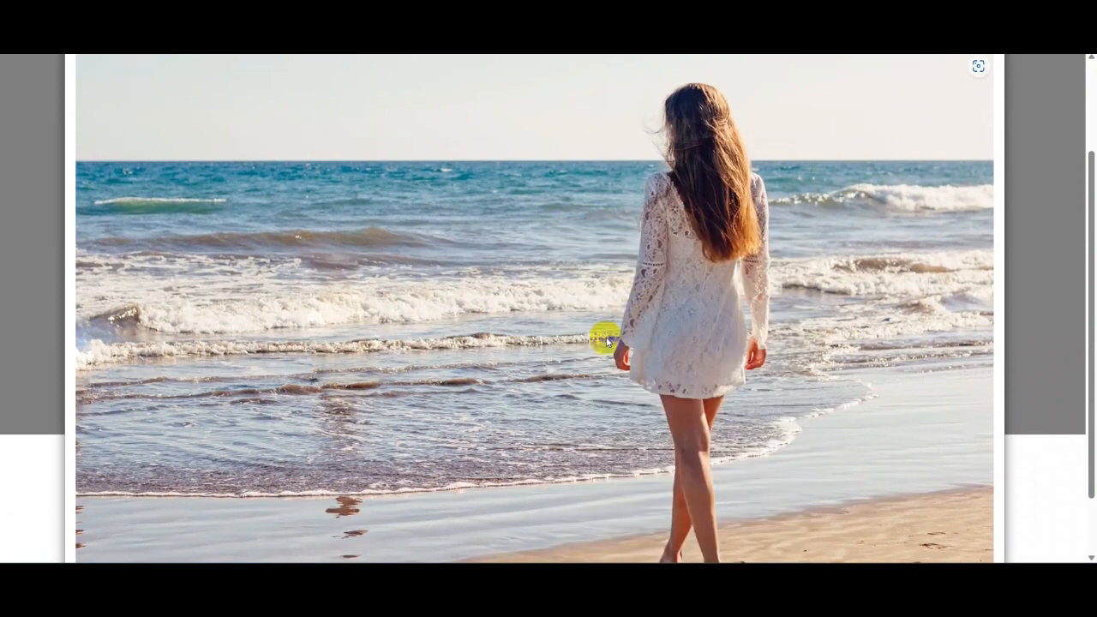
key("ctrl+shift+Tab")
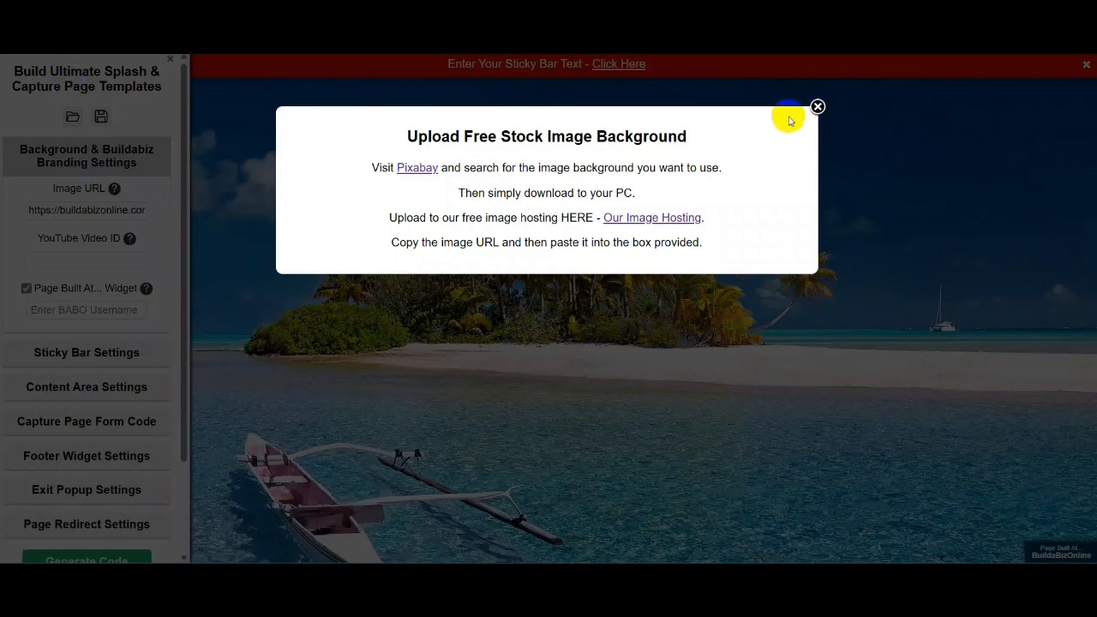
- Replace the Image URL with the pasted hosted beach photo link and apply it
left_click(816, 107)
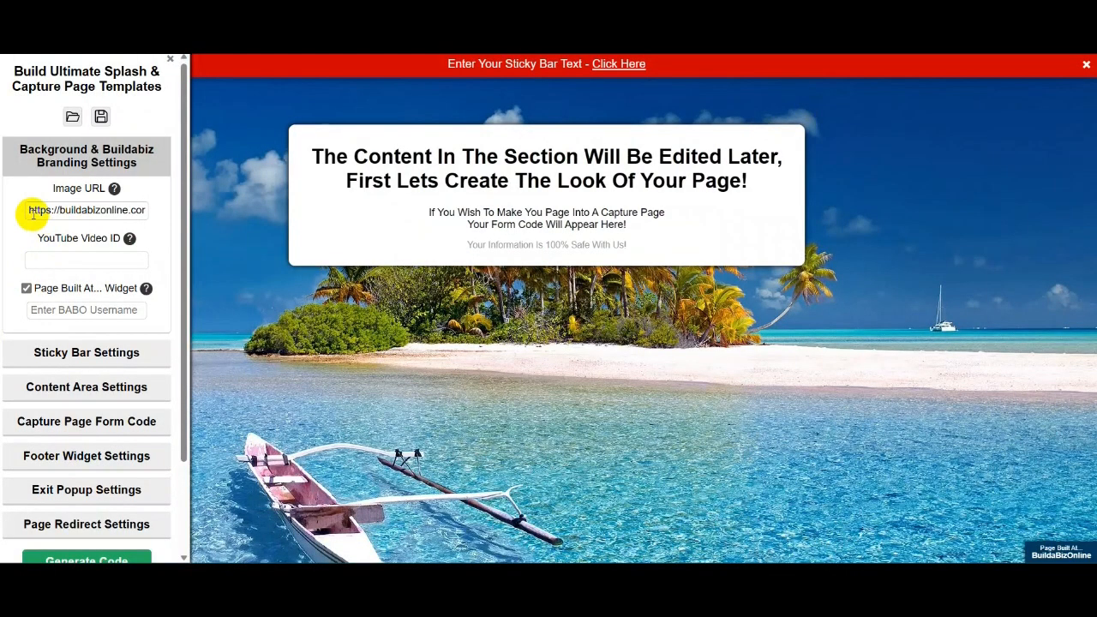
left_click_drag(28, 210, 265, 225)
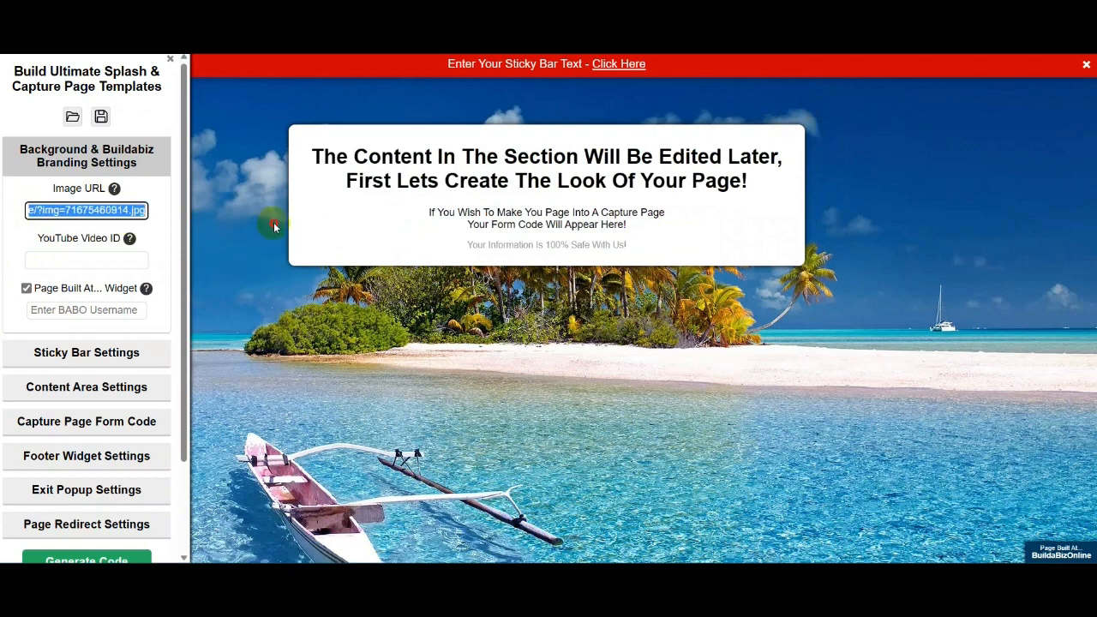
right_click(133, 209)
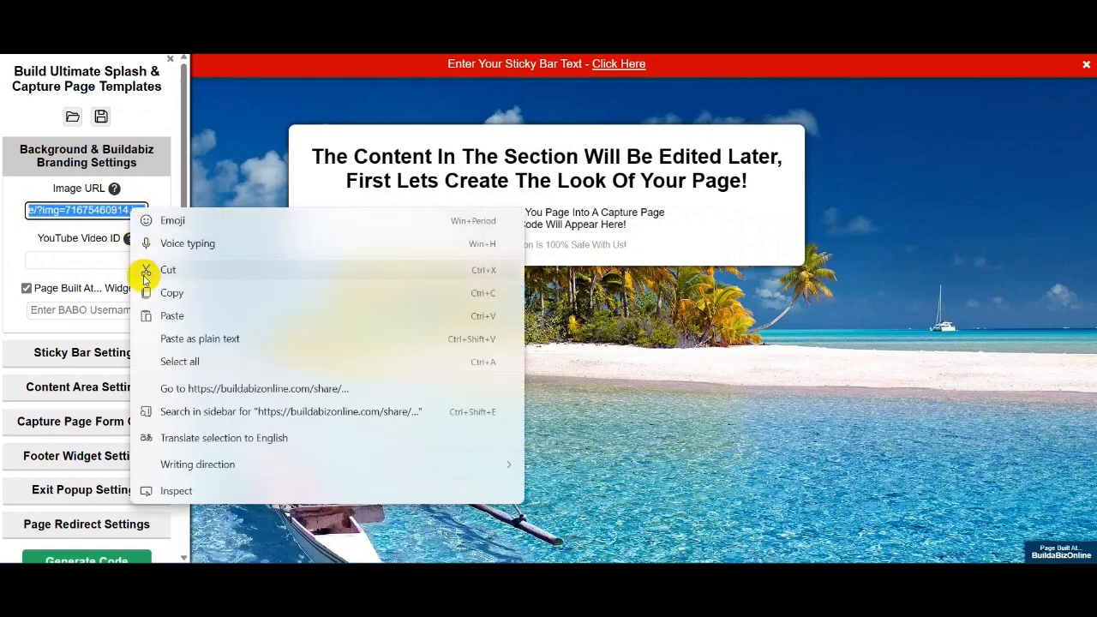
left_click(172, 315)
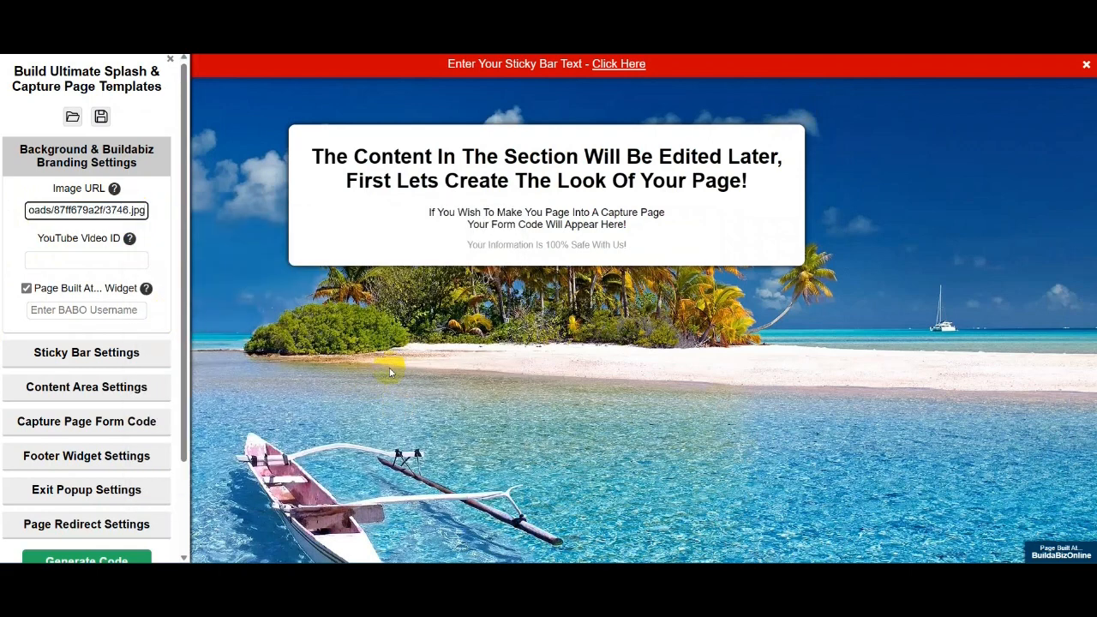
left_click(617, 396)
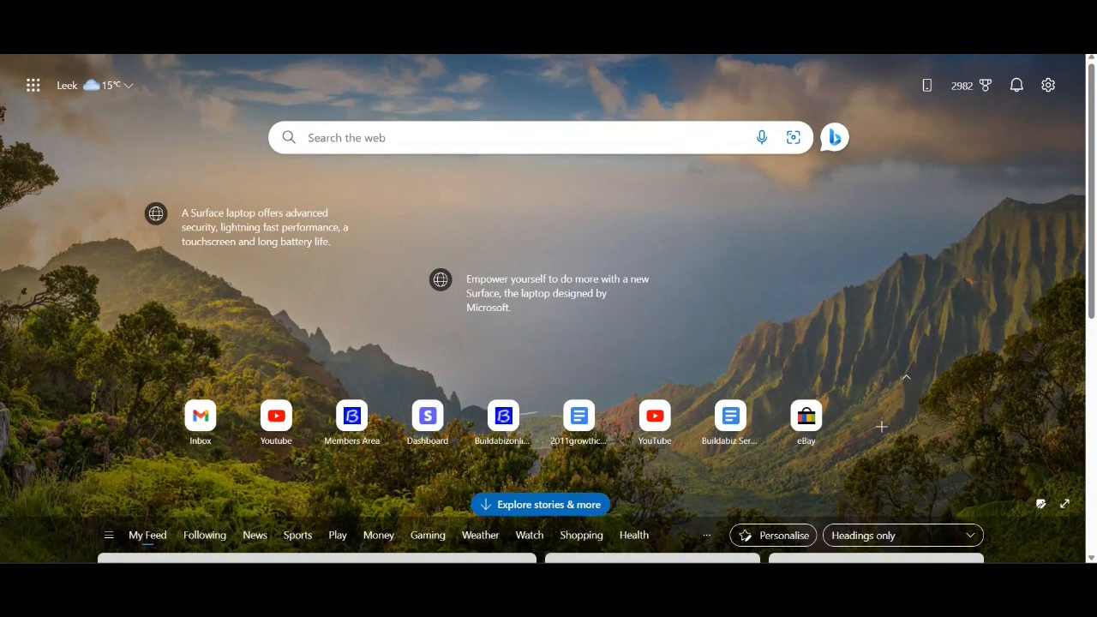
- Open YouTube and search for 'relaxing beach'
left_click(274, 418)
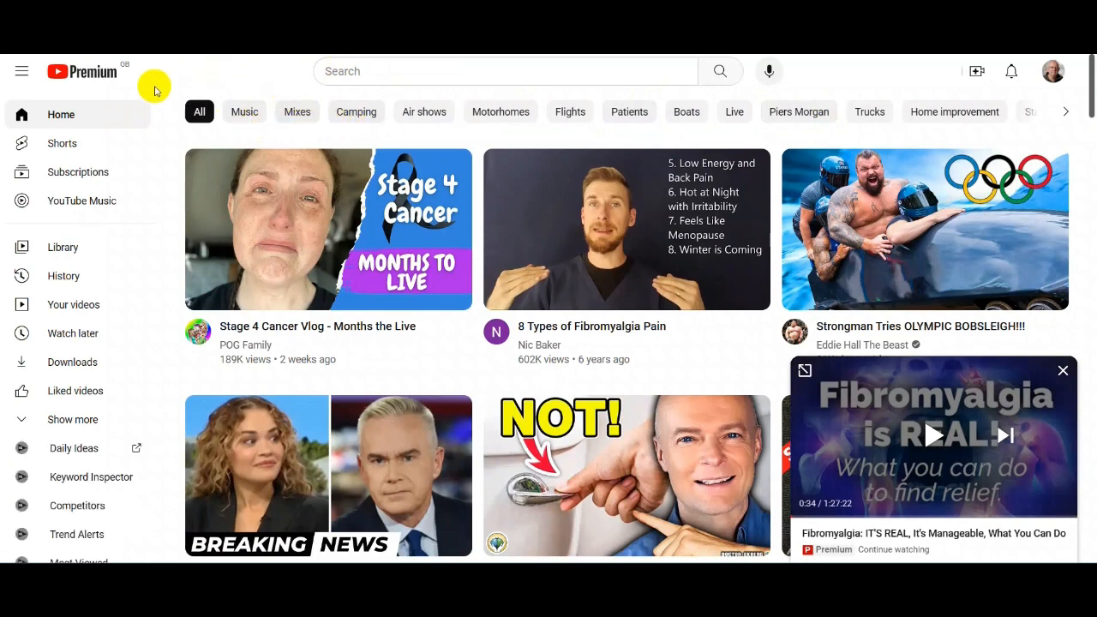
left_click(363, 71)
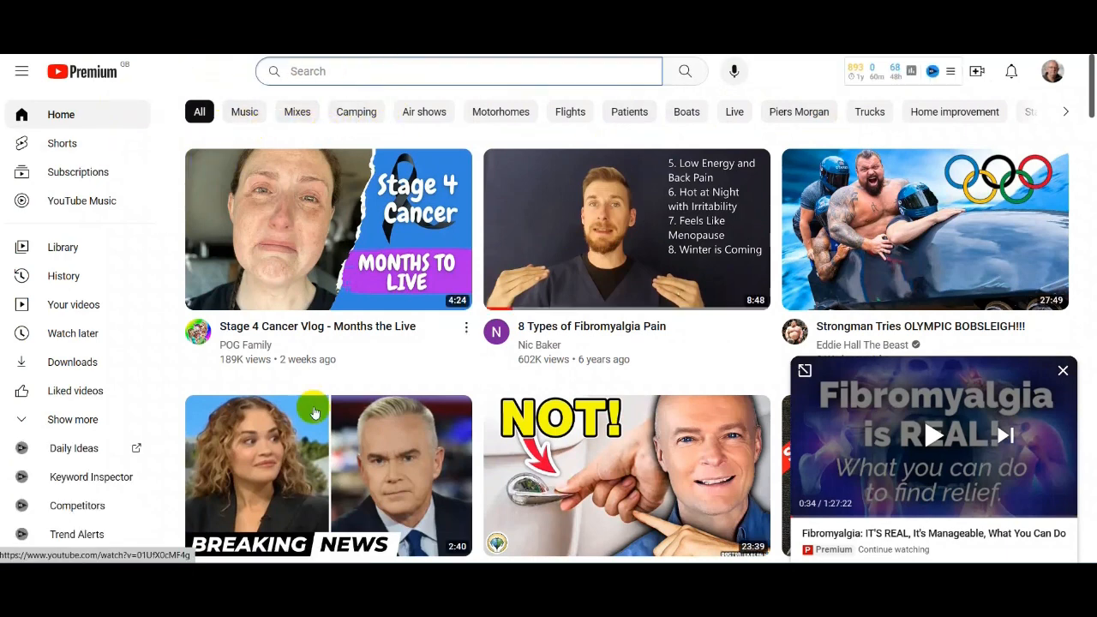
type("b")
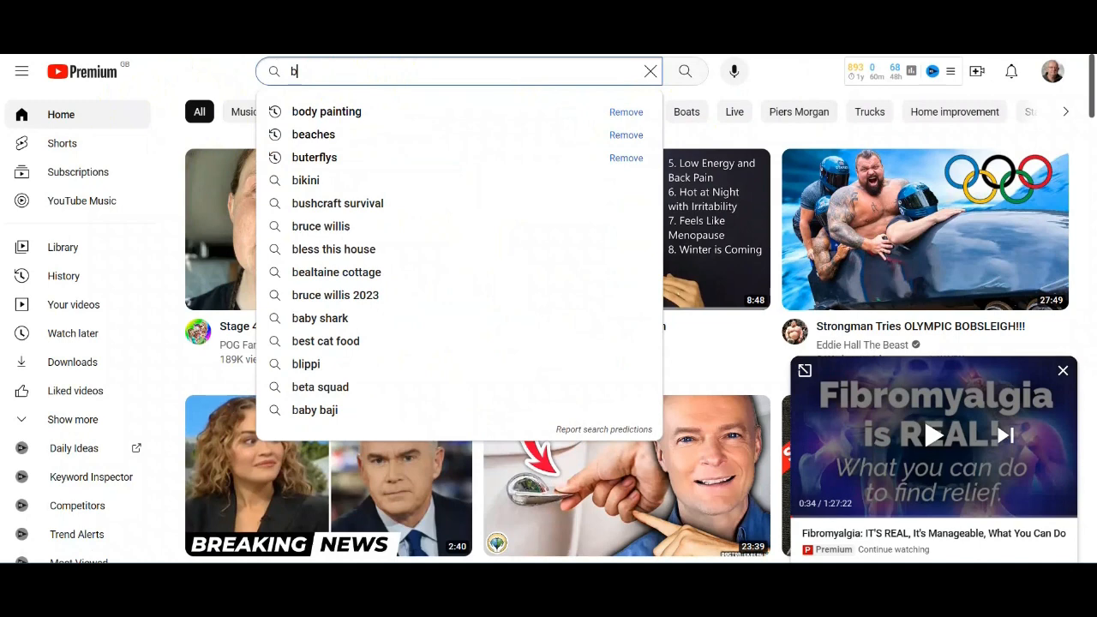
key("BackSpace")
type("rela")
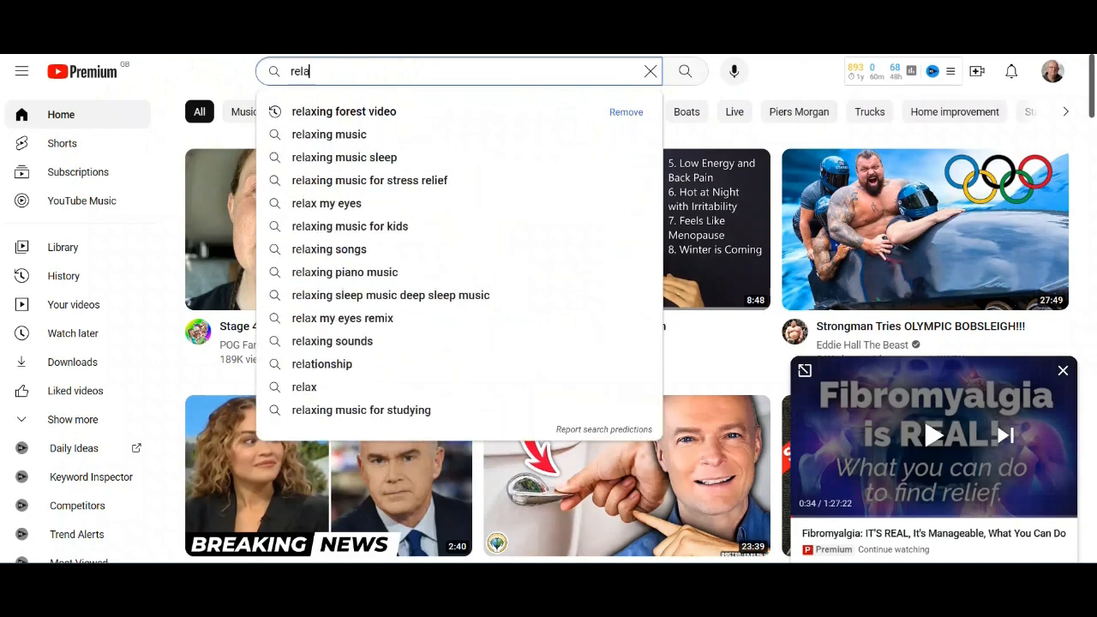
type("xing ")
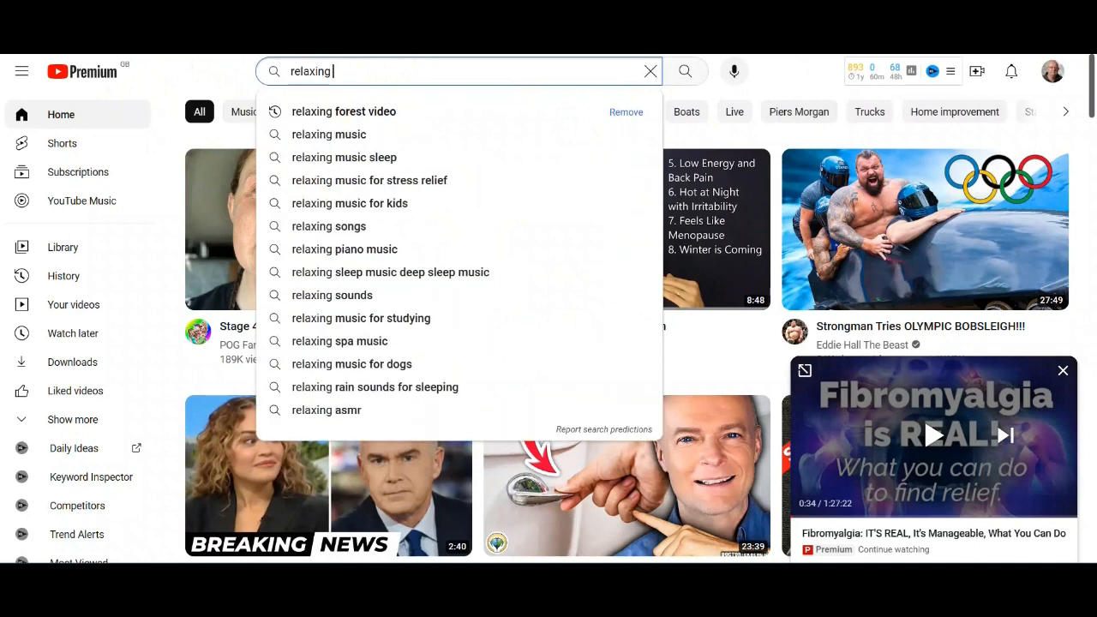
type("beac")
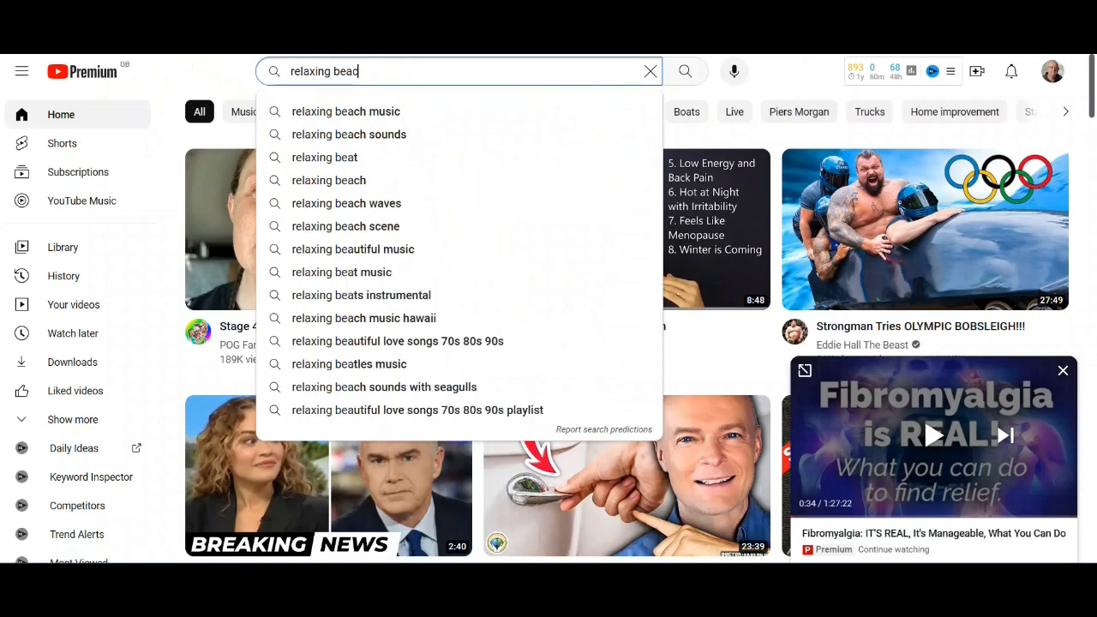
type("h")
key("Return")
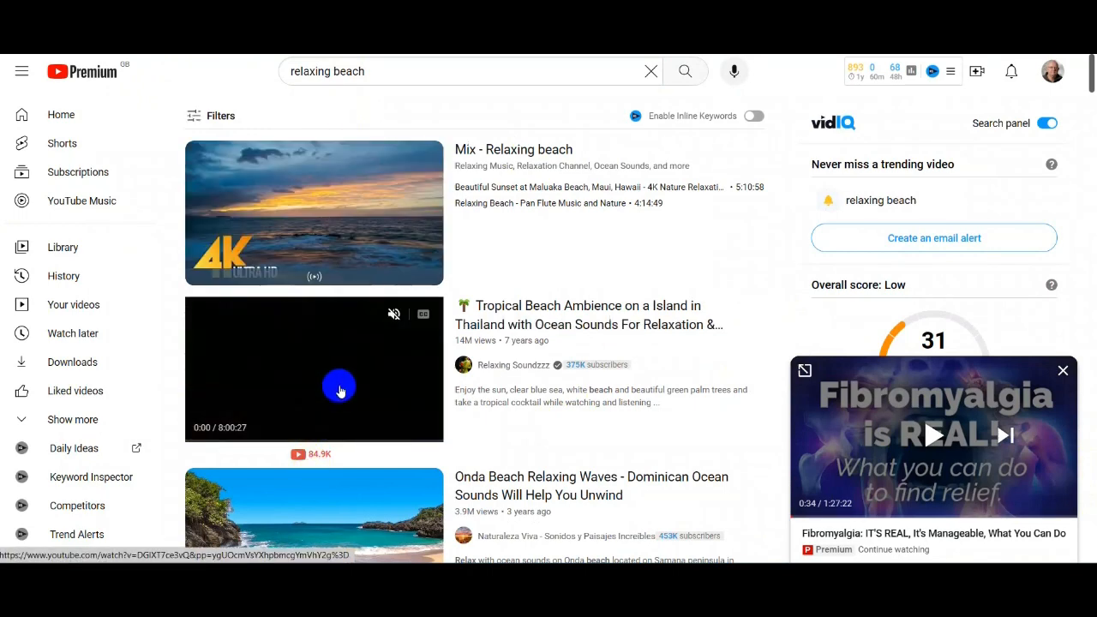
- Open the Tropical Beach Ambience video and copy the video ID from its youtu.be share link
left_click(340, 383)
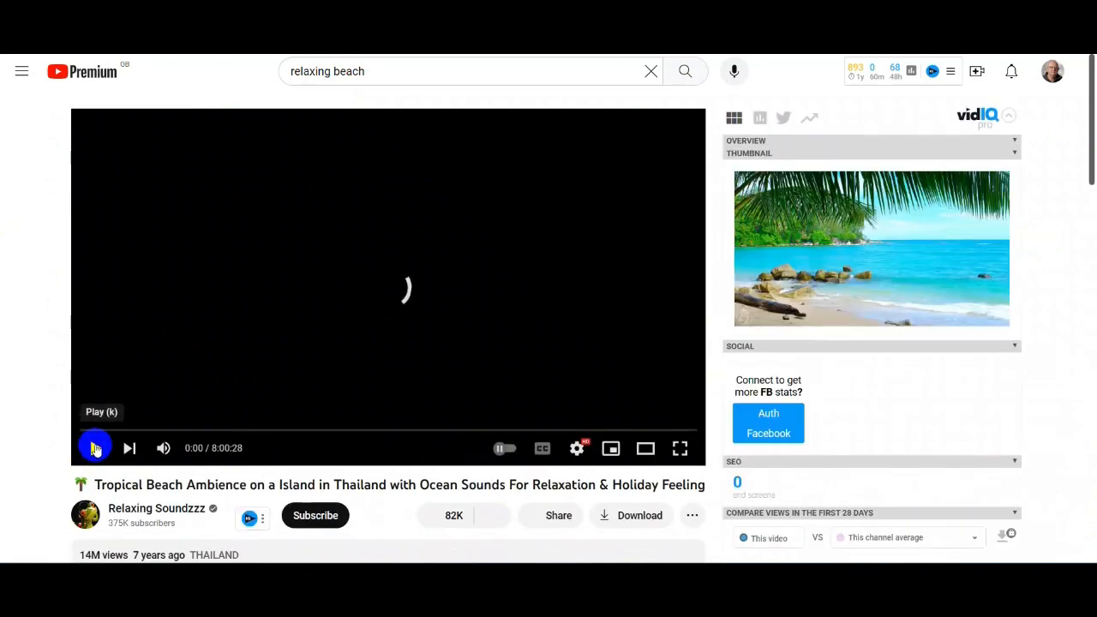
scroll(572, 254, "down", 2)
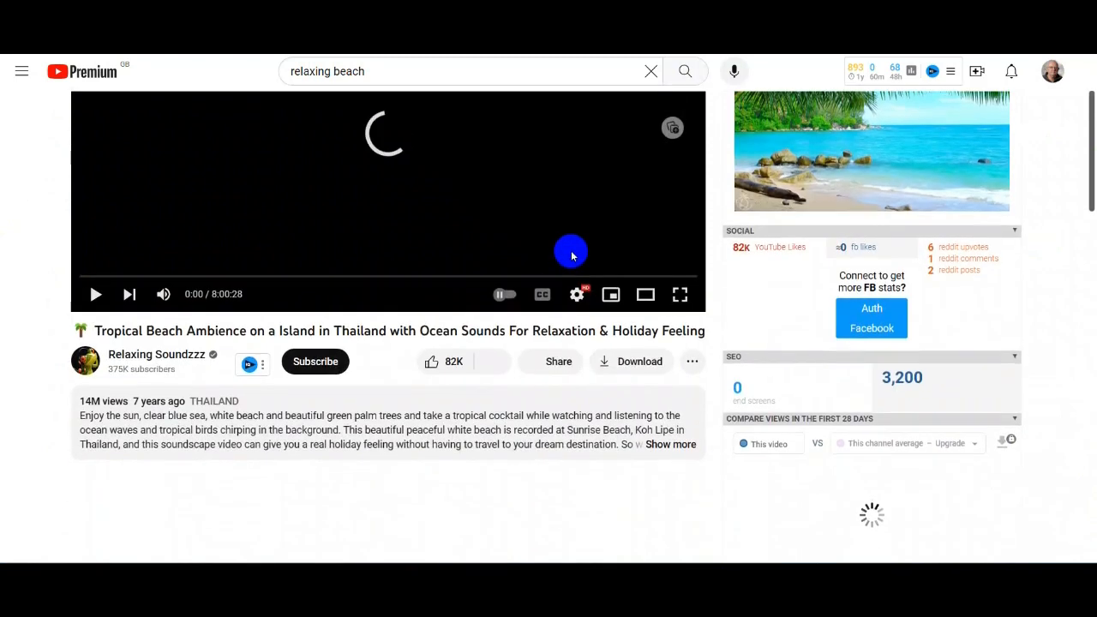
left_click(556, 362)
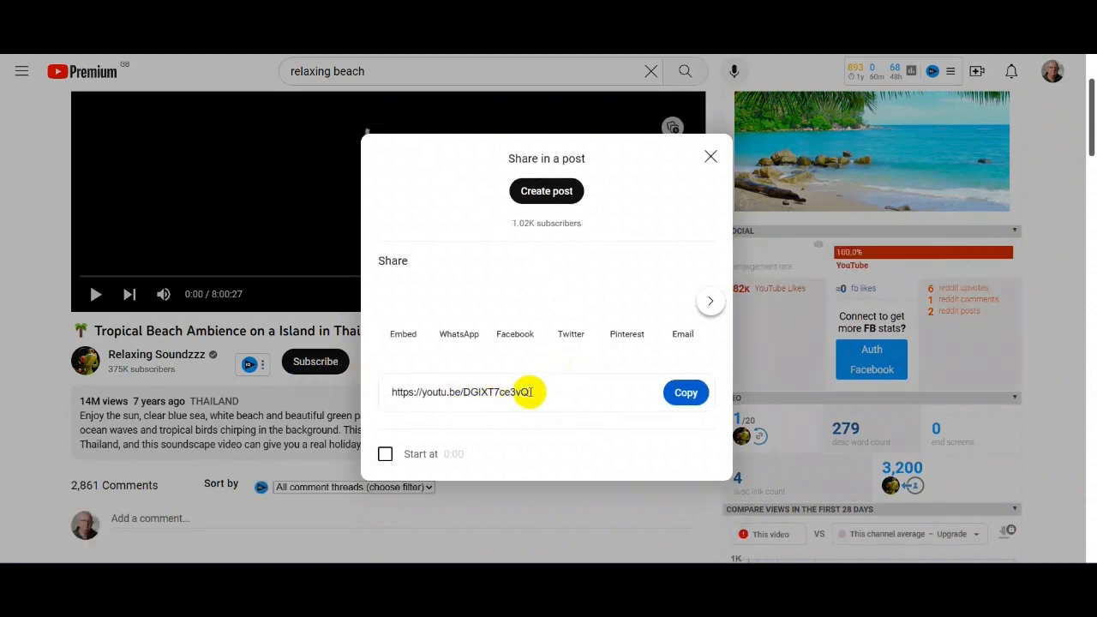
left_click_drag(529, 393, 506, 390)
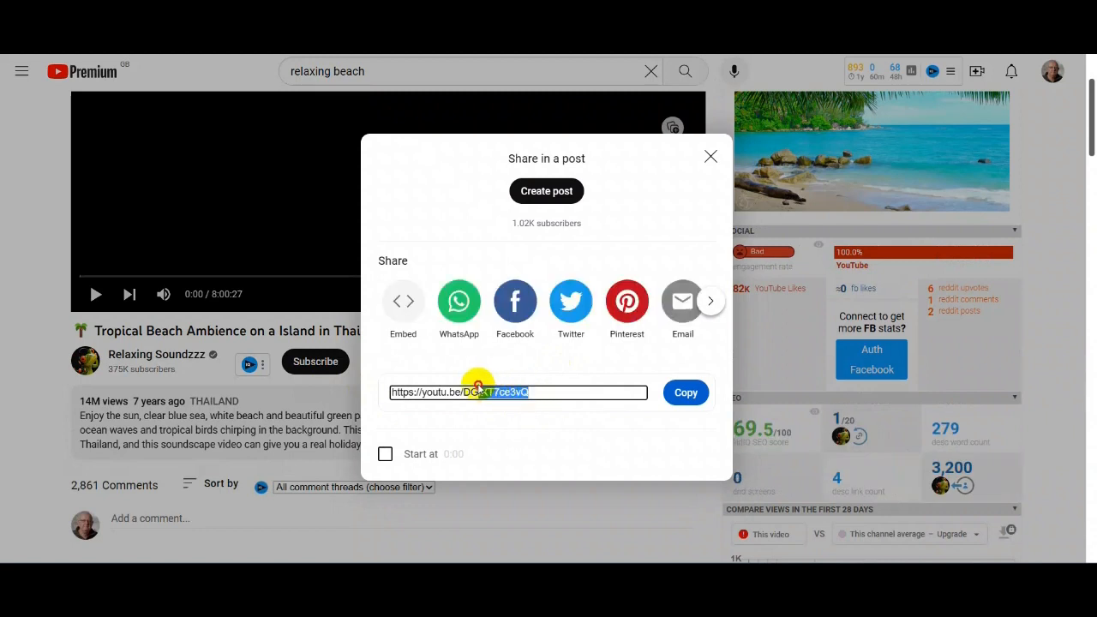
left_click_drag(462, 395, 484, 395)
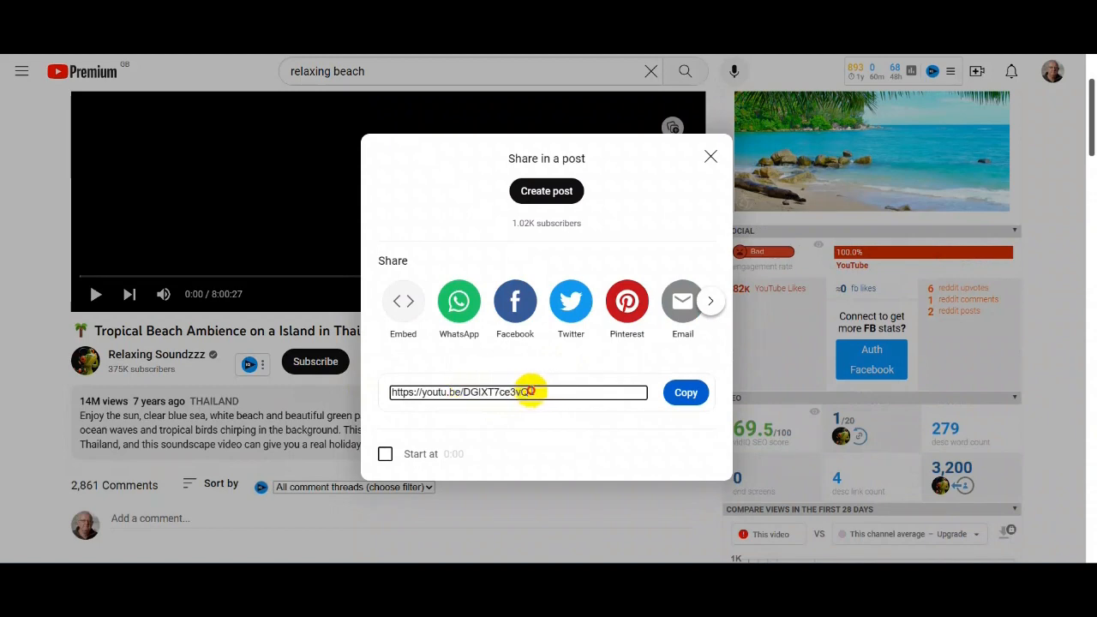
right_click(475, 396)
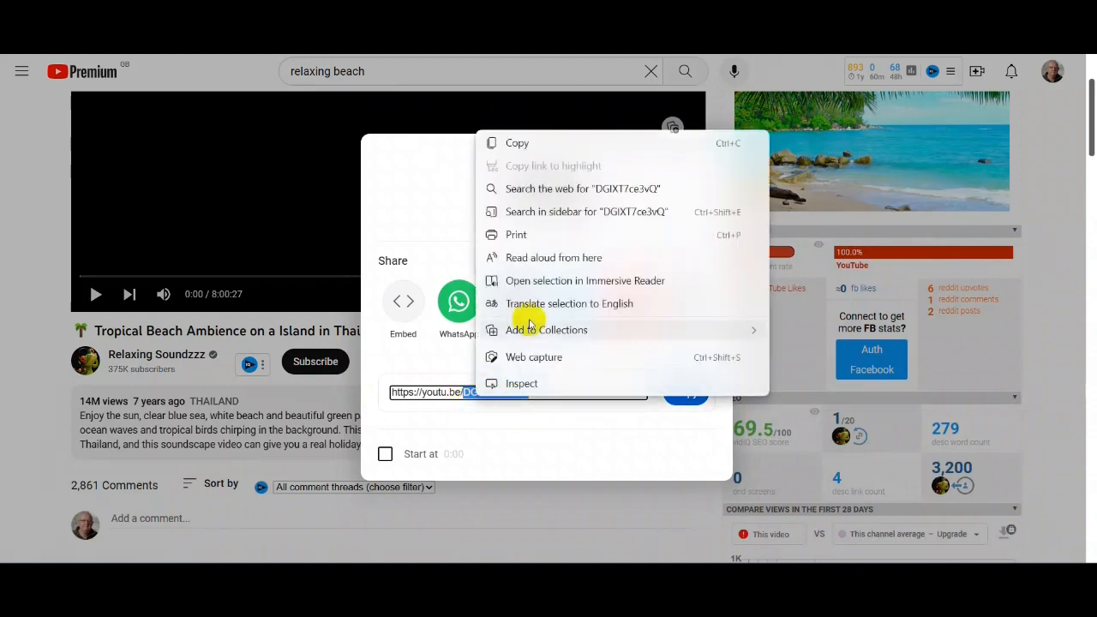
left_click(514, 142)
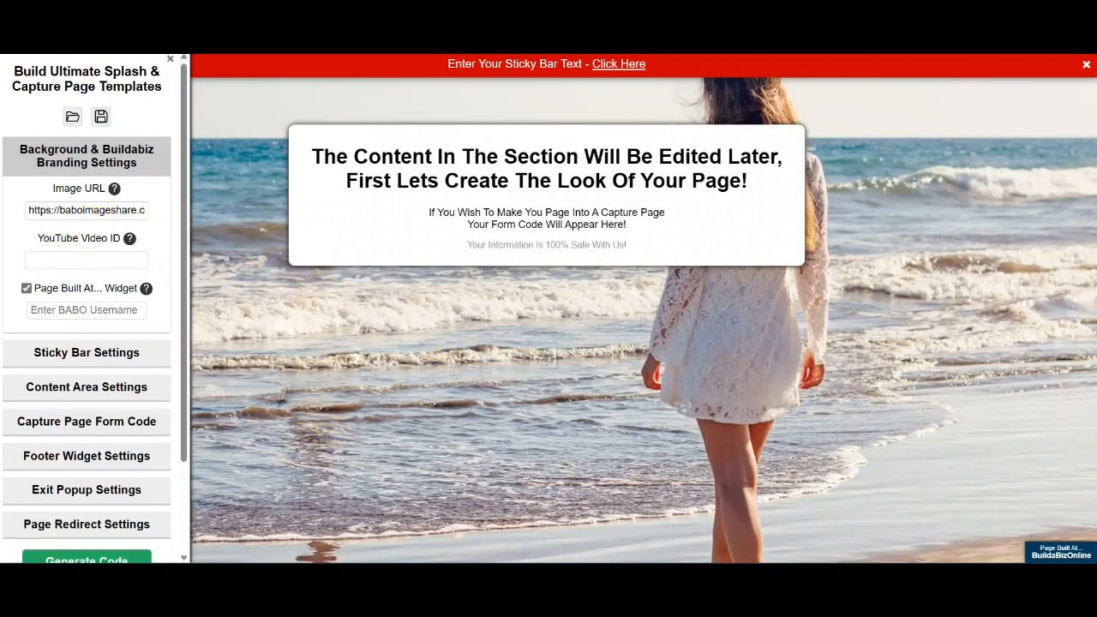
- Paste DGIXT7ce3vQ as the YouTube Video ID and preview the beach background full width
right_click(42, 260)
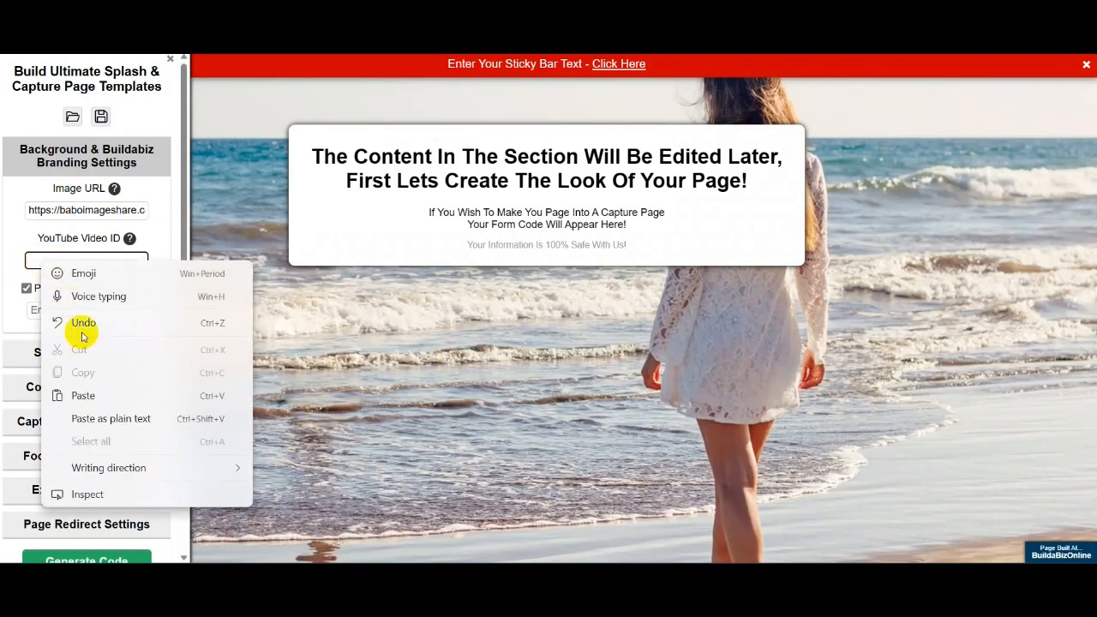
left_click(83, 397)
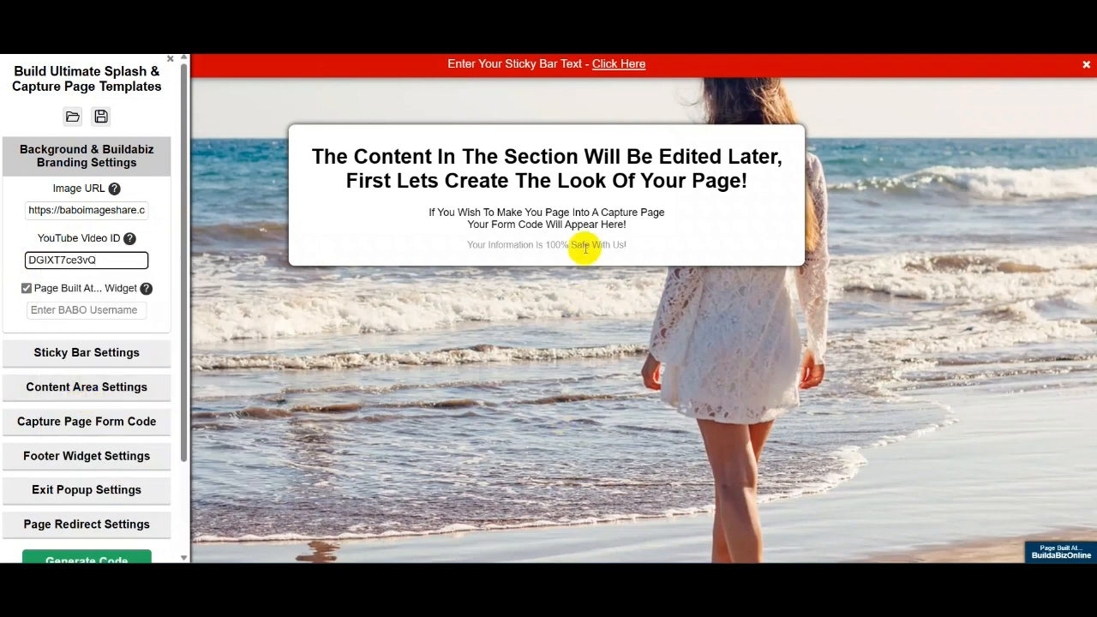
left_click(570, 377)
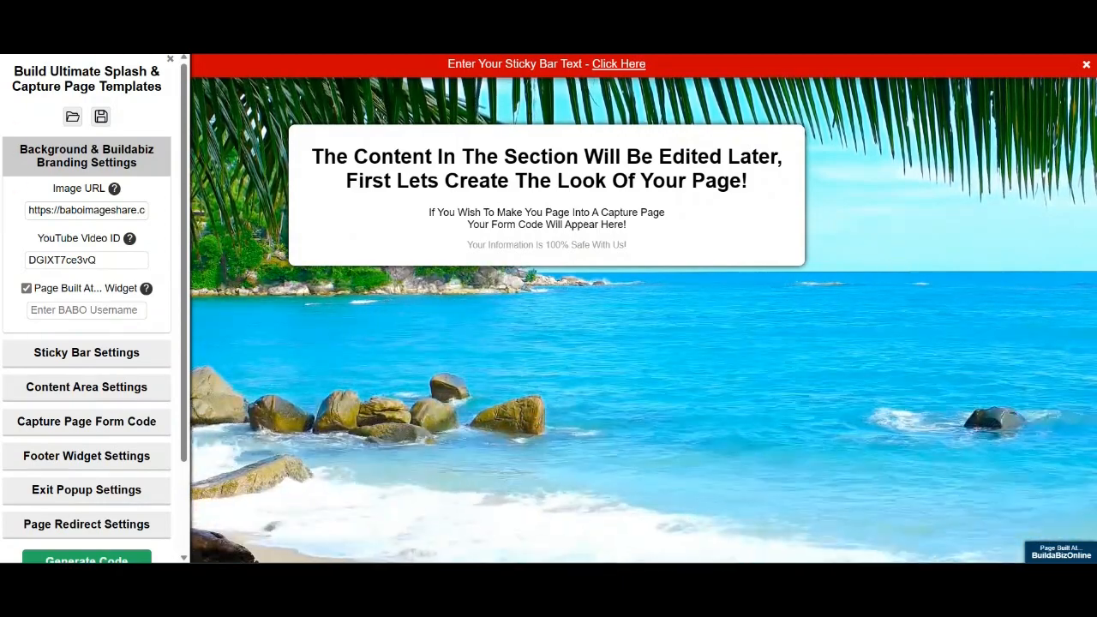
left_click(170, 60)
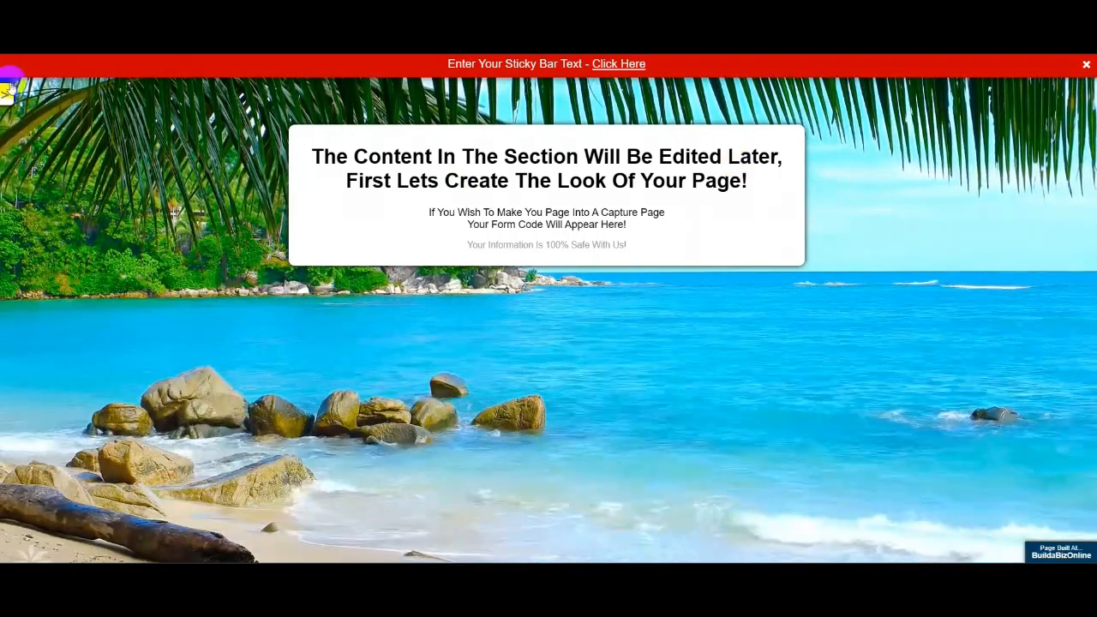
- Reopen the settings panel and select the placeholder text in the content box
left_click(7, 91)
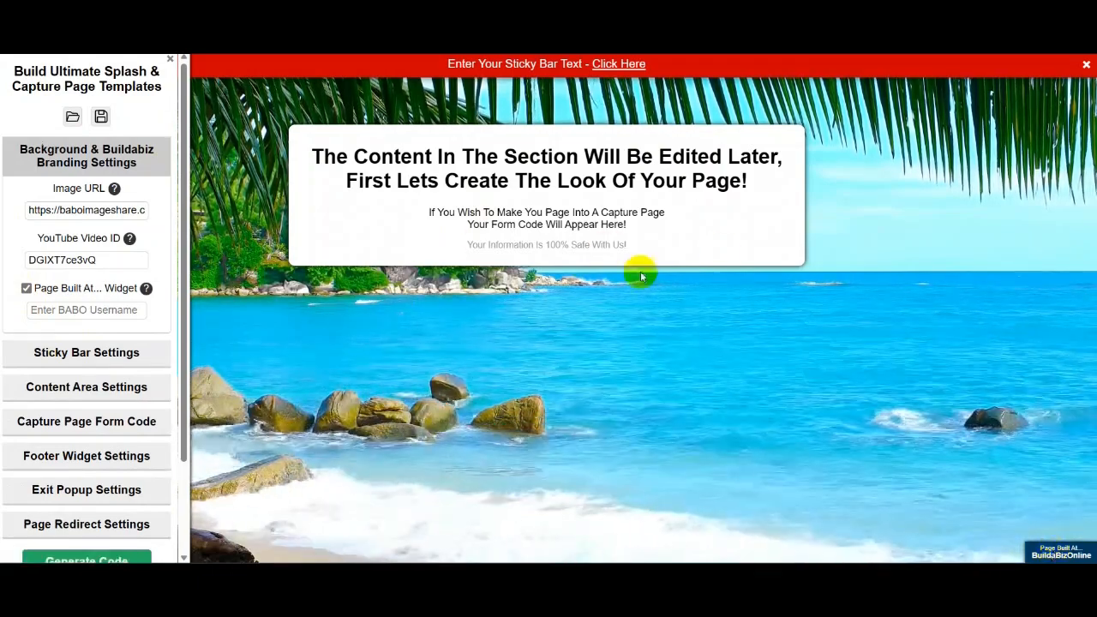
left_click_drag(634, 245, 302, 140)
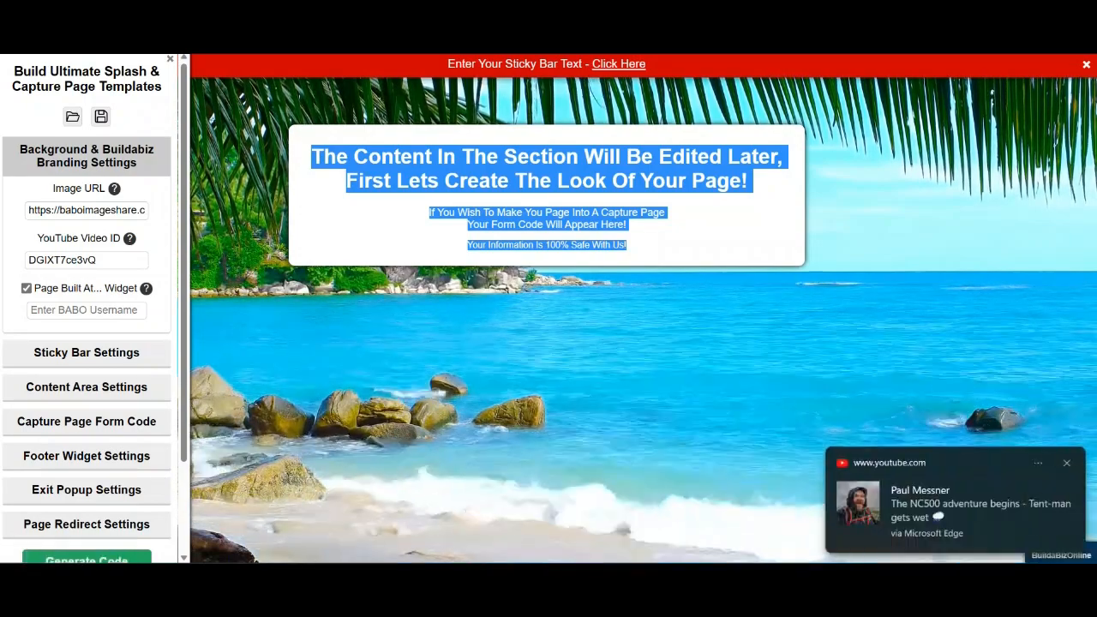
- Dismiss the notification and enter the BABO username so the Page Built At widget appears
left_click(1068, 464)
left_click(39, 310)
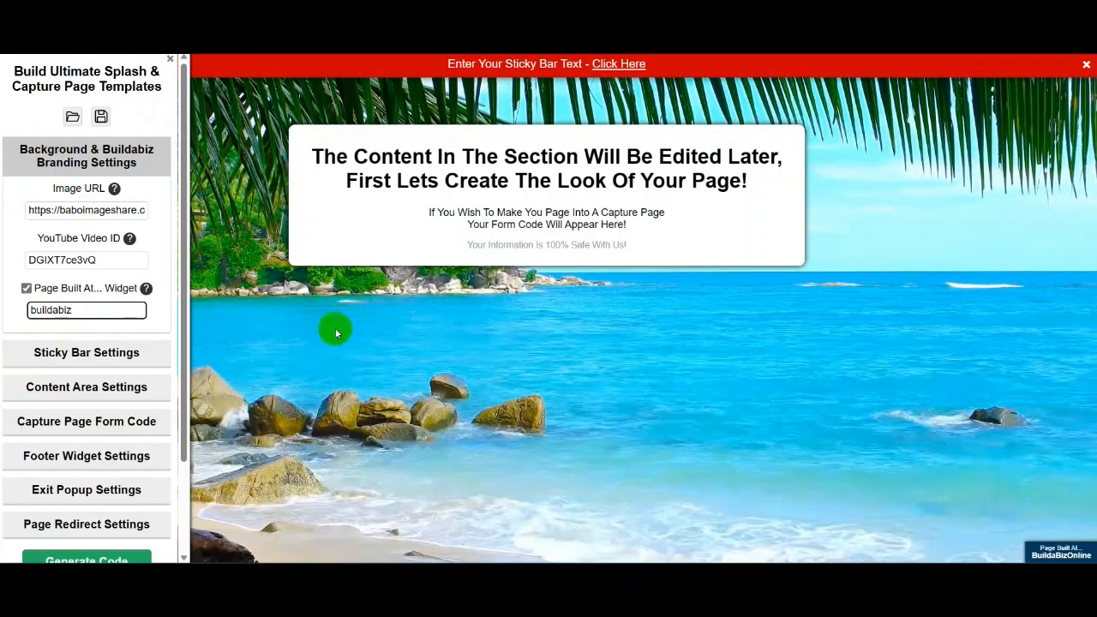
left_click(634, 341)
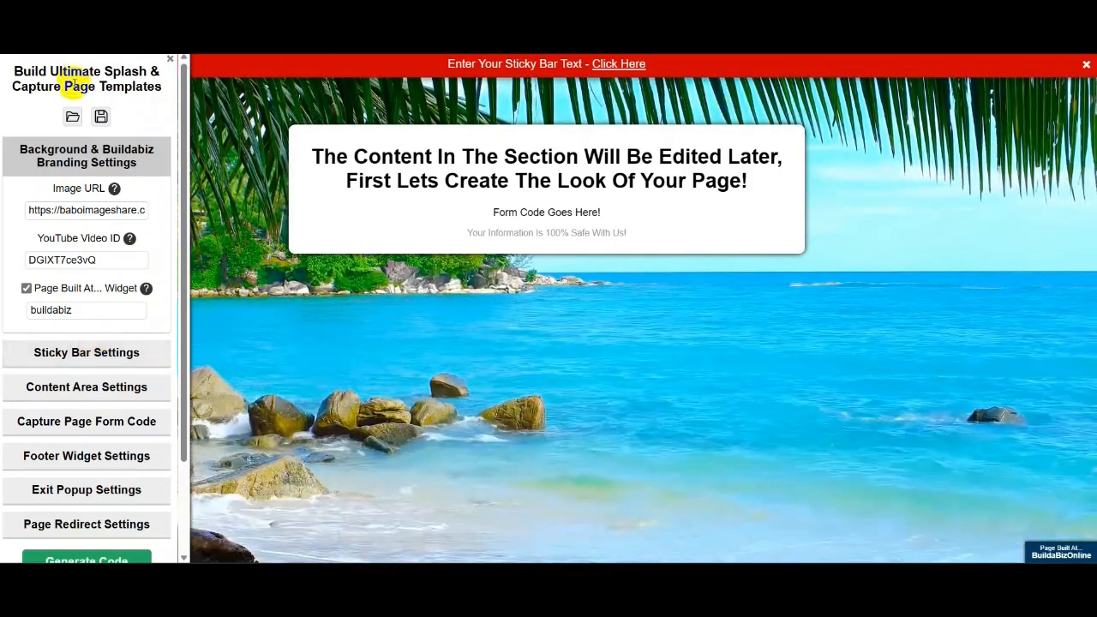
- Reopen the settings panel, show Sticky Bar Settings and toggle the bar's Active option
left_click(169, 59)
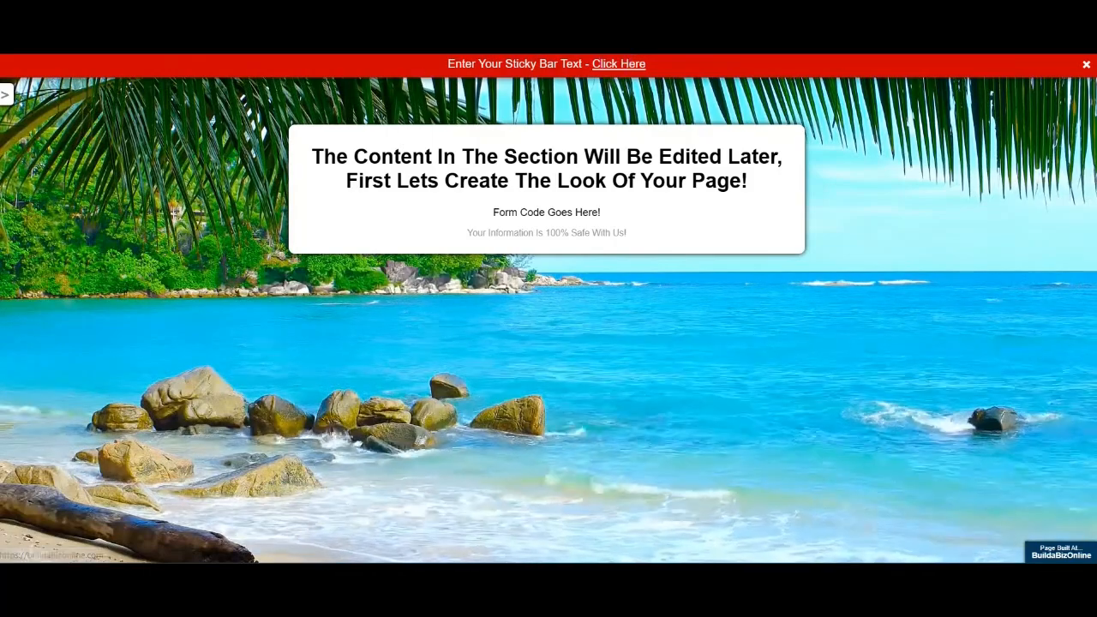
left_click(5, 94)
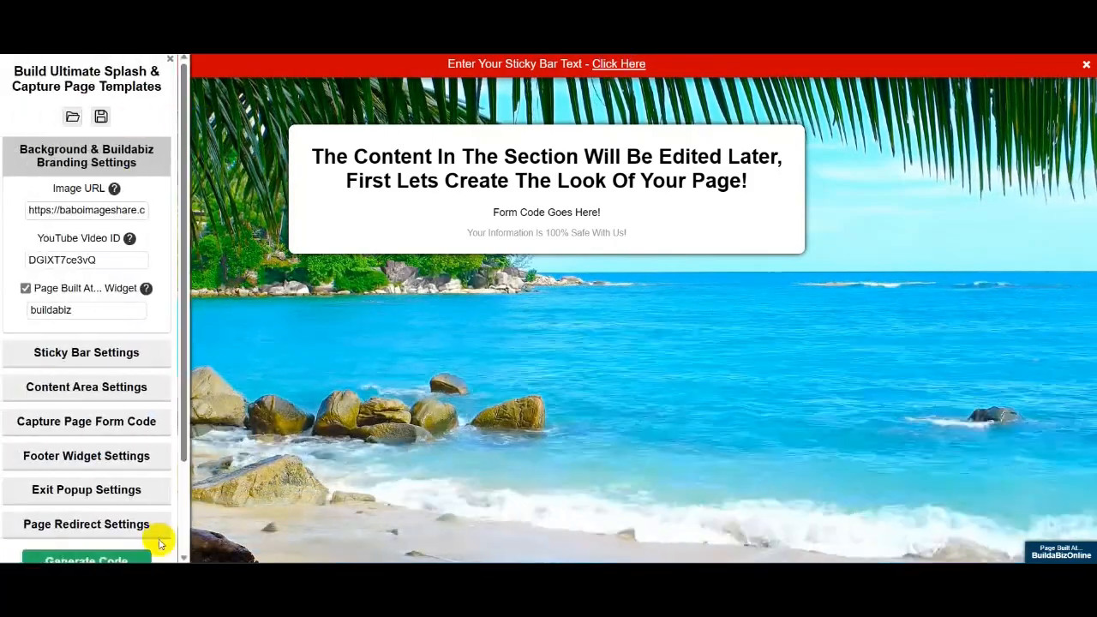
left_click(98, 352)
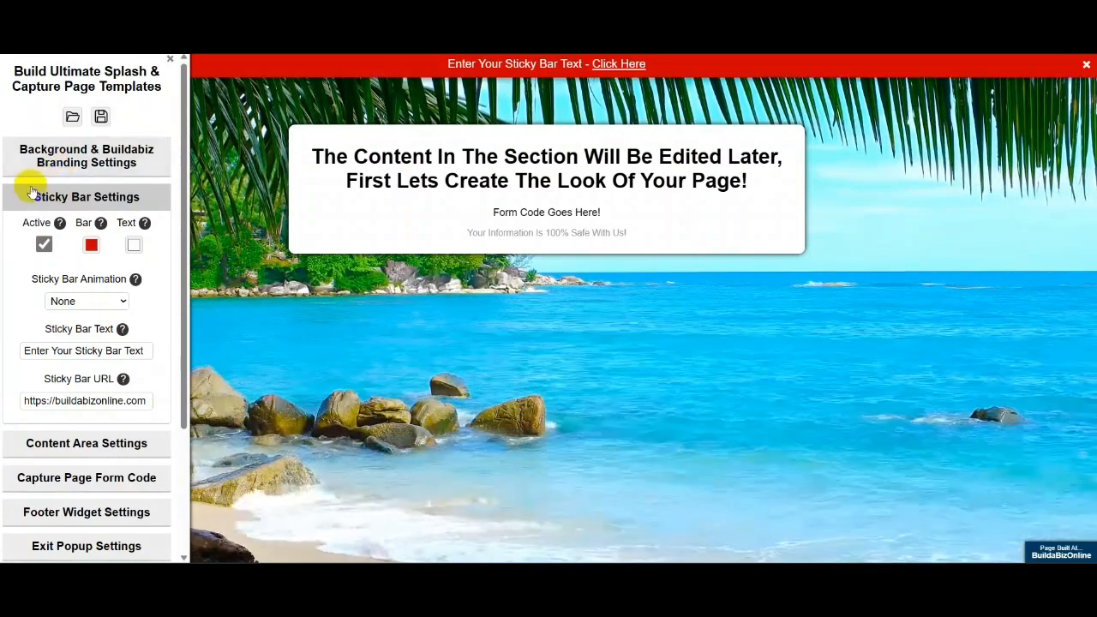
left_click(44, 245)
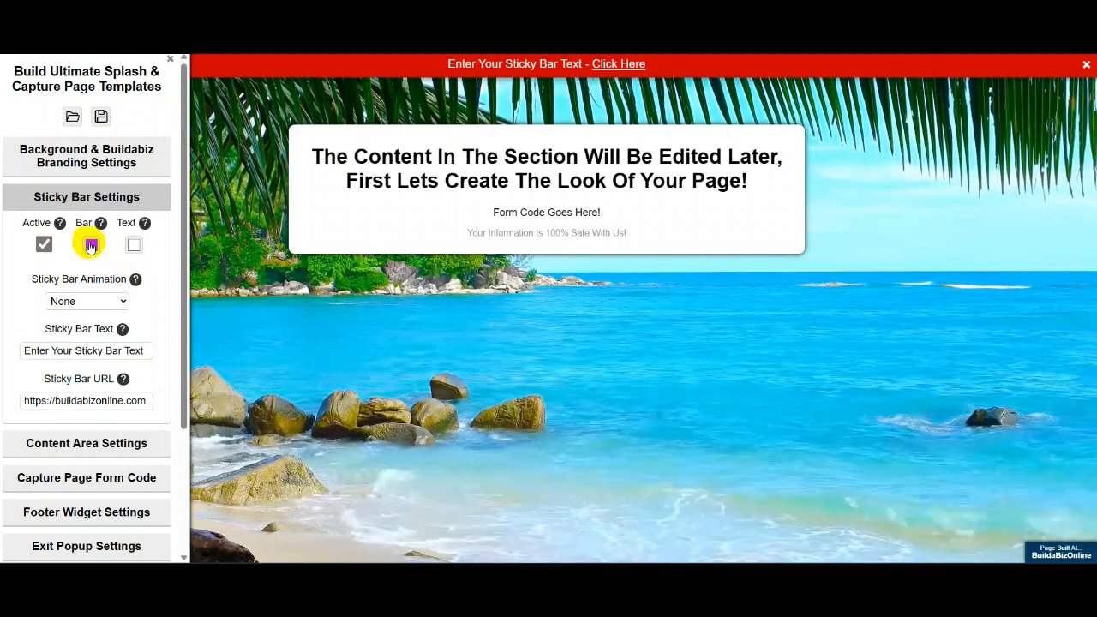
- Change the sticky bar colour from red to dark olive green, RGB 77, 99, 28
left_click(91, 245)
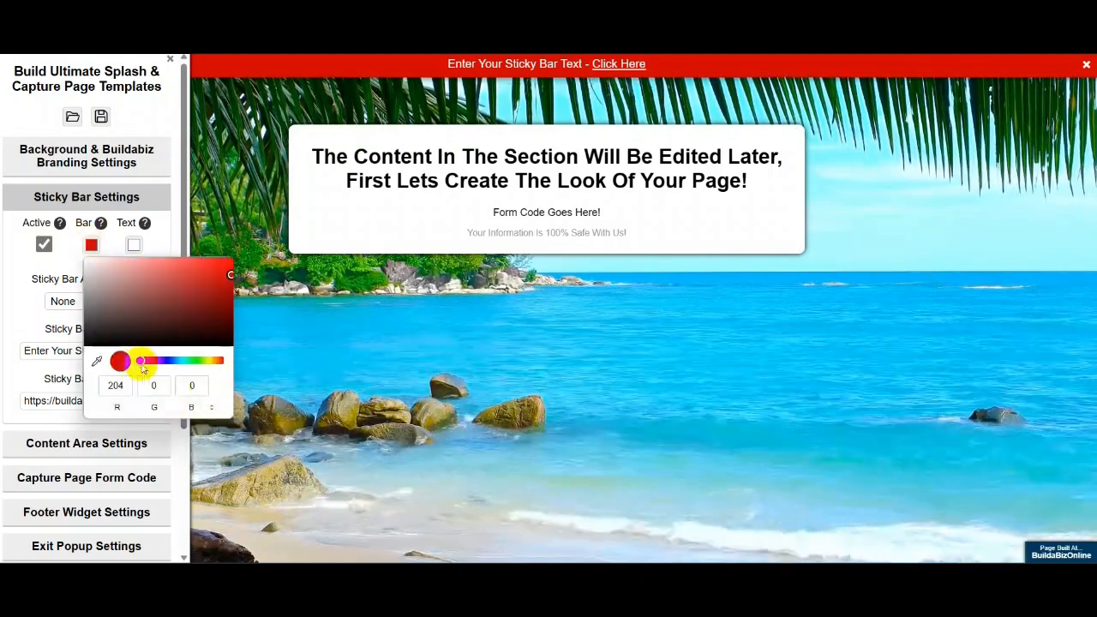
left_click_drag(143, 364, 203, 363)
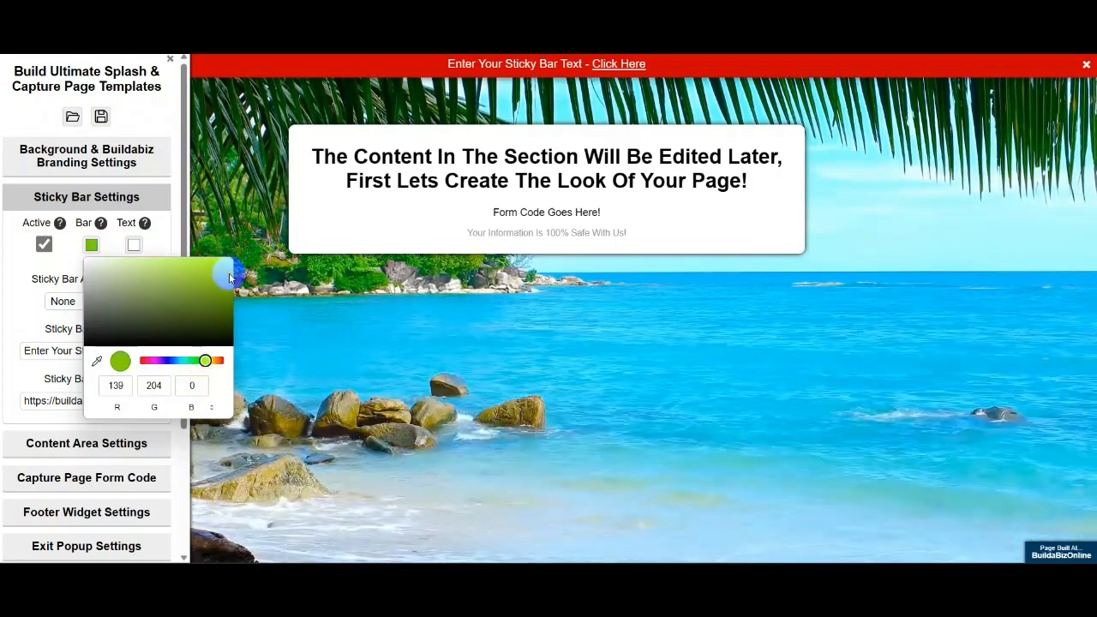
left_click_drag(223, 287, 204, 306)
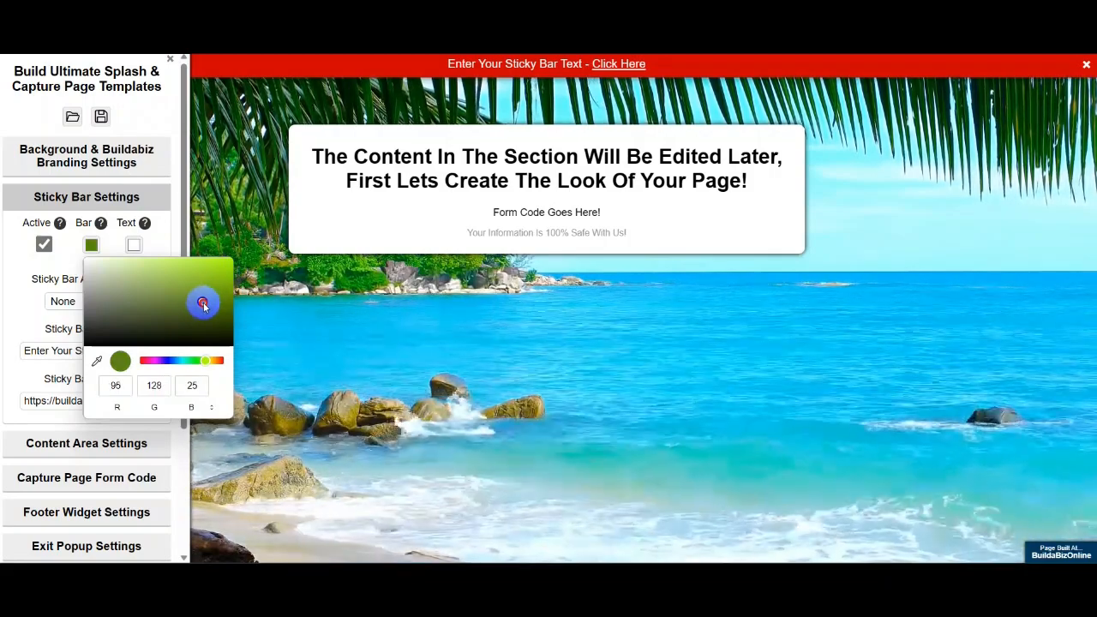
left_click_drag(204, 306, 198, 308)
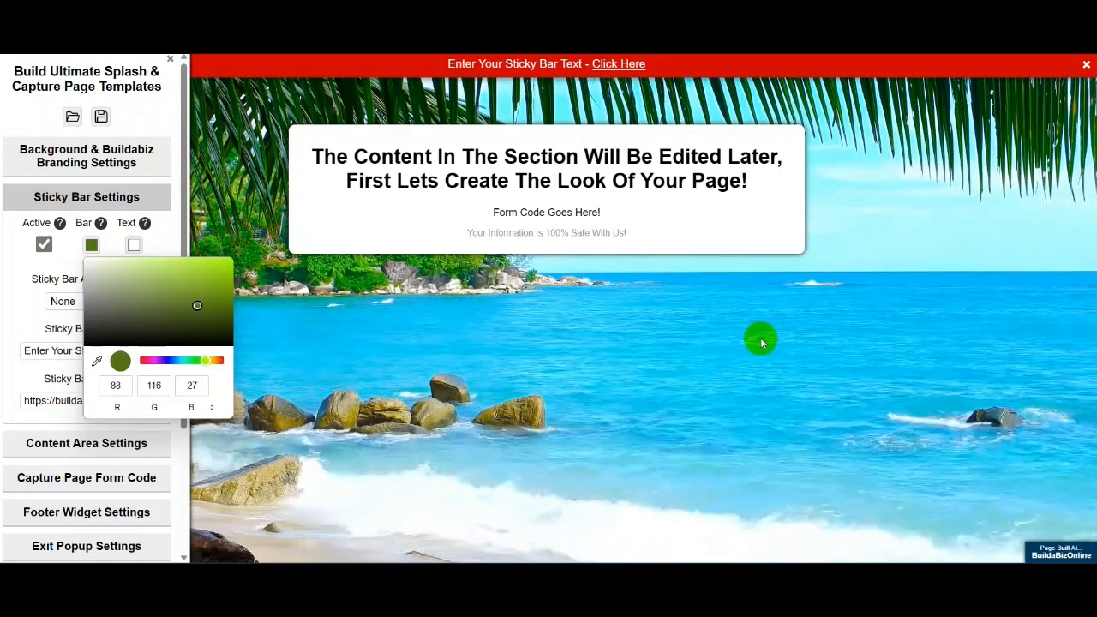
left_click(557, 324)
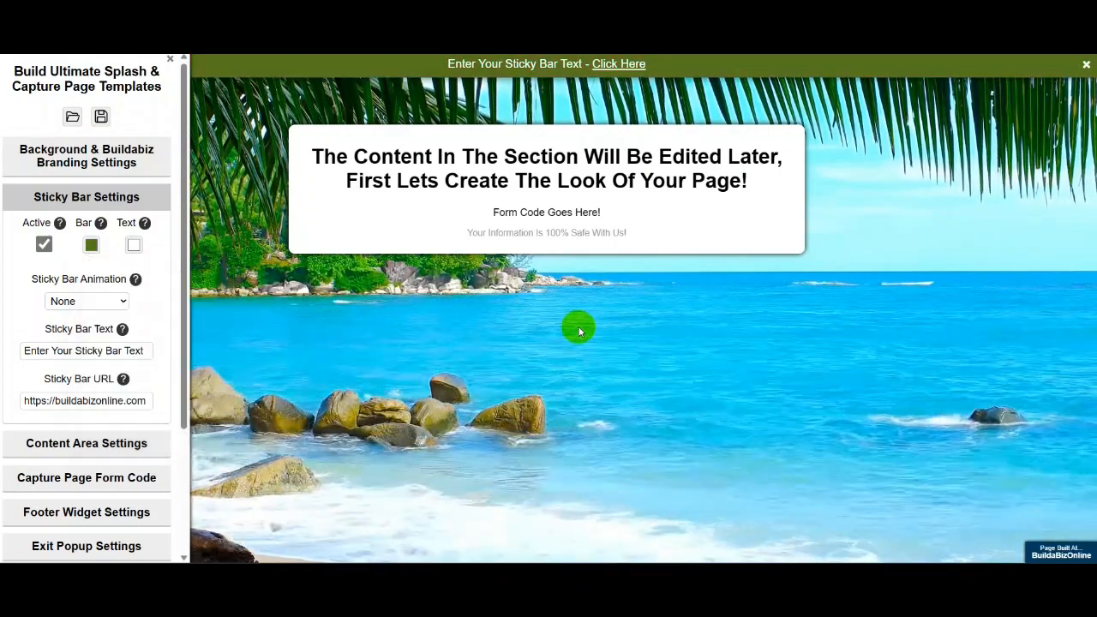
left_click(91, 245)
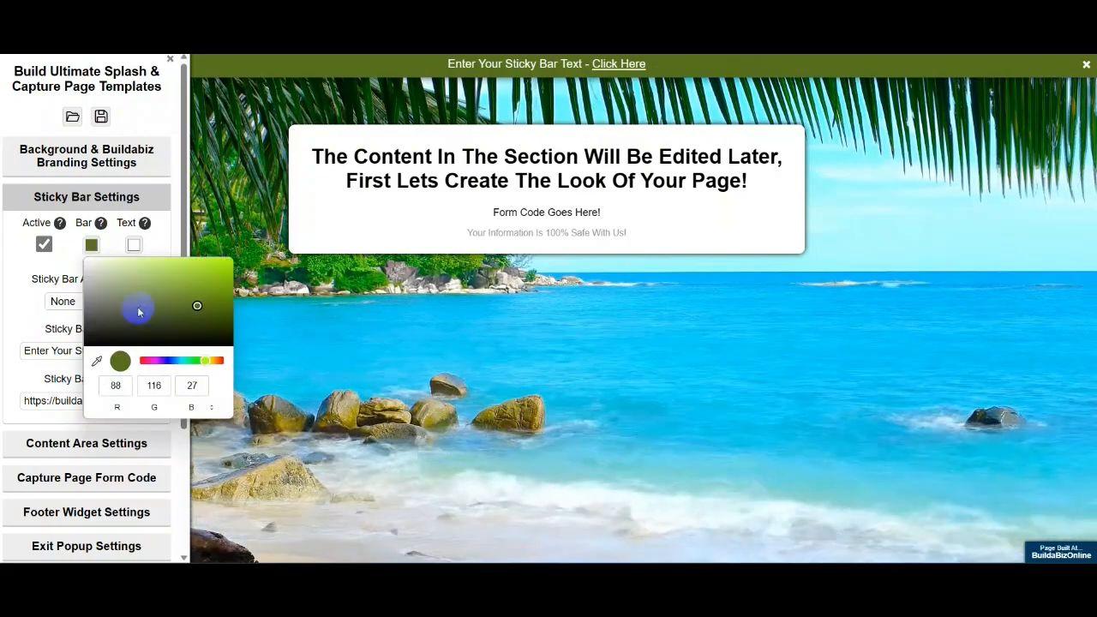
left_click(196, 306)
left_click_drag(196, 309, 191, 311)
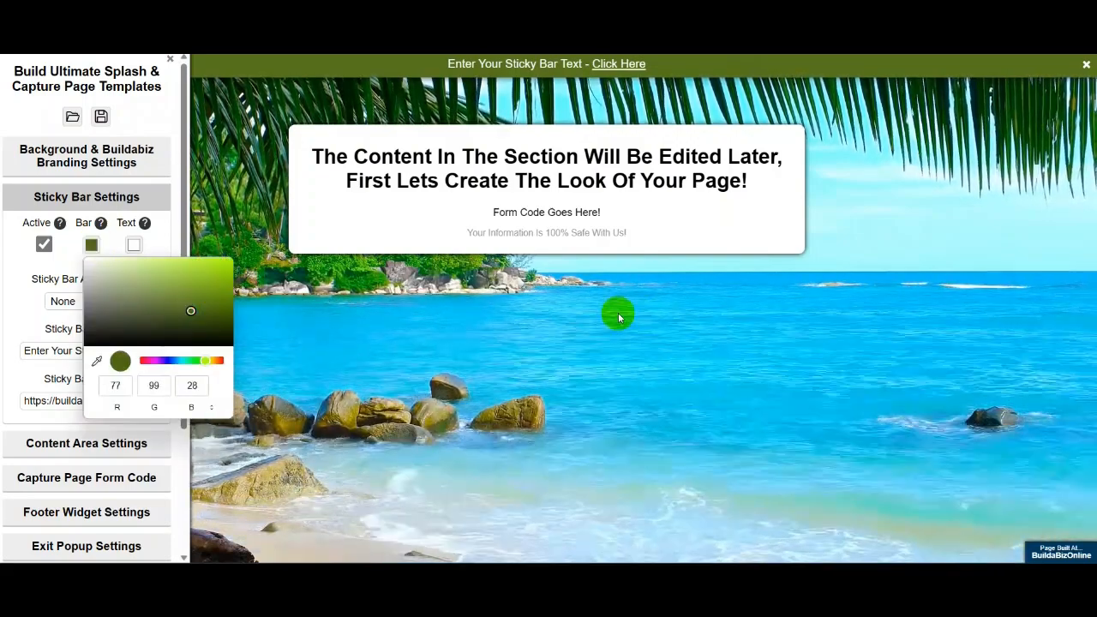
left_click(617, 312)
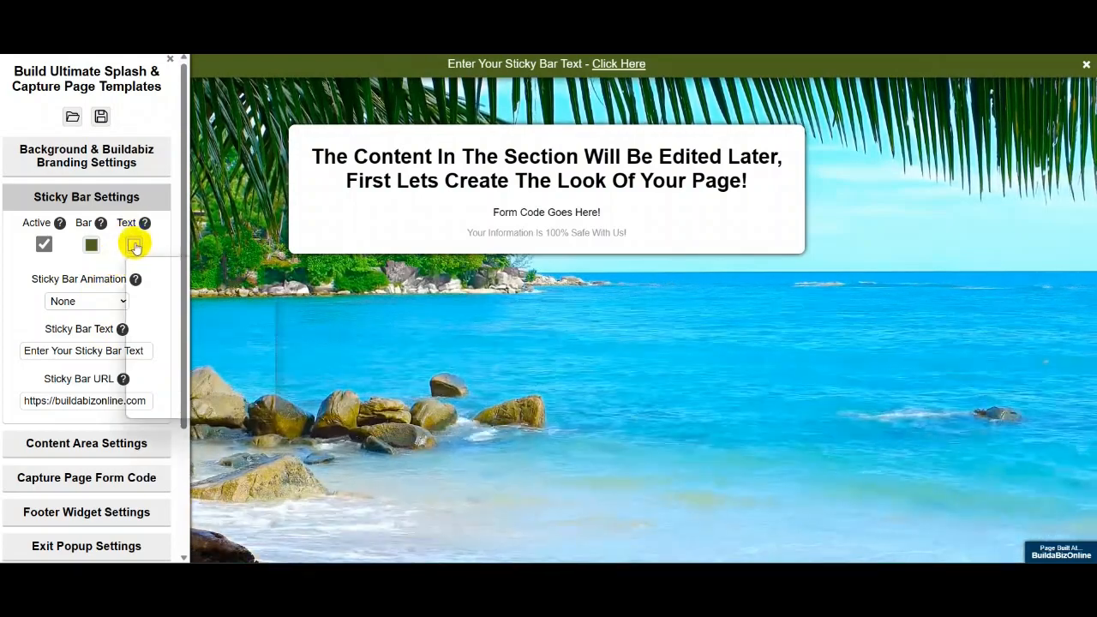
left_click(135, 245)
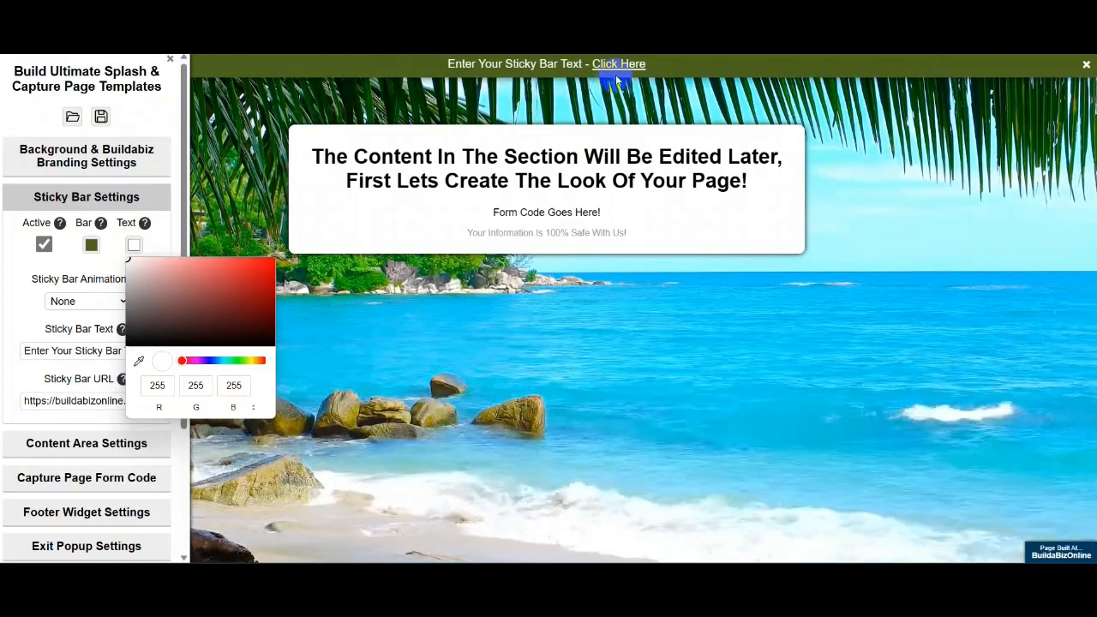
left_click(331, 293)
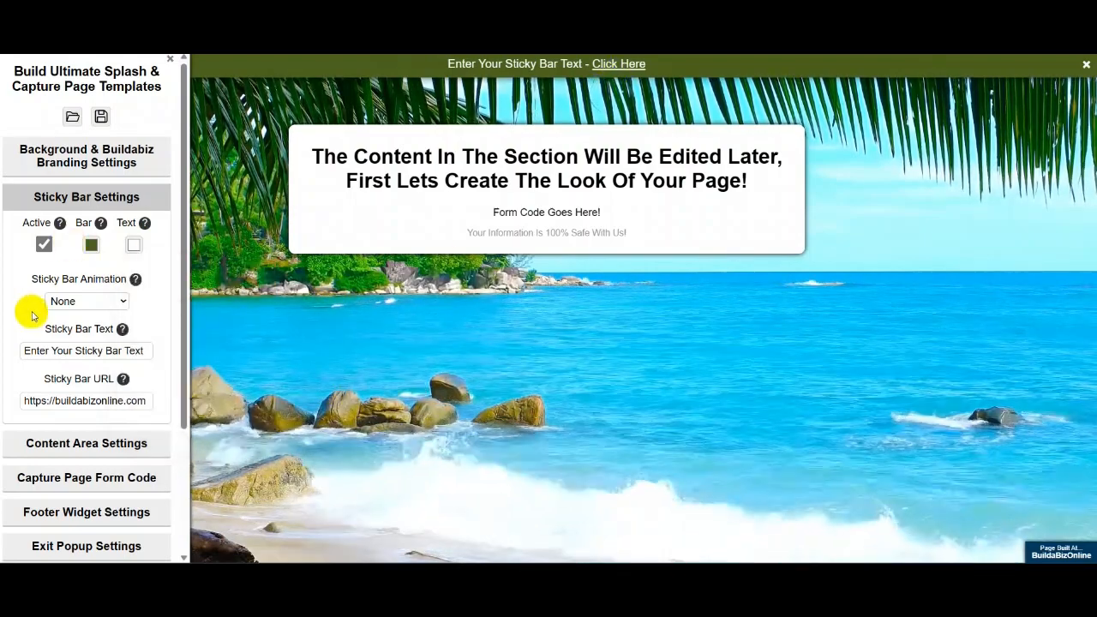
- Preview the Scroll Right, Bounce Down, Slide Right and Roll sticky bar animations
left_click(125, 301)
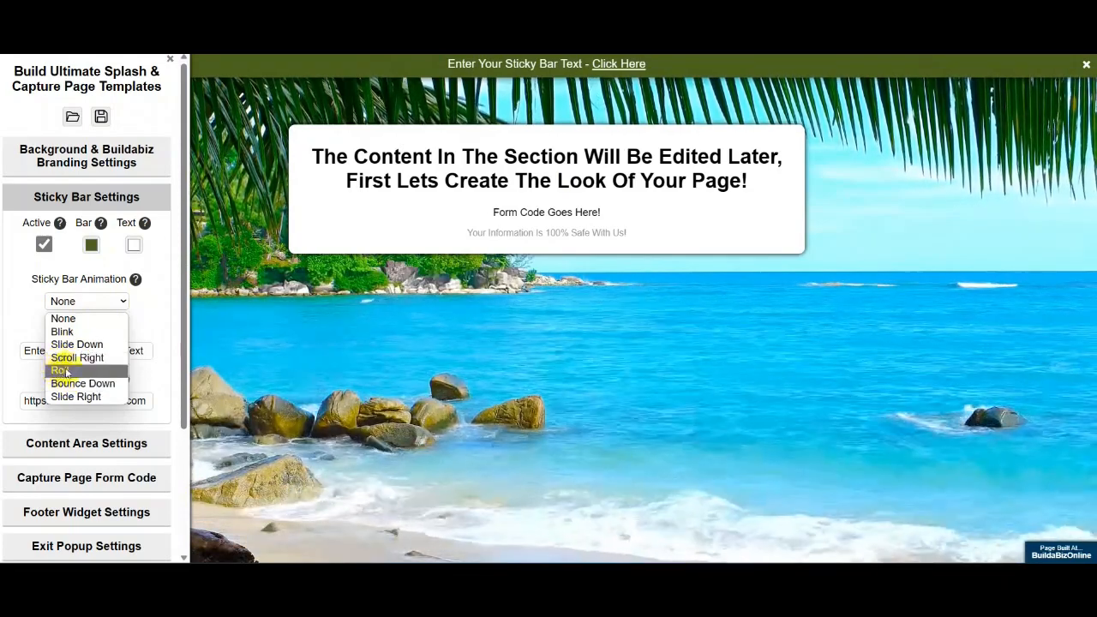
left_click(75, 360)
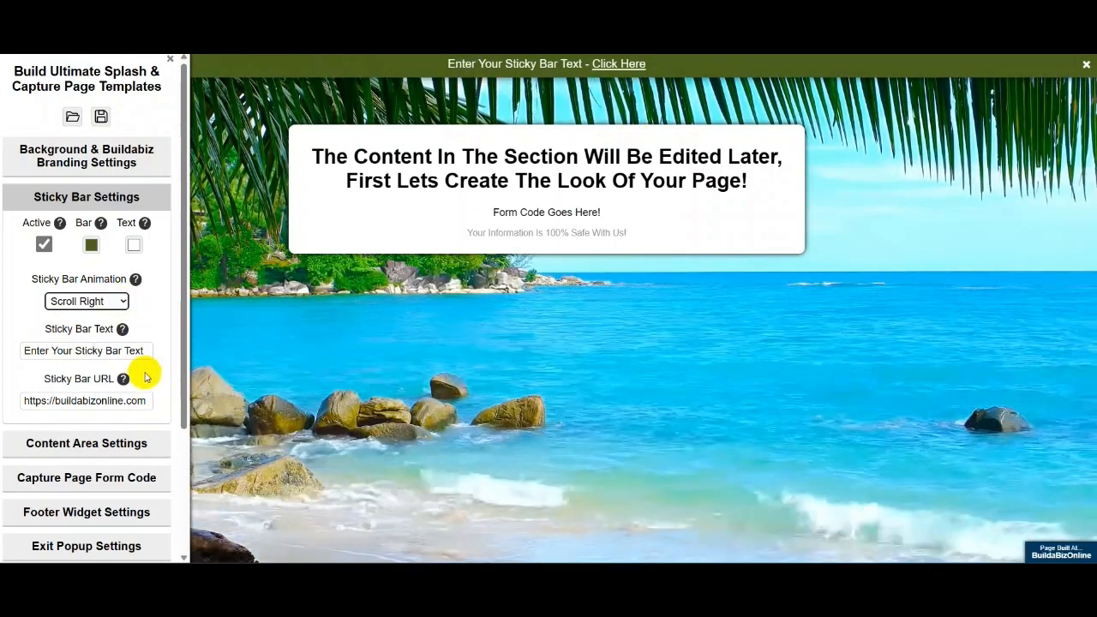
left_click(88, 301)
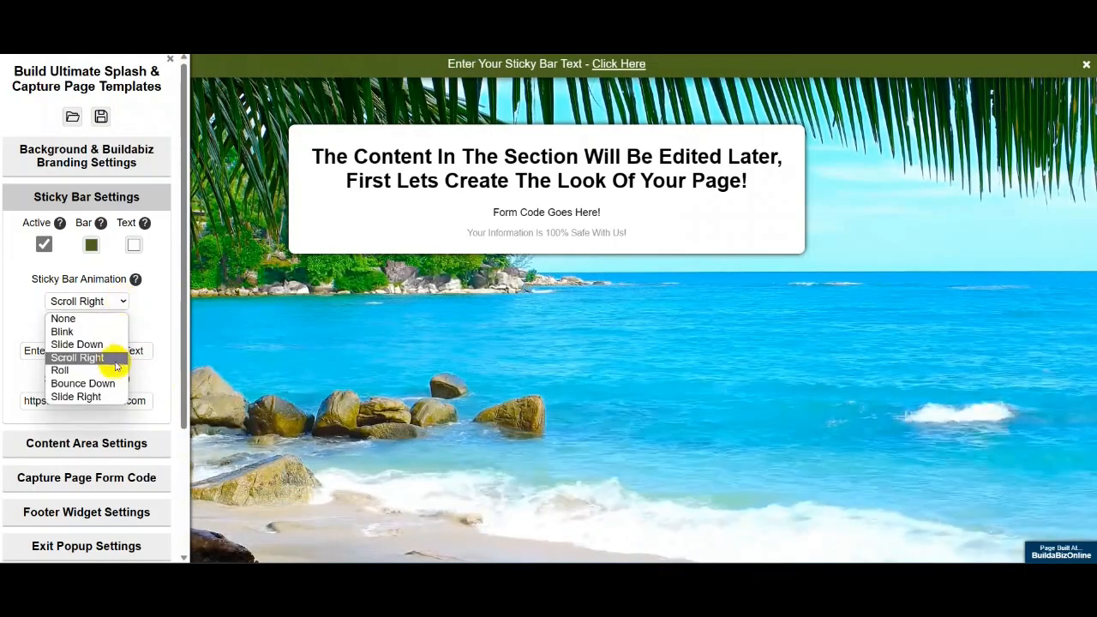
left_click(104, 386)
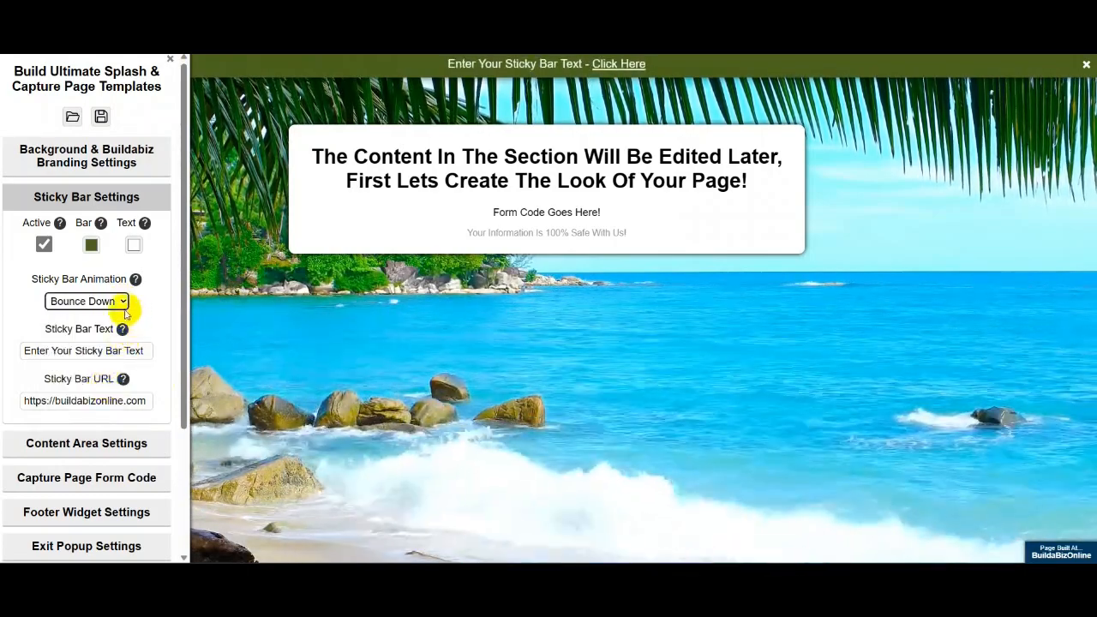
left_click(124, 300)
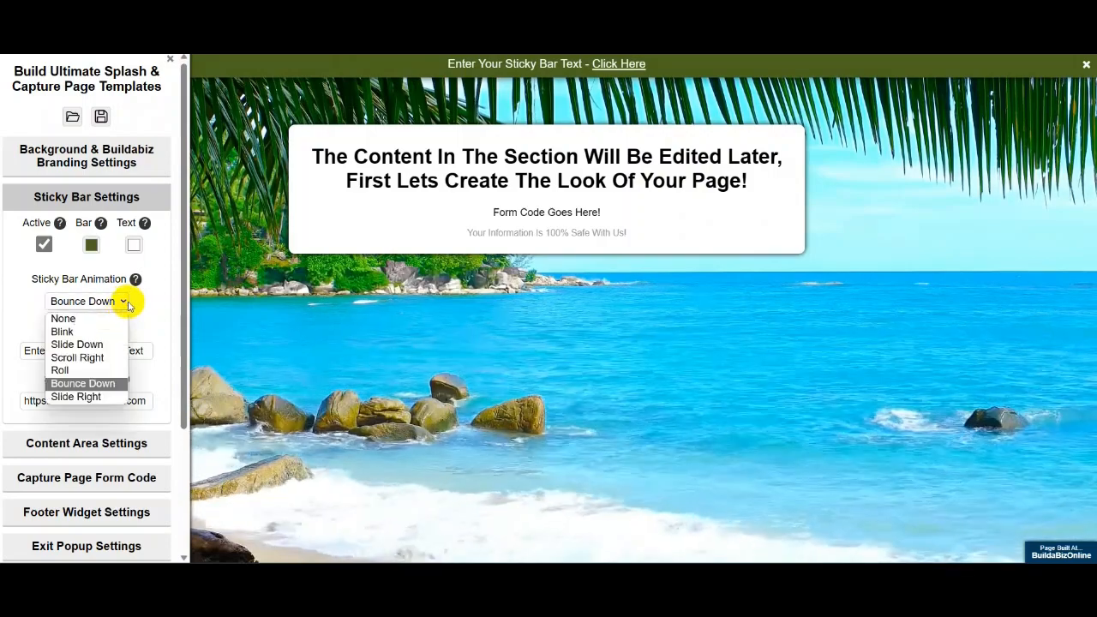
left_click(83, 396)
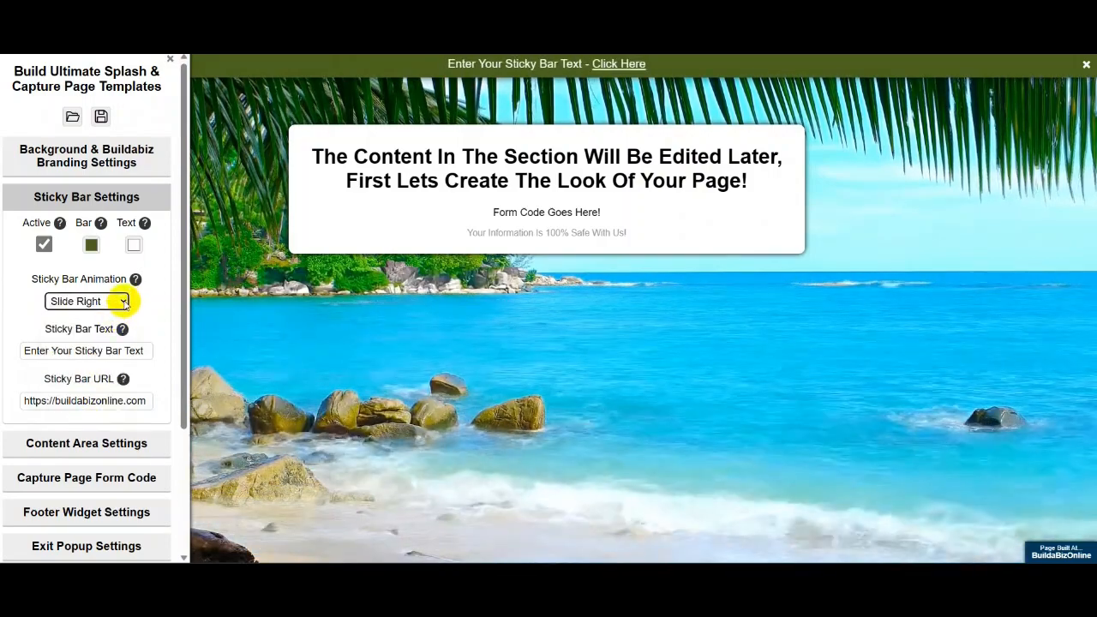
left_click(124, 301)
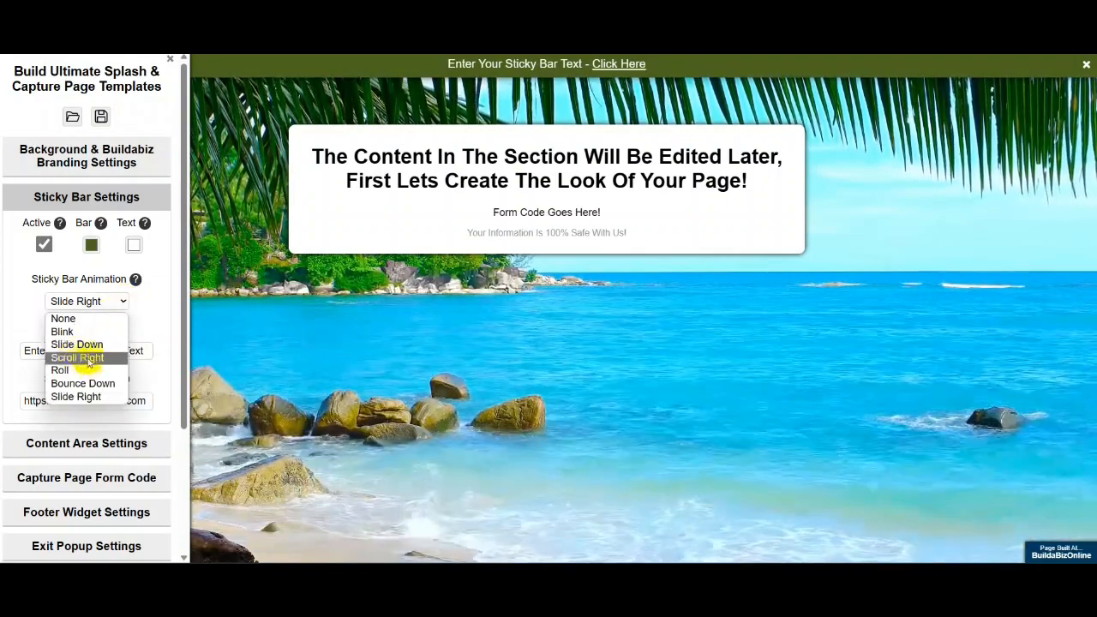
left_click(69, 371)
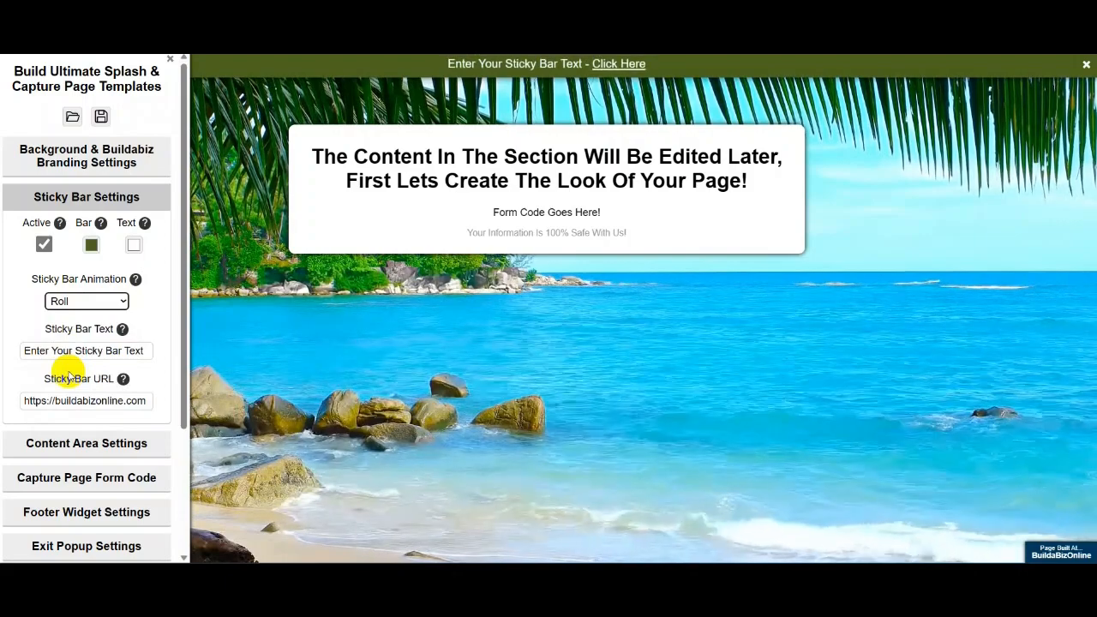
- Set the sticky bar animation to Blink and select the placeholder bar text
left_click(125, 302)
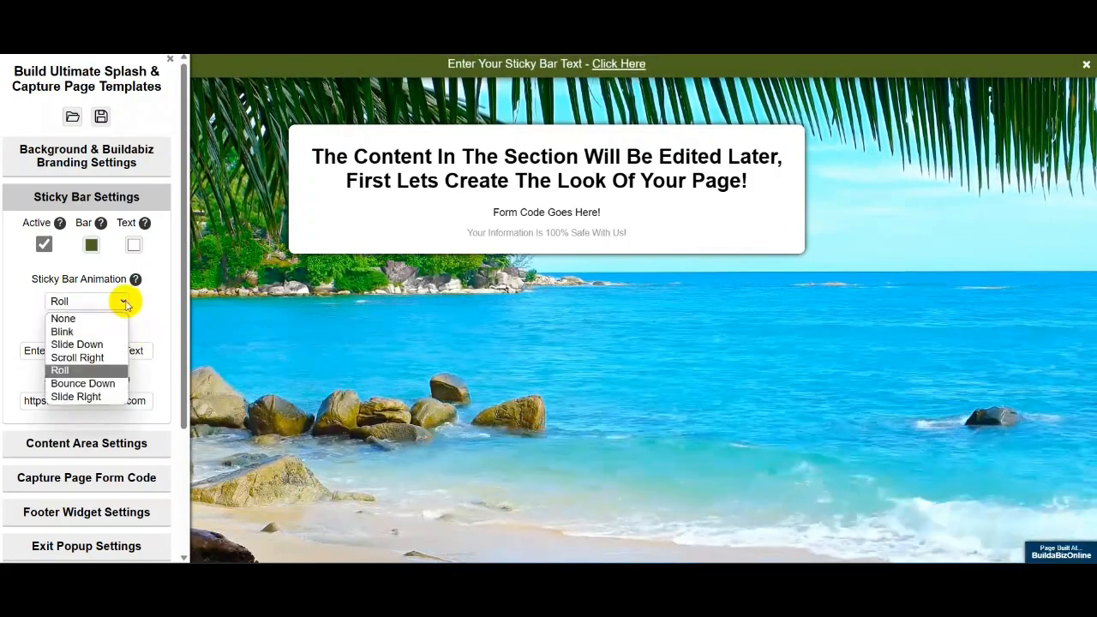
left_click(84, 331)
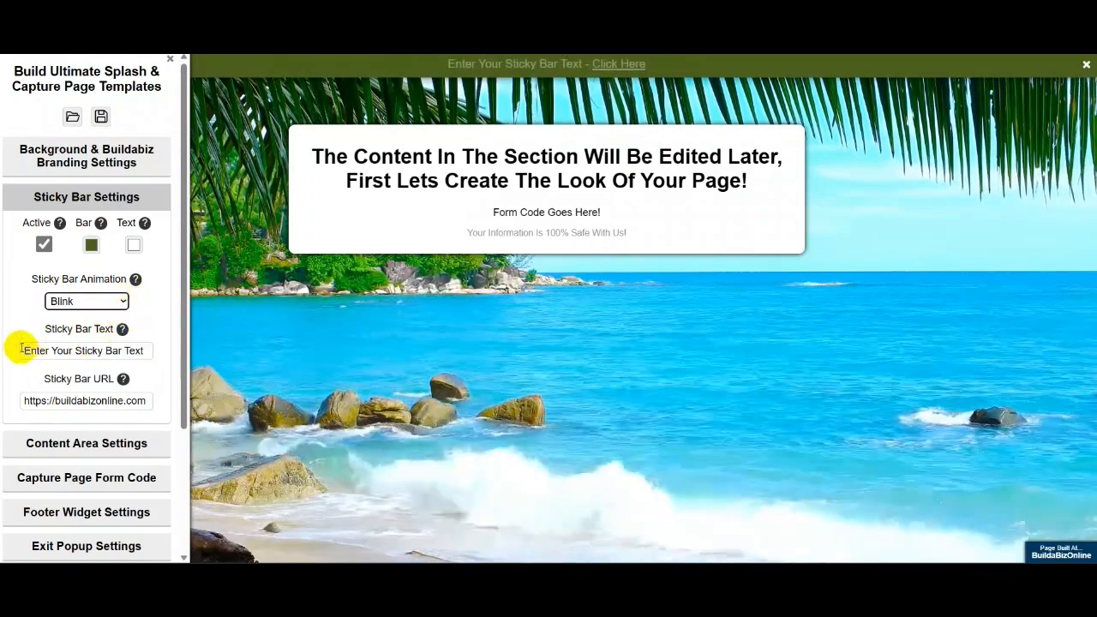
left_click_drag(20, 350, 459, 376)
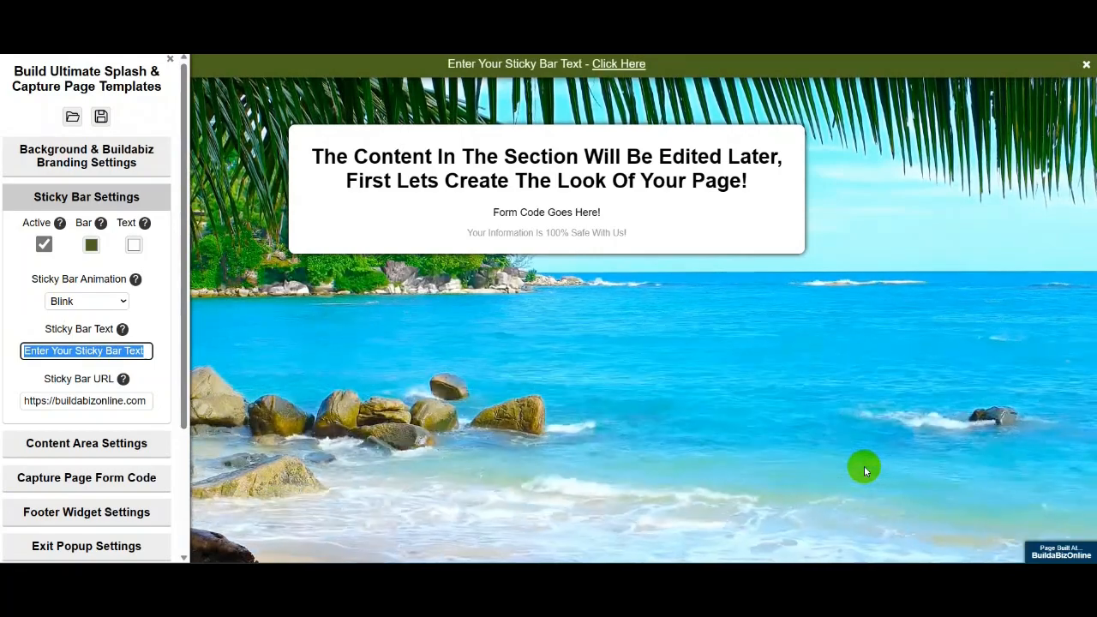
- Replace the sticky bar text with 'For The Best Affiliate Marketing Tools Online'
type("For")
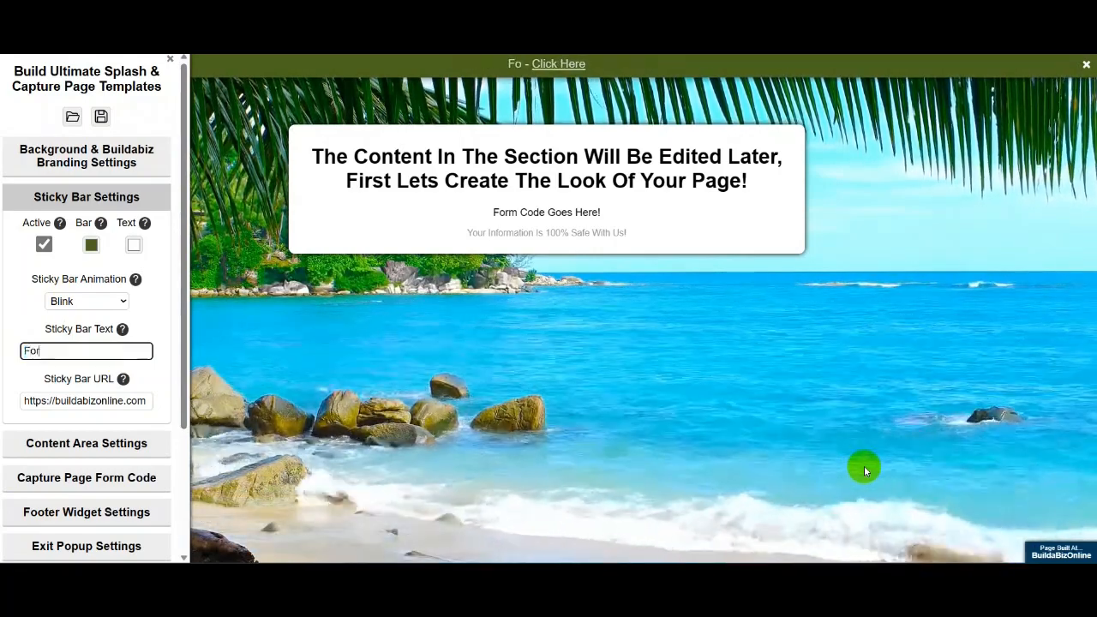
type(" The Best ")
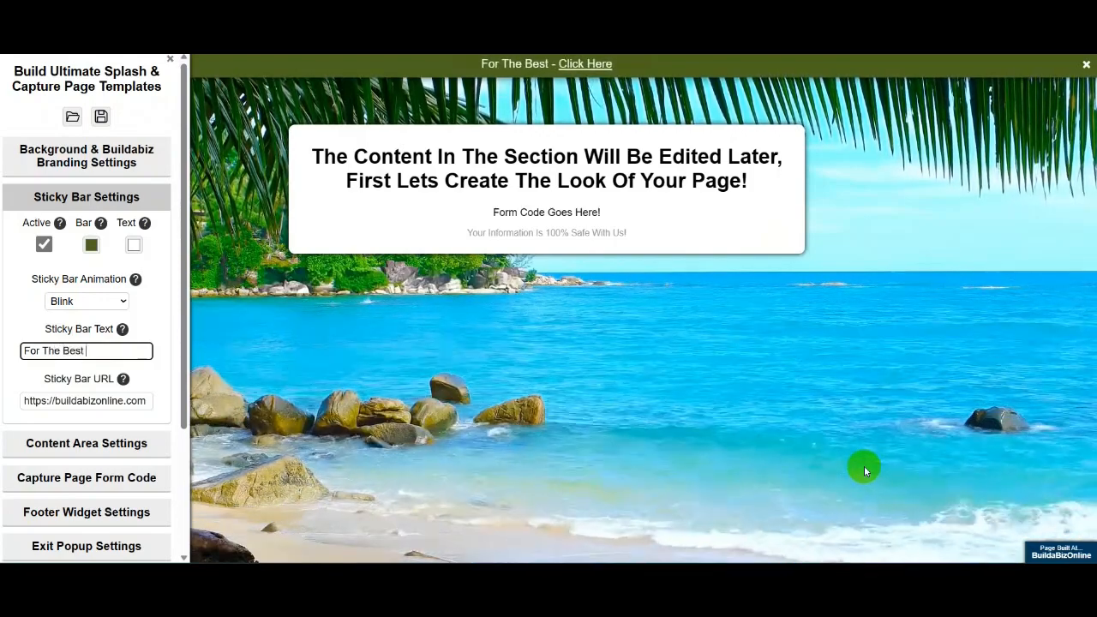
type("Af")
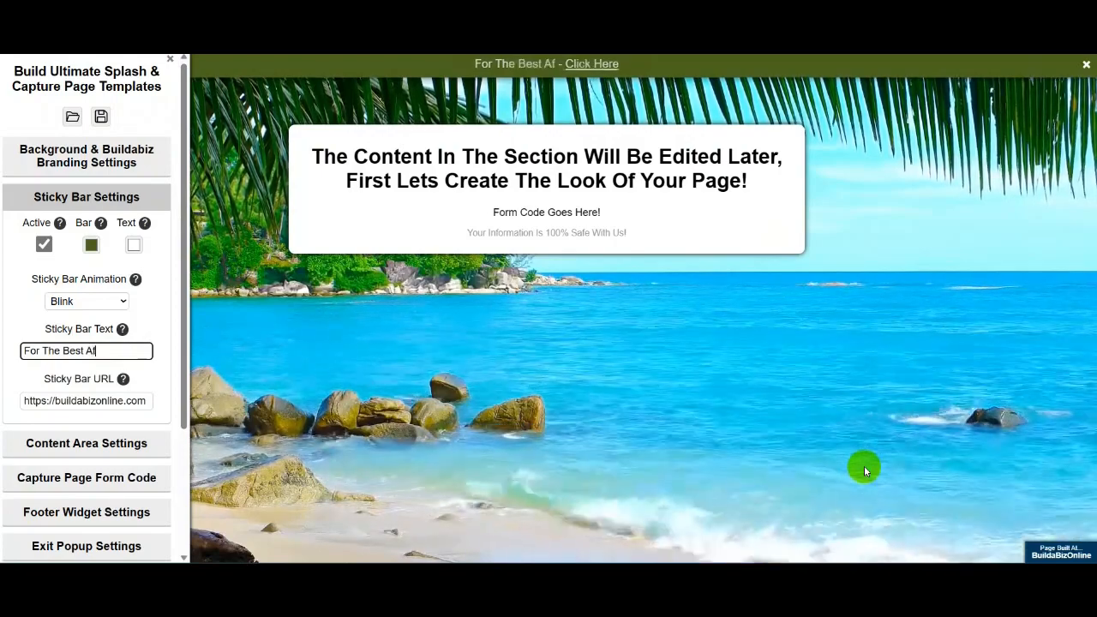
type("filiat")
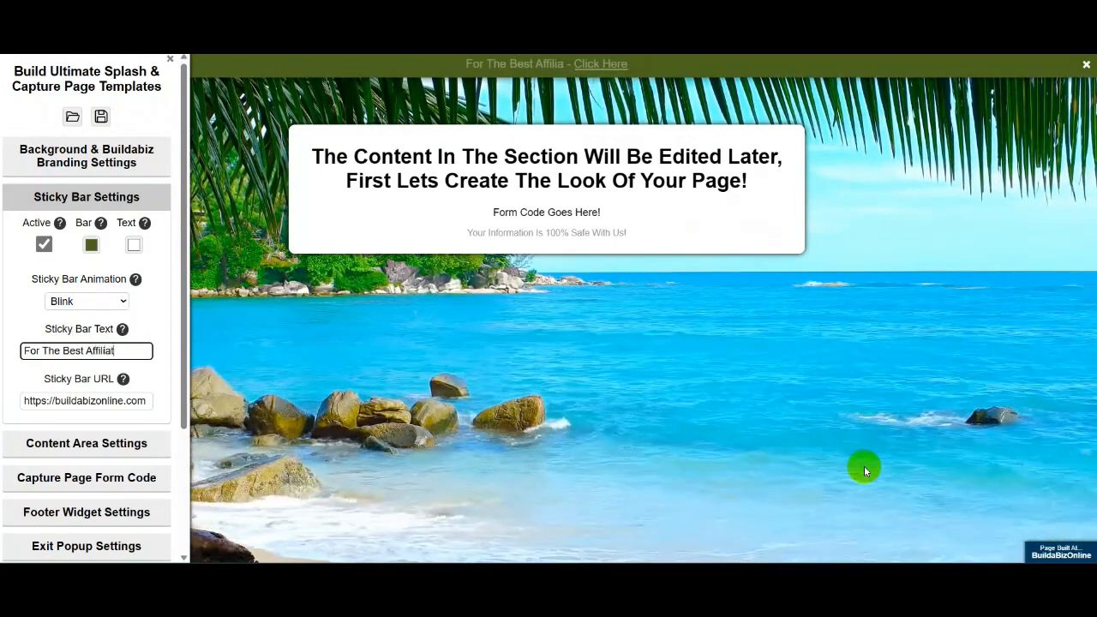
type("e Mar")
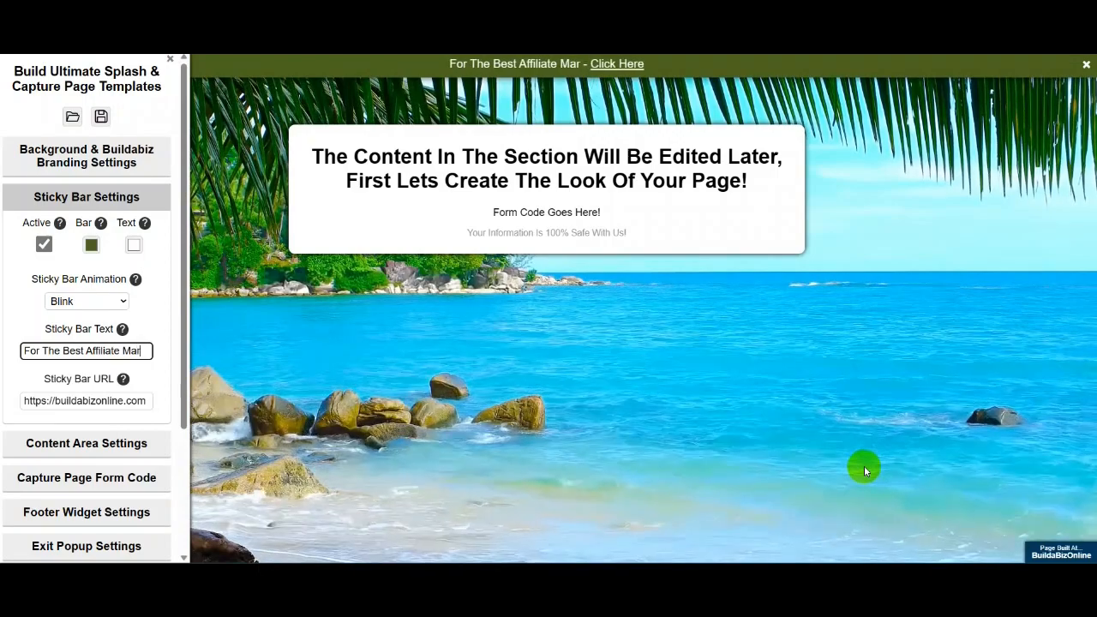
type("keting")
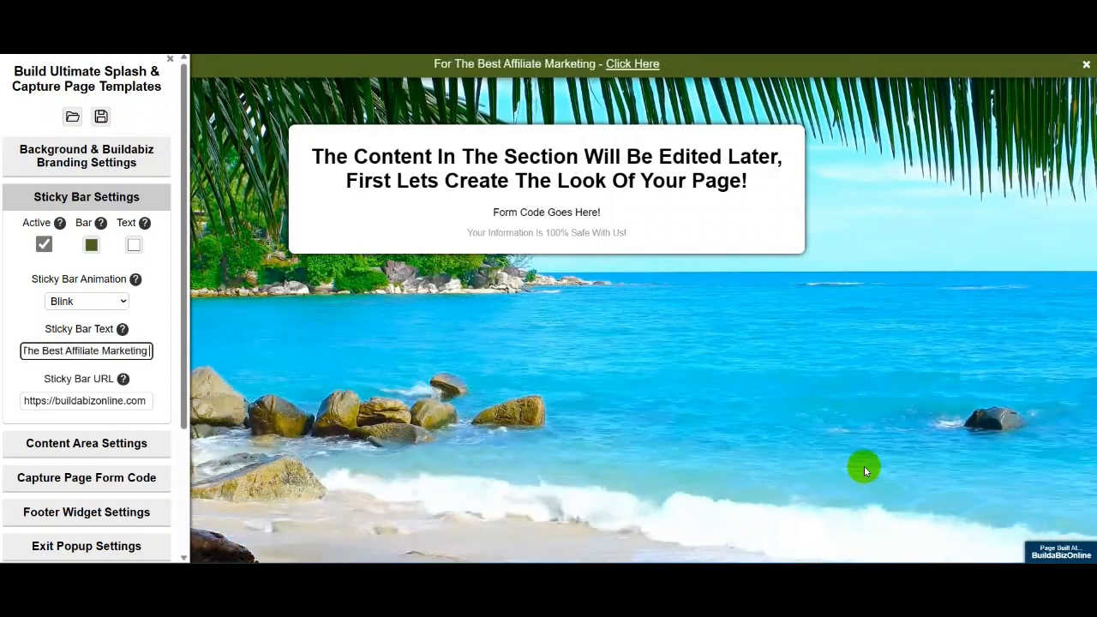
type(" Todls On")
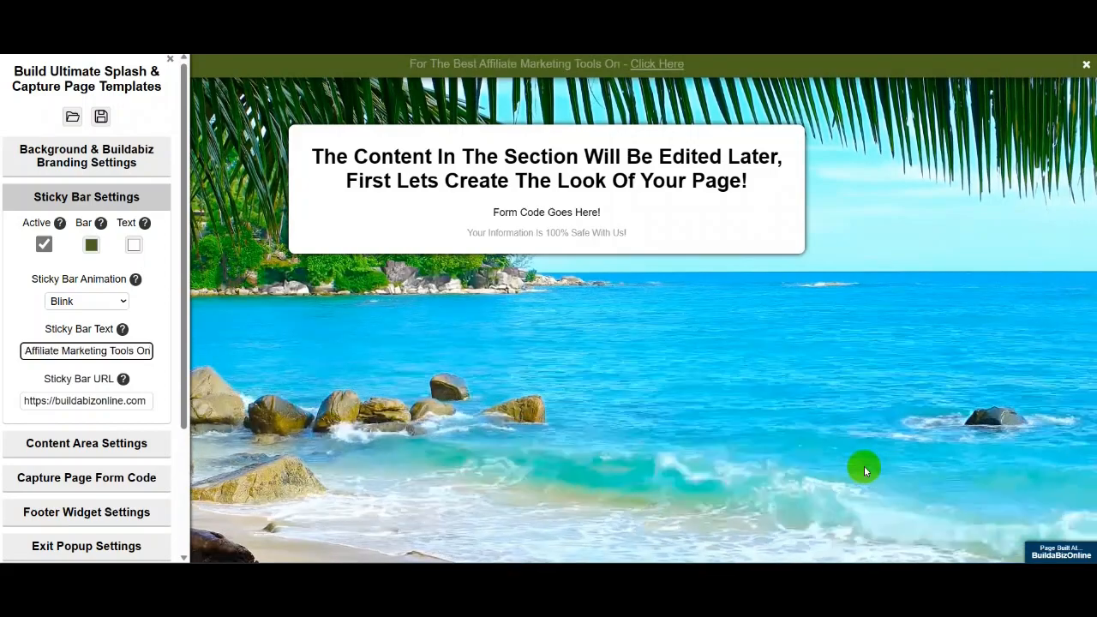
type("line")
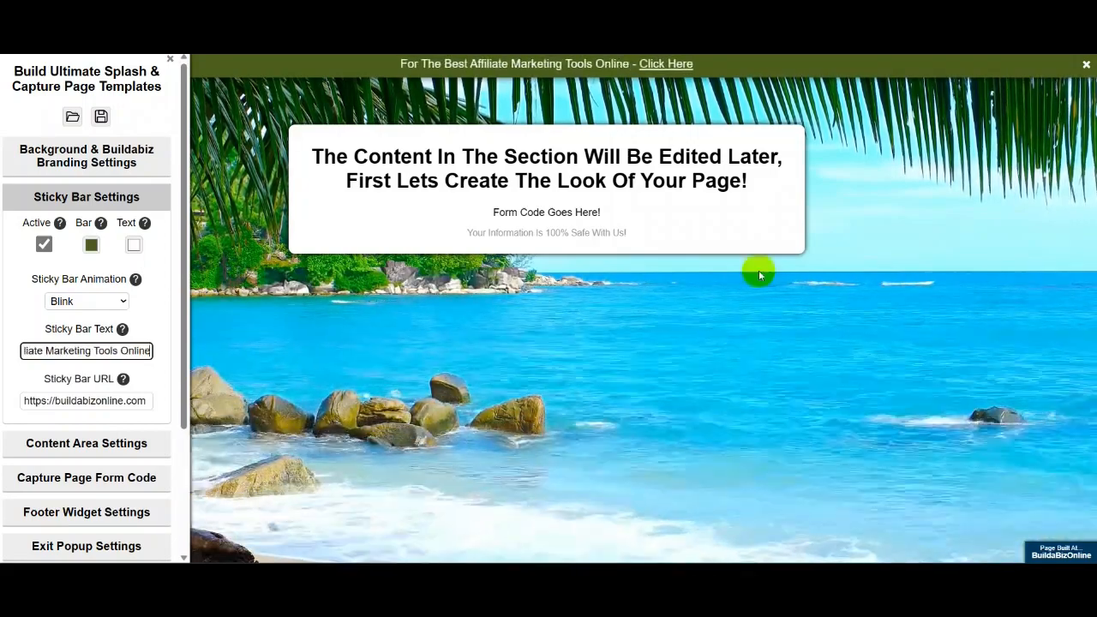
left_click(944, 104)
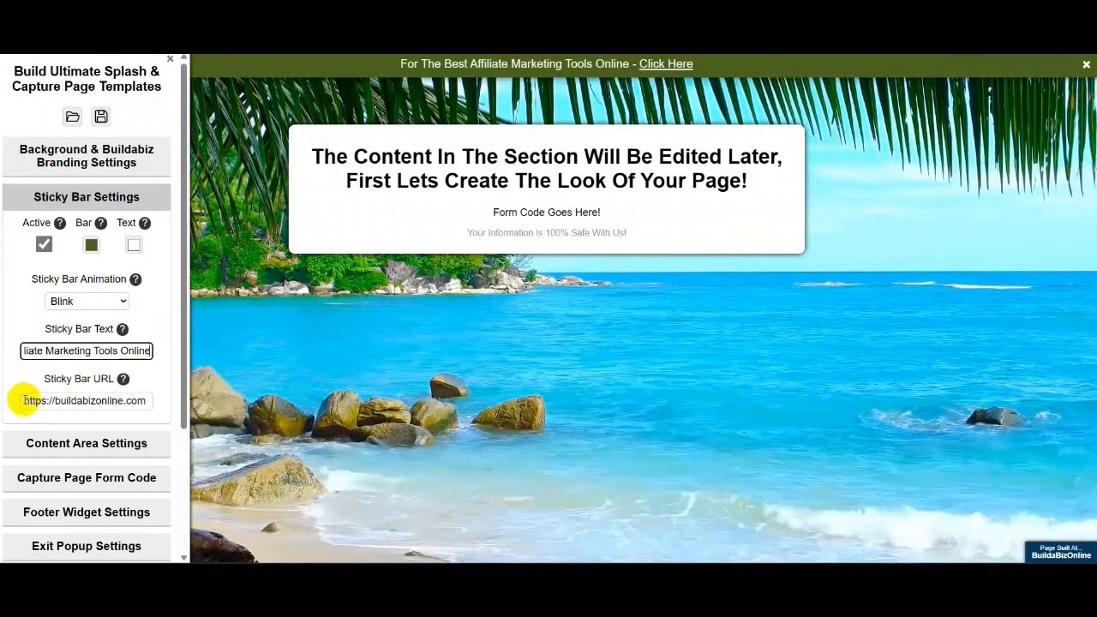
- Append the referral username parameter to the end of the Sticky Bar URL
left_click_drag(25, 400, 85, 400)
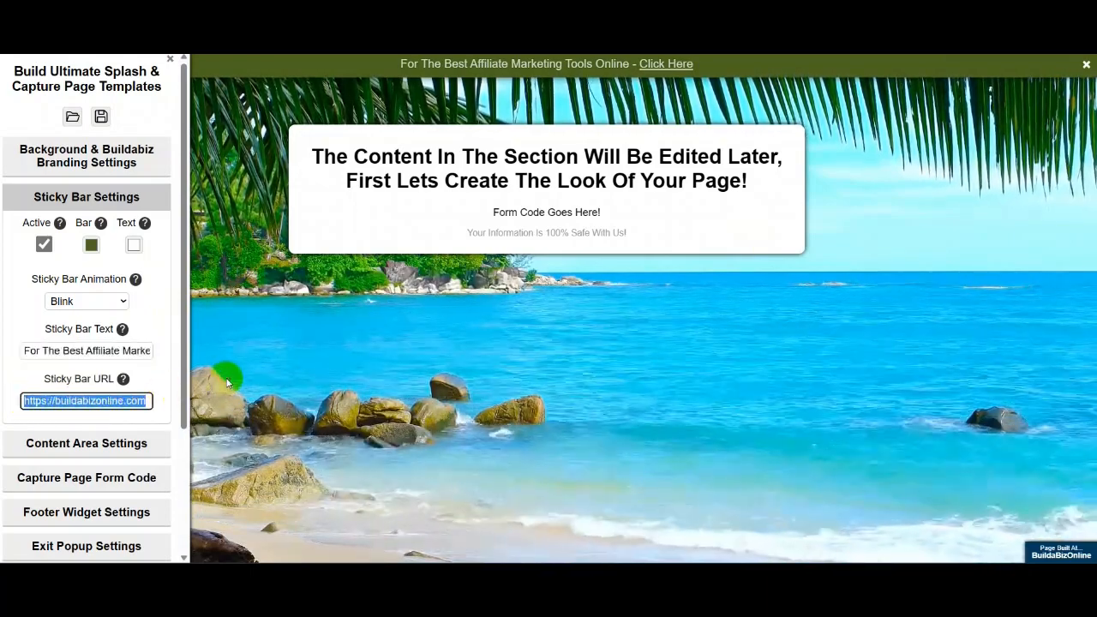
left_click(146, 400)
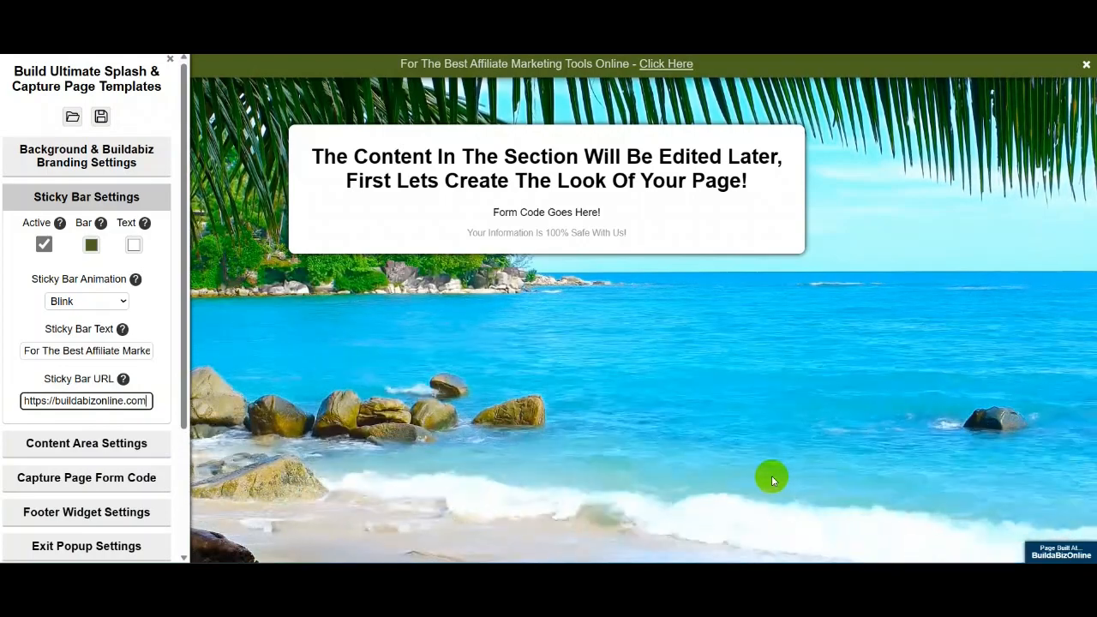
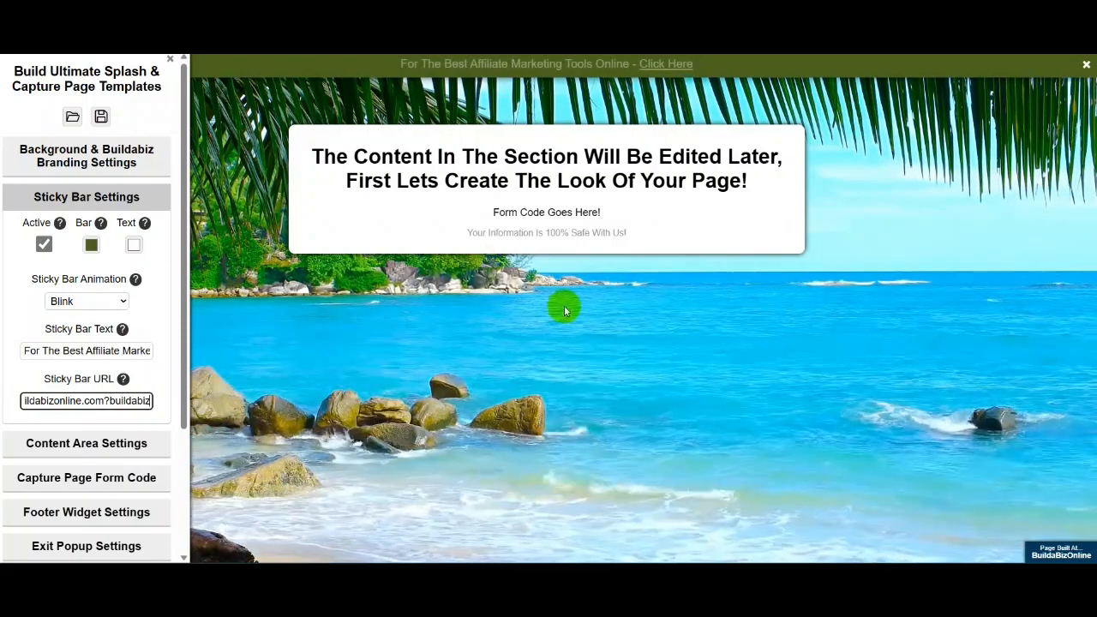
left_click(610, 340)
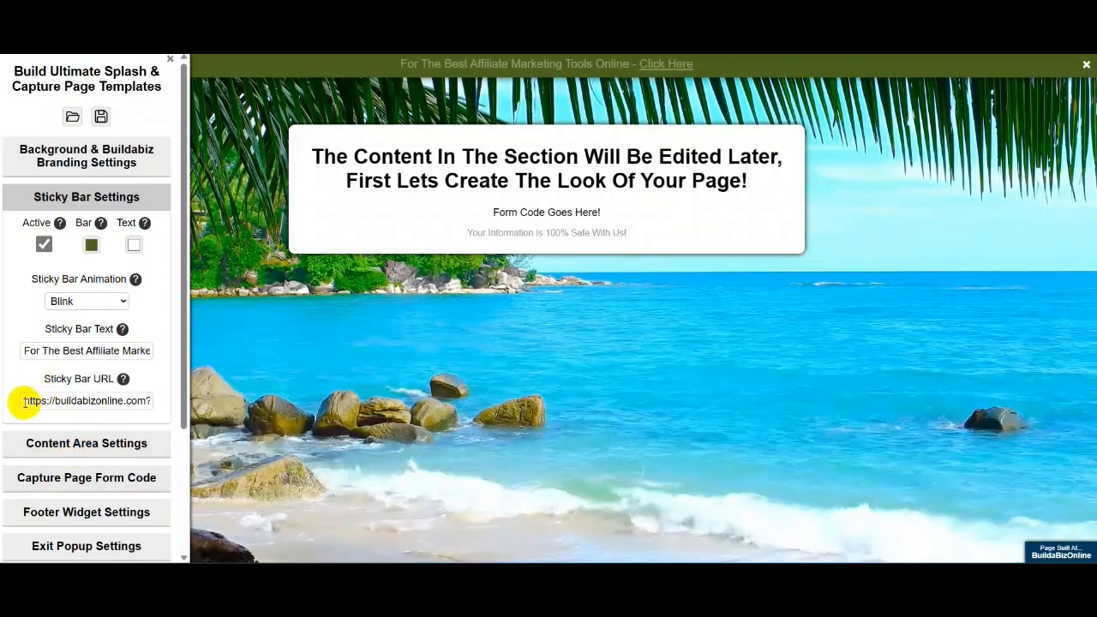
left_click_drag(24, 400, 126, 400)
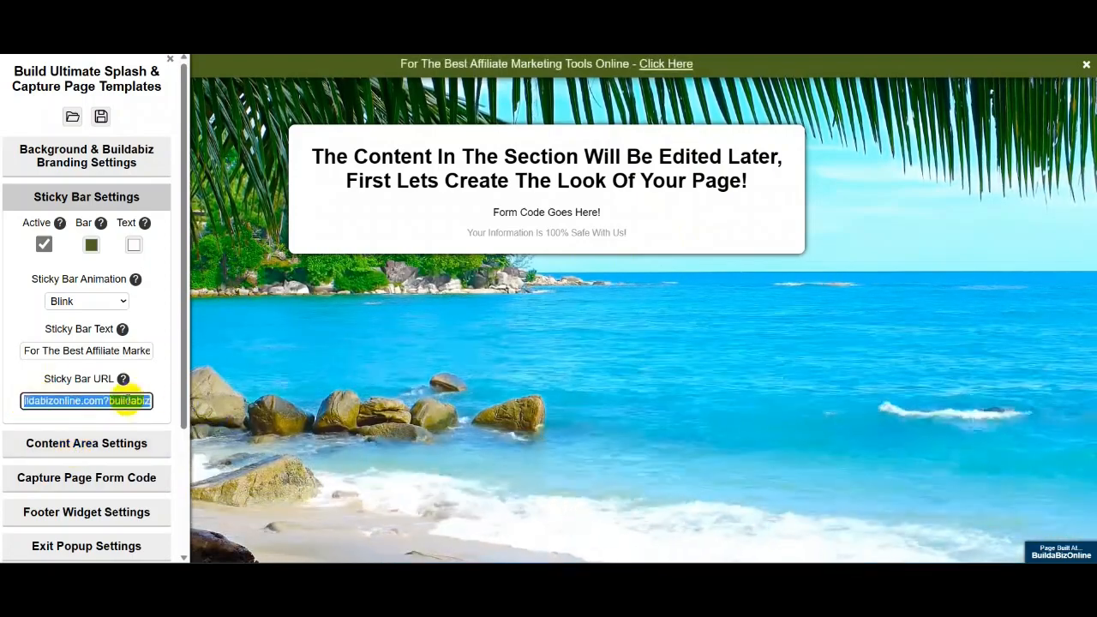
right_click(127, 401)
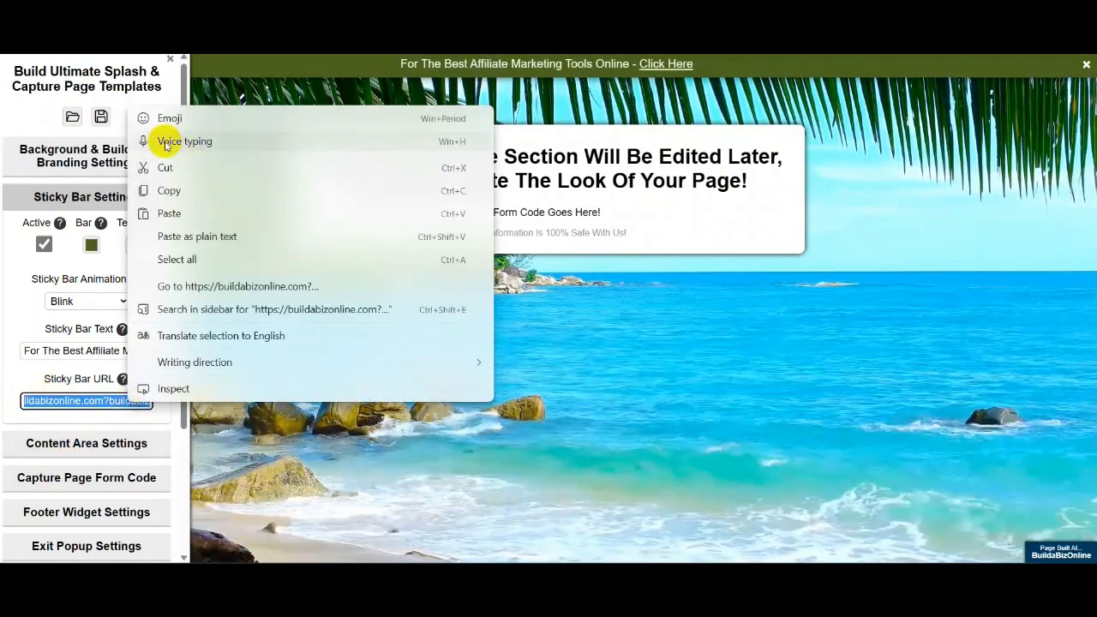
left_click(170, 190)
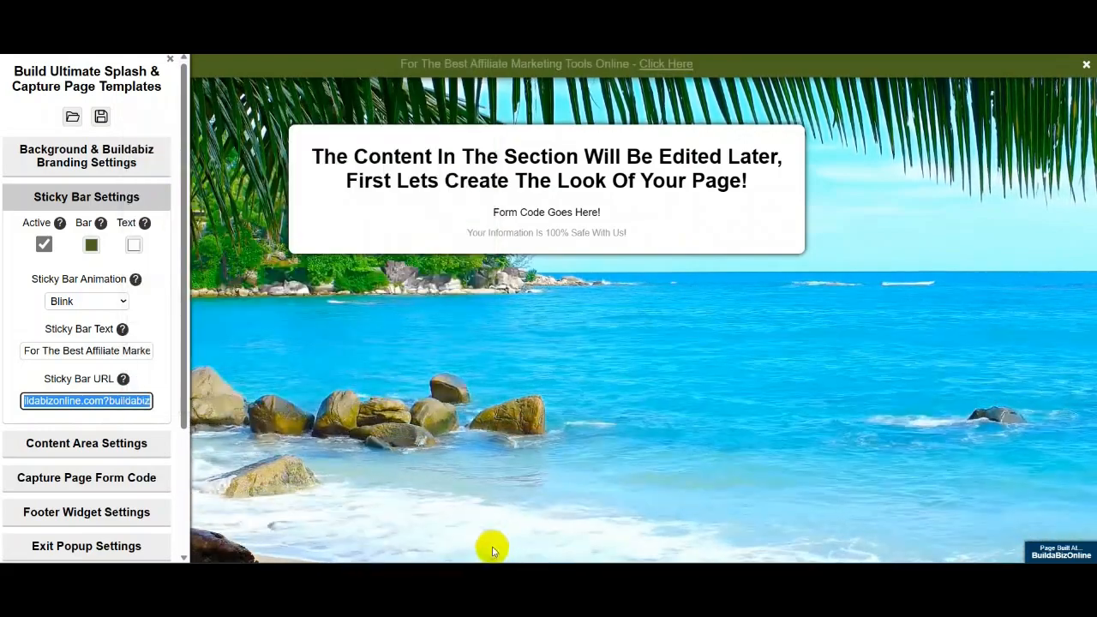
key("BackSpace")
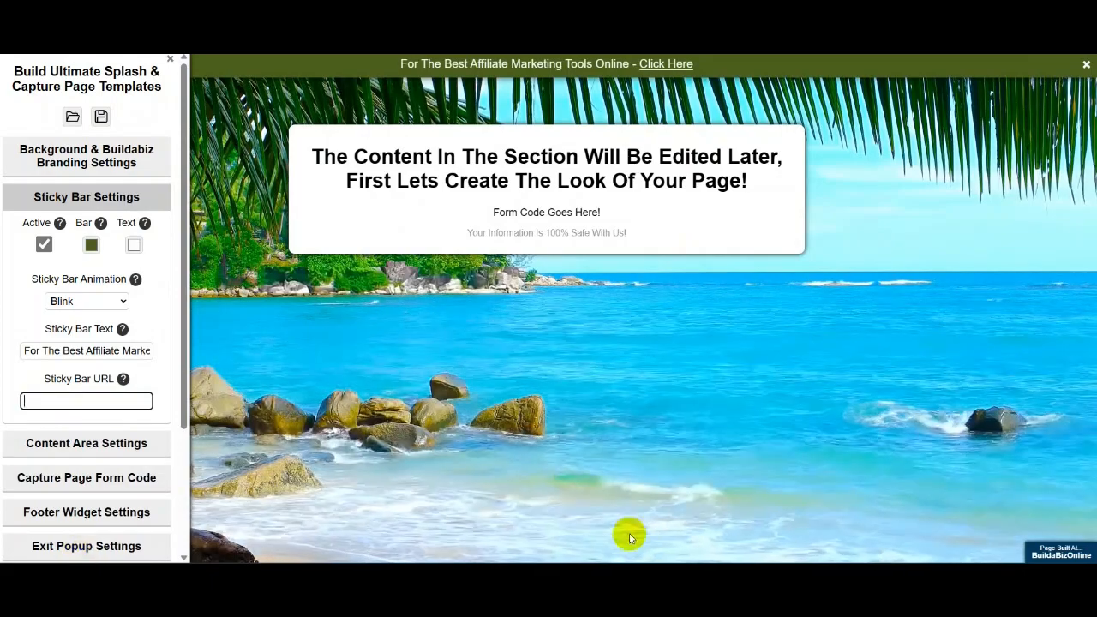
type("htt")
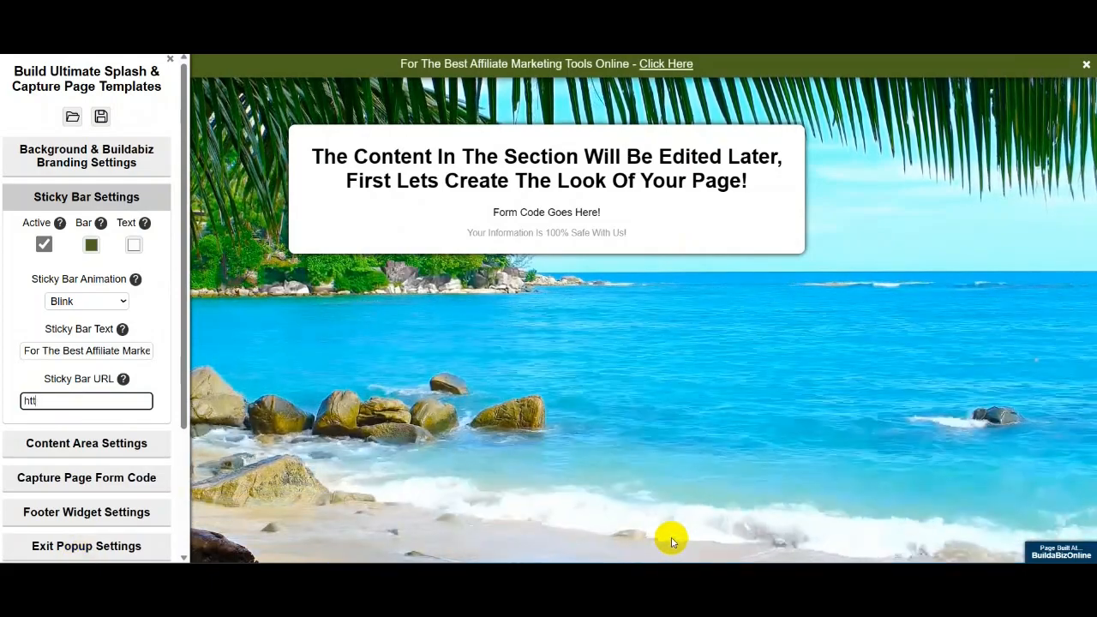
type("p")
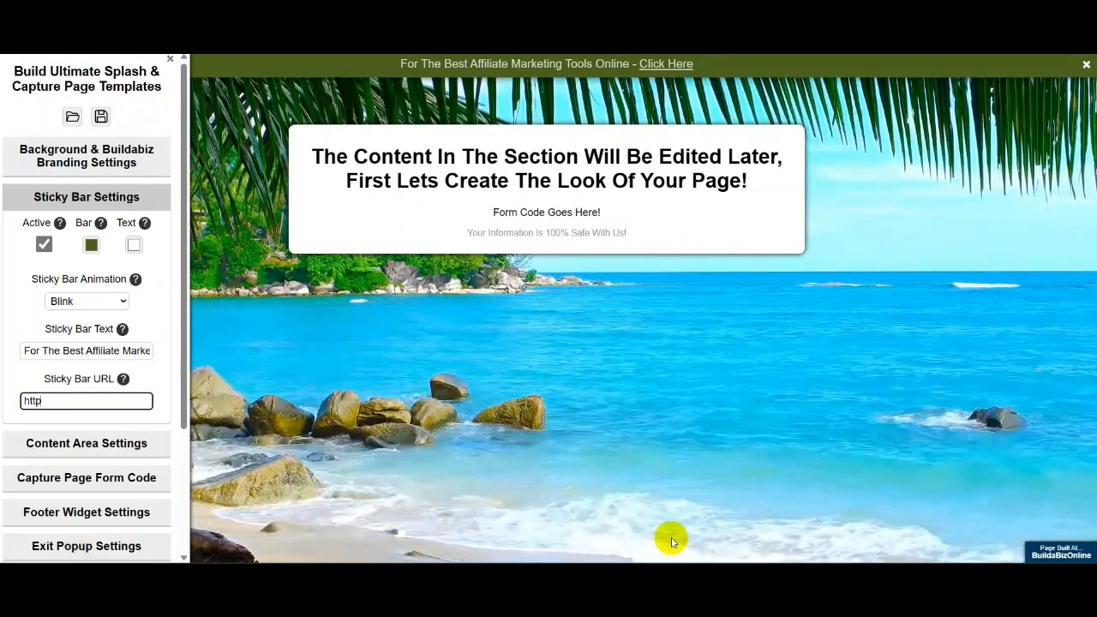
type(":")
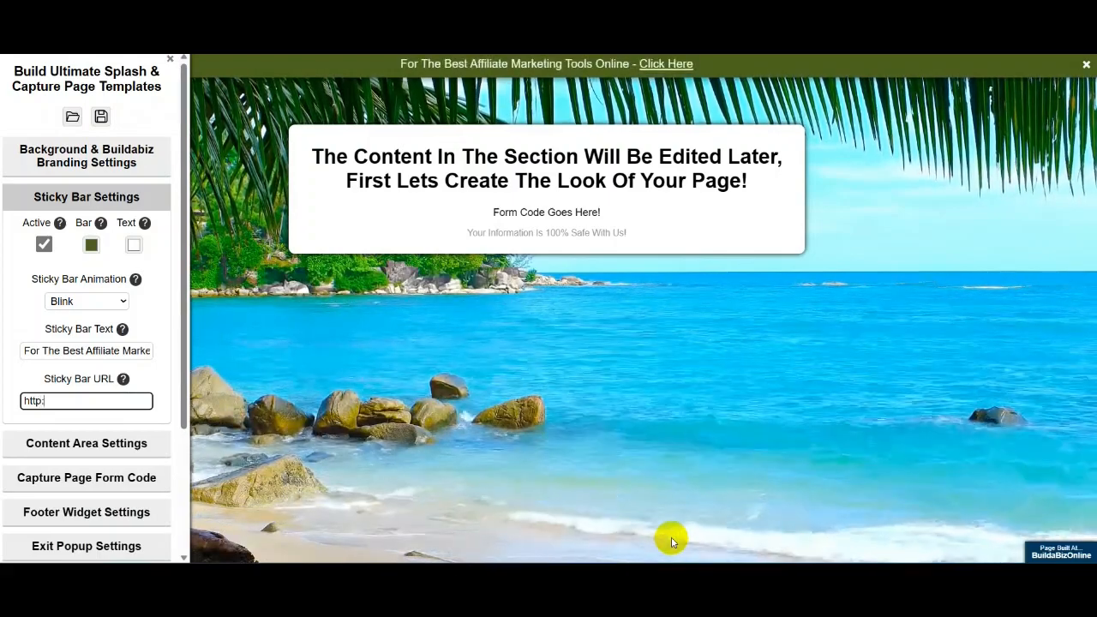
type("//")
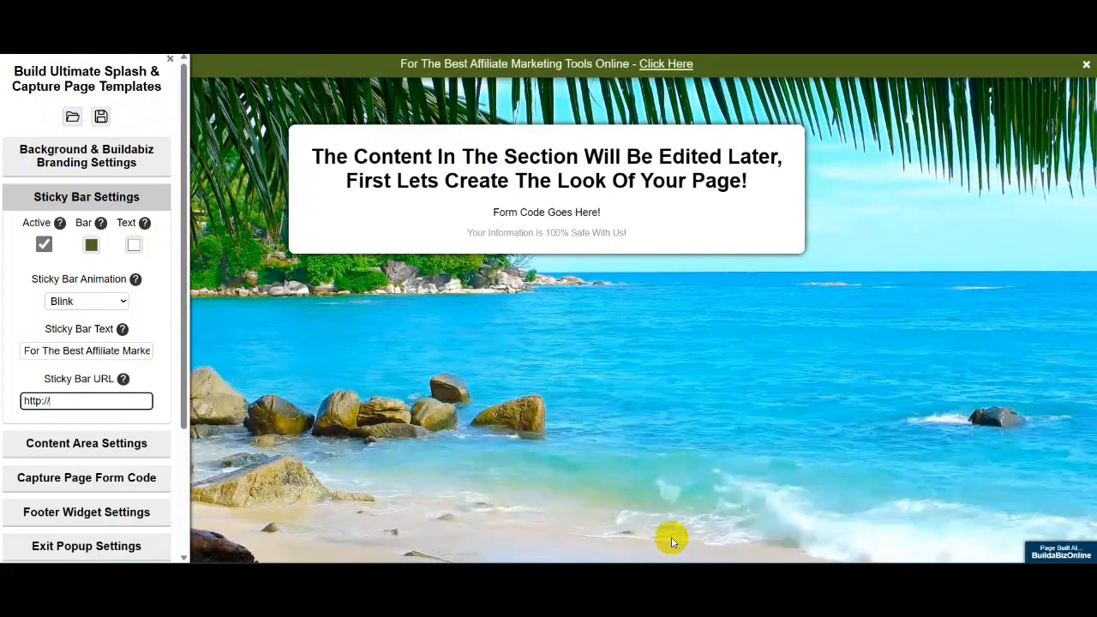
type("goo")
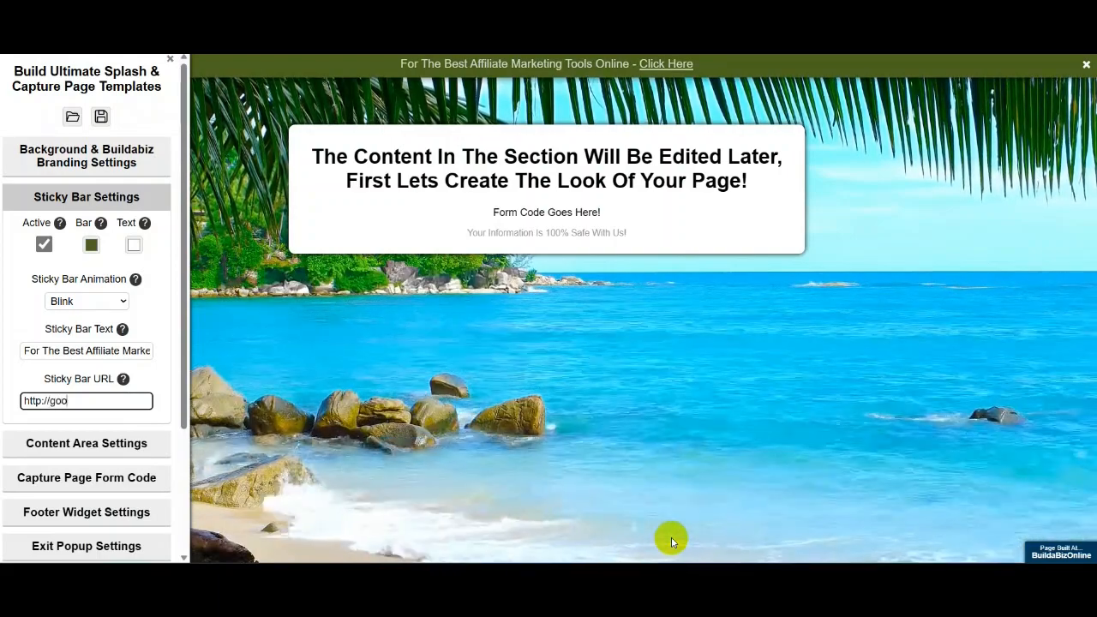
type("gle")
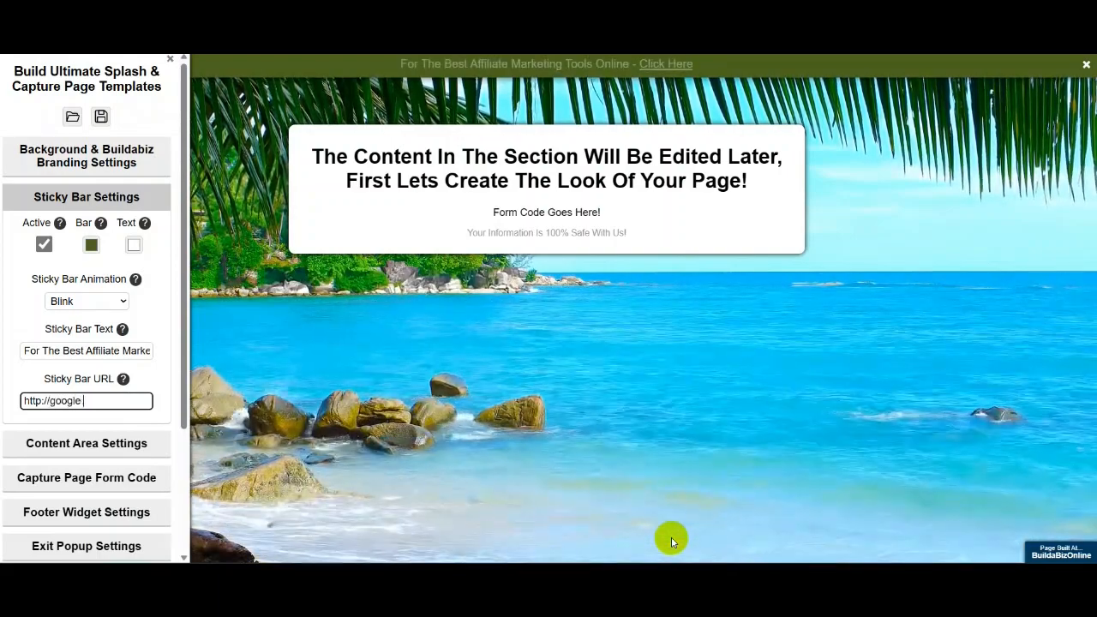
type(".com")
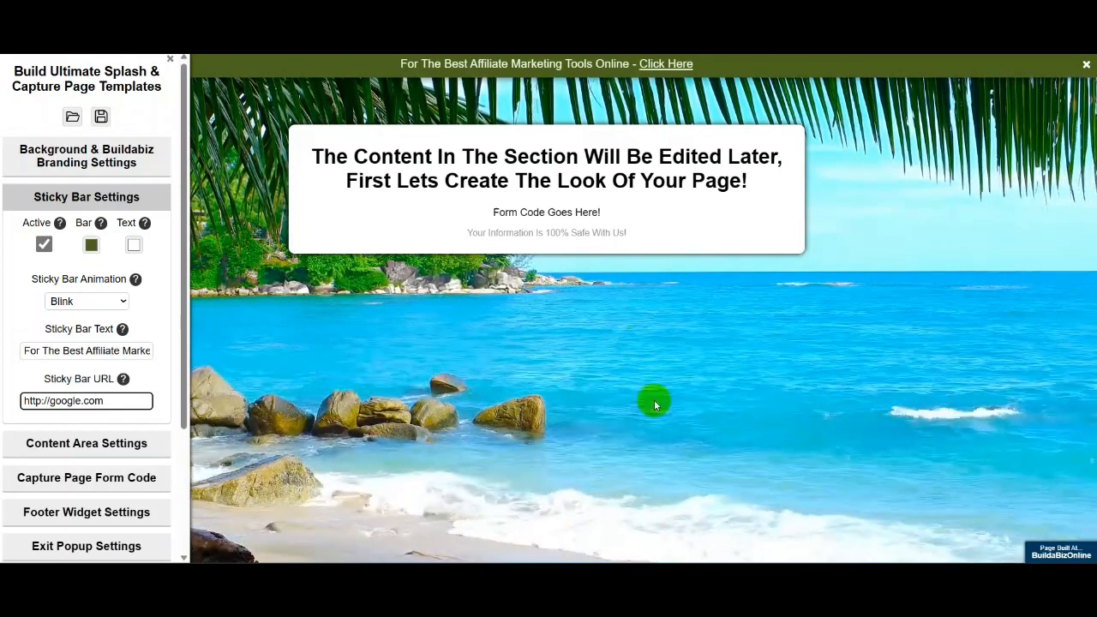
left_click(617, 396)
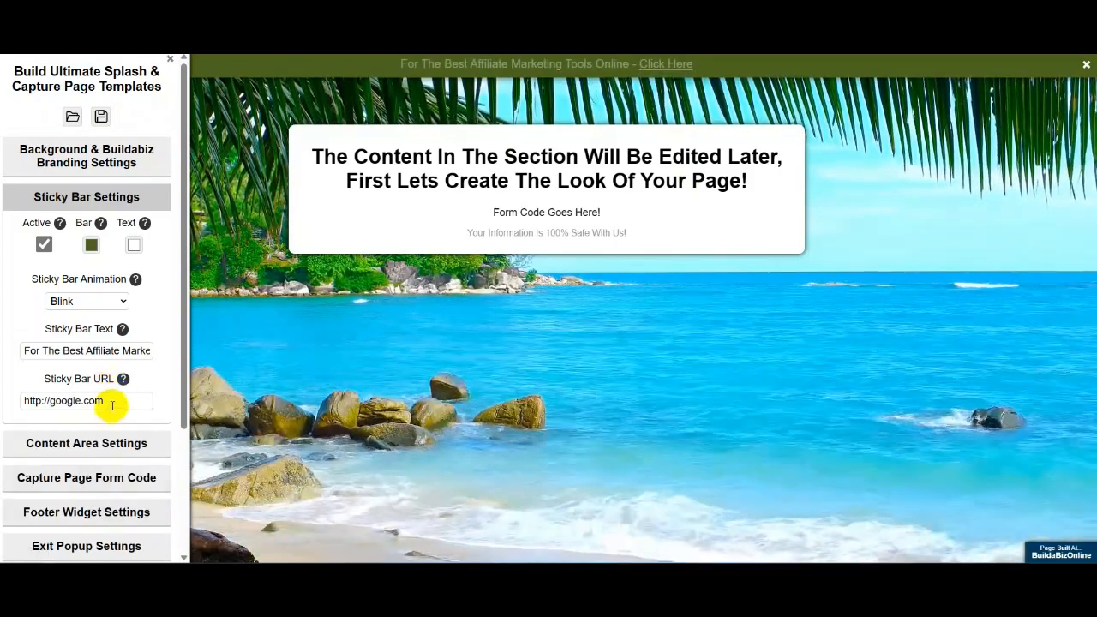
left_click_drag(139, 403, 19, 401)
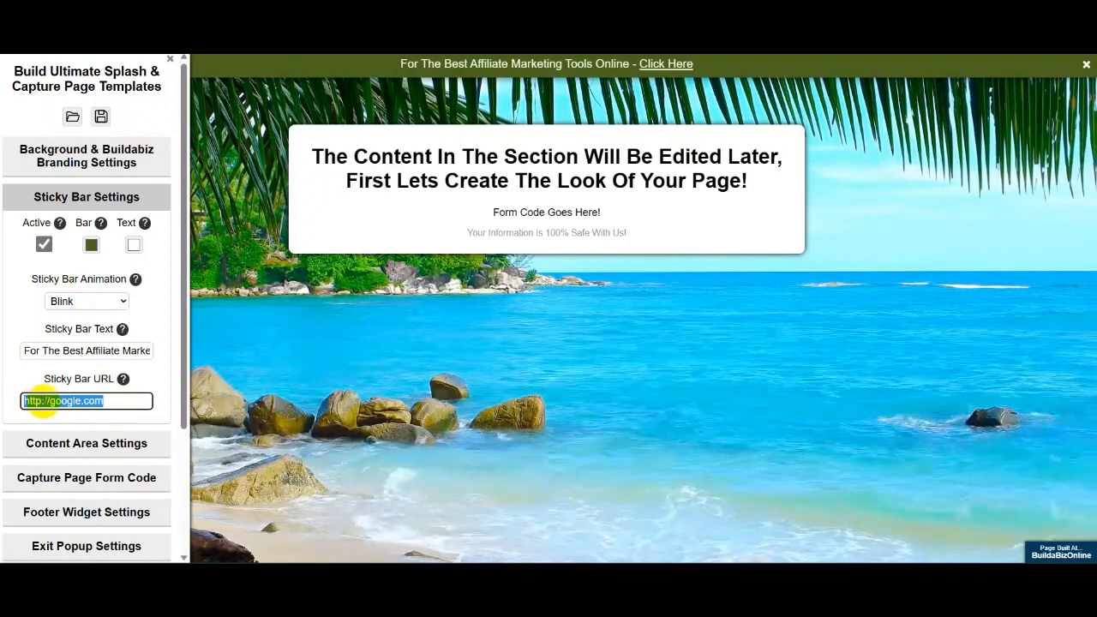
right_click(44, 400)
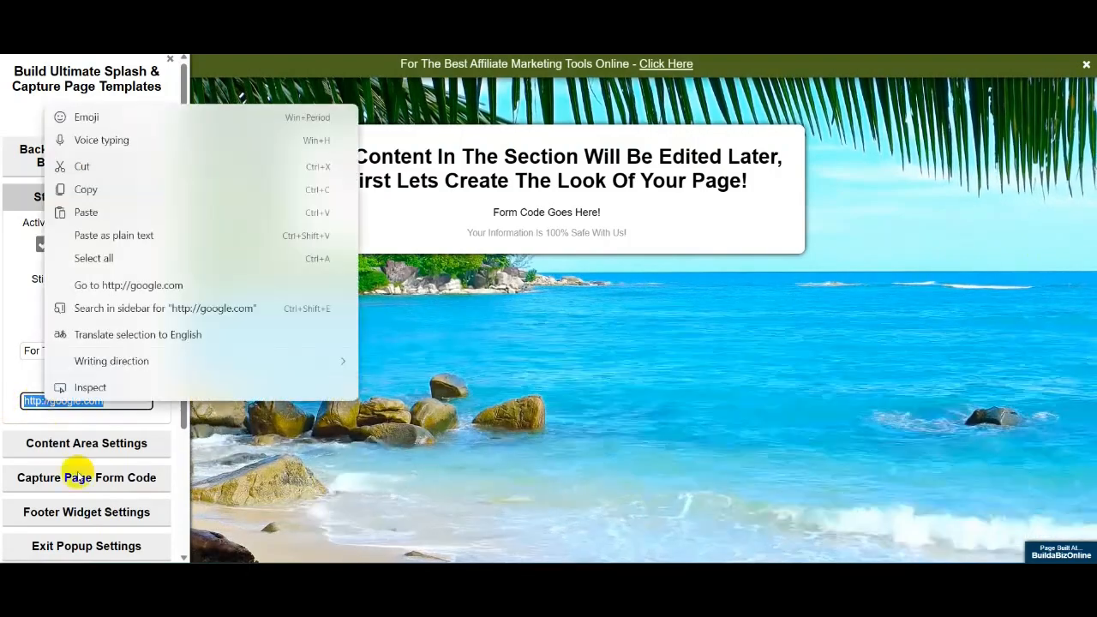
left_click(88, 212)
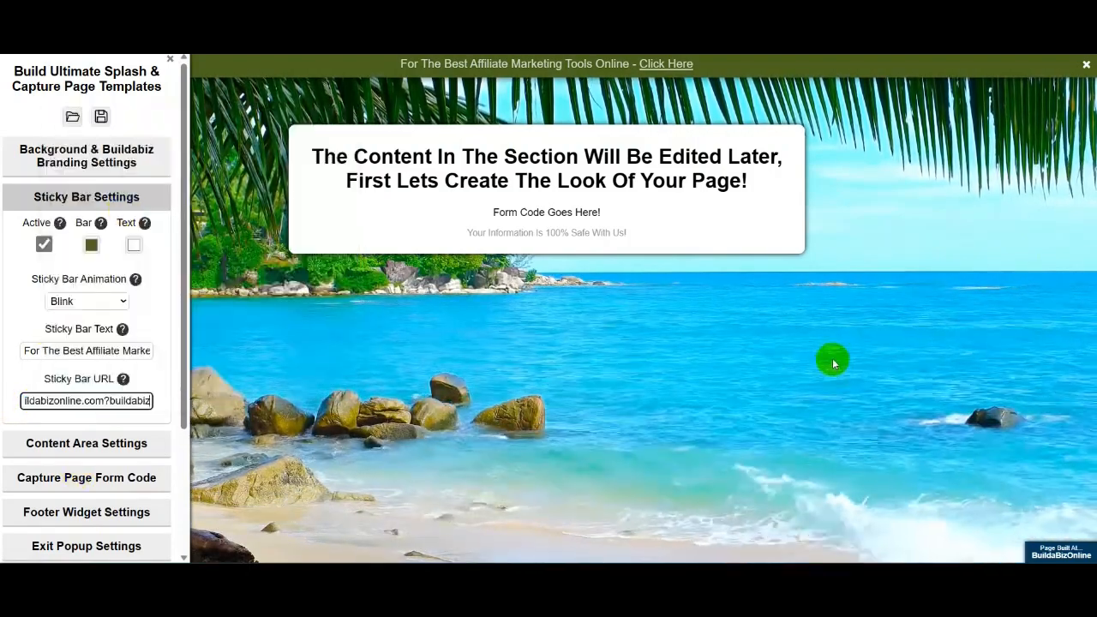
left_click(676, 378)
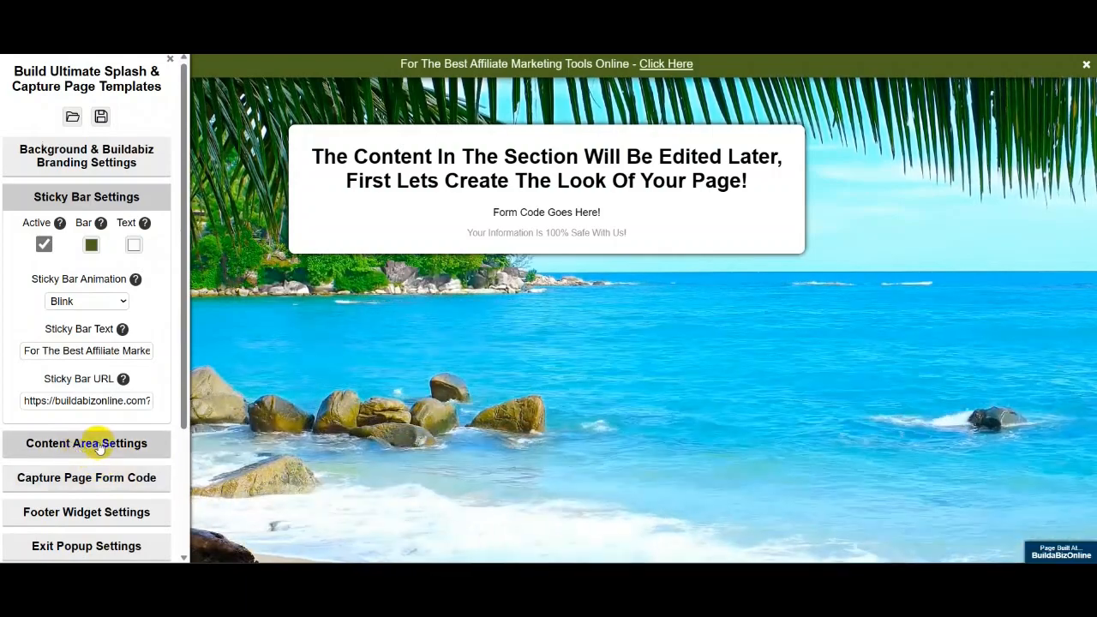
- Try Big Entrance and Hatch, set the content box entrance to Slide Down, then hide the panel
left_click(98, 446)
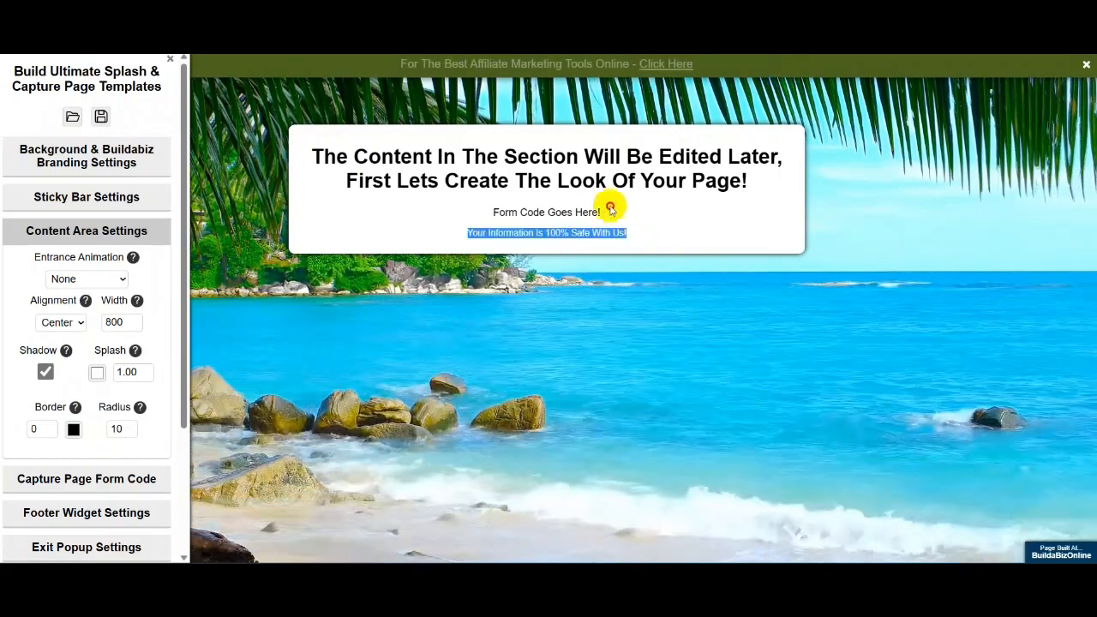
left_click_drag(610, 209, 336, 122)
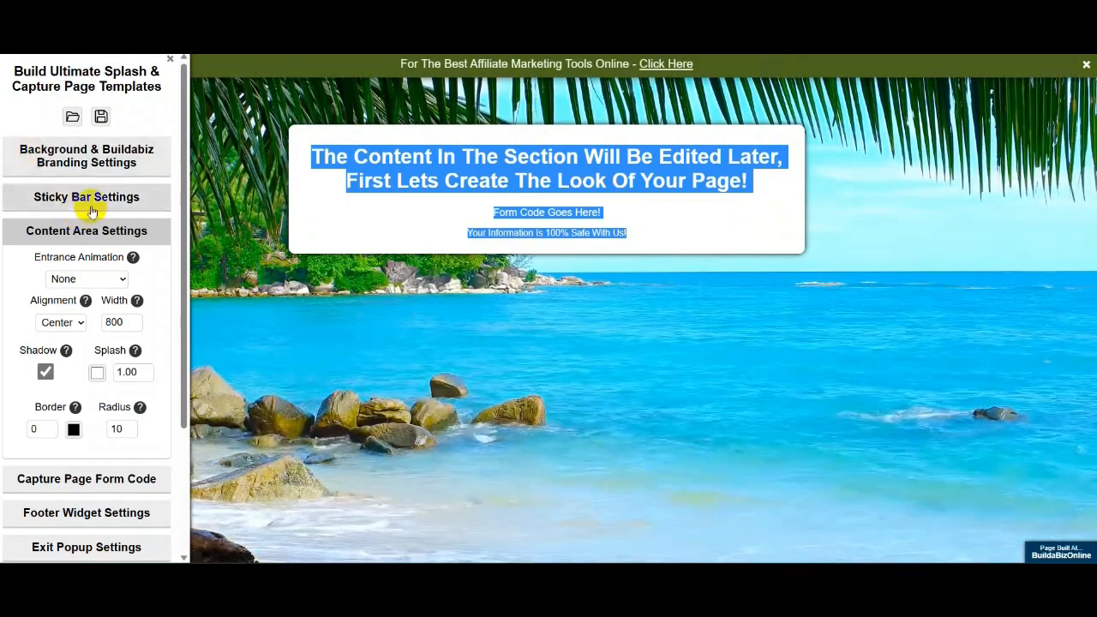
left_click(123, 283)
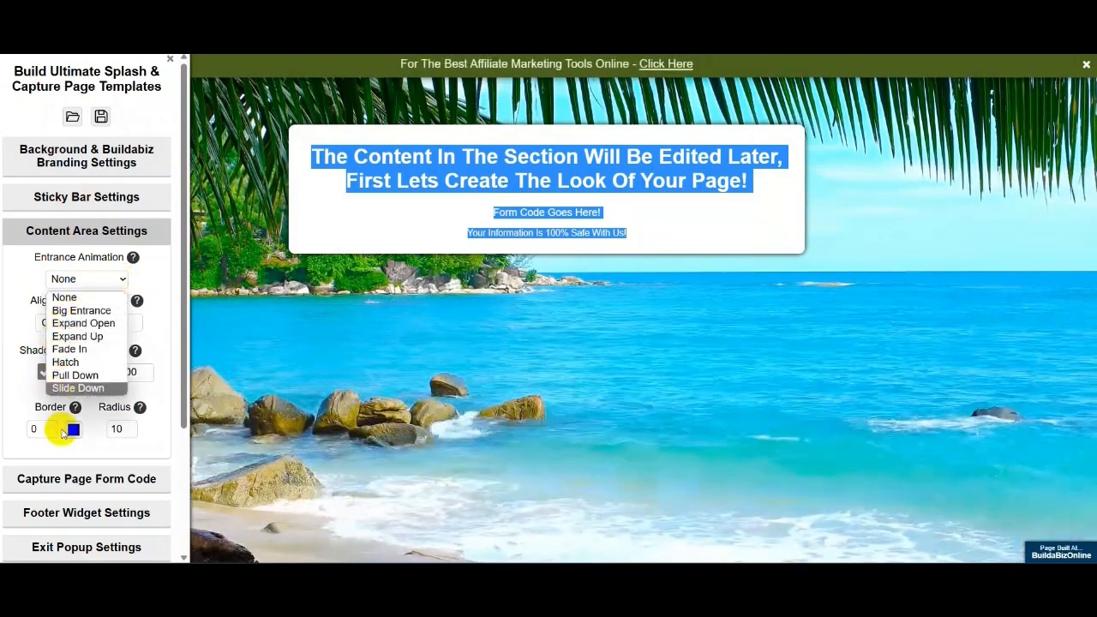
left_click(79, 313)
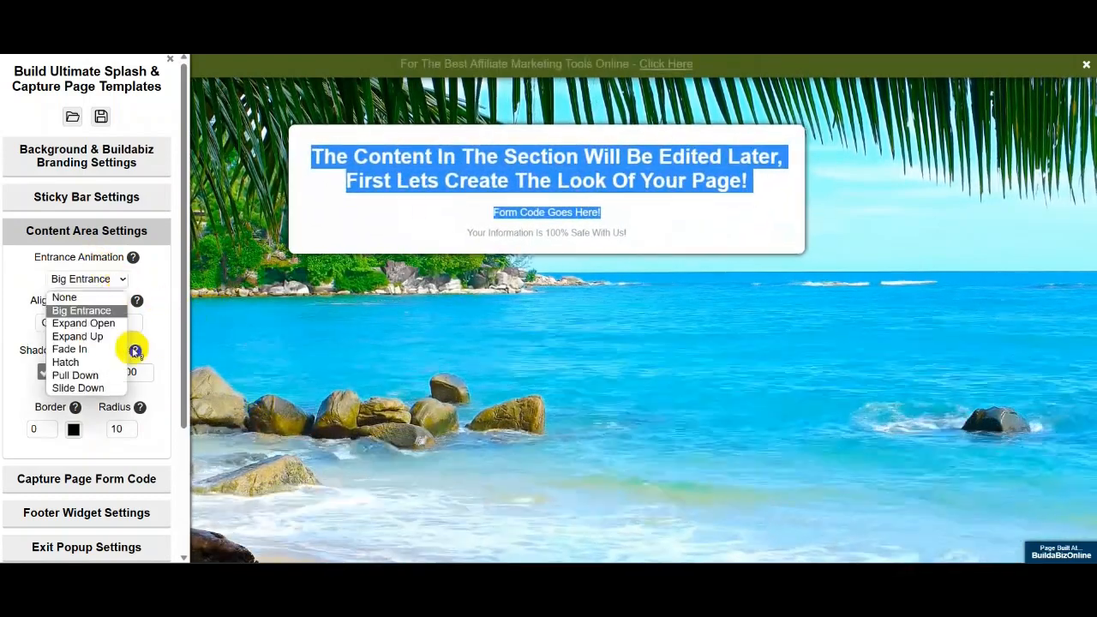
left_click(66, 362)
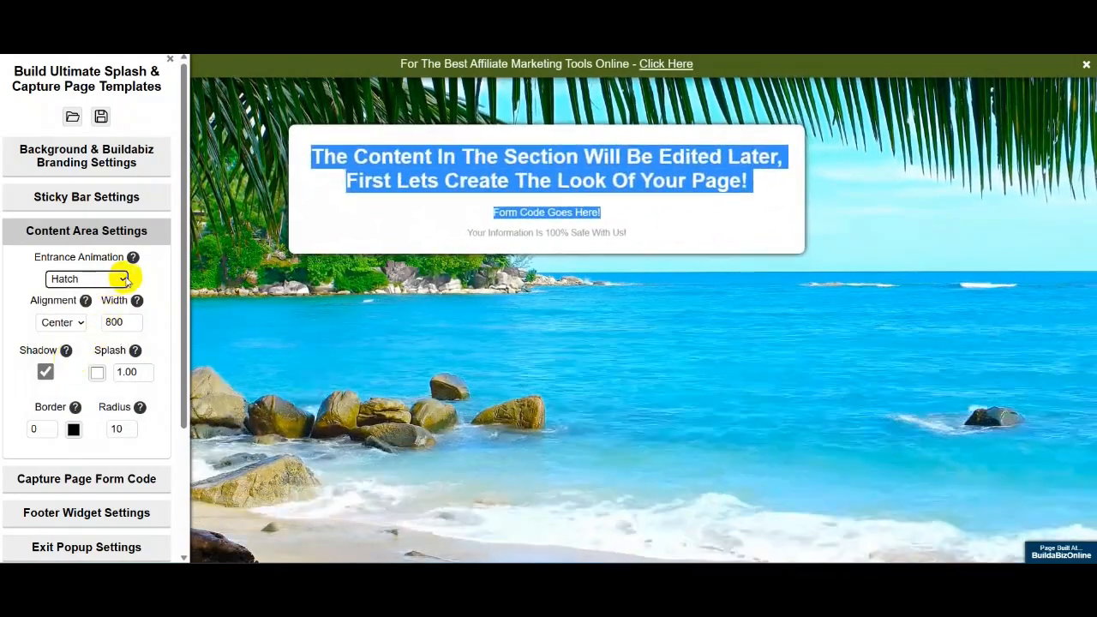
left_click(71, 388)
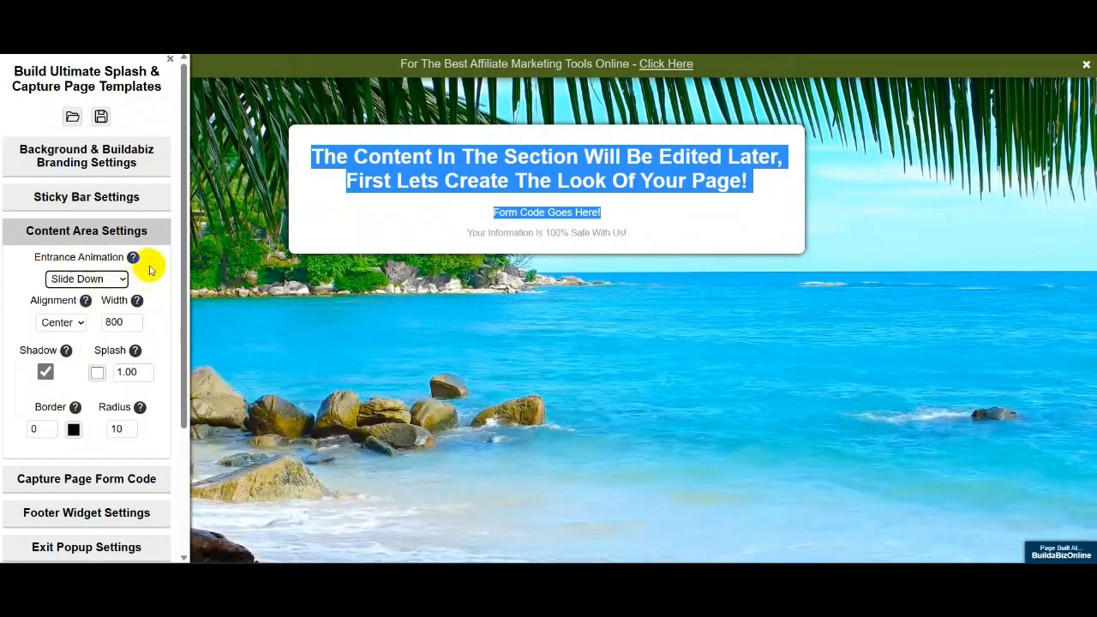
left_click(170, 61)
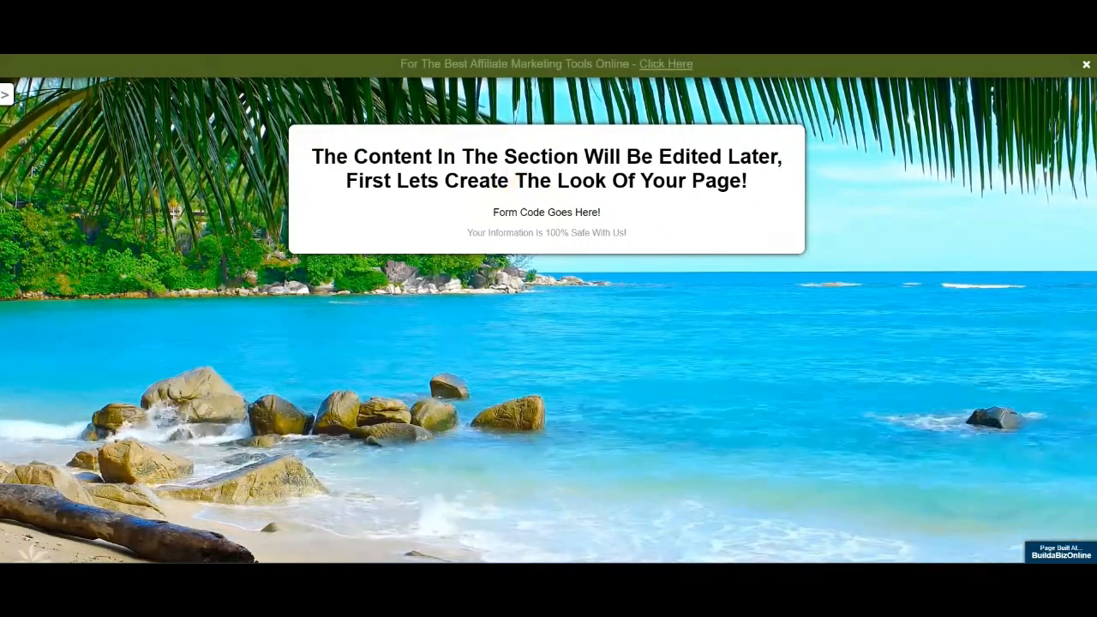
- Preview the content box aligned Left and then Right, and finally set it back to Center
left_click(6, 97)
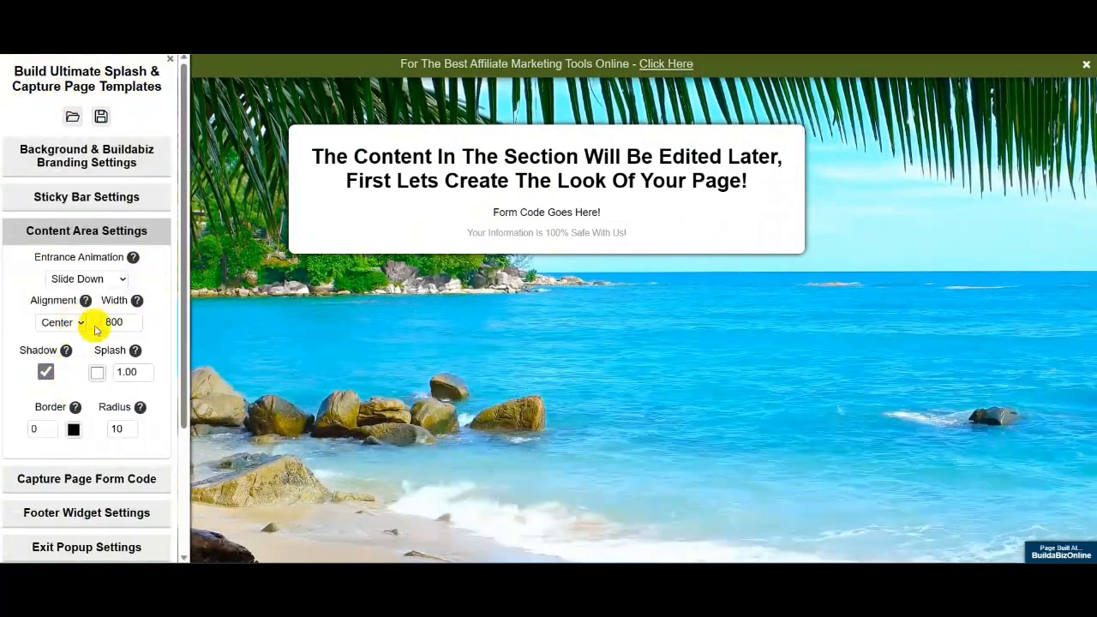
left_click(79, 324)
left_click(43, 345)
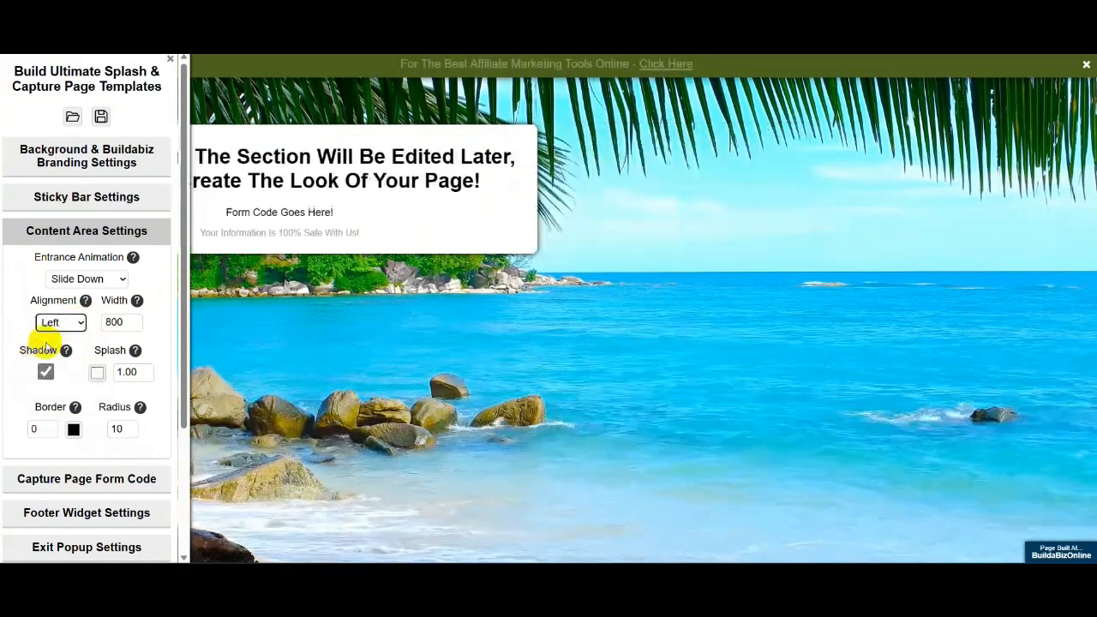
left_click(170, 61)
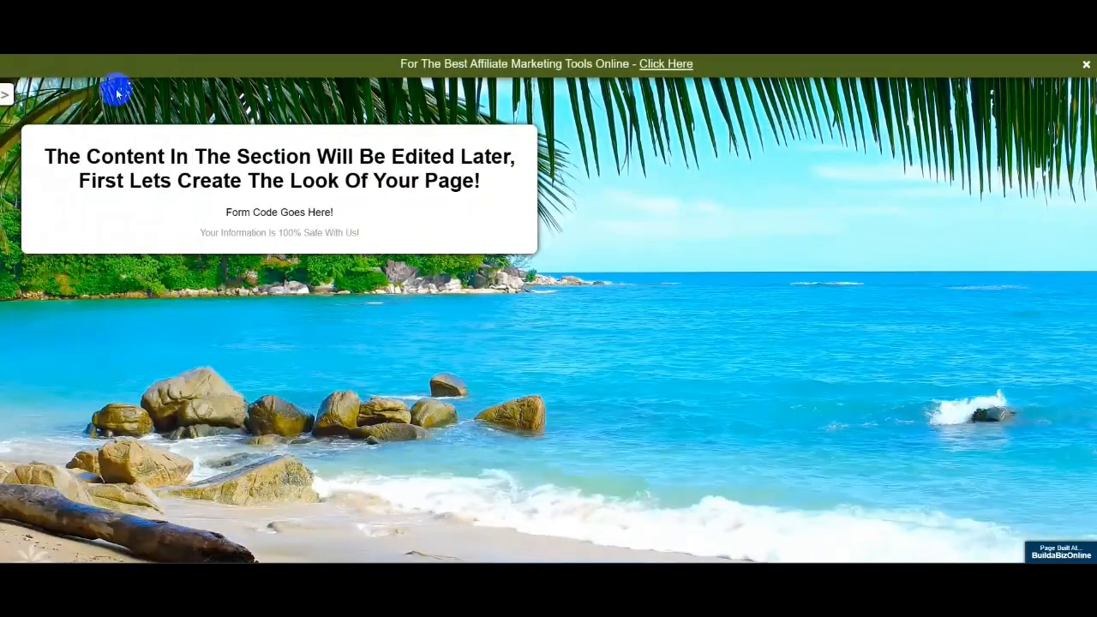
left_click(7, 92)
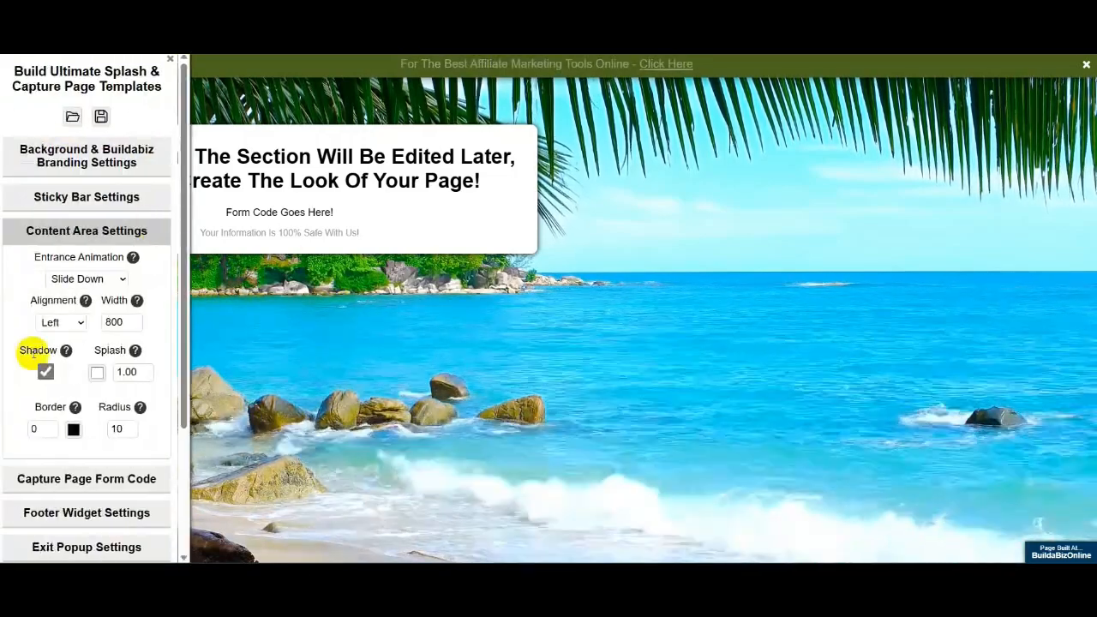
left_click(78, 322)
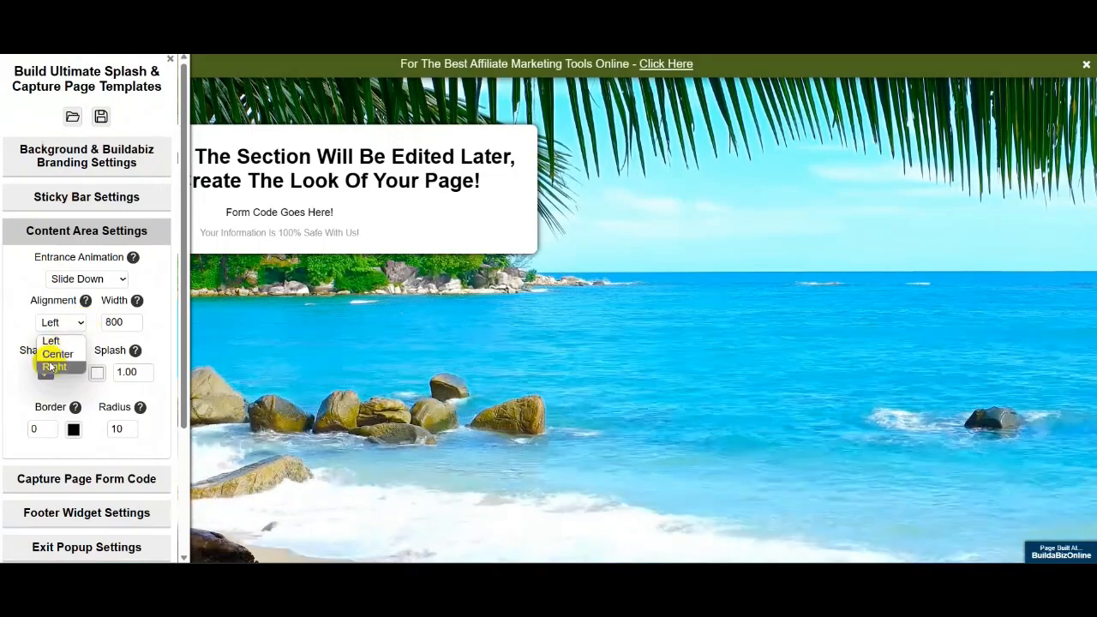
left_click(53, 366)
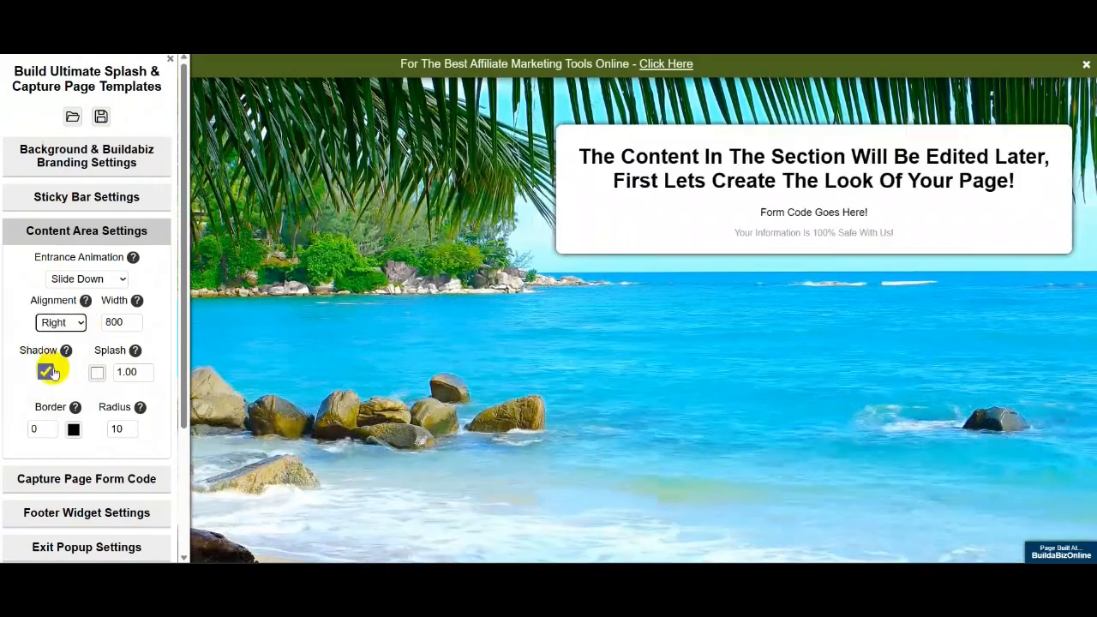
left_click(80, 323)
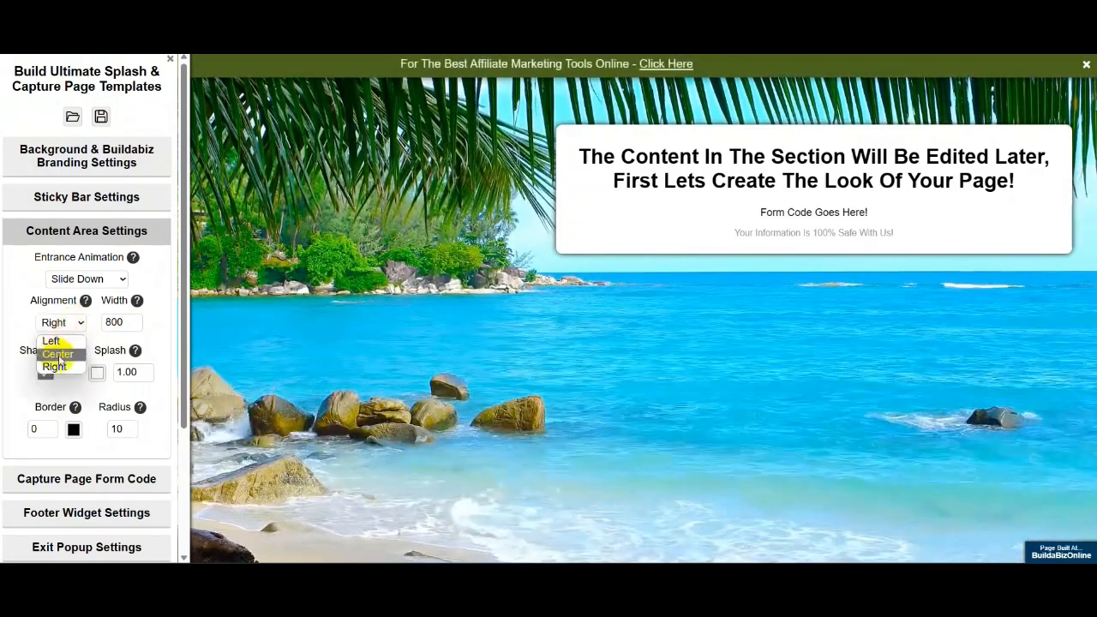
left_click(58, 353)
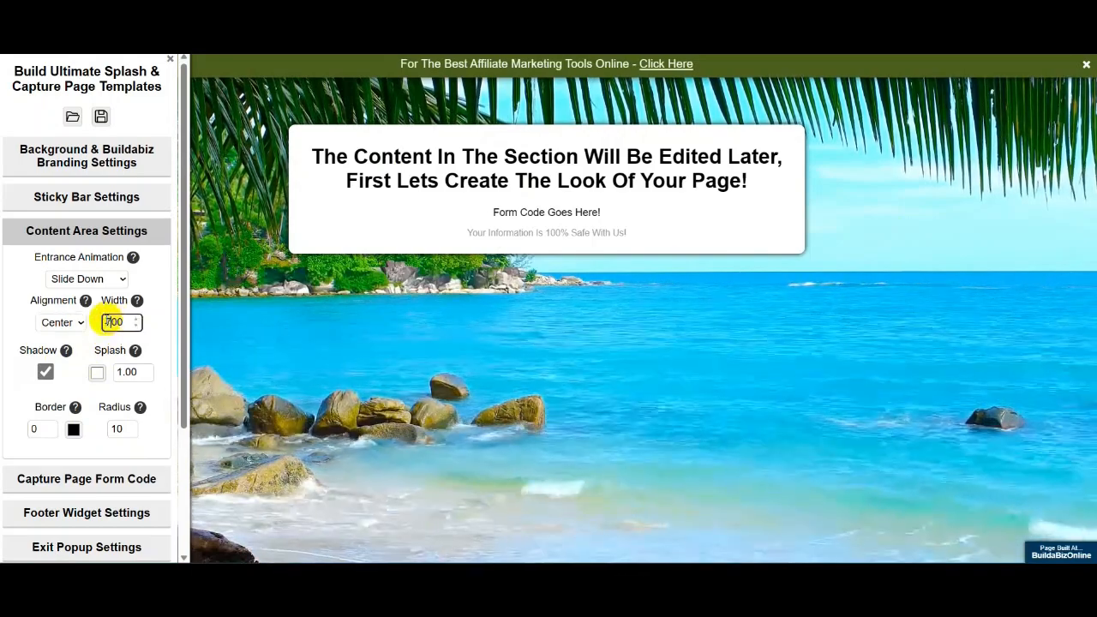
- Change the content box width from 800 to 700
type("7")
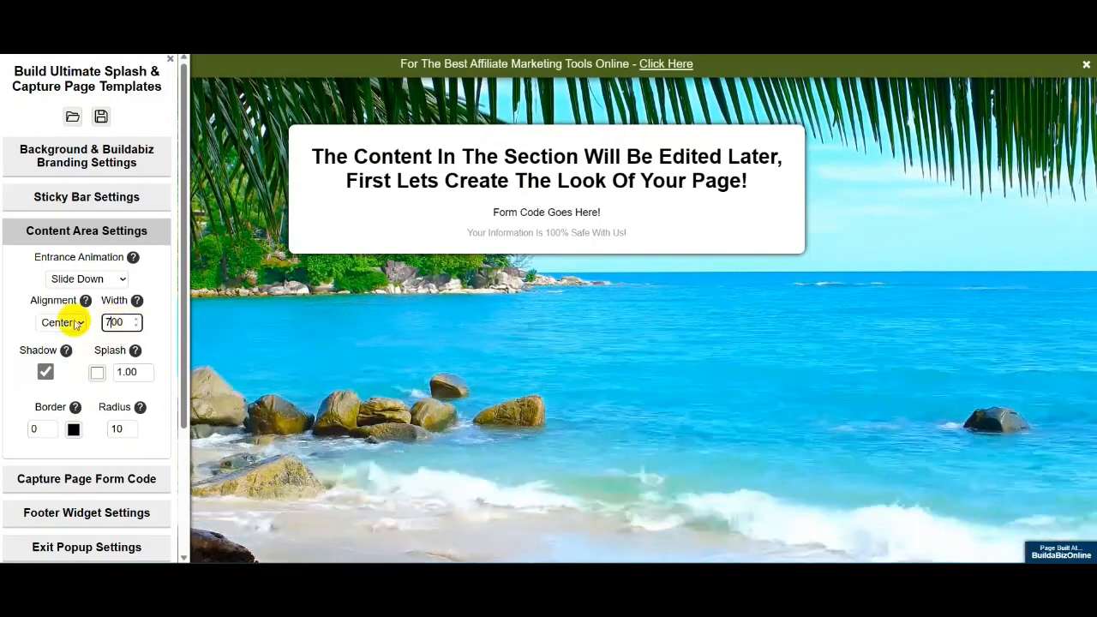
left_click(608, 319)
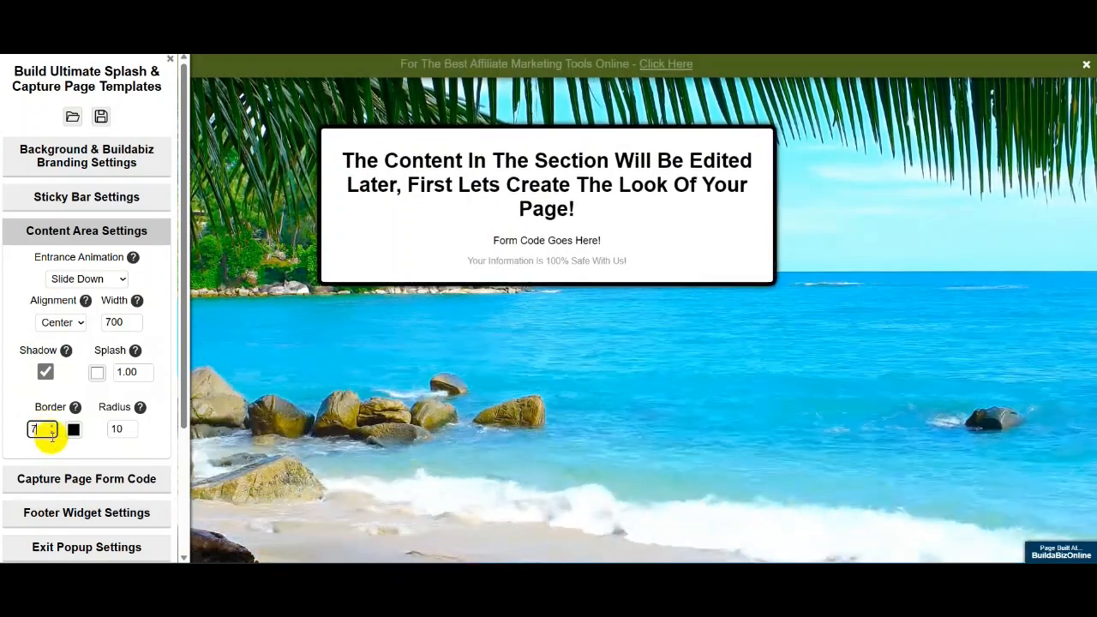
- Thin the content box border and colour it dark green (46,131,22)
left_click(52, 433)
left_click(52, 433)
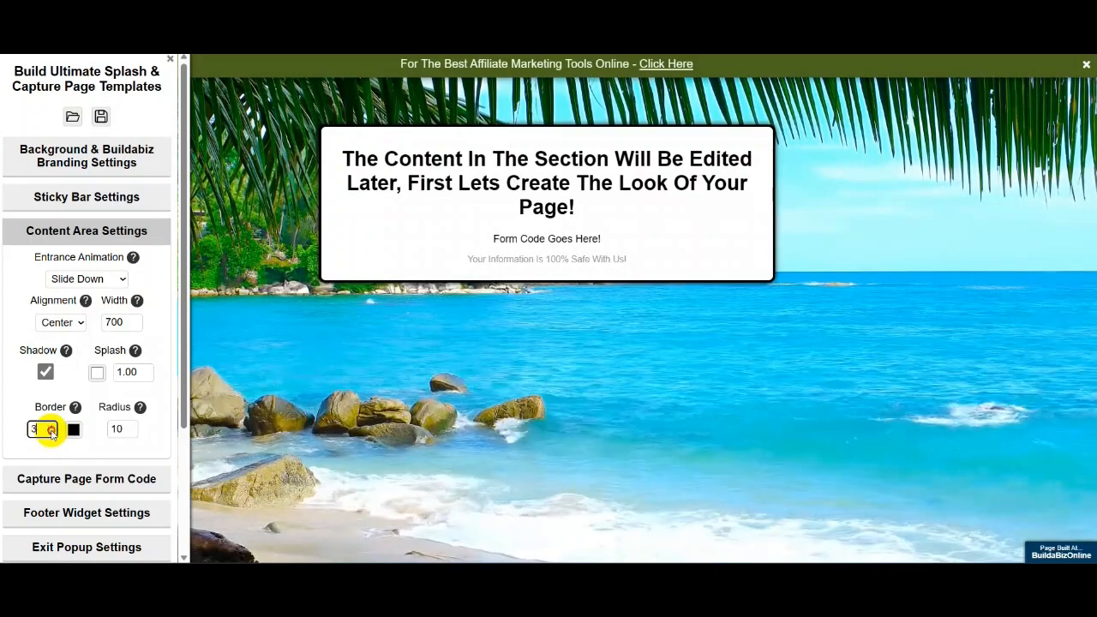
left_click(51, 433)
left_click(52, 432)
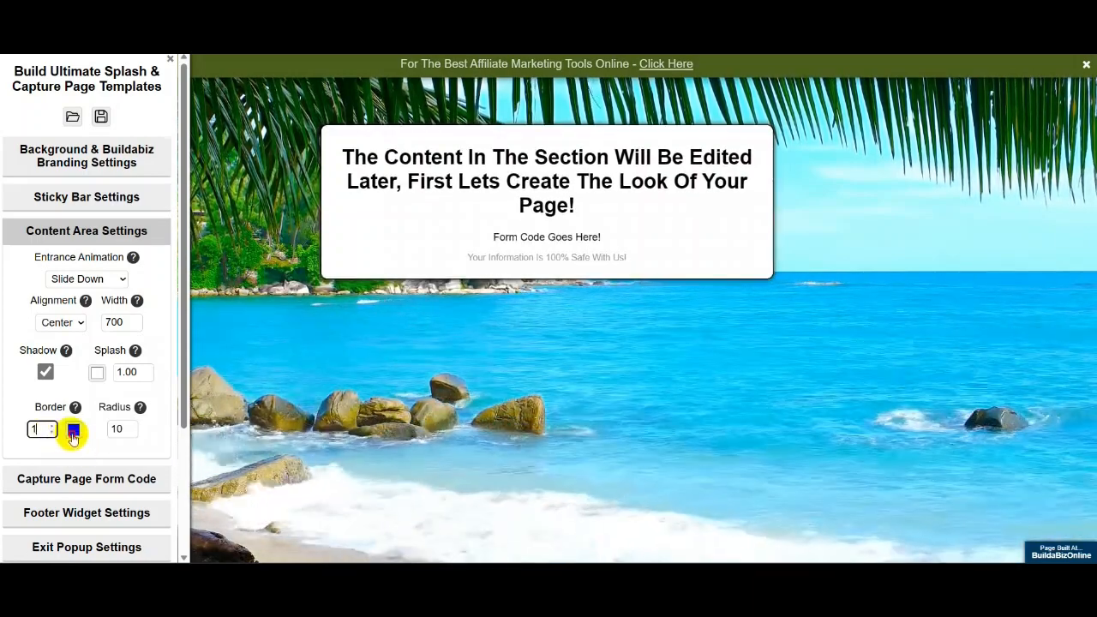
left_click(73, 432)
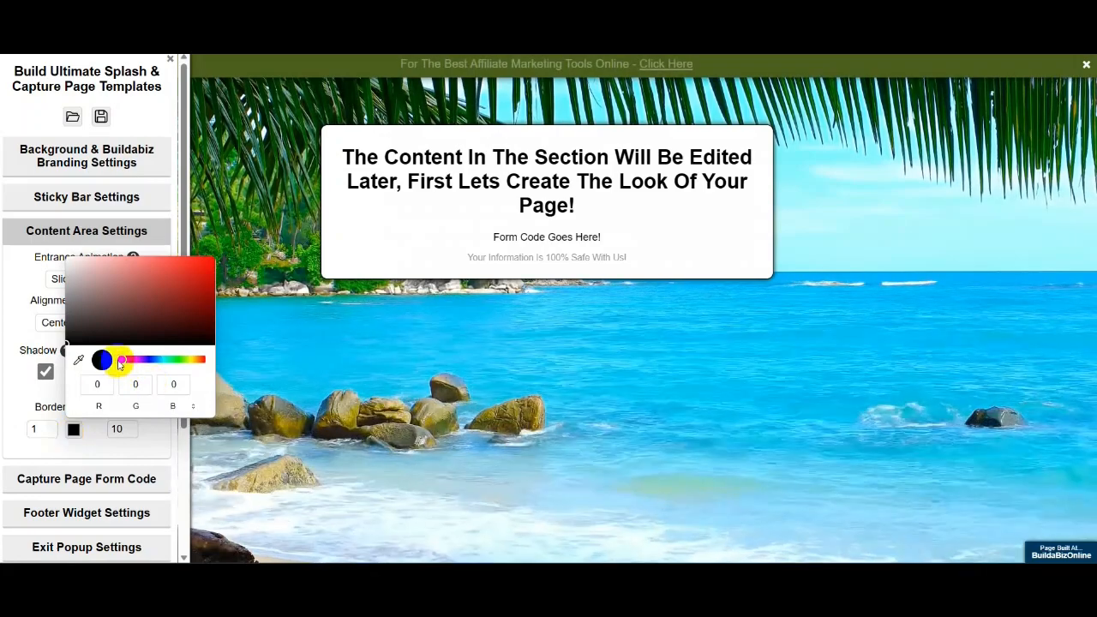
left_click_drag(157, 364, 176, 368)
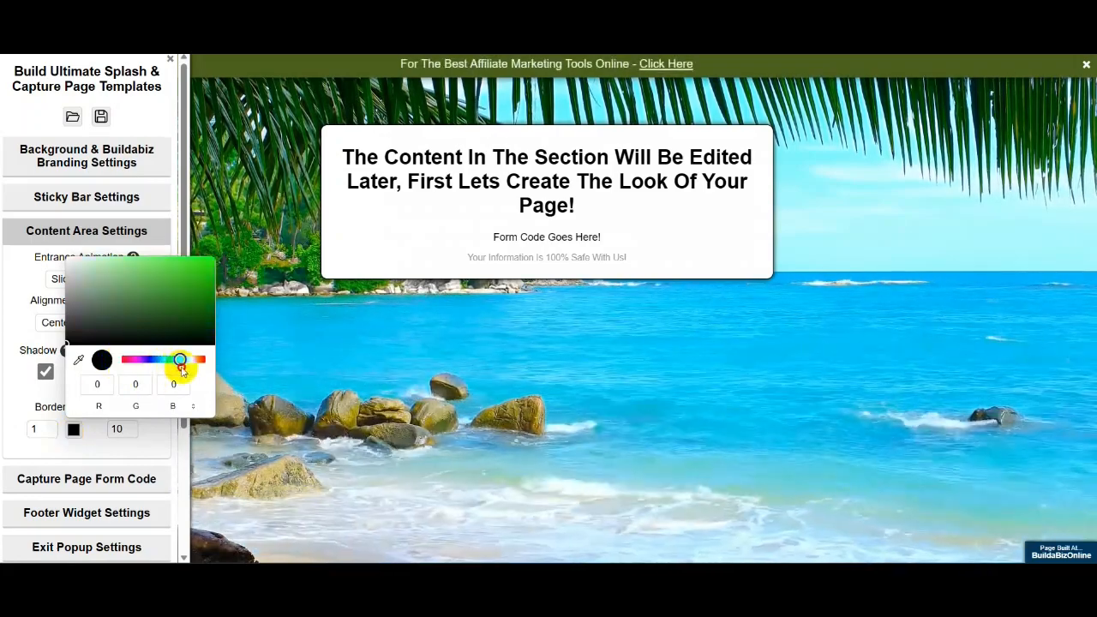
left_click_drag(204, 285, 190, 301)
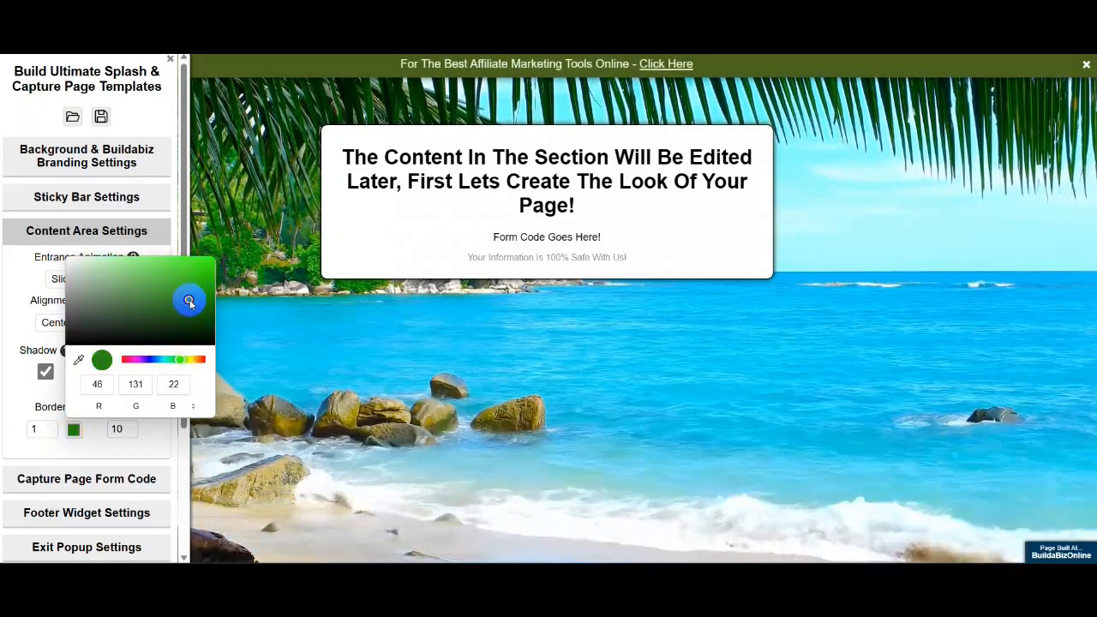
left_click(669, 349)
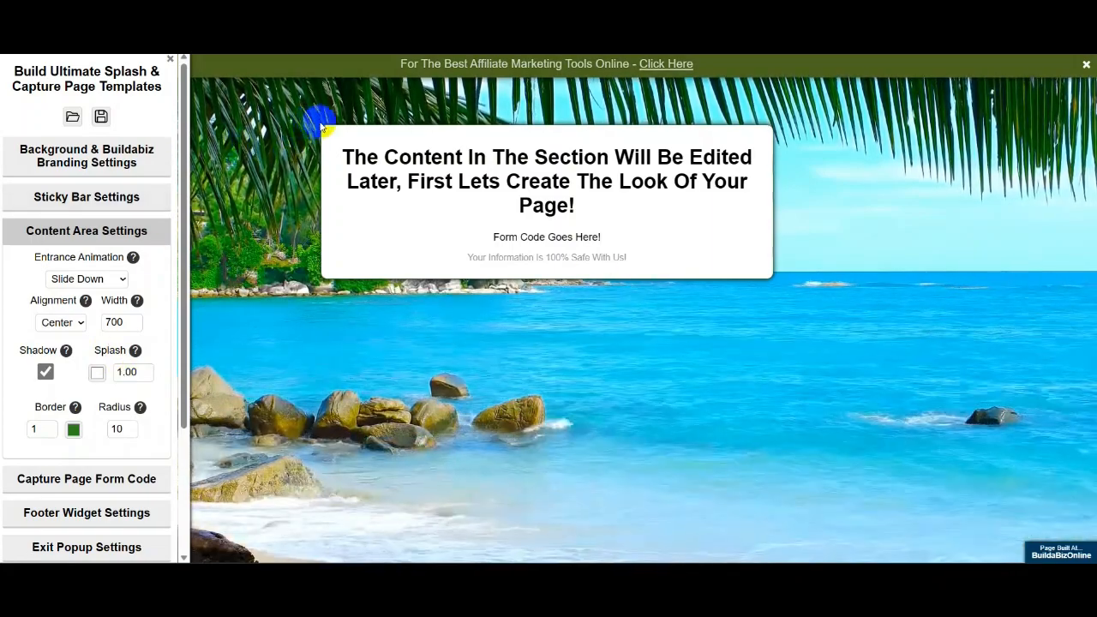
- Test the corner radius by rounding the content box corners heavily, then squaring them off
left_click(132, 427)
left_click(132, 428)
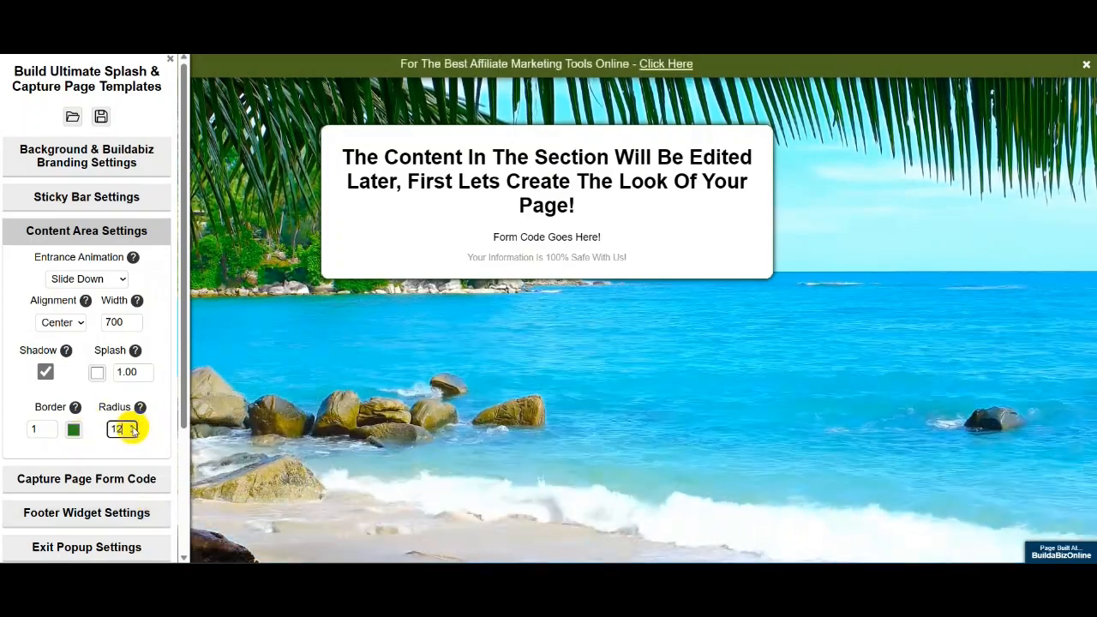
left_click(132, 427)
left_click(132, 428)
left_click(132, 427)
left_click(131, 428)
left_click(132, 428)
left_click(131, 428)
left_click(132, 427)
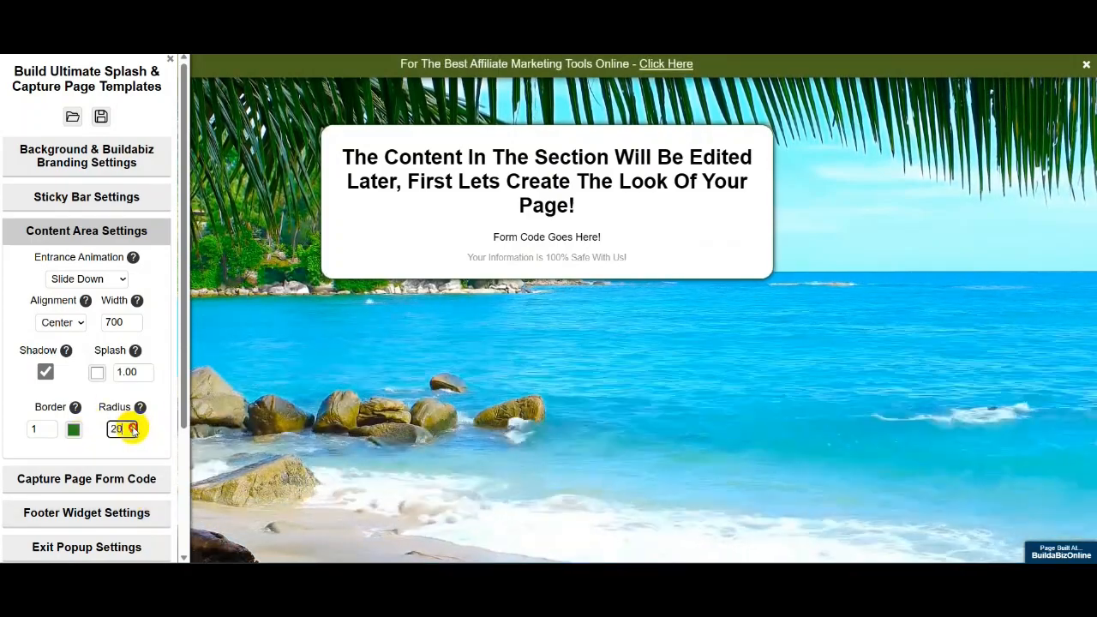
left_click(132, 428)
left_click(132, 428)
left_click(132, 427)
left_click(132, 428)
left_click(132, 428)
left_click(132, 428)
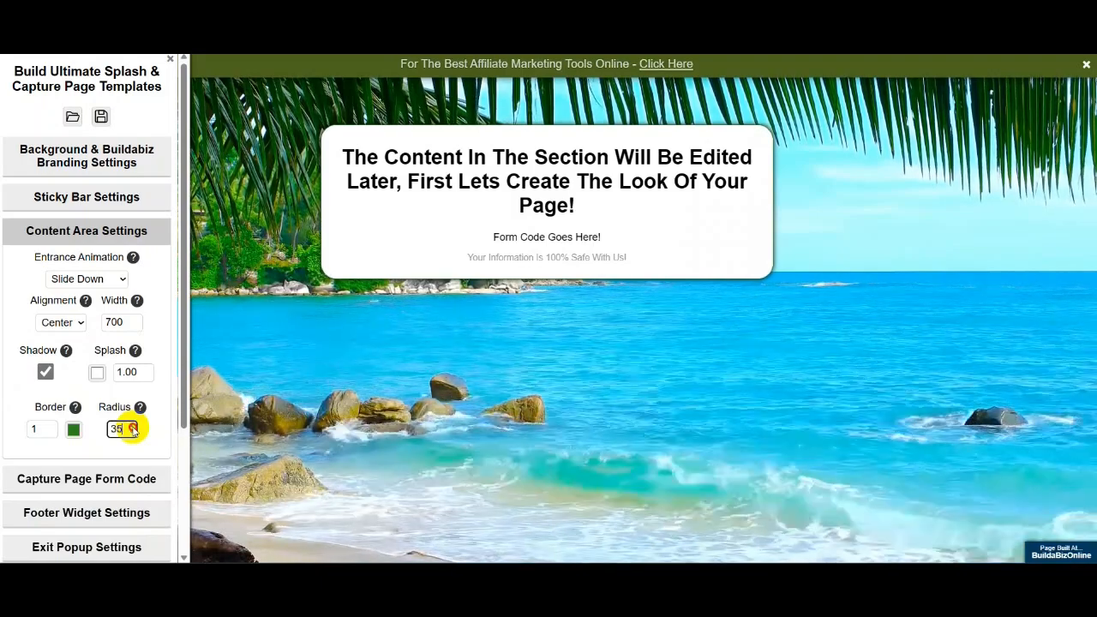
left_click(131, 428)
left_click(132, 427)
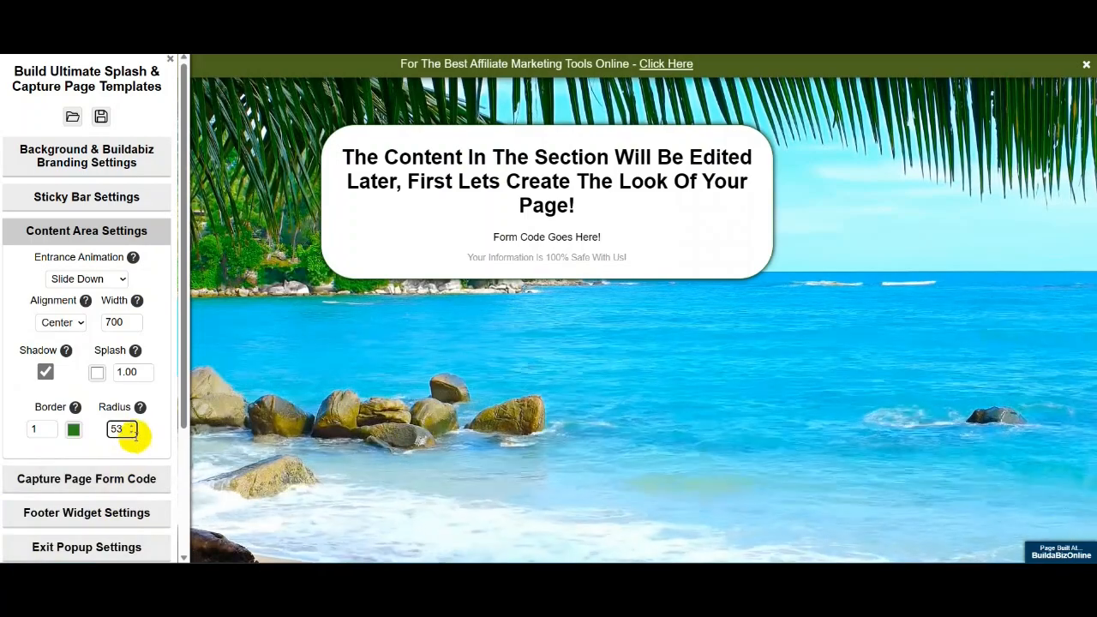
left_click(131, 433)
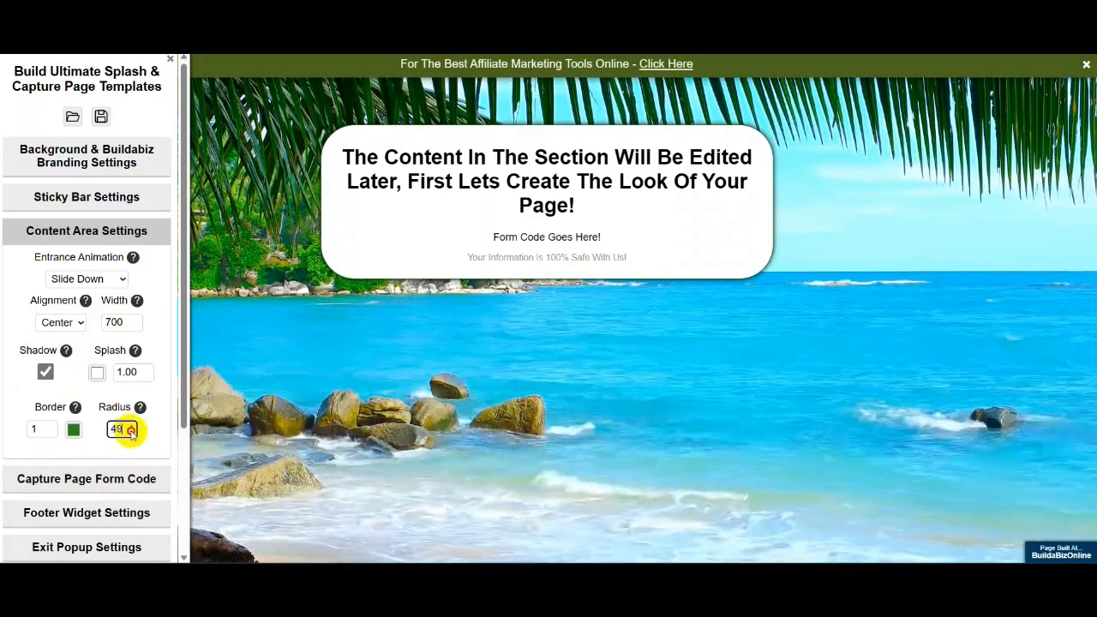
left_click(131, 433)
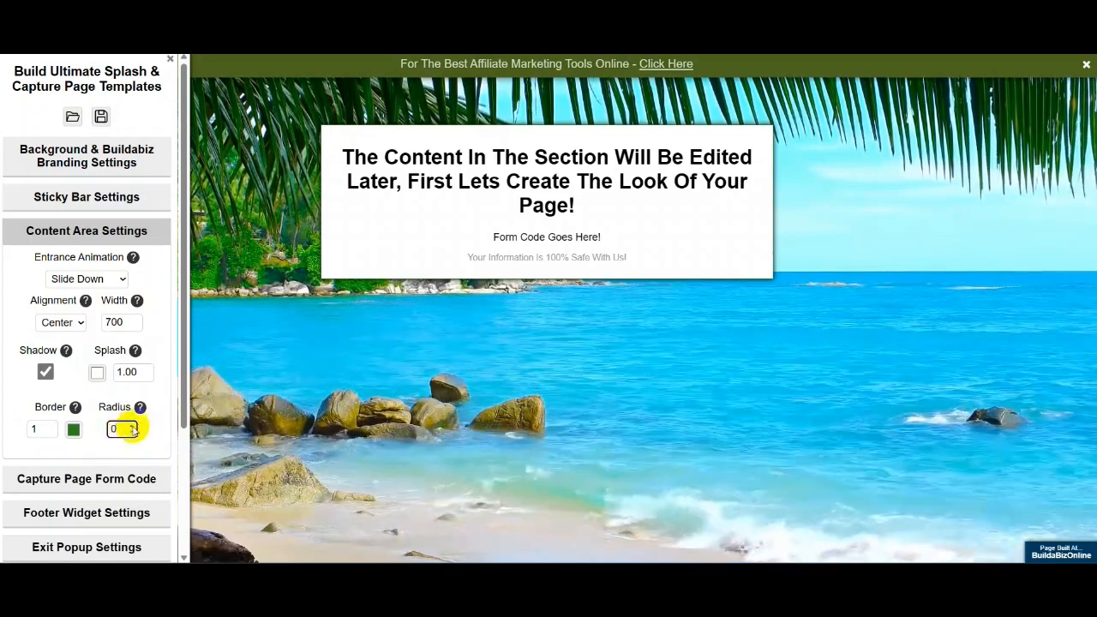
- Set the content box corner radius back to 10 and confirm it
left_click(131, 426)
left_click(131, 427)
left_click(131, 427)
left_click(132, 427)
left_click(132, 427)
left_click(132, 426)
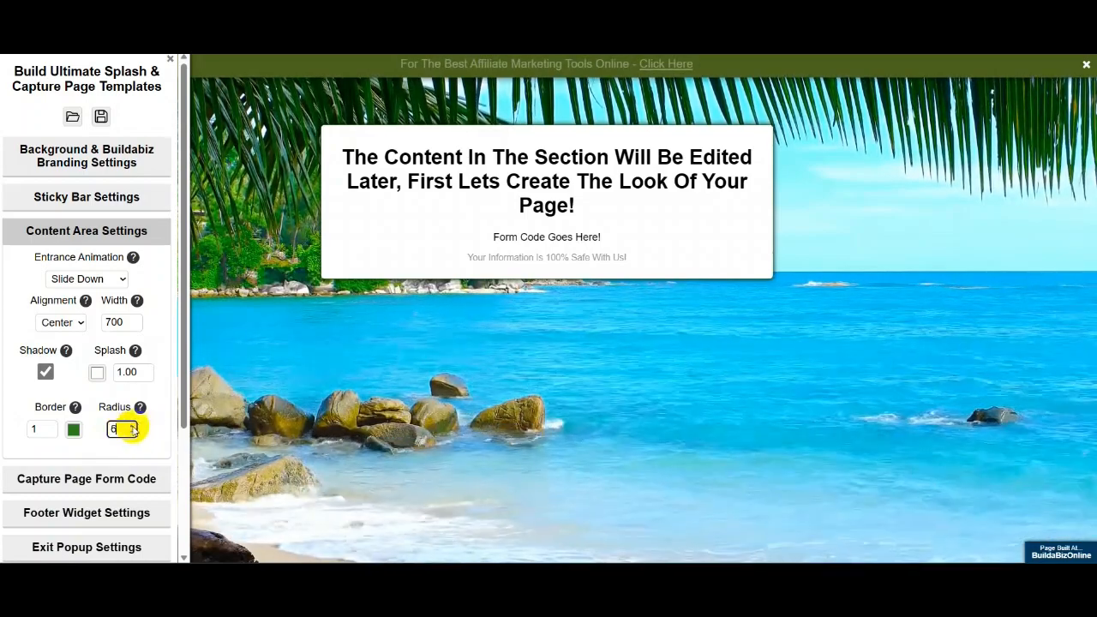
left_click(132, 427)
left_click(132, 427)
left_click(132, 427)
left_click(132, 426)
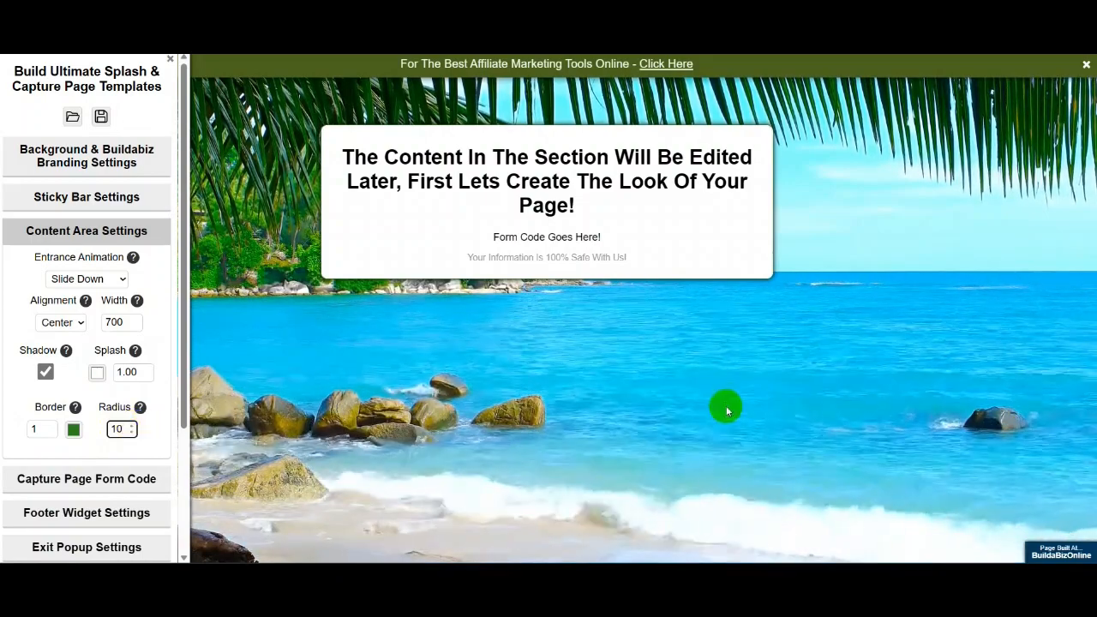
left_click(700, 416)
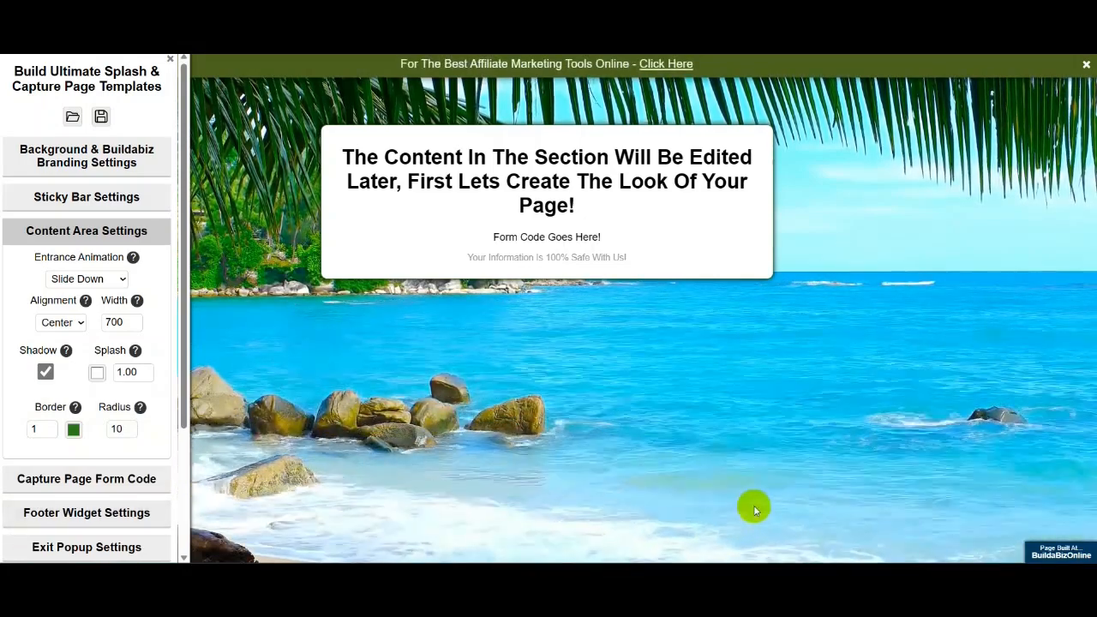
- Expand the Capture Page Form Code section in the sidebar
left_click(81, 480)
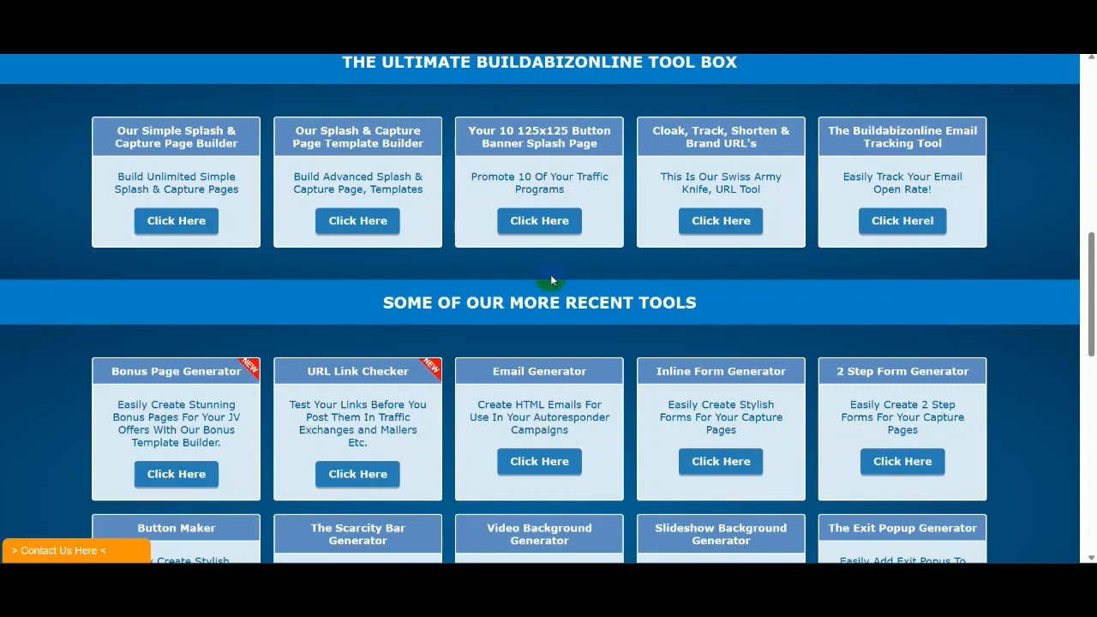
- Log in to the auto-responder and open the Your Campaigns list
scroll(551, 280, "up", 3)
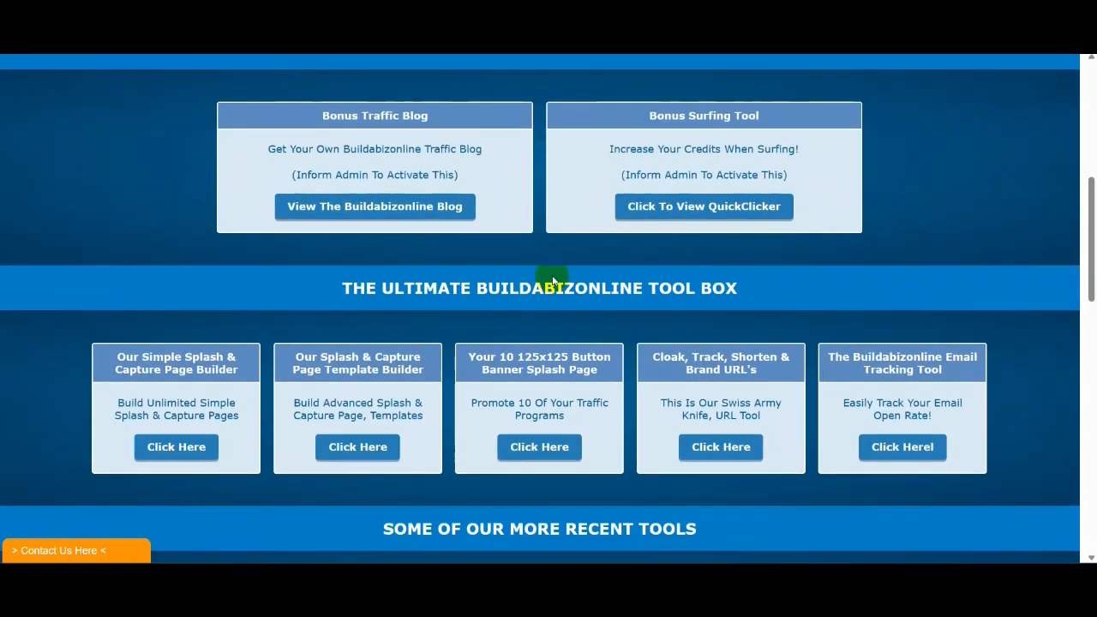
scroll(573, 360, "up", 3)
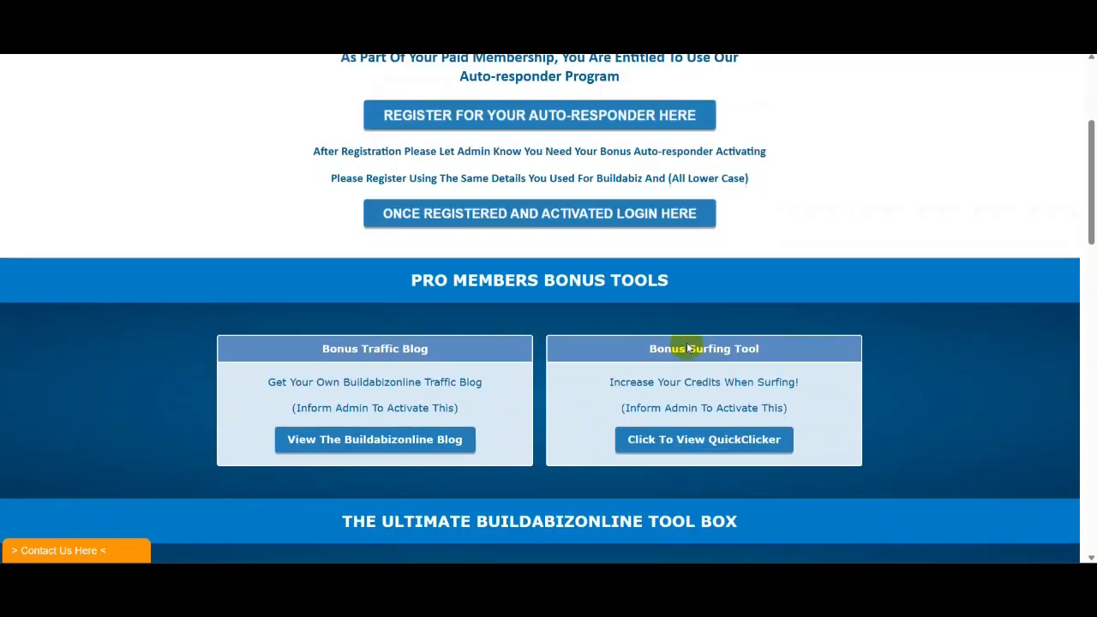
left_click(540, 215)
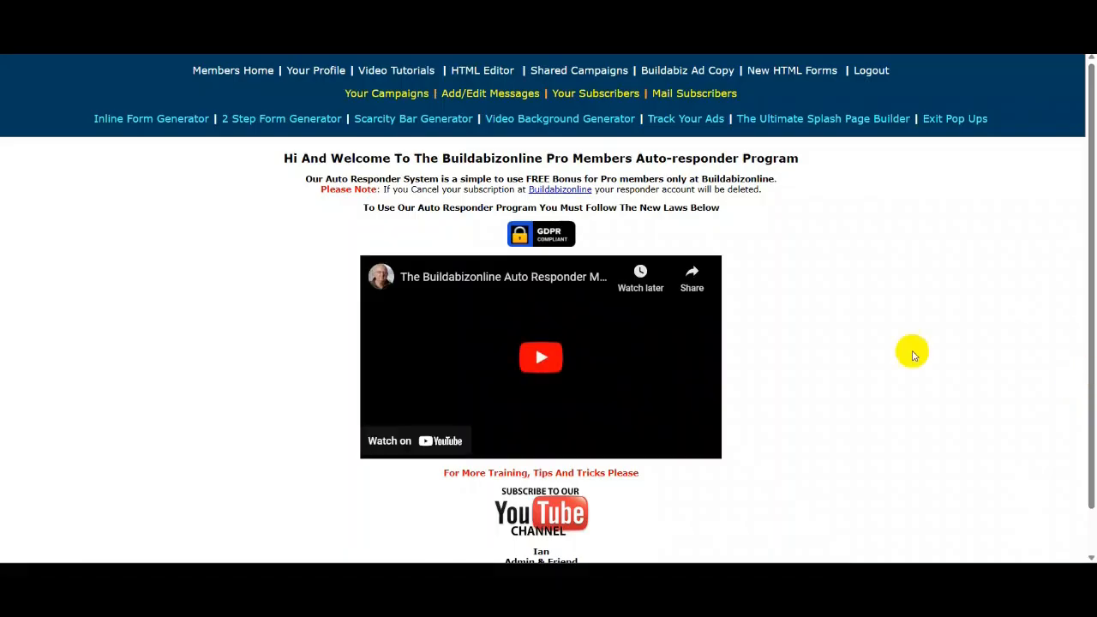
left_click(398, 94)
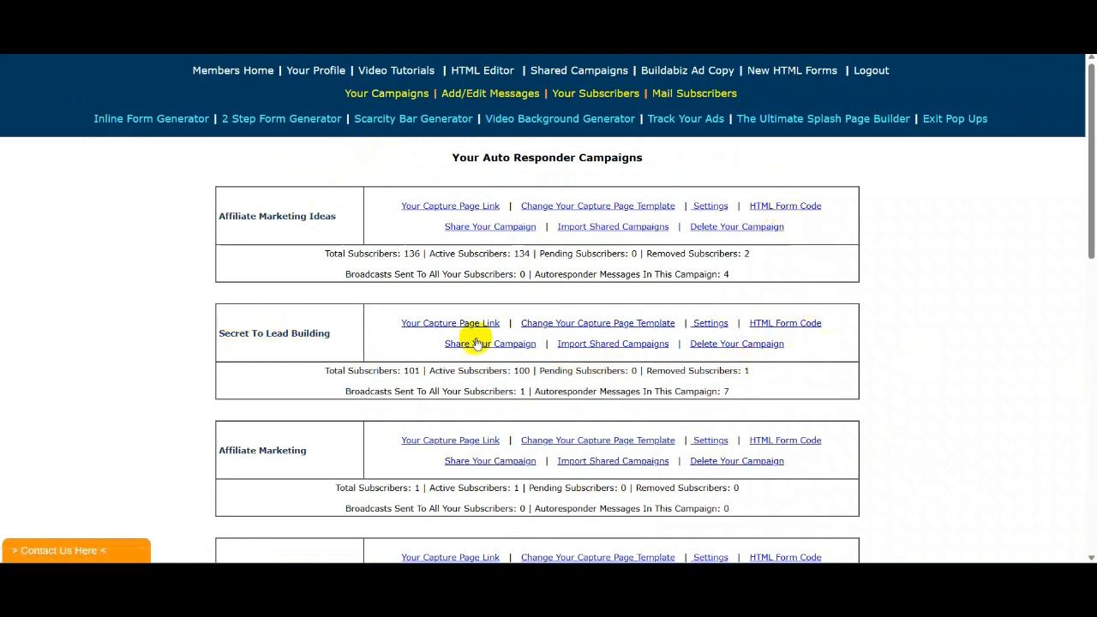
- Copy all of the Secret To Lead Building campaign's HTML form code
left_click(782, 325)
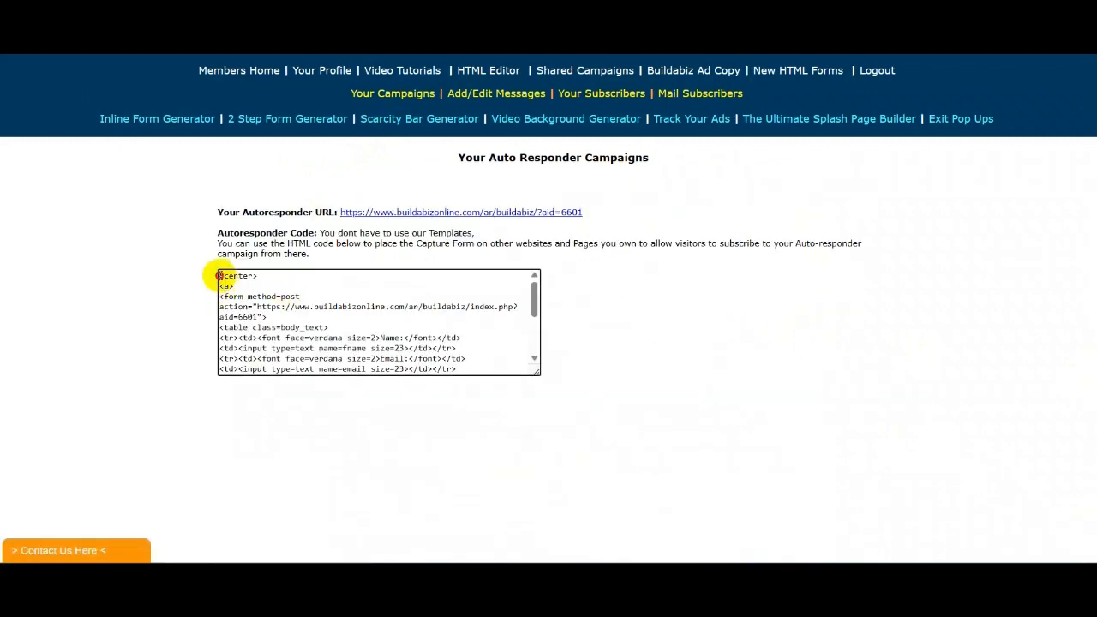
left_click_drag(290, 289, 412, 420)
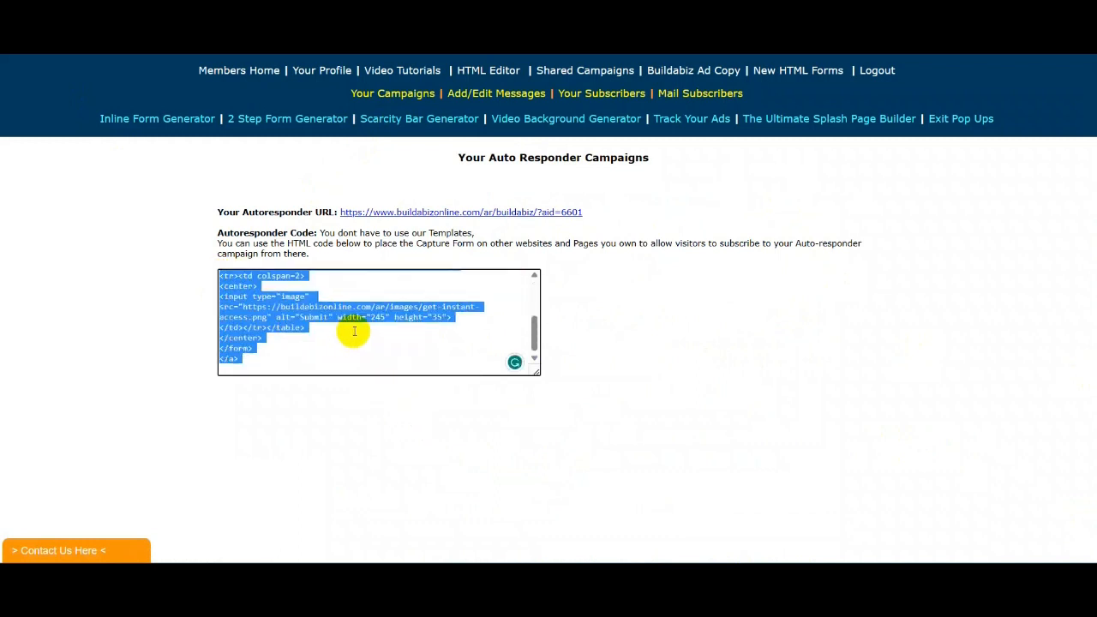
right_click(362, 306)
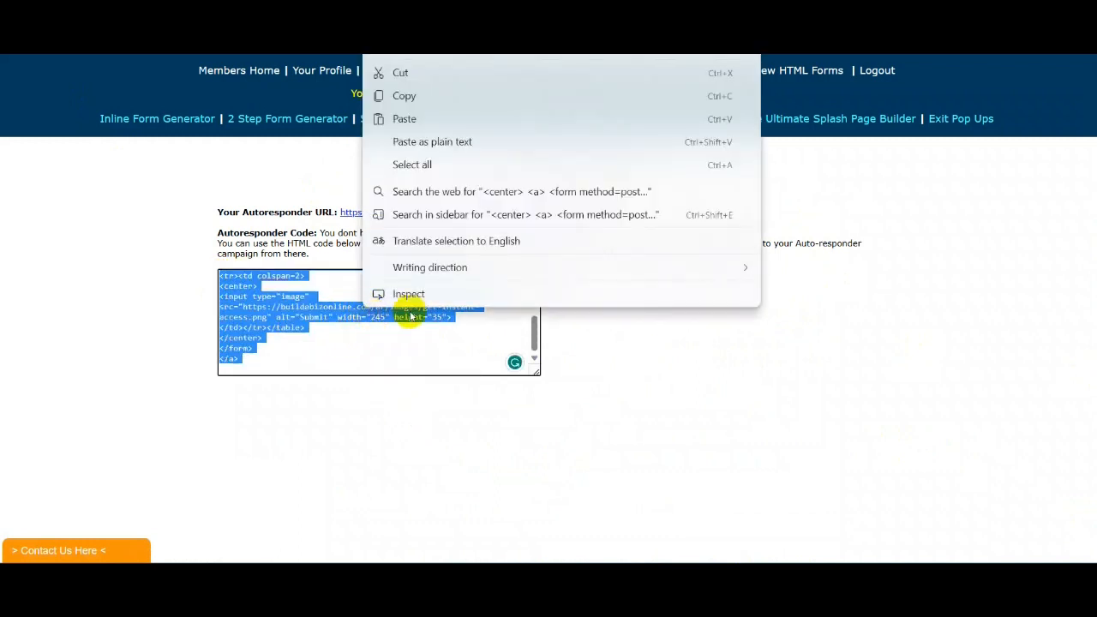
left_click(405, 96)
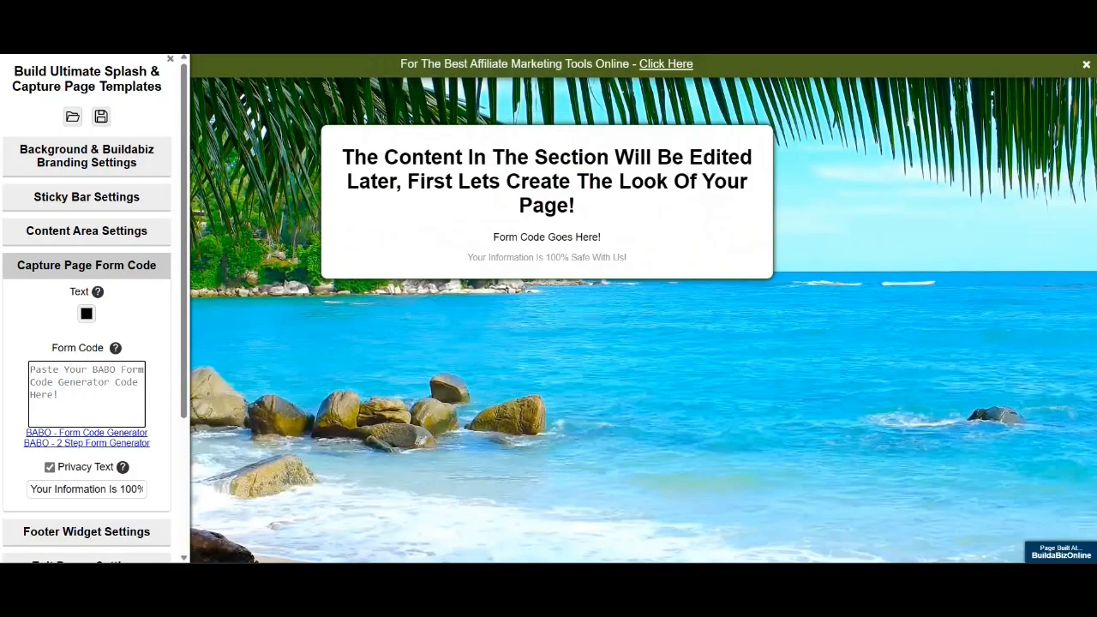
- Paste the form code so the box shows Name, Email and Get Instant Access, then expand Footer Widget Settings
right_click(43, 375)
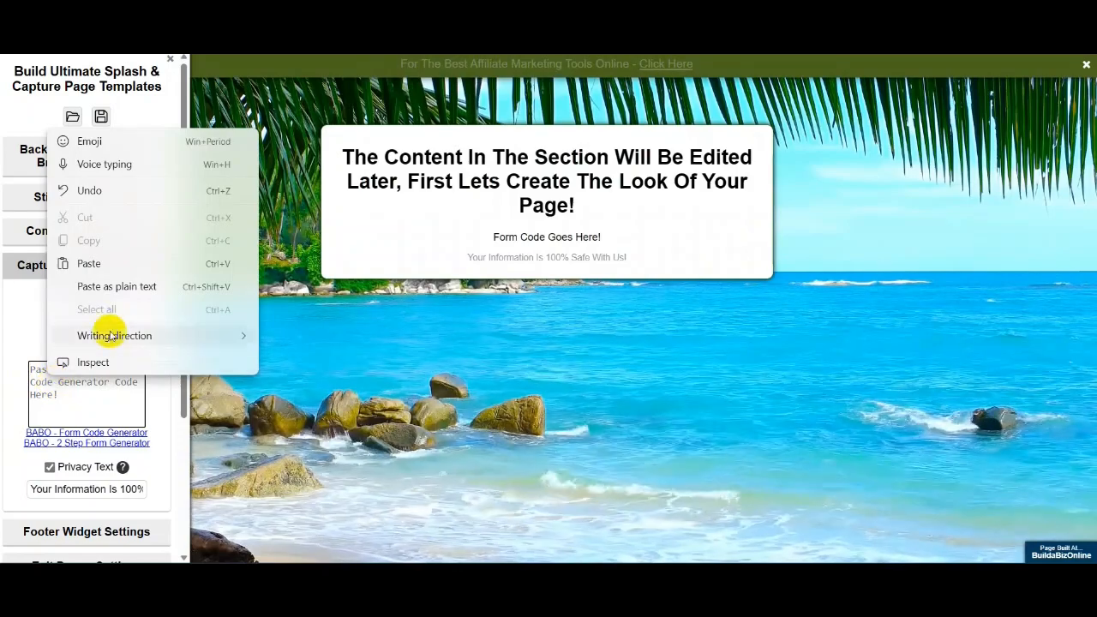
left_click(89, 263)
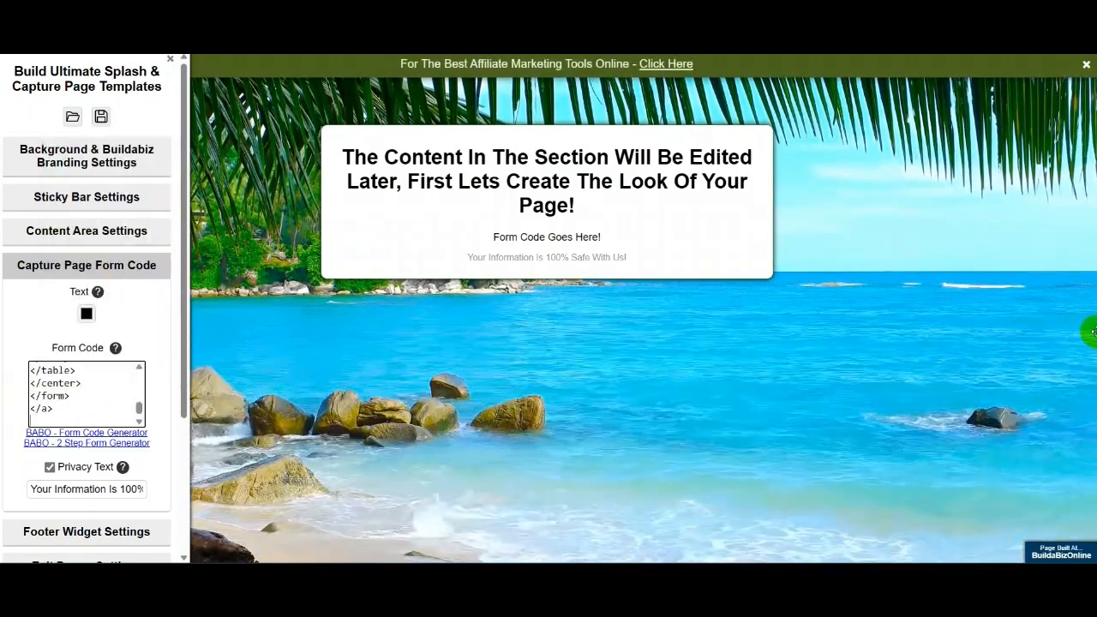
left_click(975, 375)
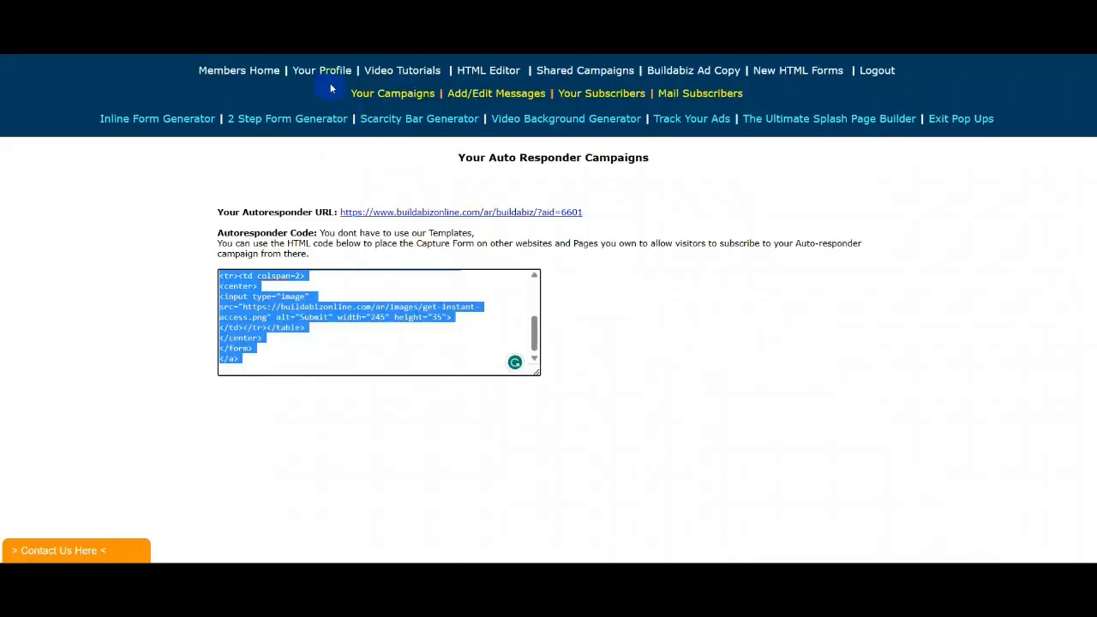
left_click(412, 101)
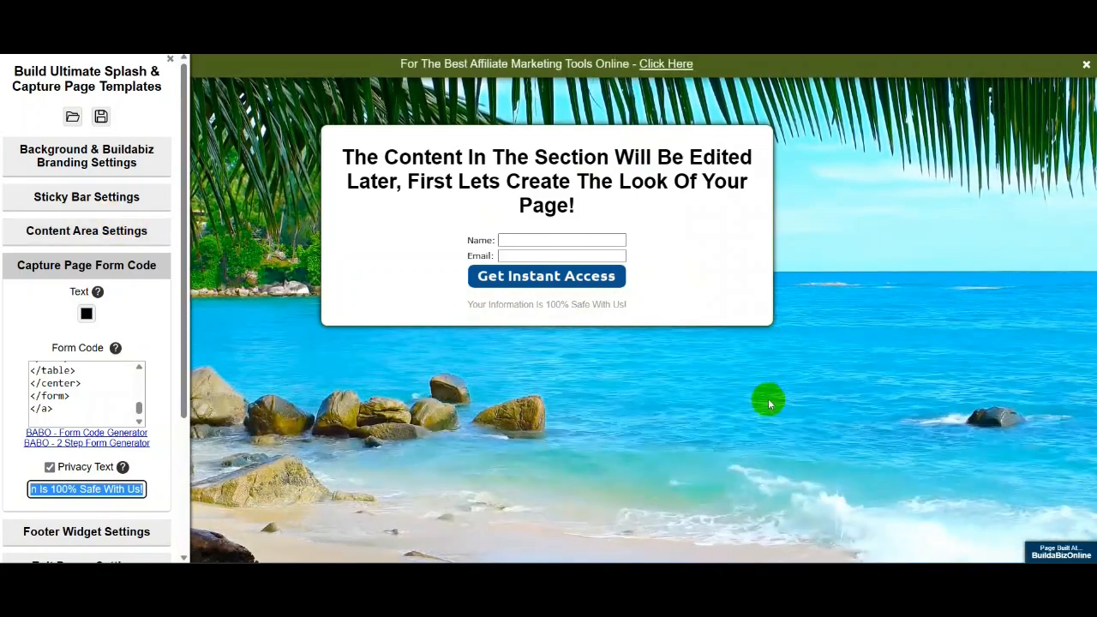
left_click(732, 418)
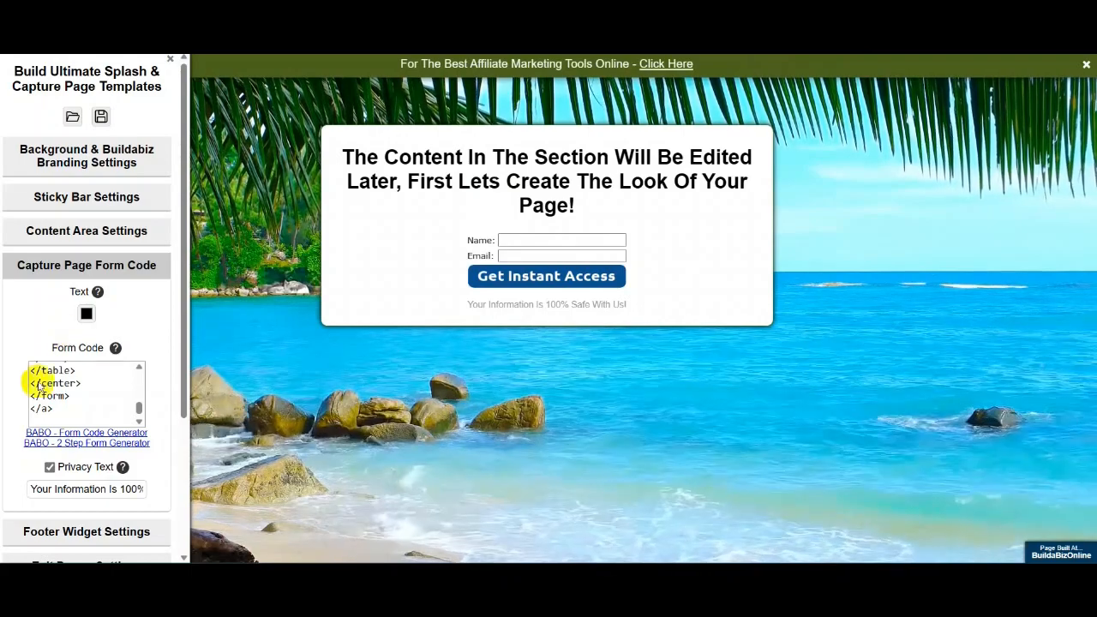
left_click(86, 532)
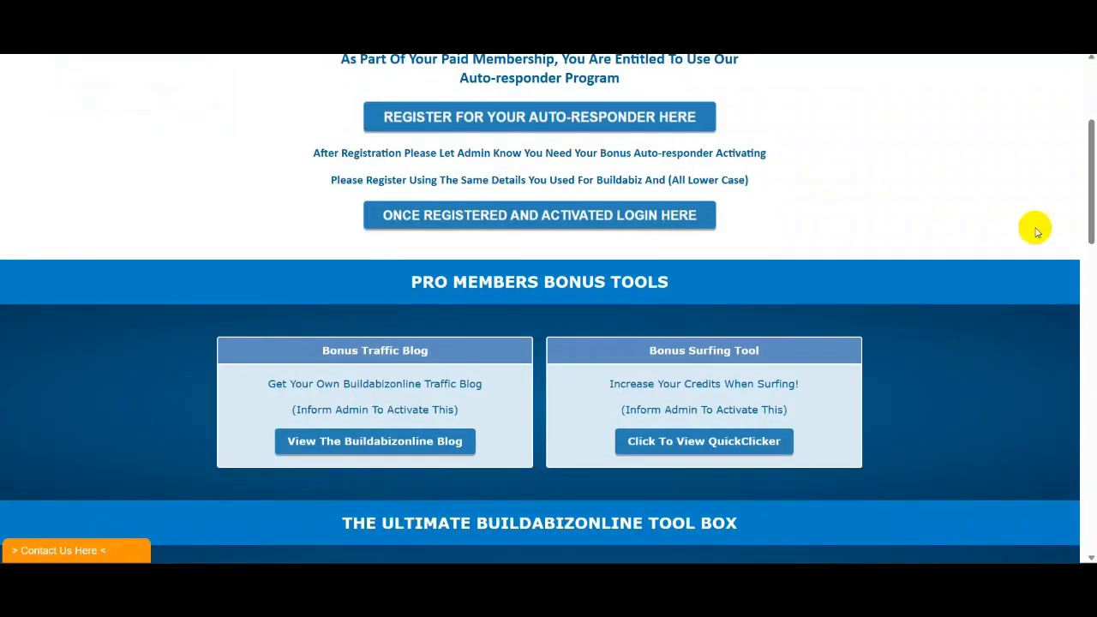
- Copy the 600x300 Build a Biz Online banner's HTML code from the promotional banners page
scroll(1057, 213, "up", 3)
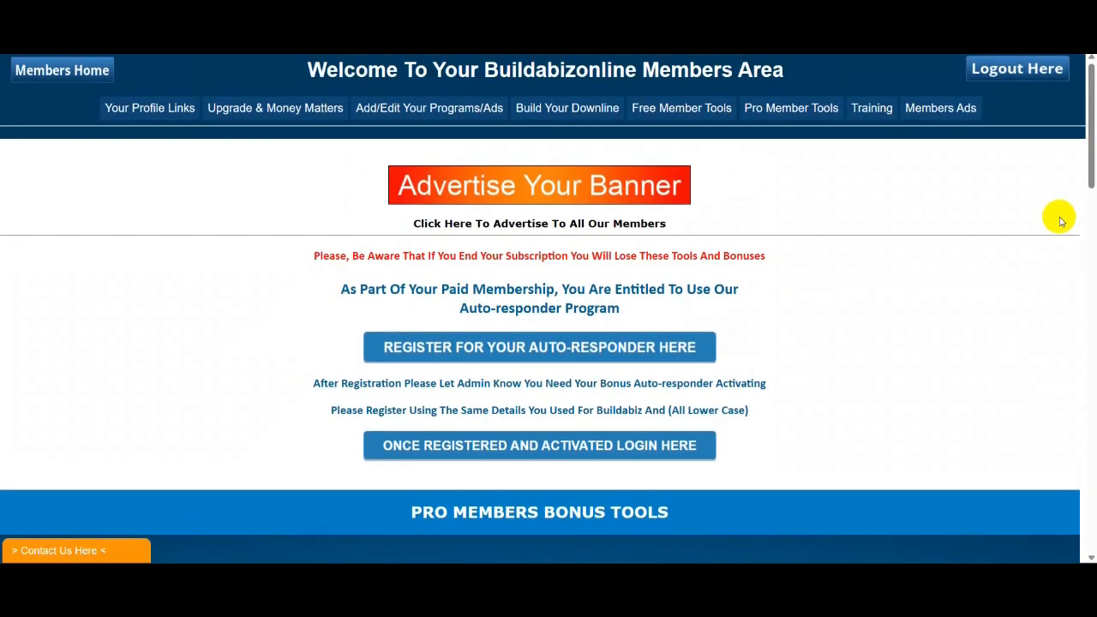
mouse_move(550, 109)
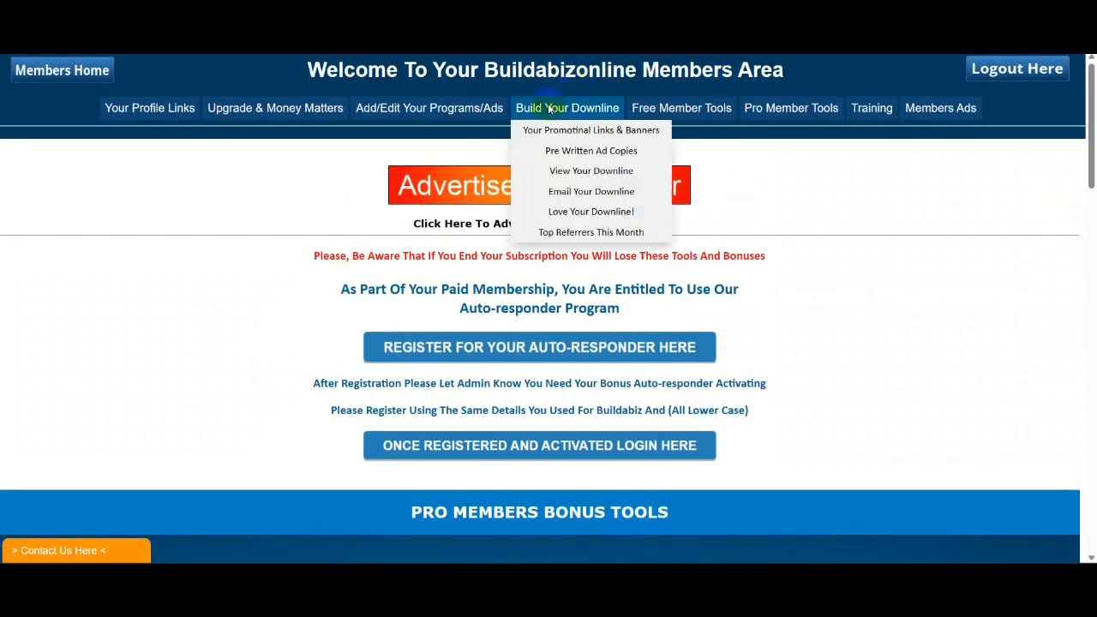
left_click(589, 130)
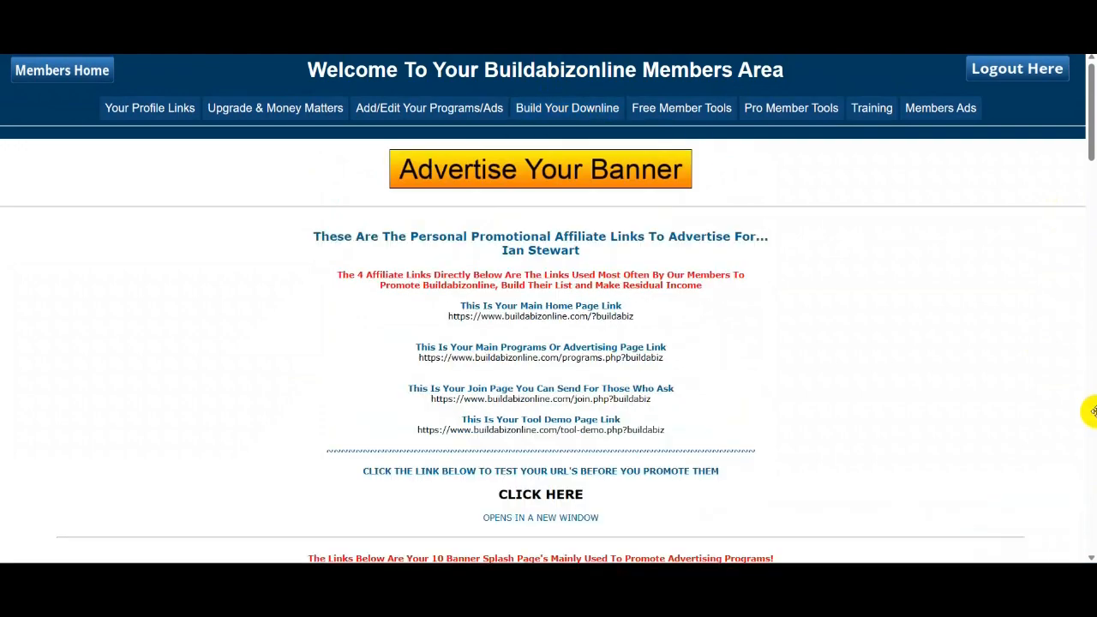
scroll(983, 323, "down", 3)
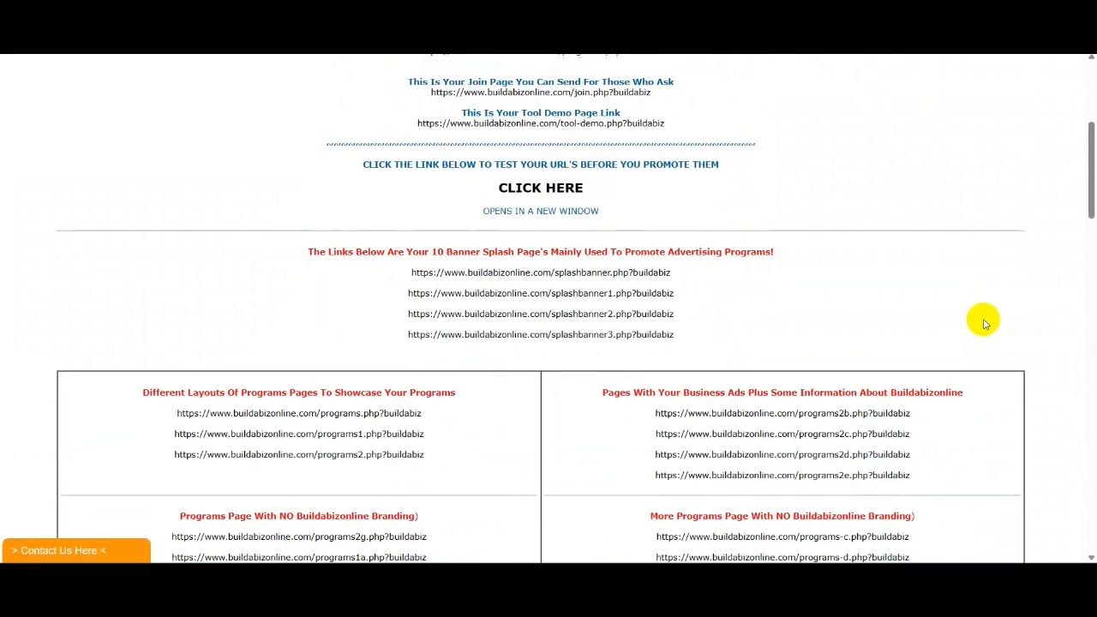
scroll(984, 324, "down", 8)
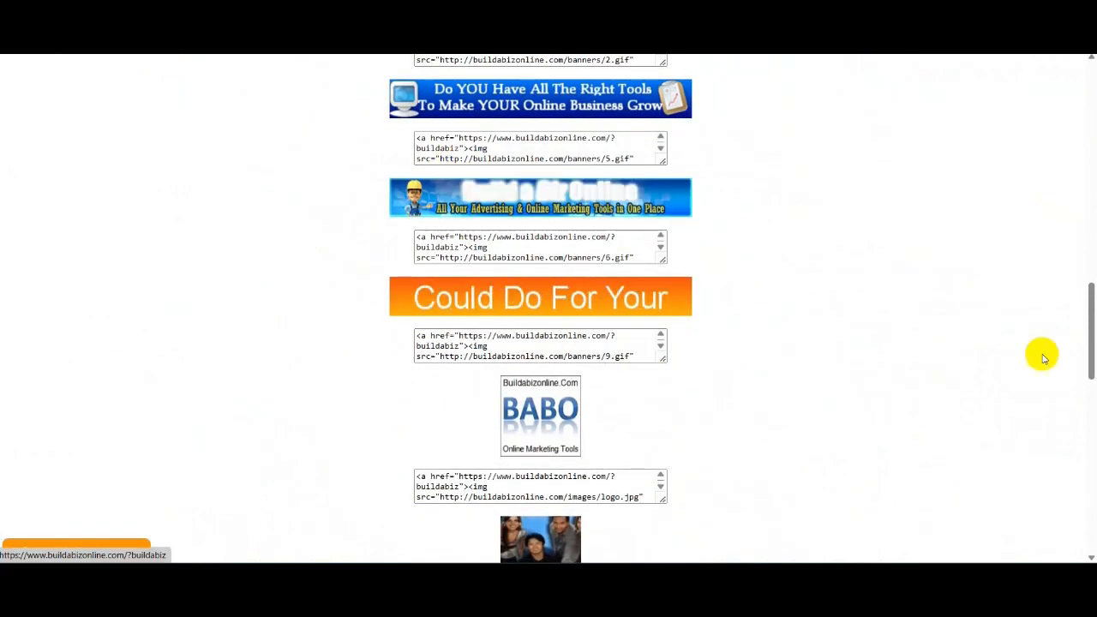
scroll(1042, 358, "down", 12)
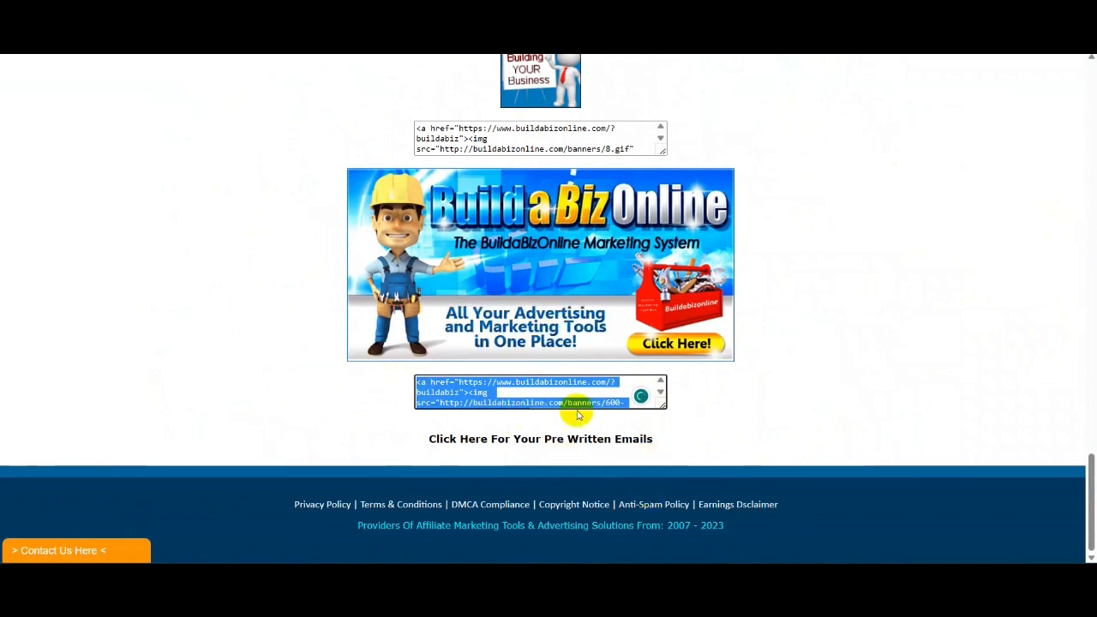
left_click_drag(613, 388, 613, 383)
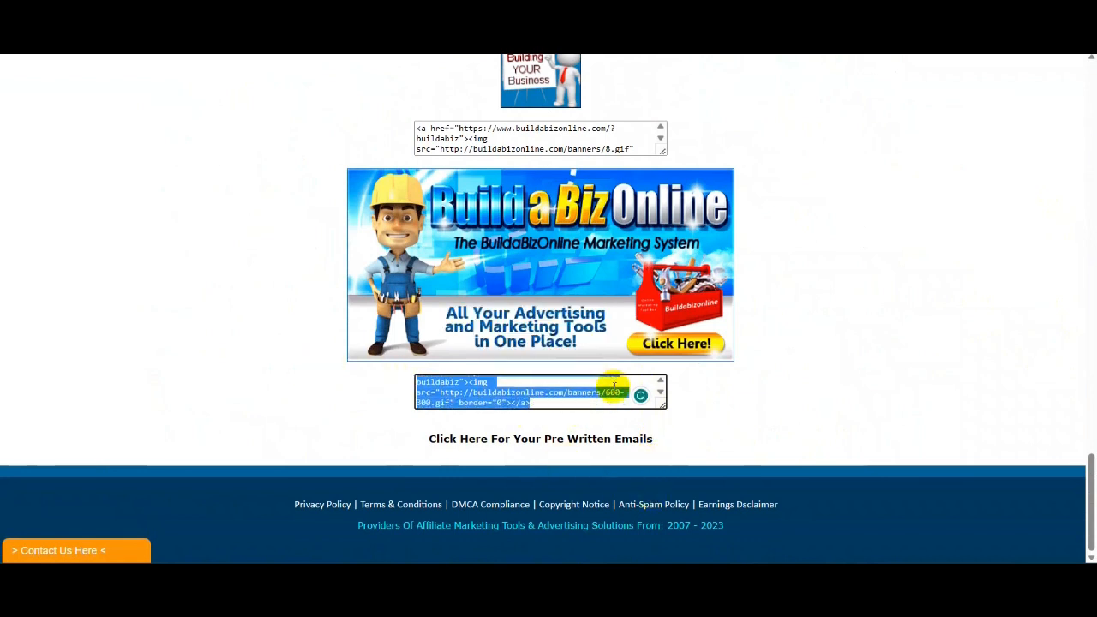
right_click(474, 391)
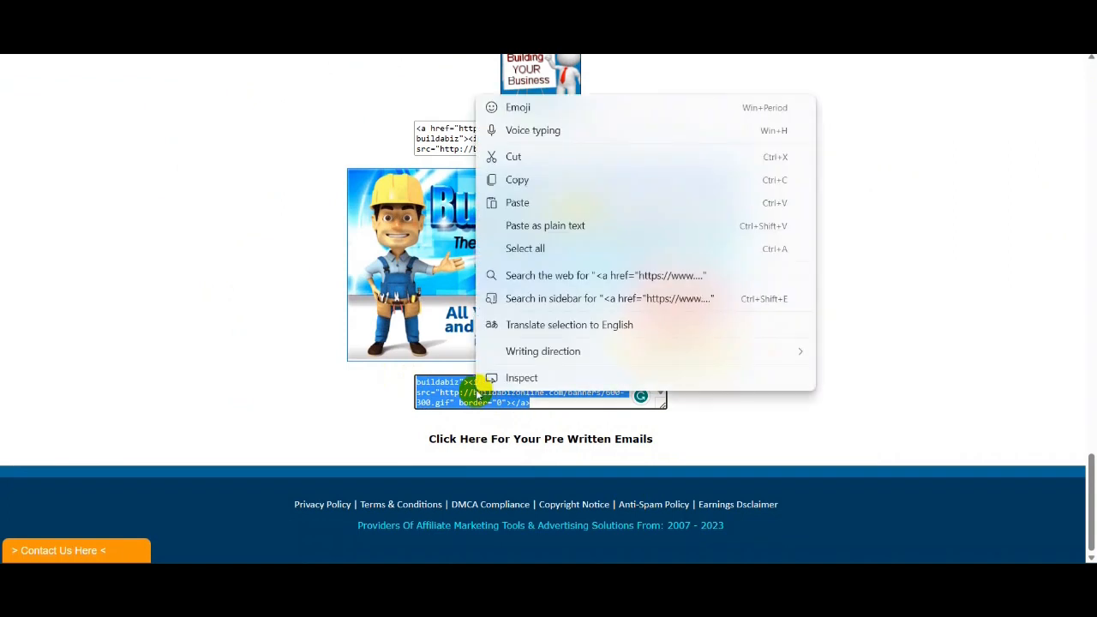
left_click(515, 183)
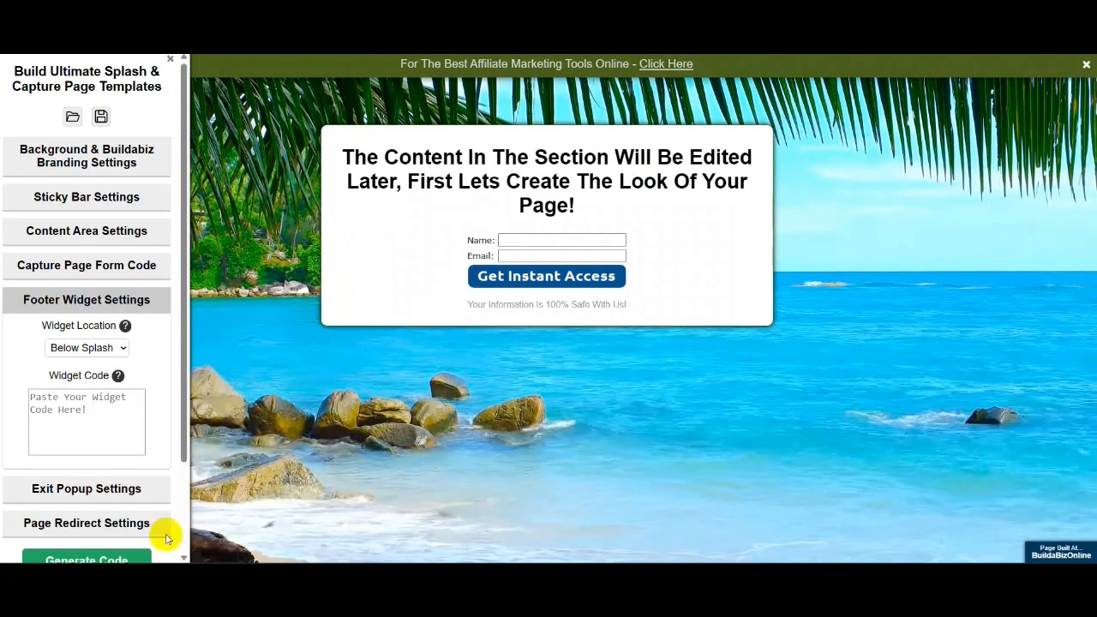
- Paste the 600x300 banner code into the Widget Code box so it appears below the splash box
right_click(66, 408)
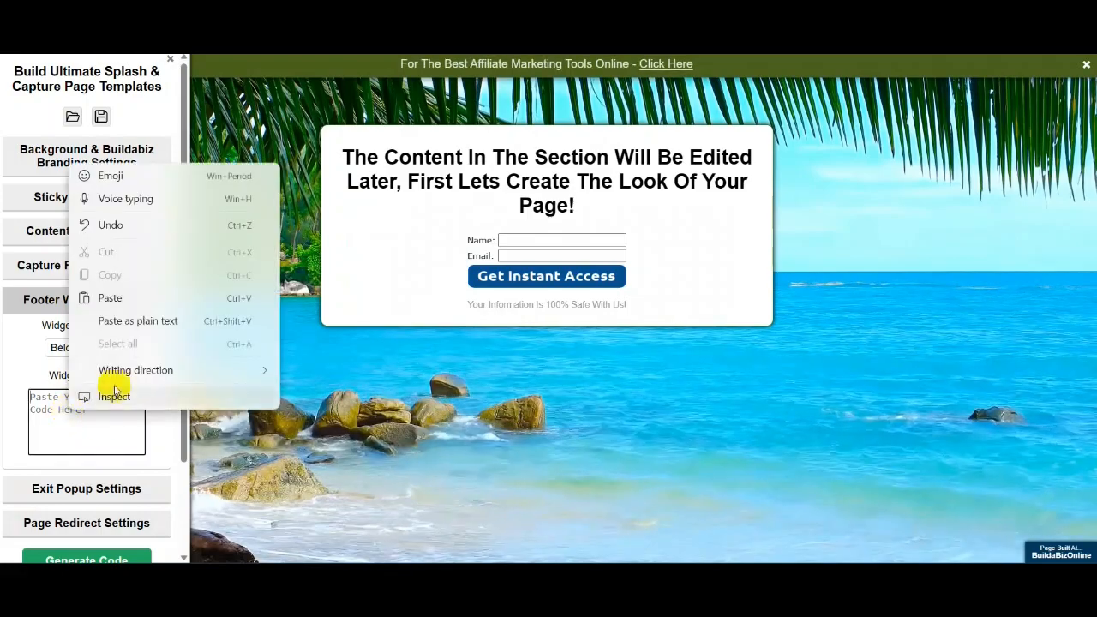
left_click(110, 297)
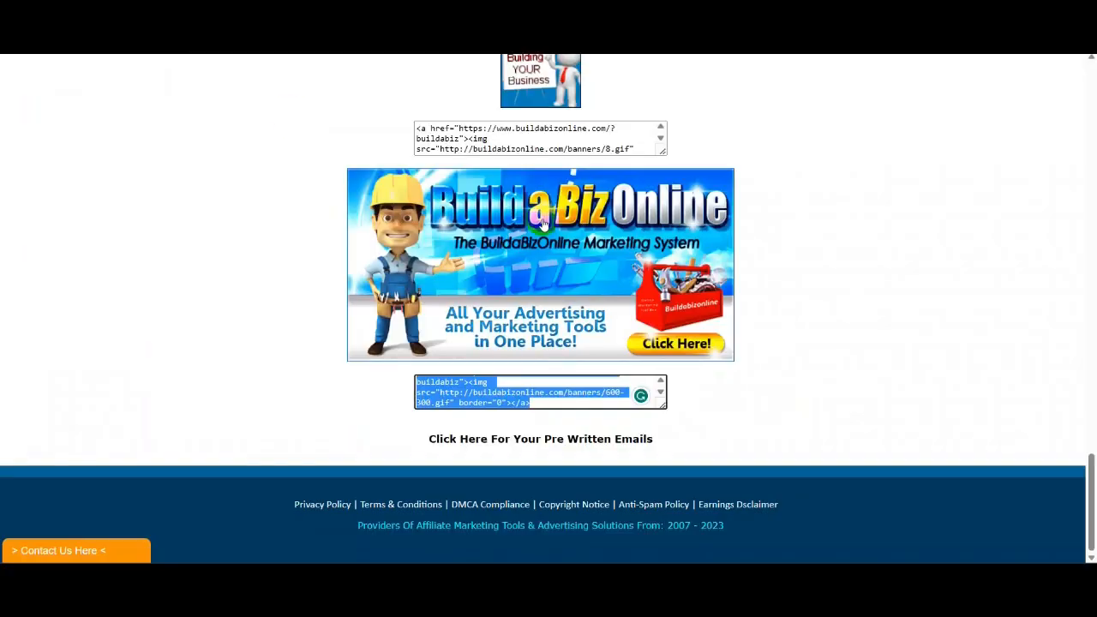
scroll(985, 195, "up", 15)
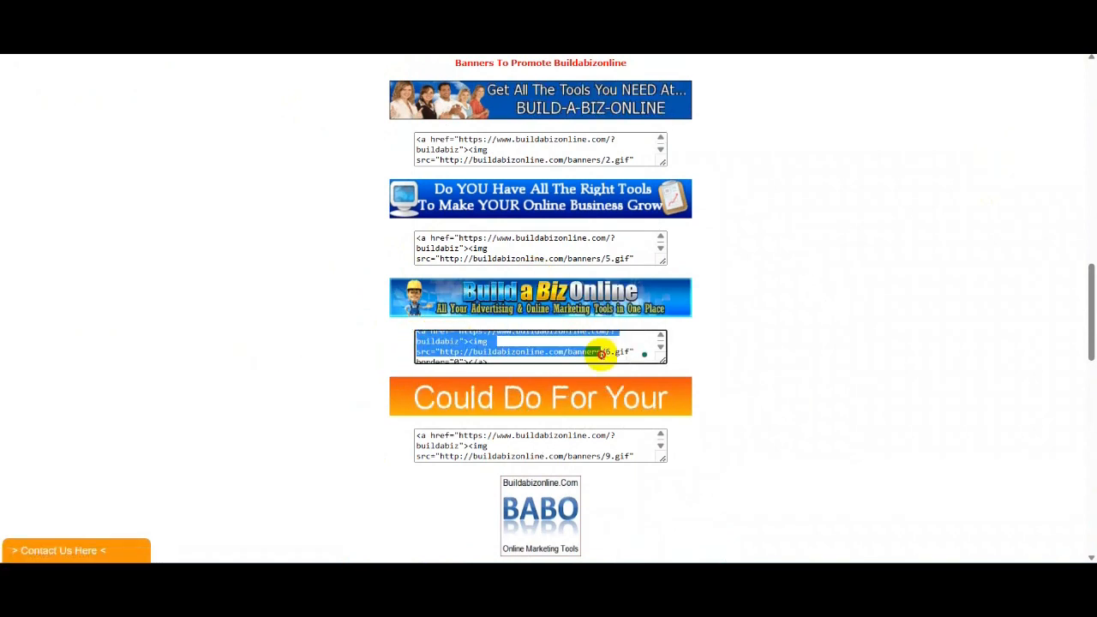
- Replace the large banner's widget code with the slim banner 6 code and refresh the preview
right_click(469, 347)
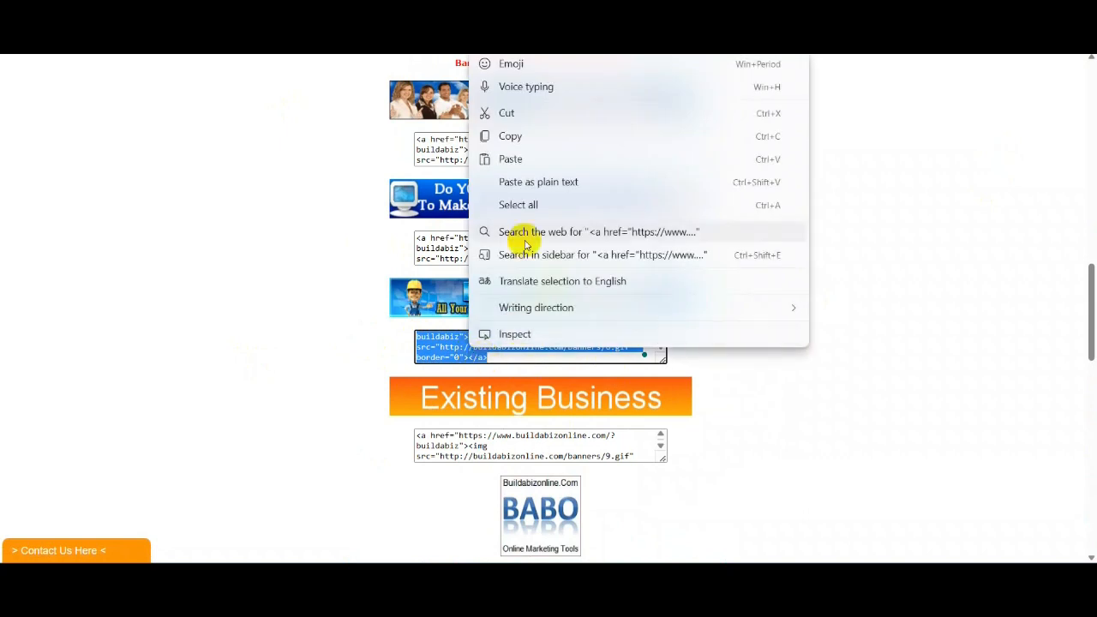
left_click(511, 136)
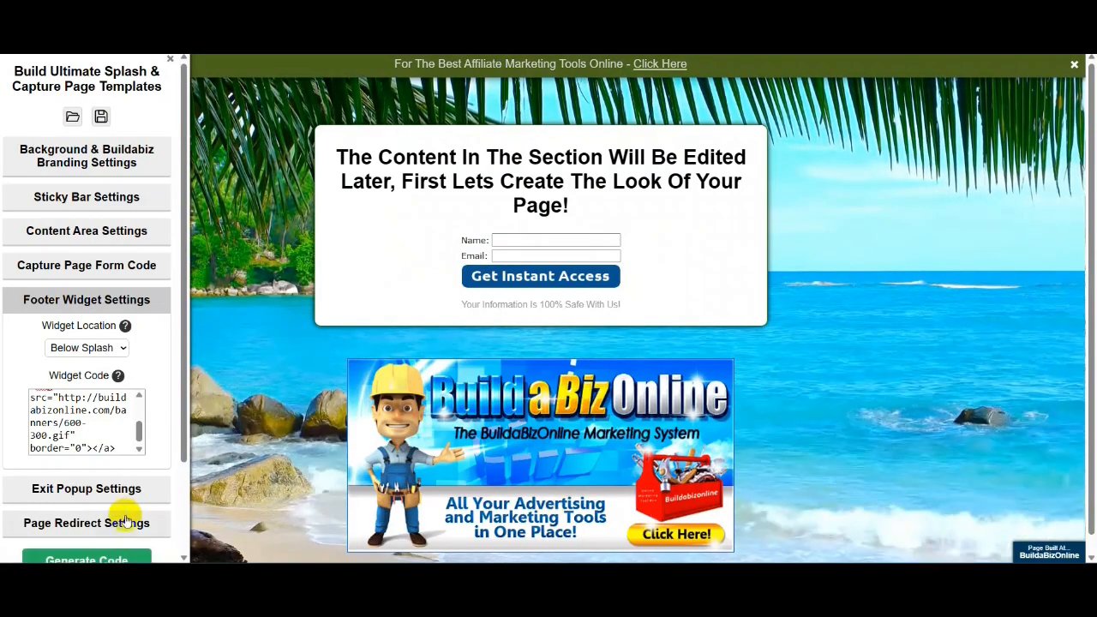
left_click(122, 448)
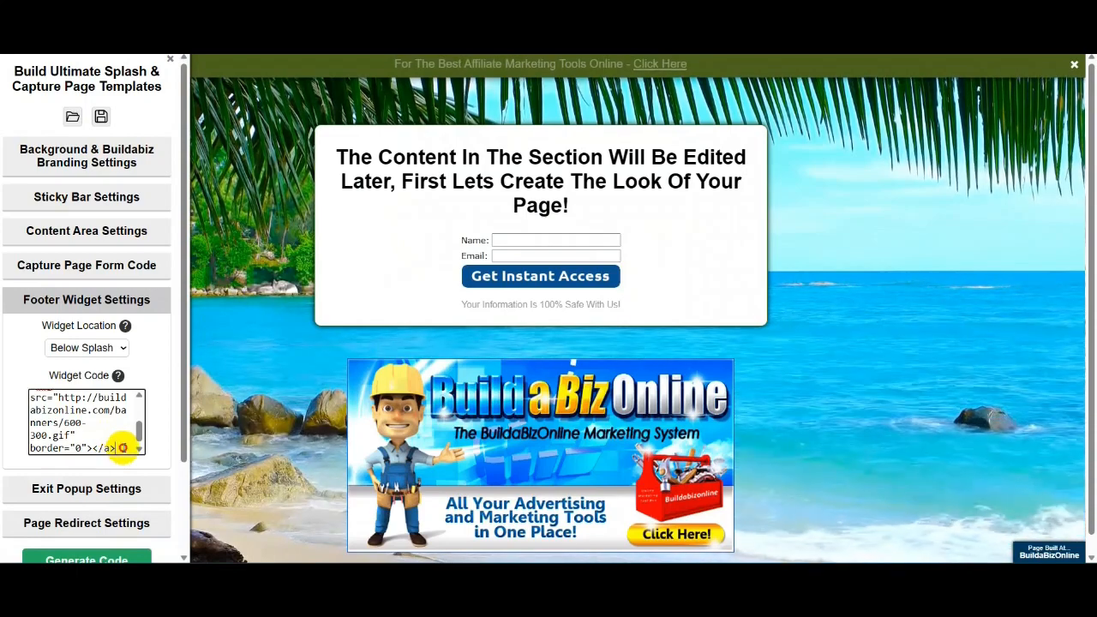
left_click_drag(122, 447, 0, 385)
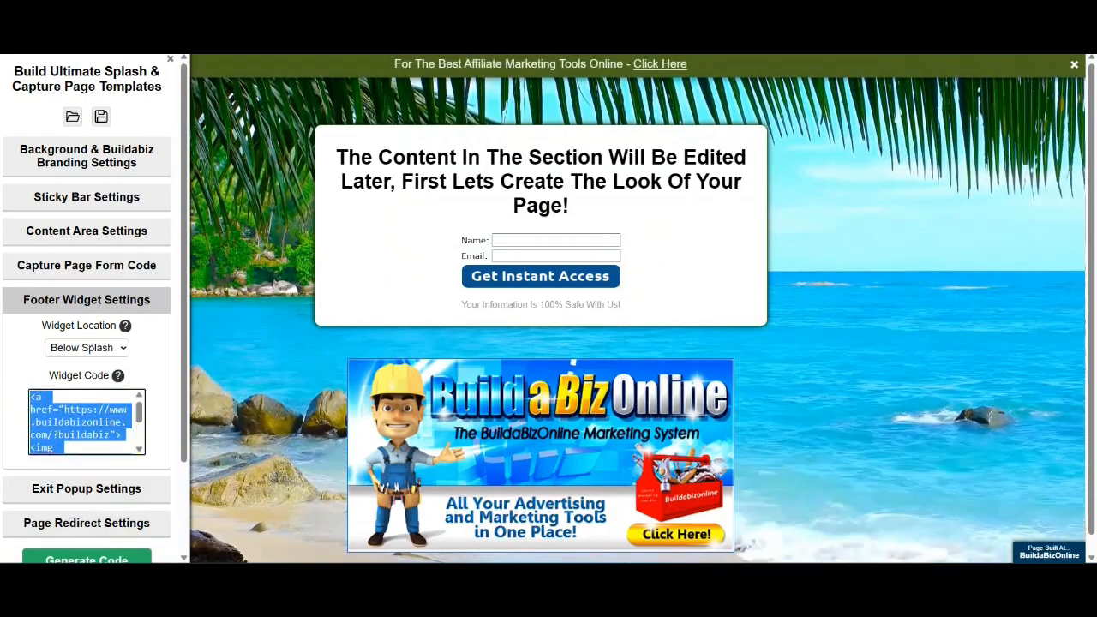
key("BackSpace")
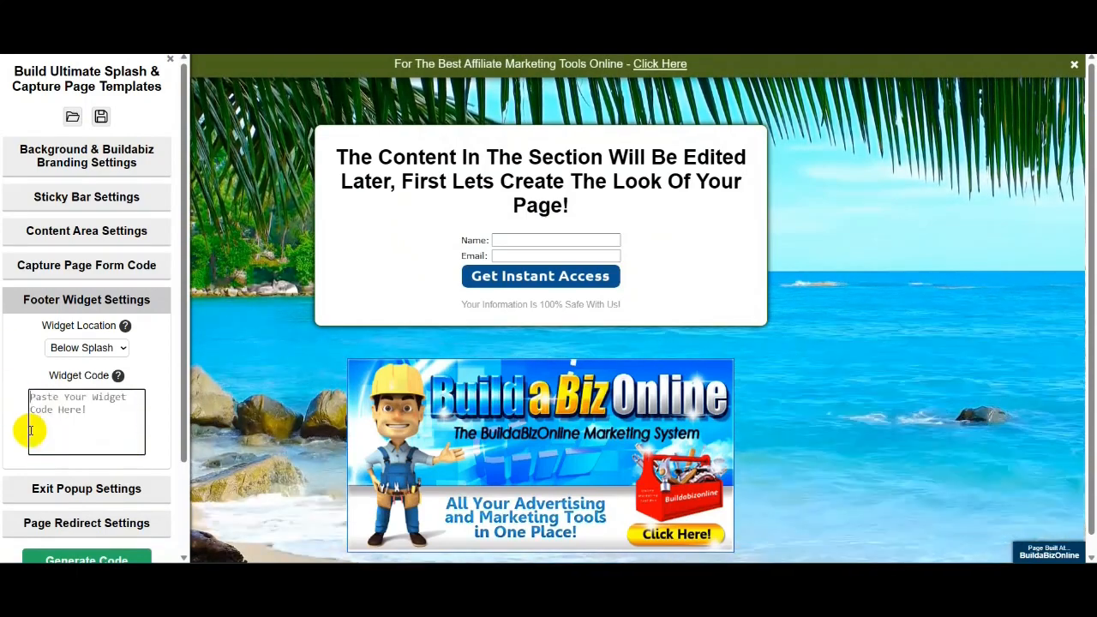
right_click(30, 426)
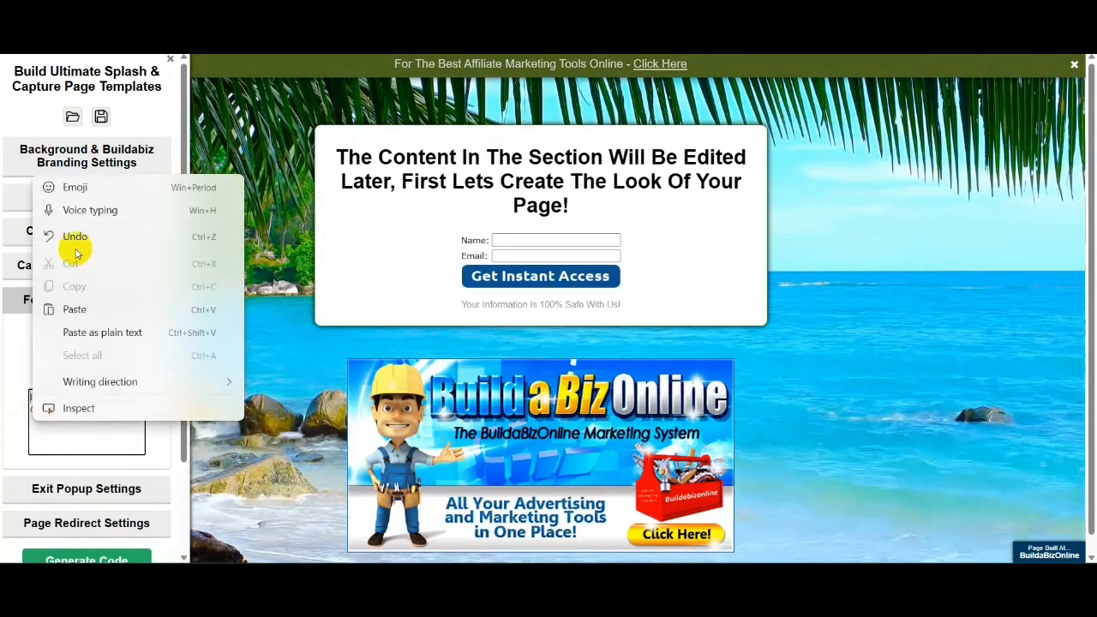
left_click(74, 308)
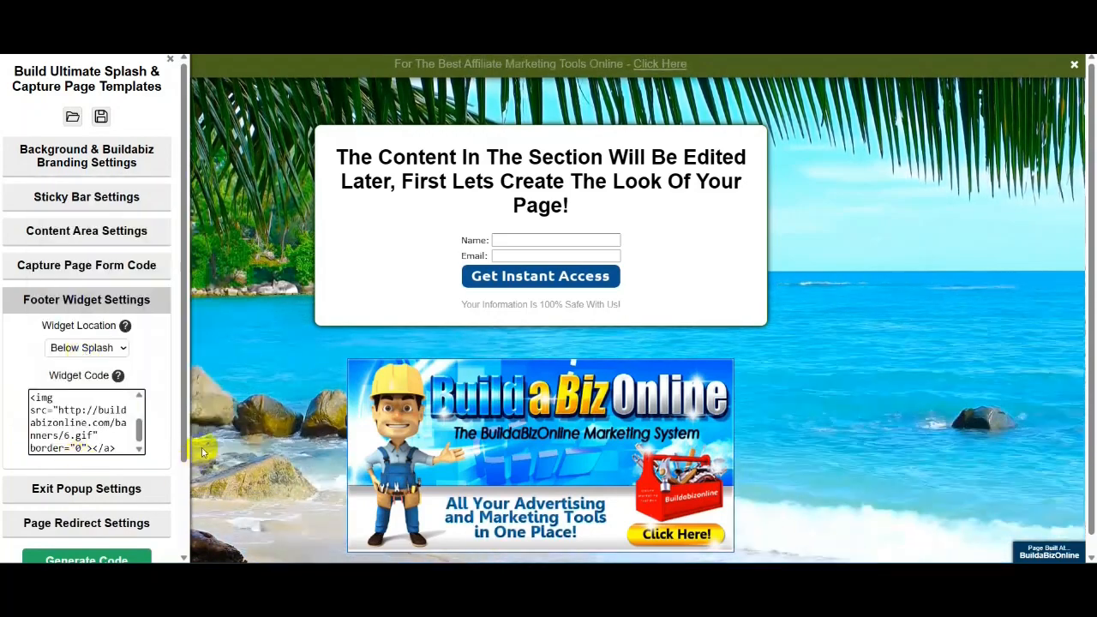
left_click(1010, 336)
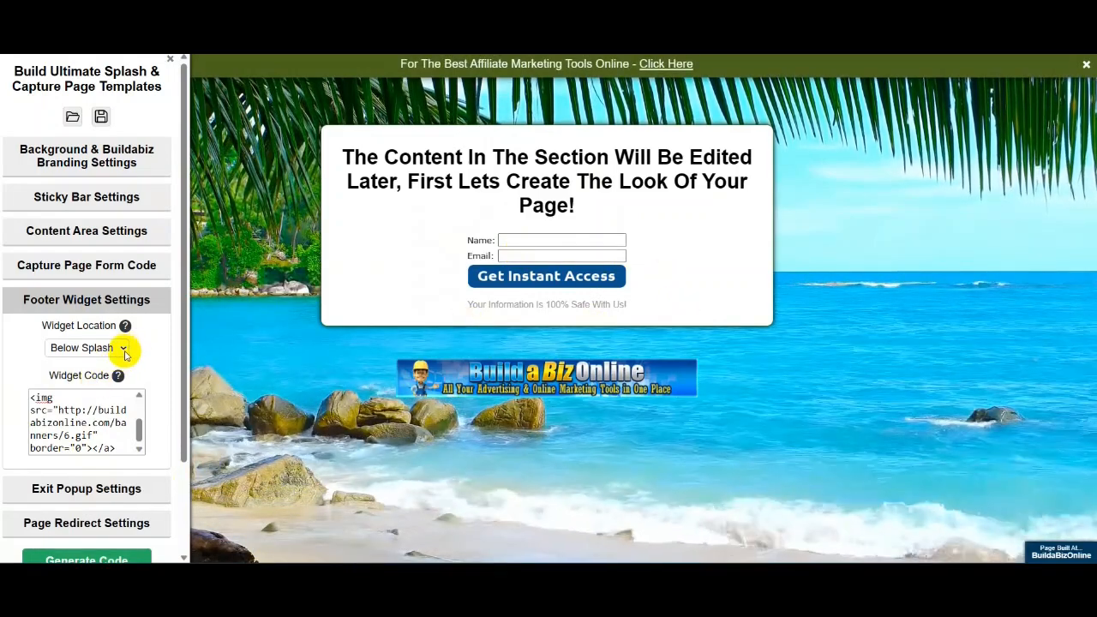
- Try Splash Footer placement, return the banner to Below Splash, then launch the Exit Popup Generator
left_click(122, 349)
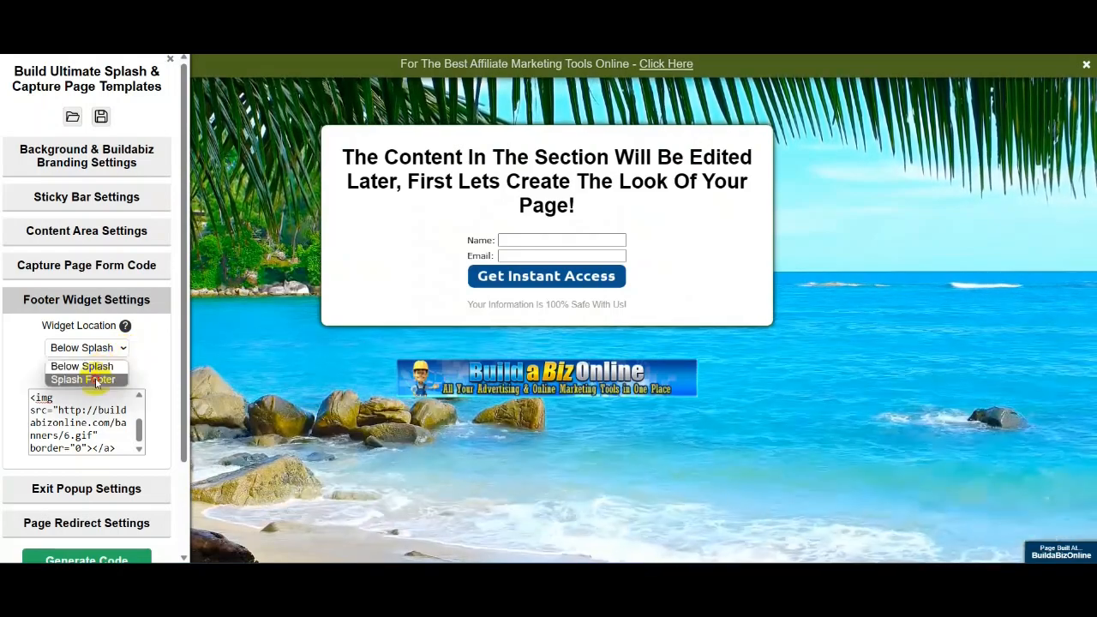
left_click(96, 380)
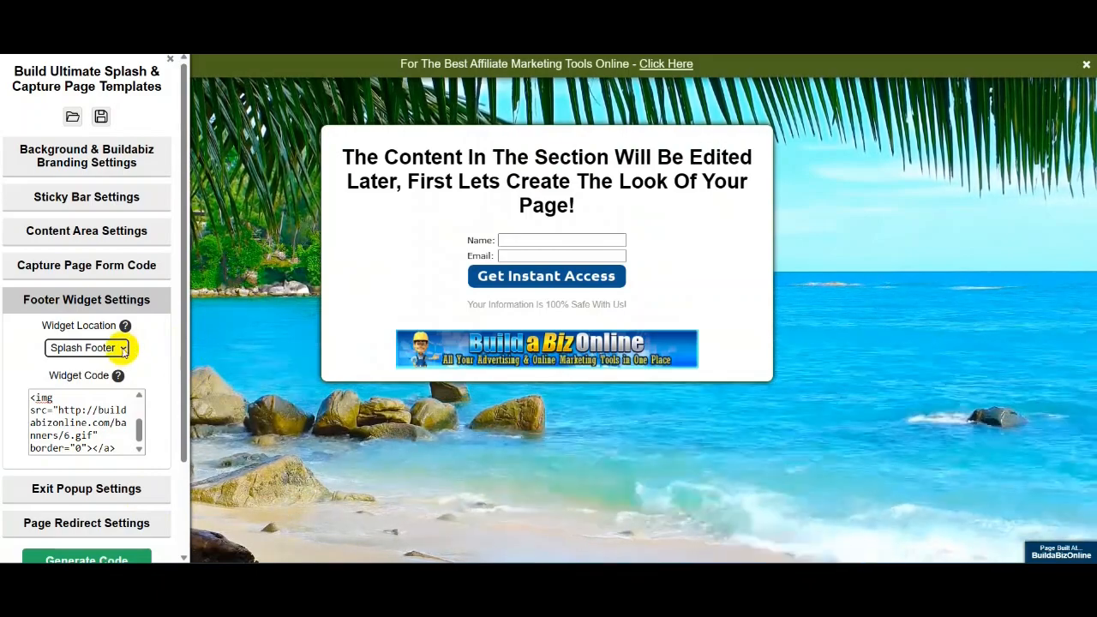
left_click(122, 348)
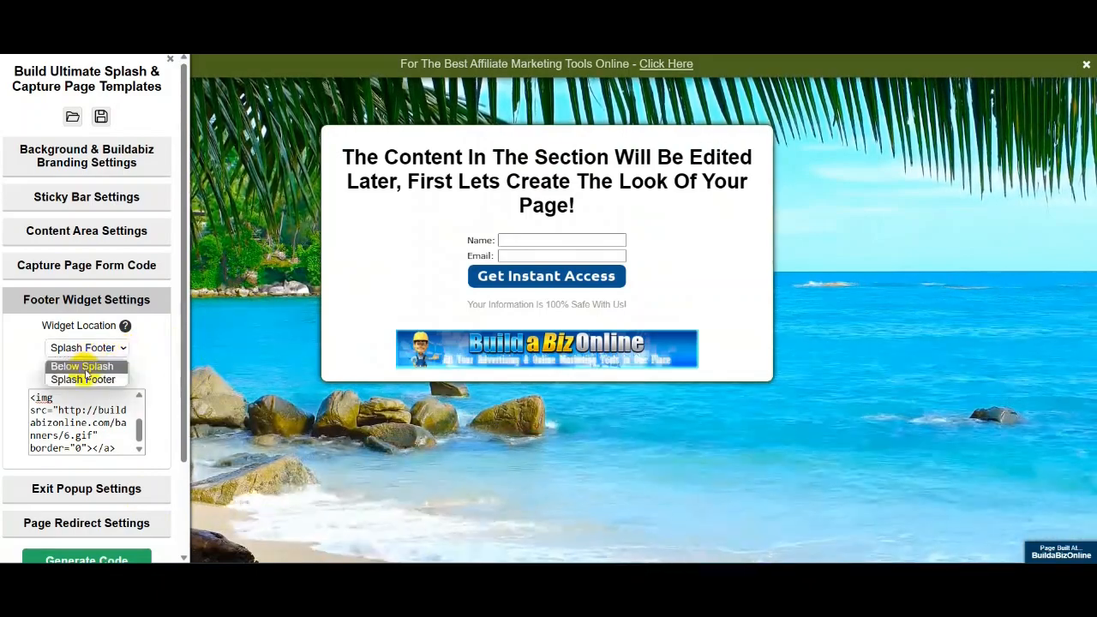
left_click(84, 367)
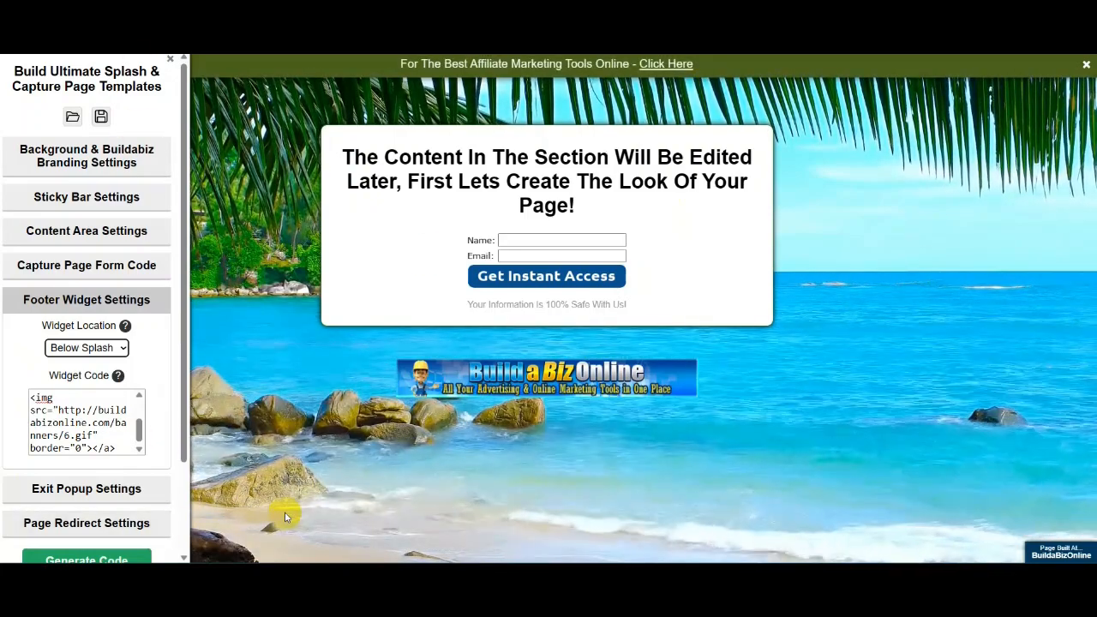
left_click(72, 490)
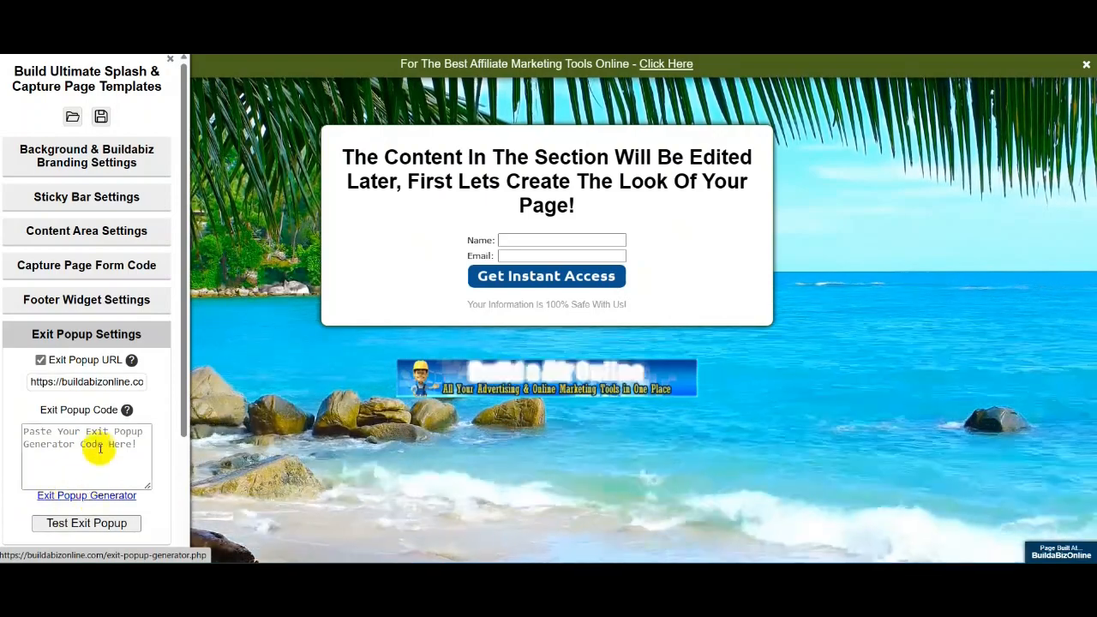
left_click(88, 494)
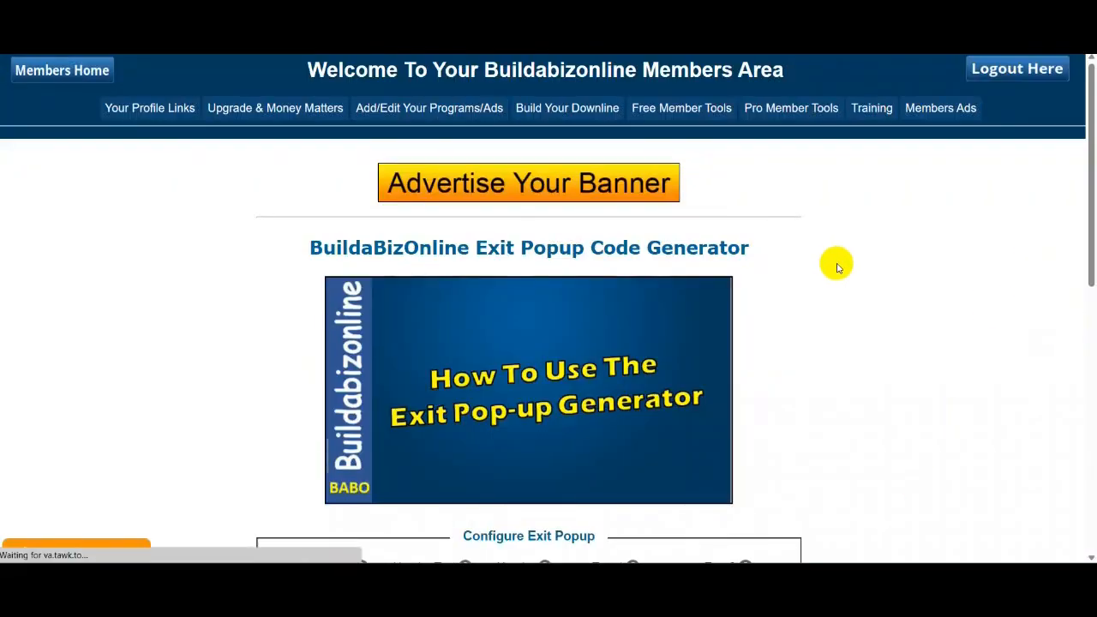
scroll(862, 242, "down", 7)
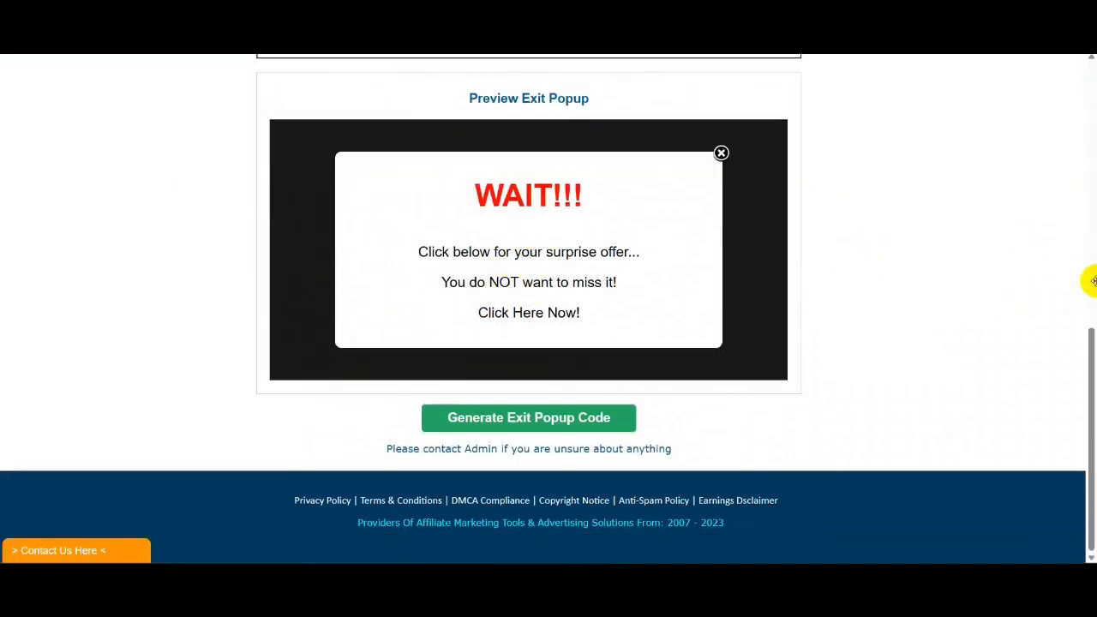
scroll(960, 228, "up", 5)
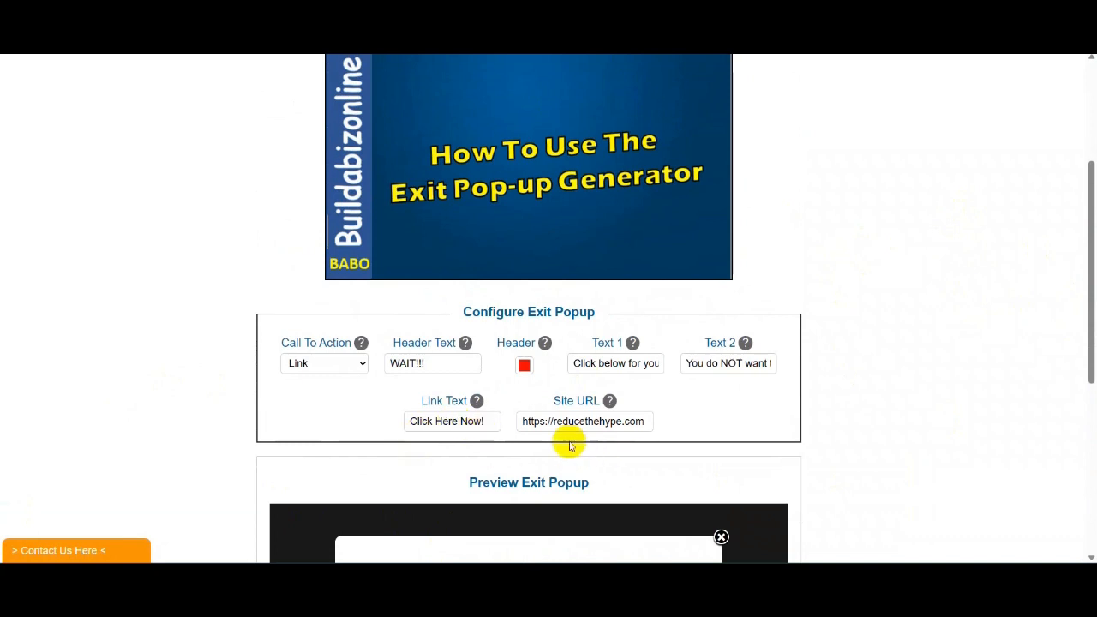
left_click_drag(648, 420, 552, 418)
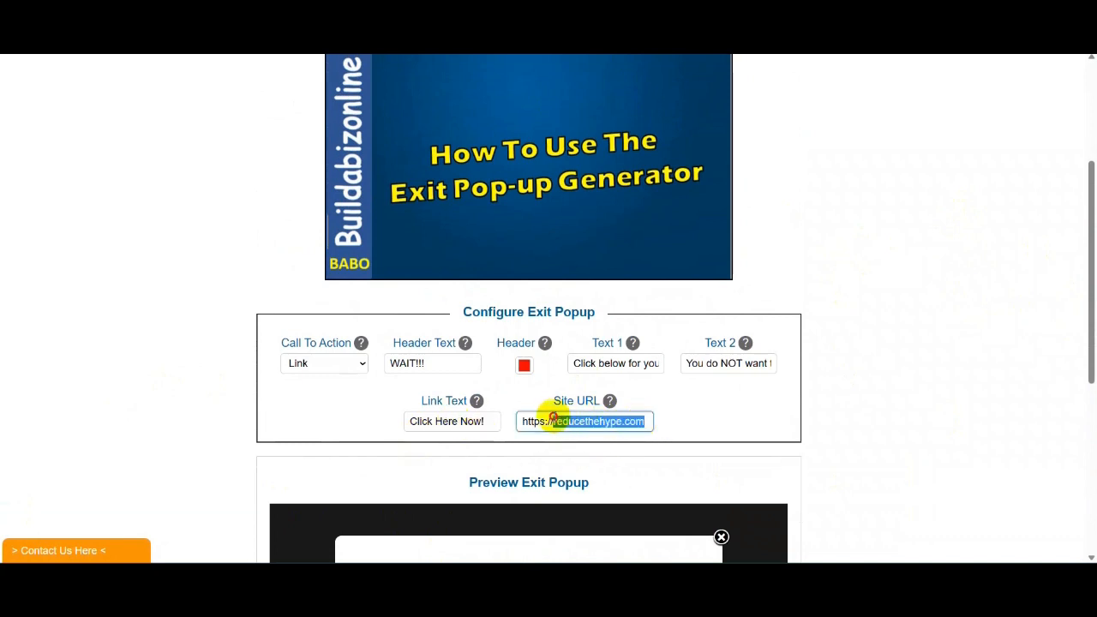
mouse_move(610, 408)
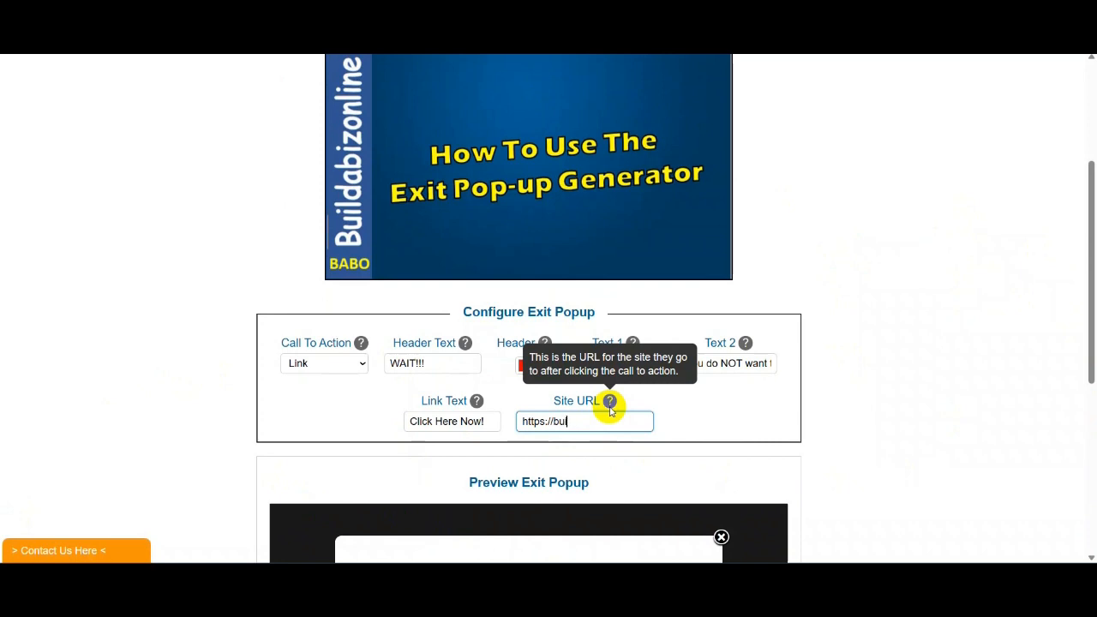
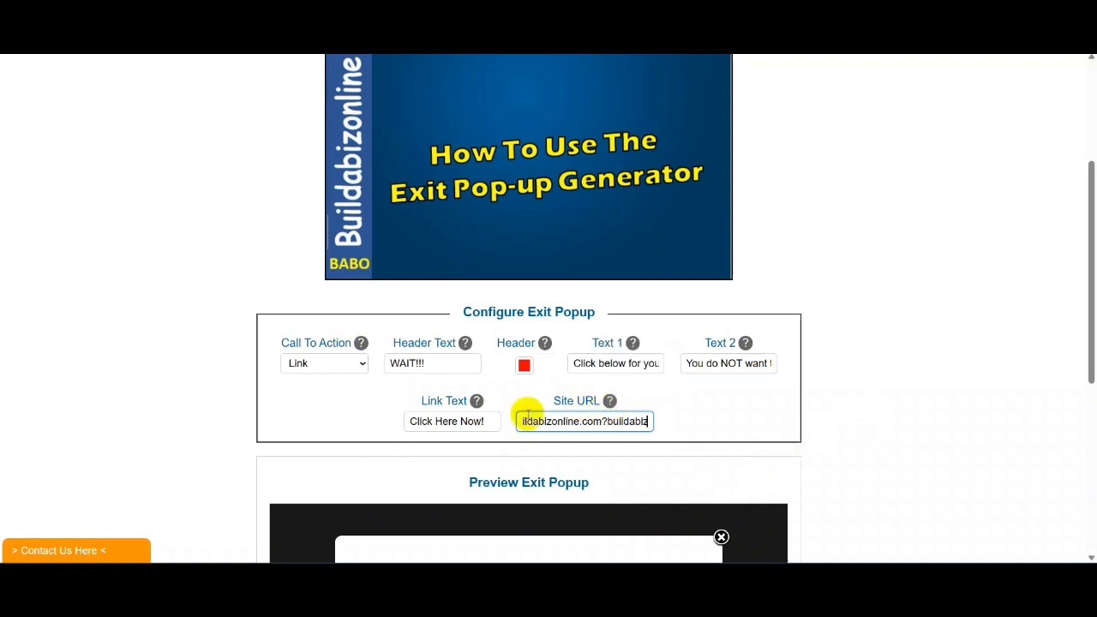
scroll(940, 282, "down", 2)
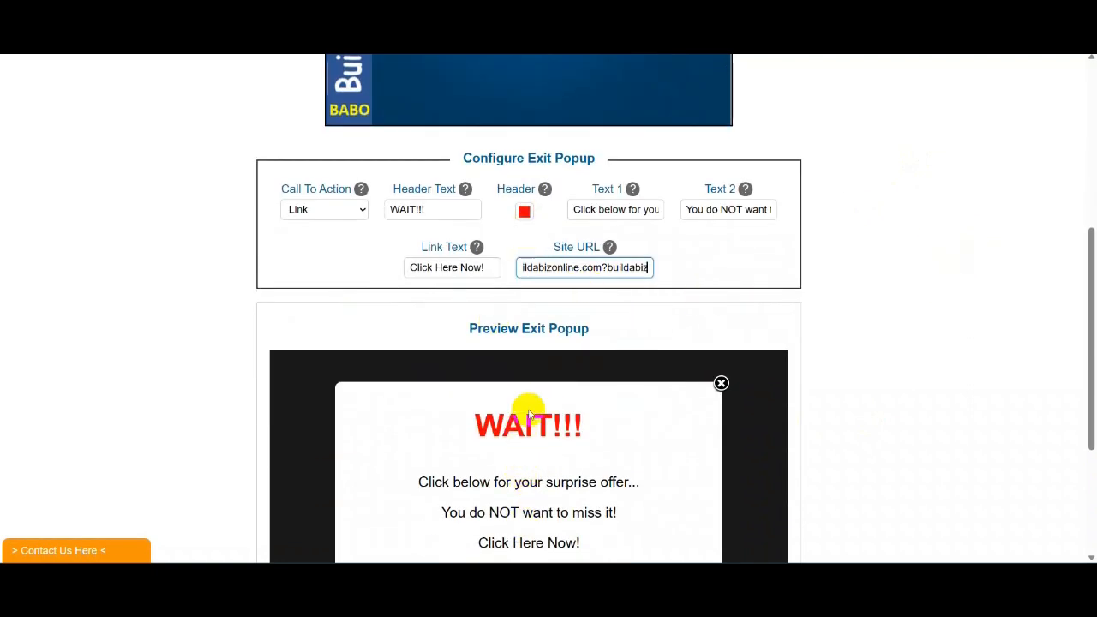
- Set the WAIT!!! header colour to a dark green in the colour picker
left_click(523, 210)
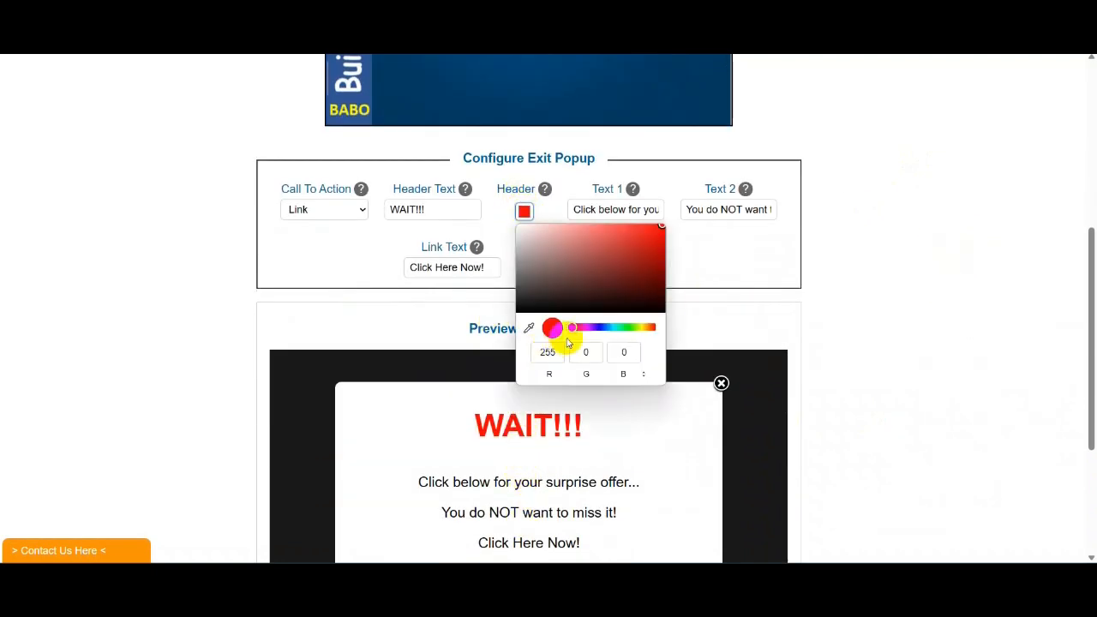
left_click_drag(571, 330, 629, 327)
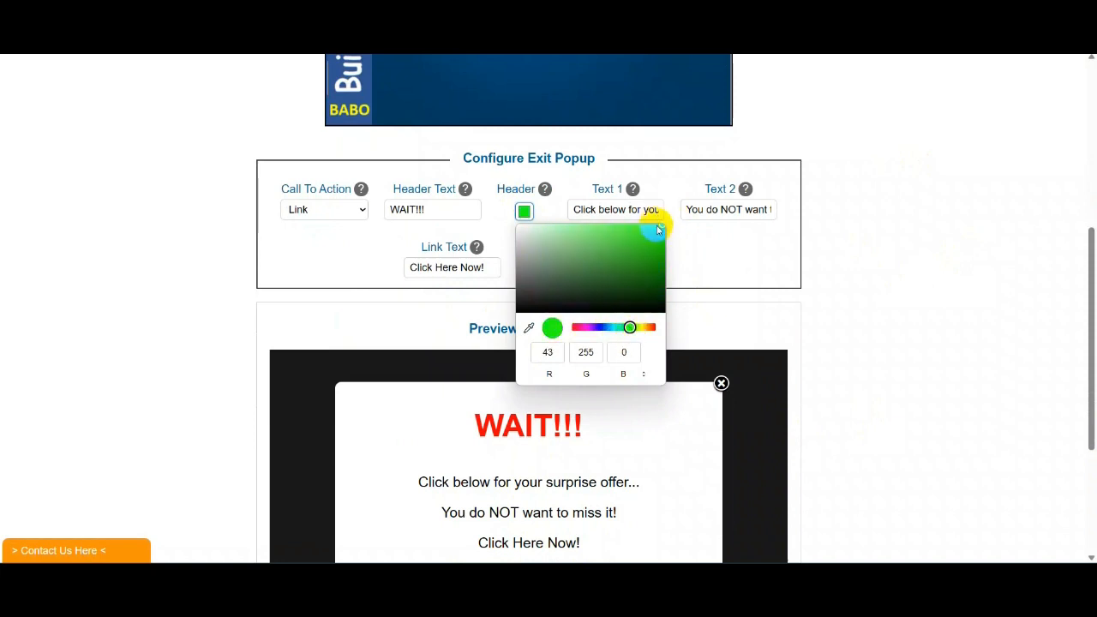
left_click_drag(658, 230, 644, 261)
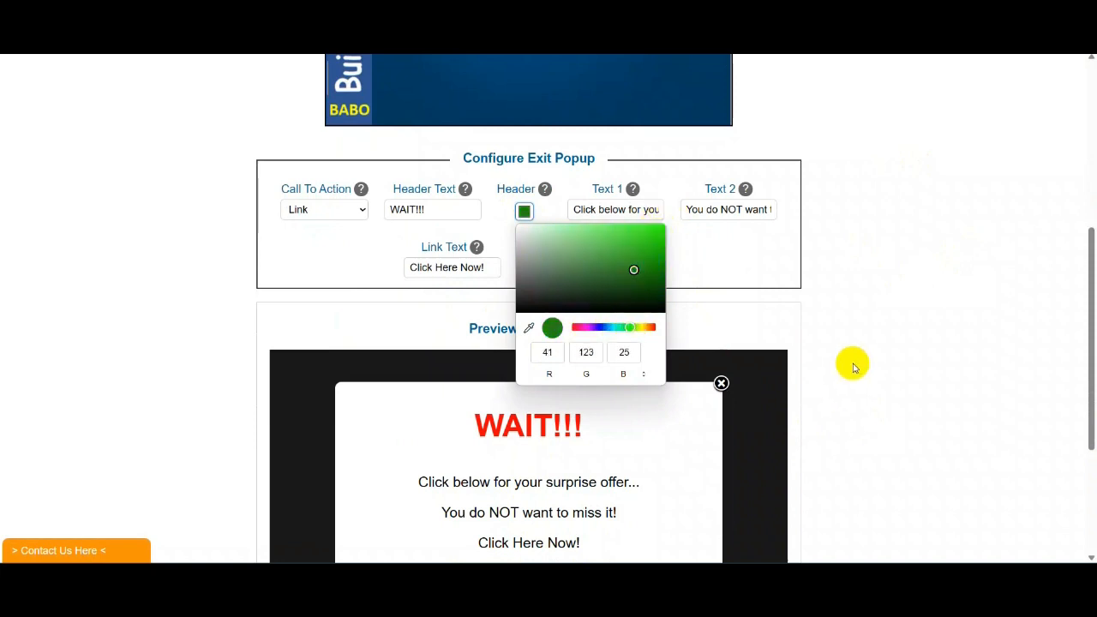
left_click(884, 320)
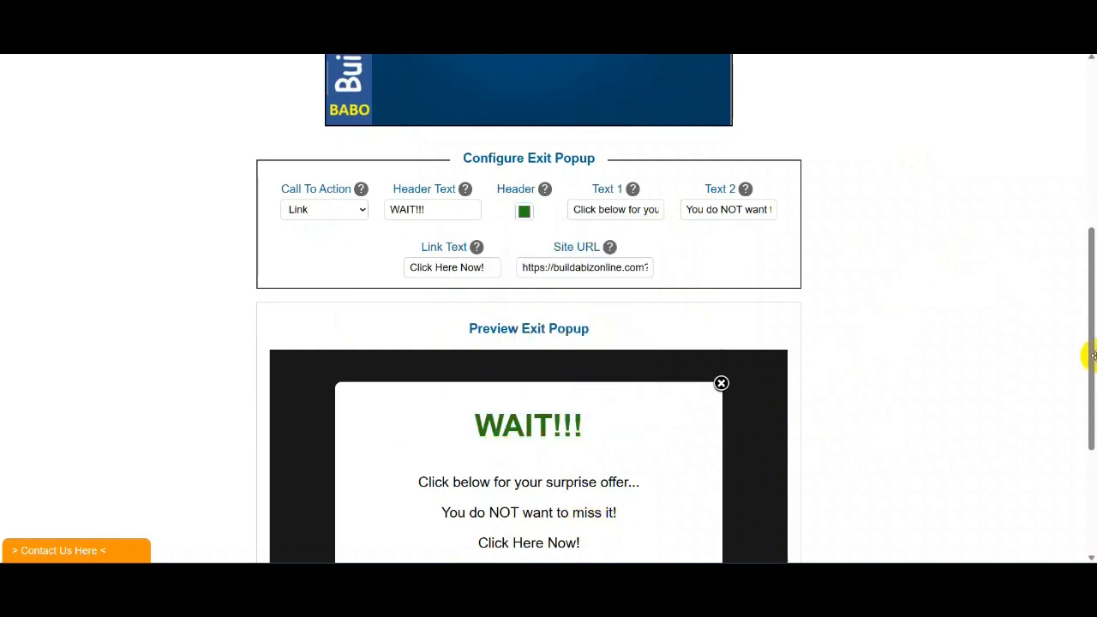
- Set the Call To Action style to Button so Click Here Now! becomes a green button
scroll(901, 377, "down", 3)
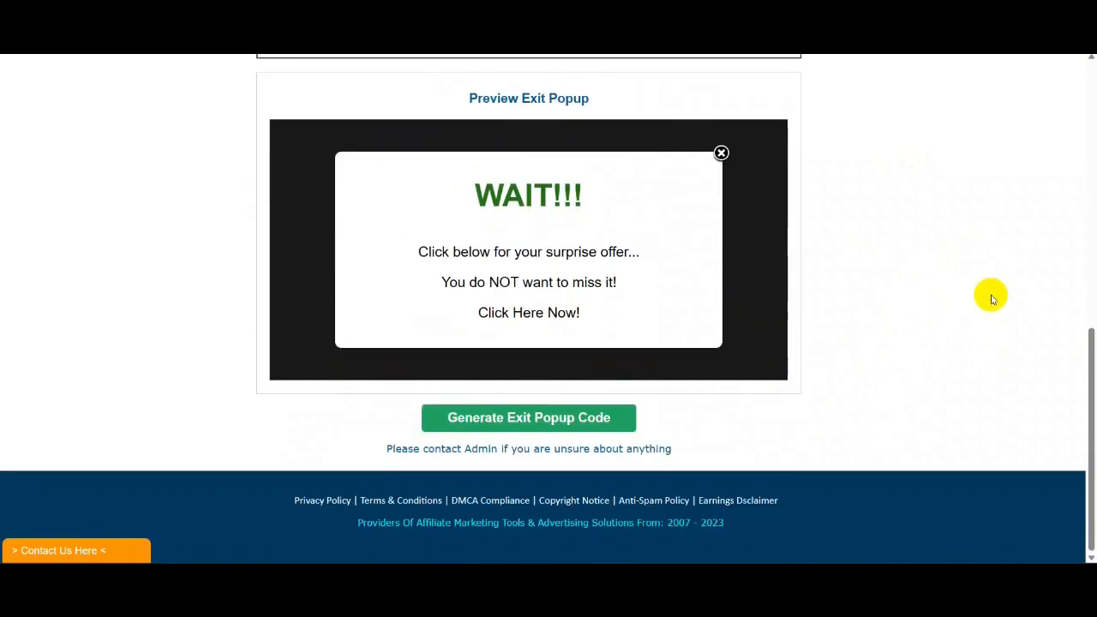
scroll(986, 285, "up", 3)
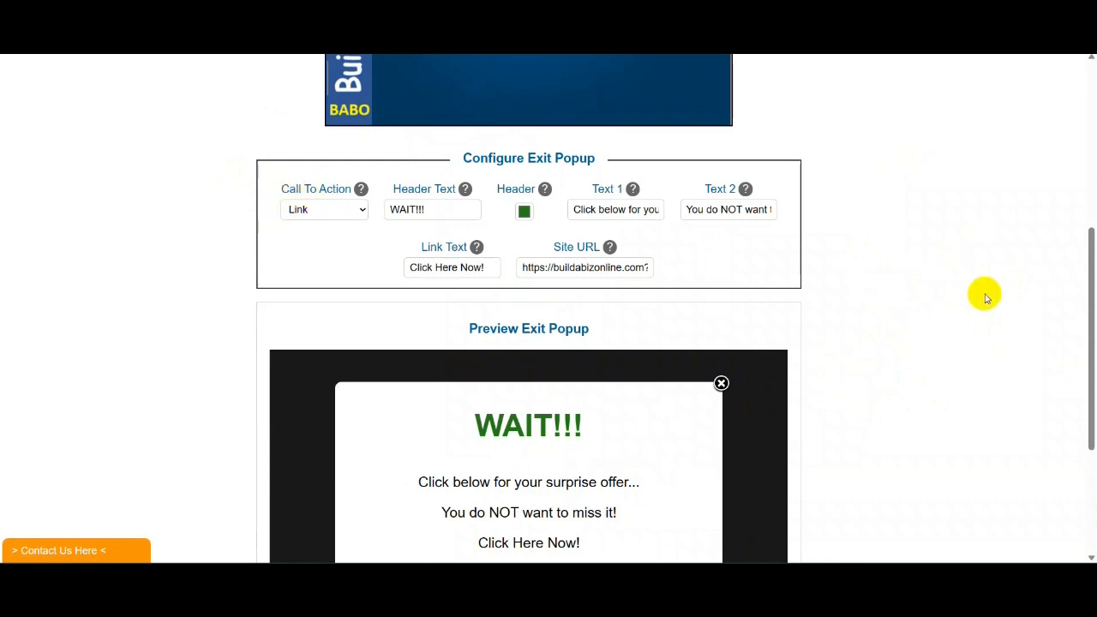
scroll(575, 462, "down", 2)
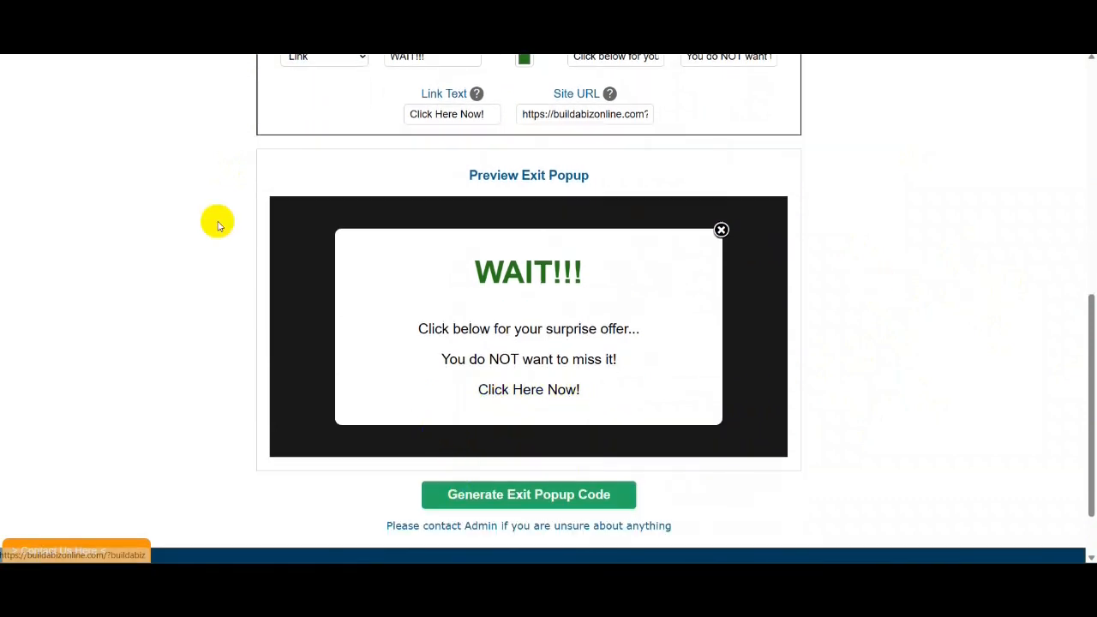
scroll(218, 220, "up", 4)
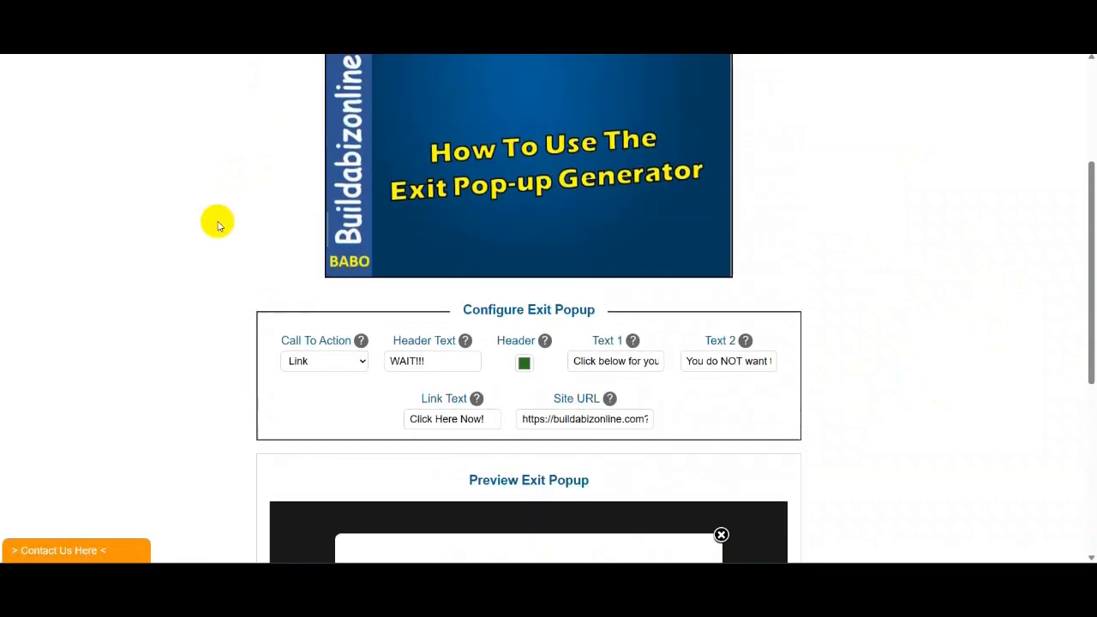
left_click(363, 366)
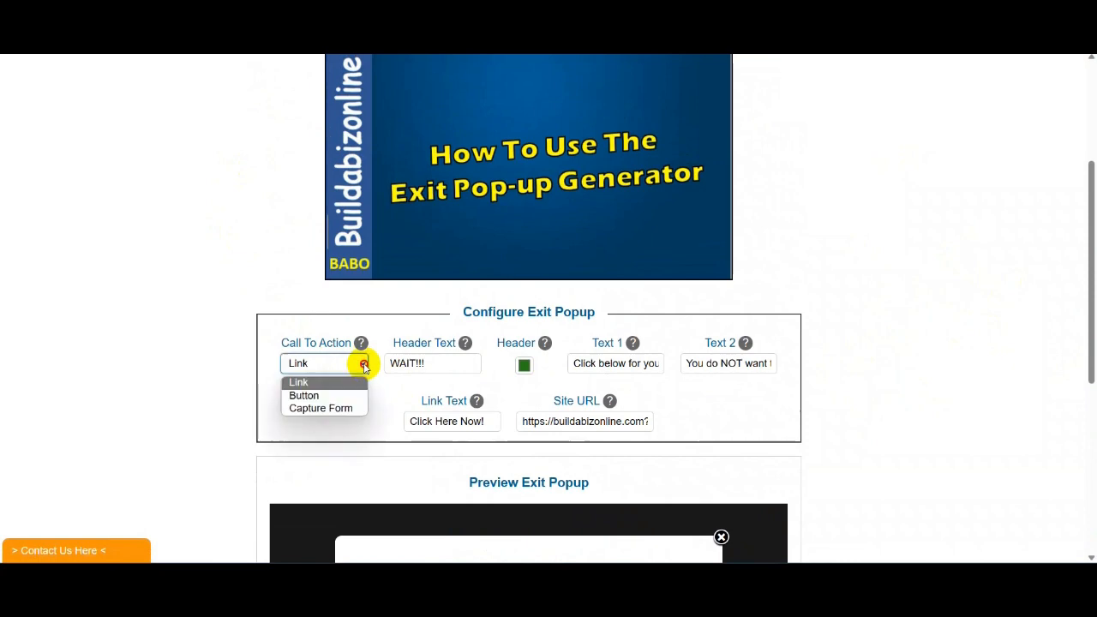
left_click(304, 395)
scroll(1080, 283, "down", 3)
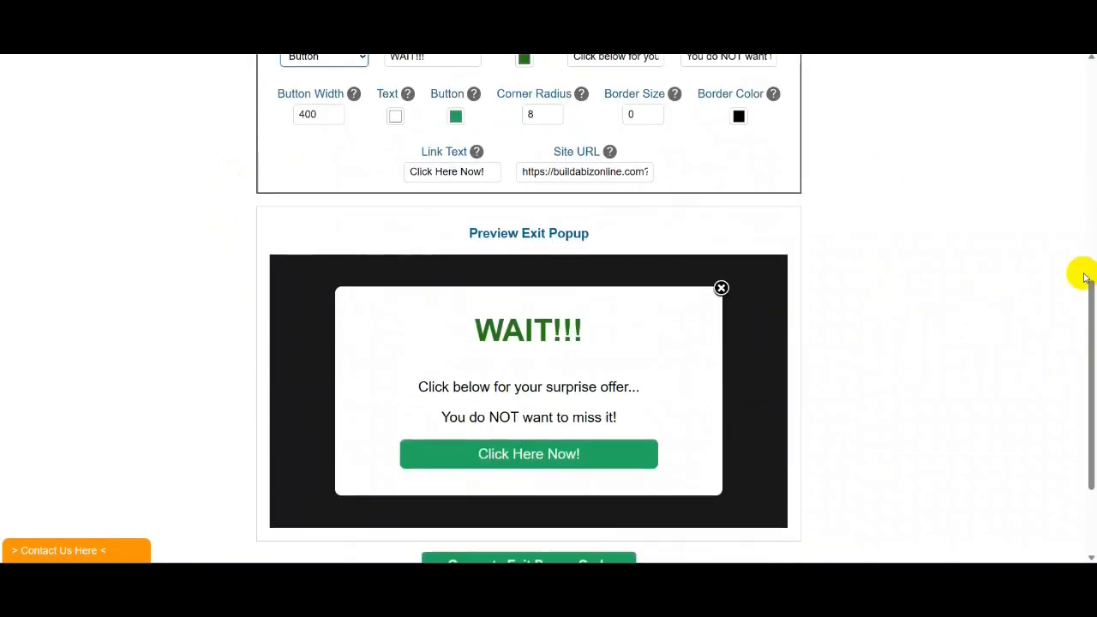
scroll(1083, 276, "down", 1)
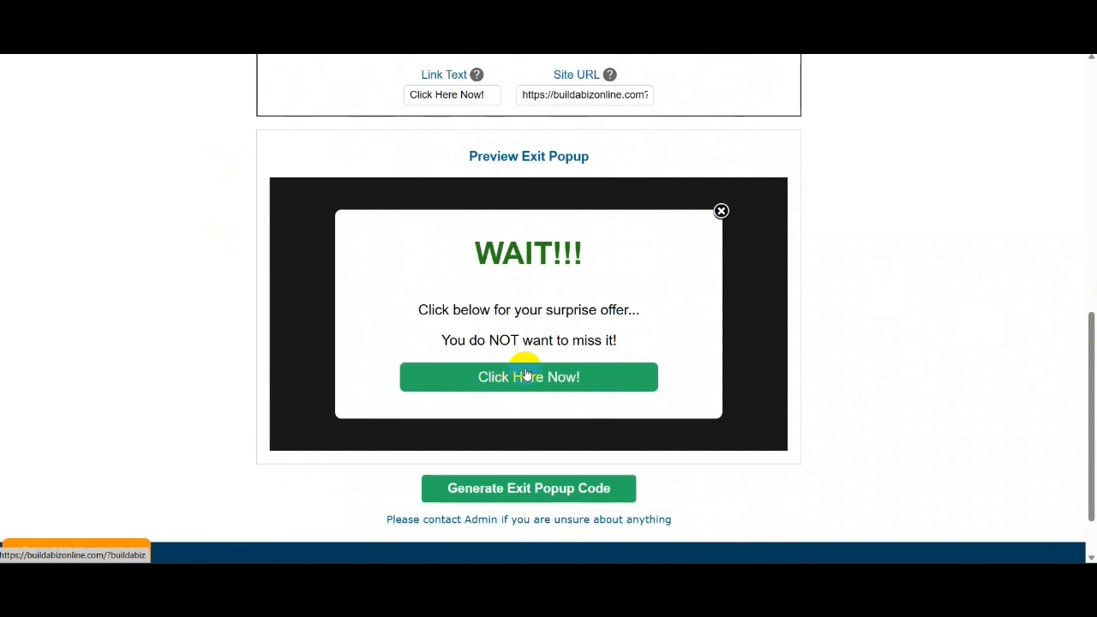
scroll(1088, 377, "down", 1)
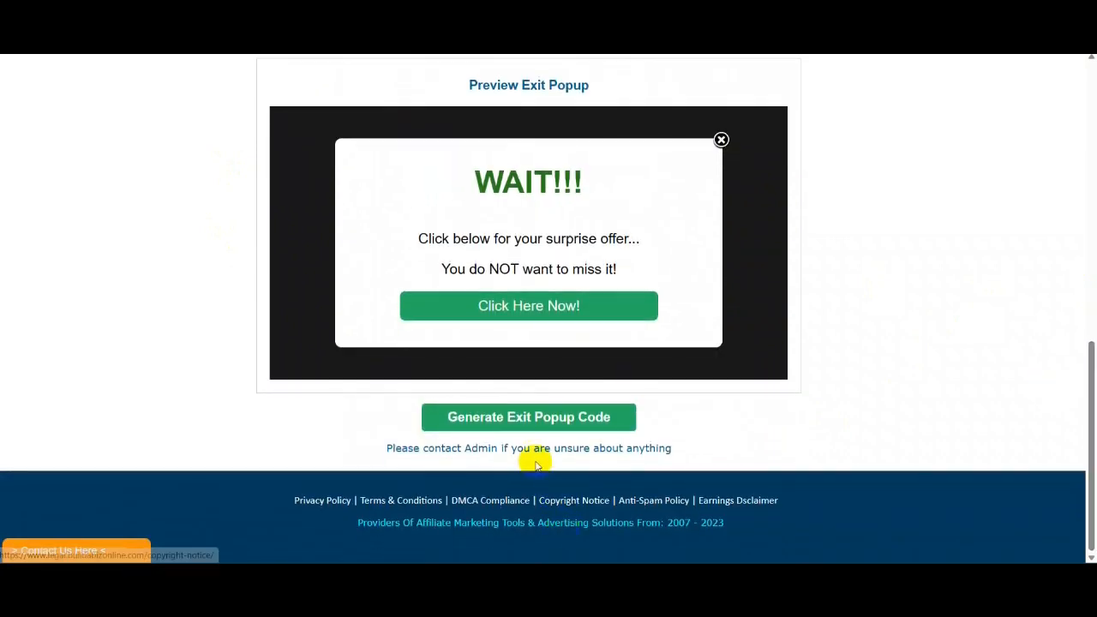
- Generate the exit popup code and copy it to the clipboard
left_click(550, 424)
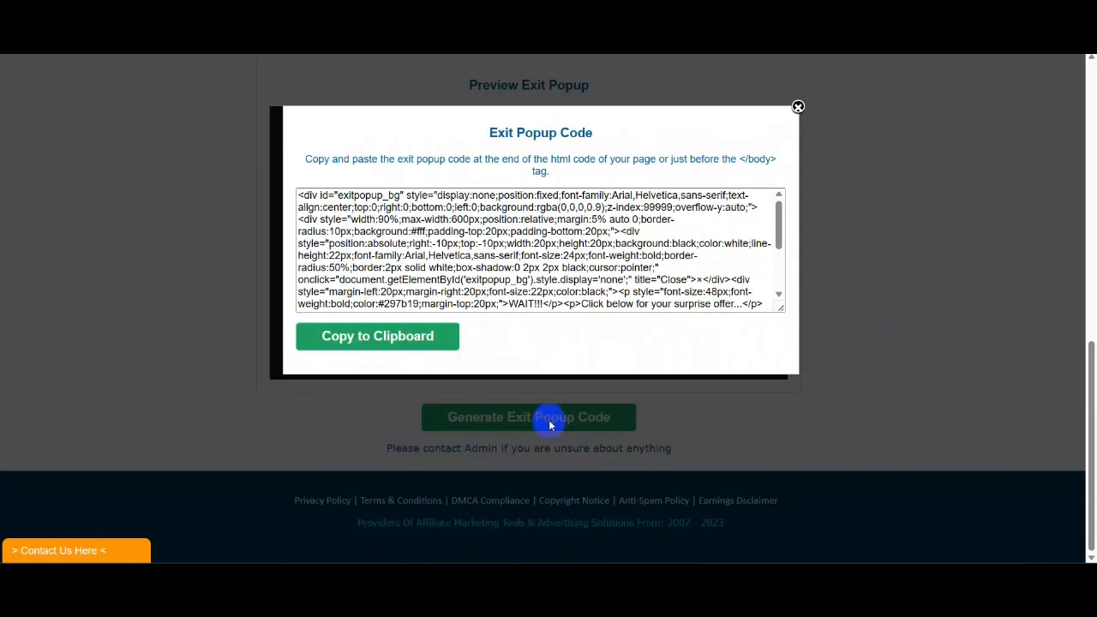
left_click(377, 338)
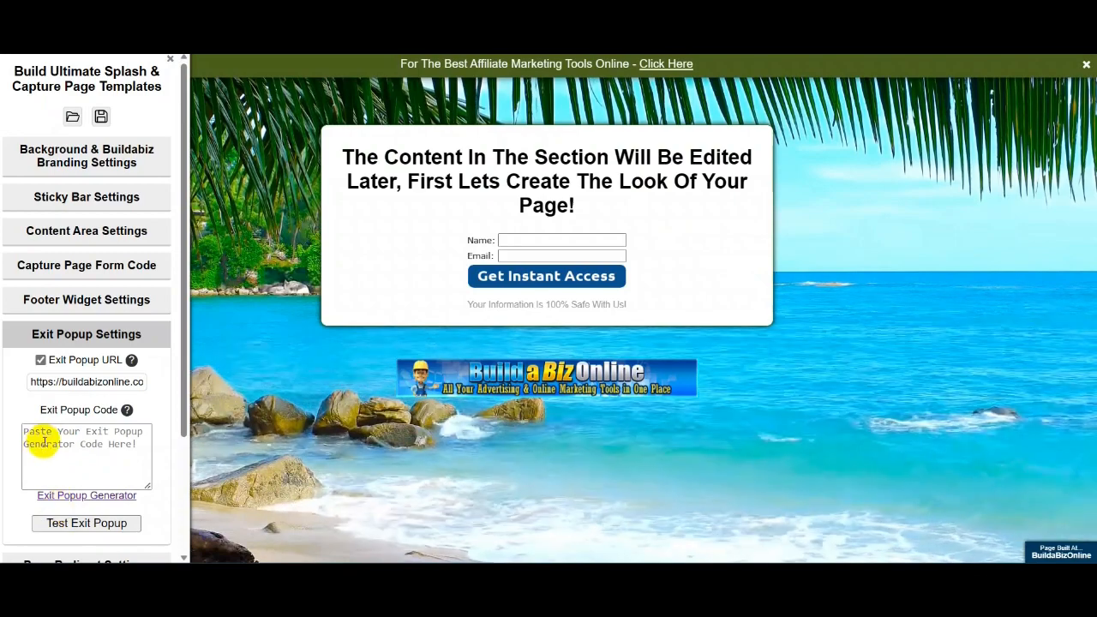
- Paste the exit popup script into the Exit Popup Code box and test that the WAIT!!! popup appears
right_click(43, 444)
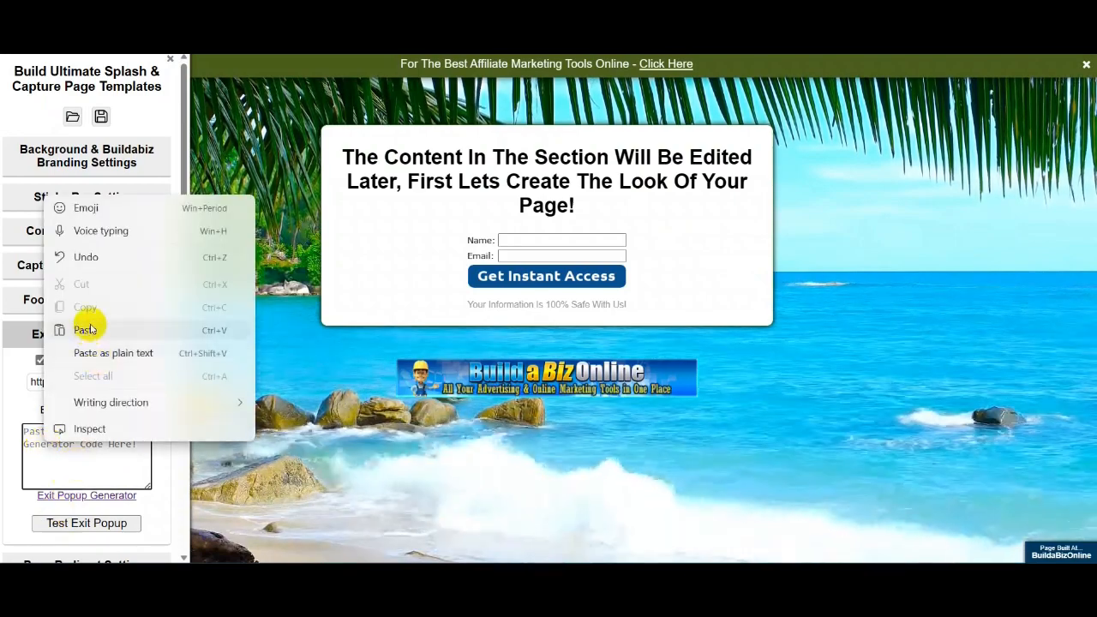
left_click(85, 330)
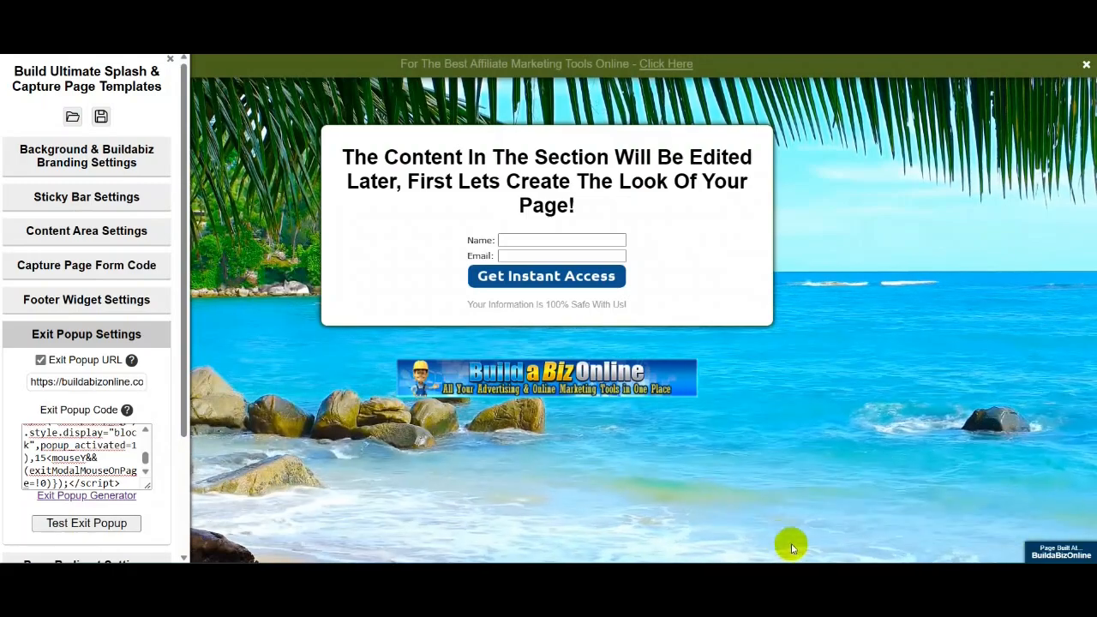
left_click(94, 527)
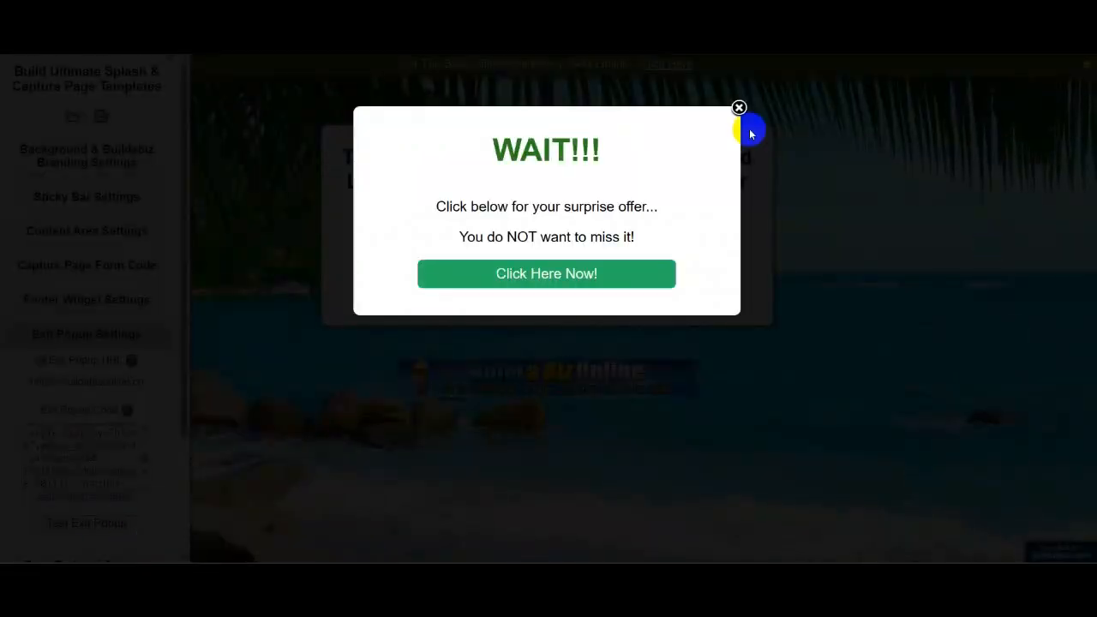
left_click(739, 107)
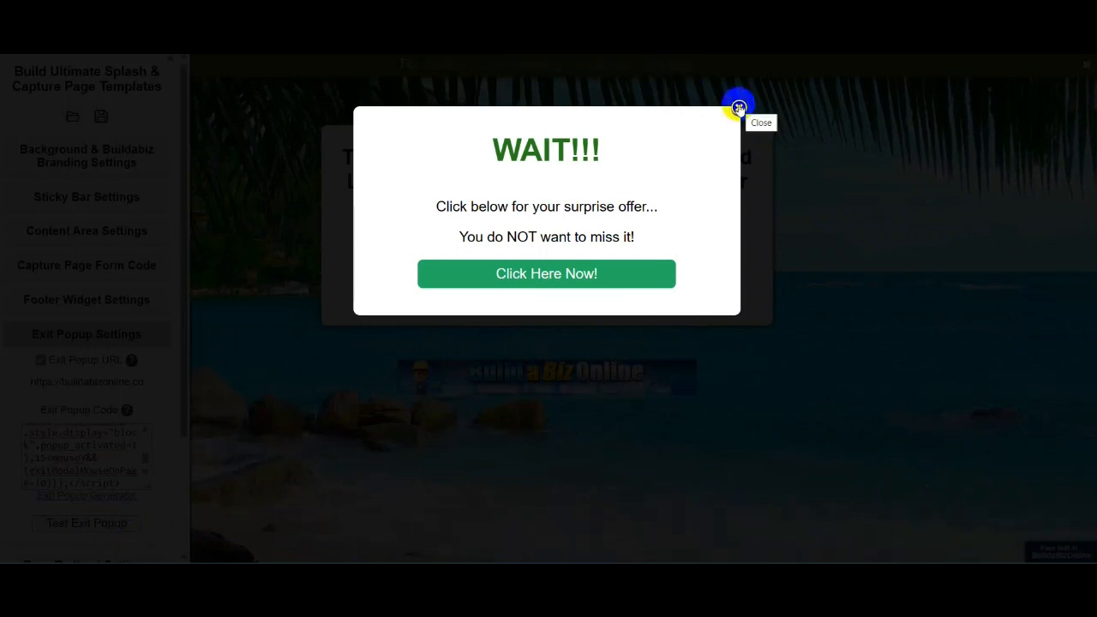
left_click(738, 107)
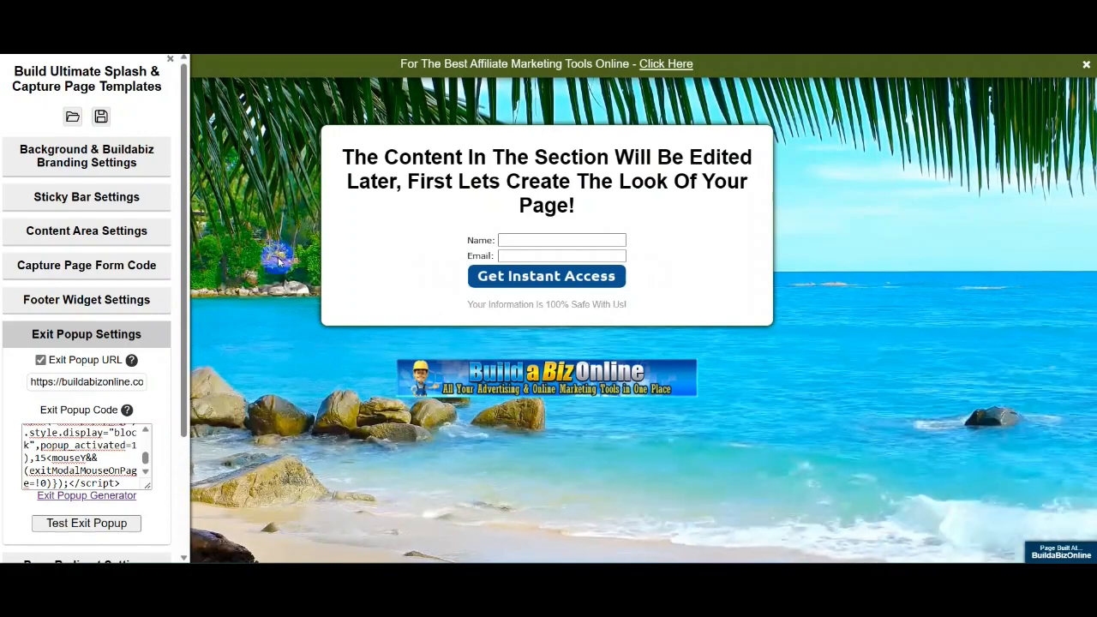
left_click_drag(180, 326, 191, 465)
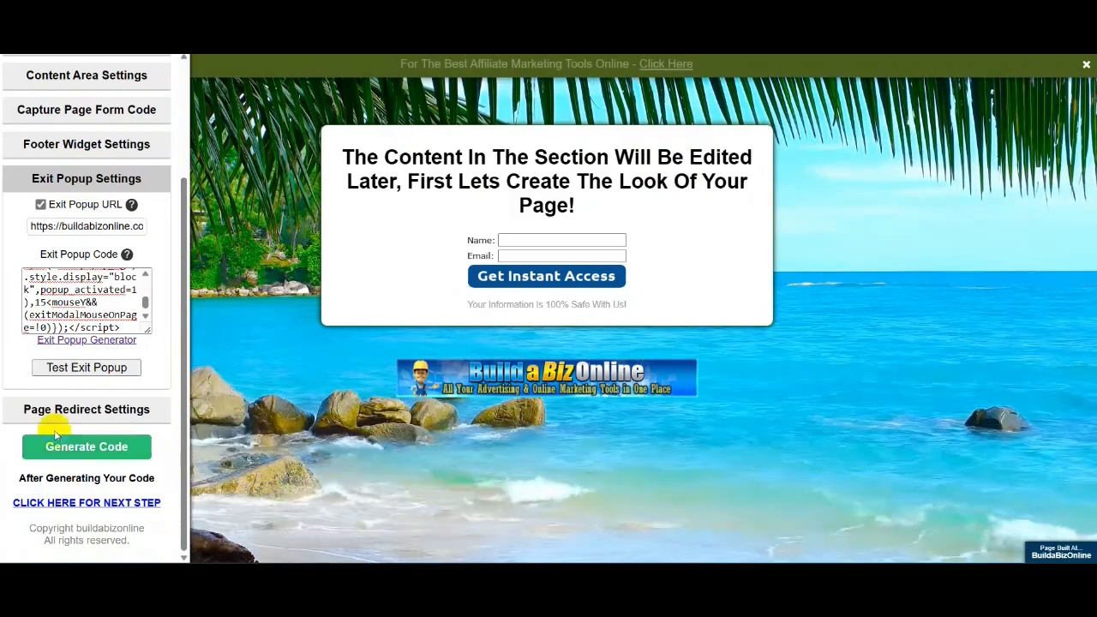
- Untick Page Redirect URL in Page Redirect Settings, then generate the splash page code
left_click(81, 415)
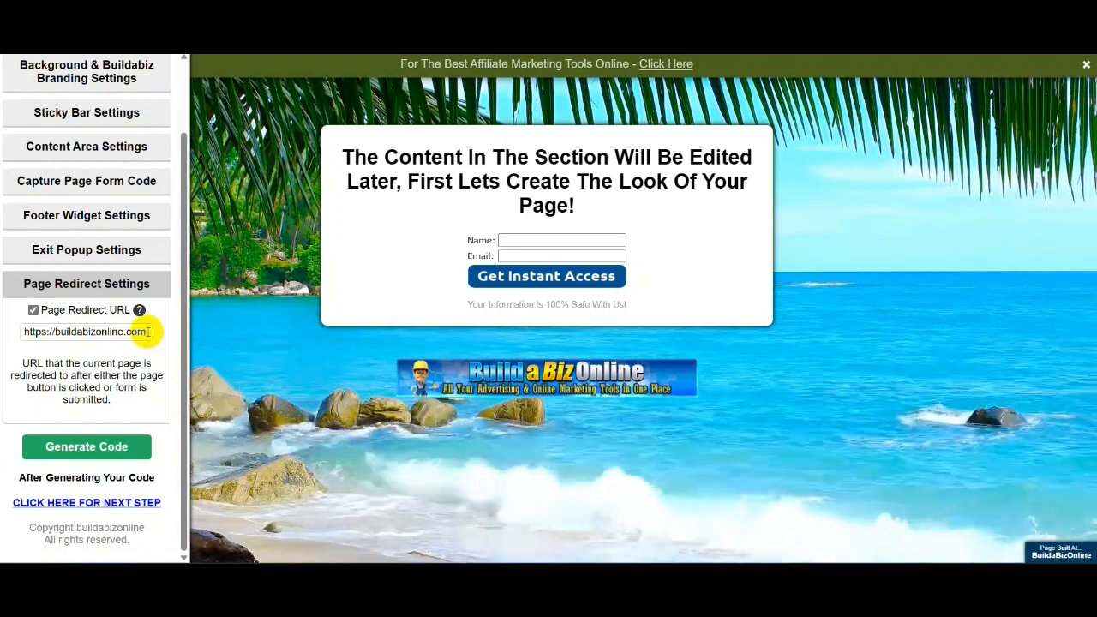
left_click(148, 331)
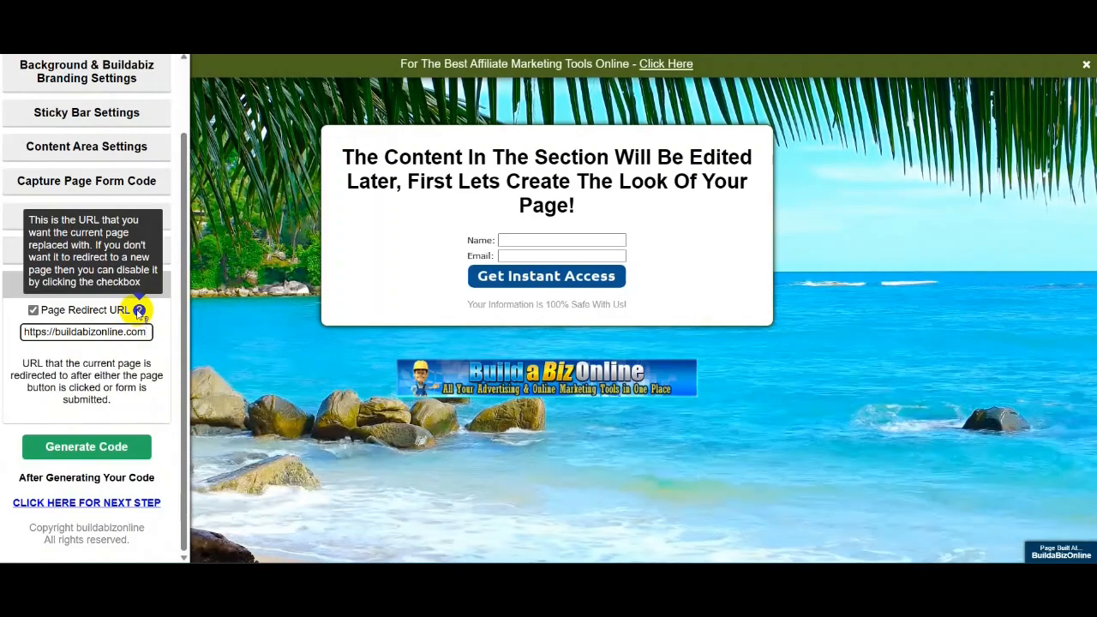
left_click(32, 310)
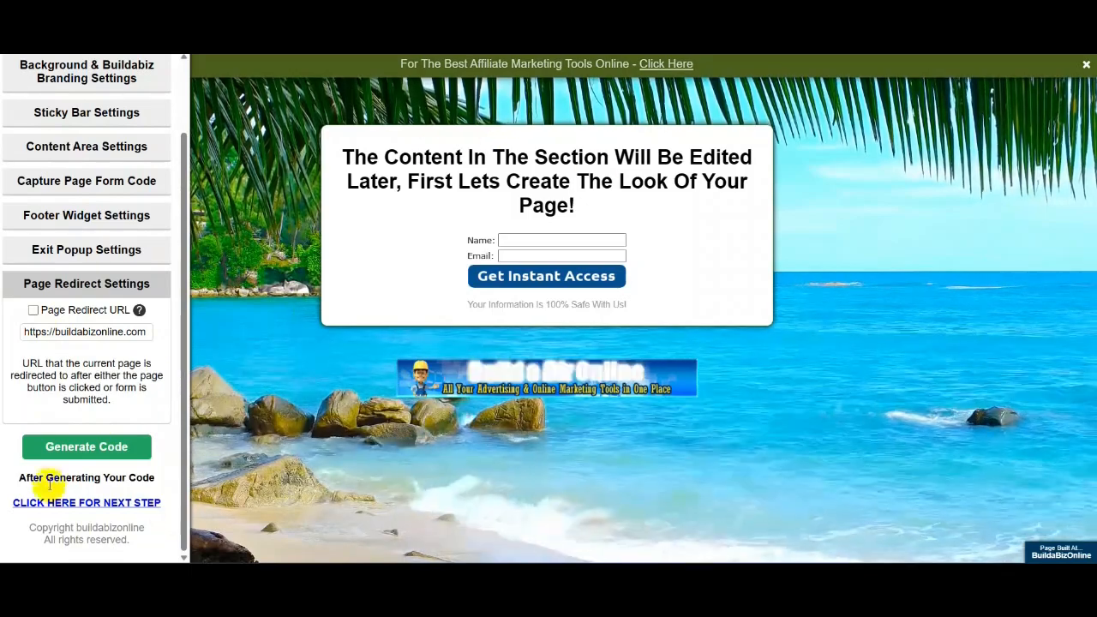
left_click(78, 448)
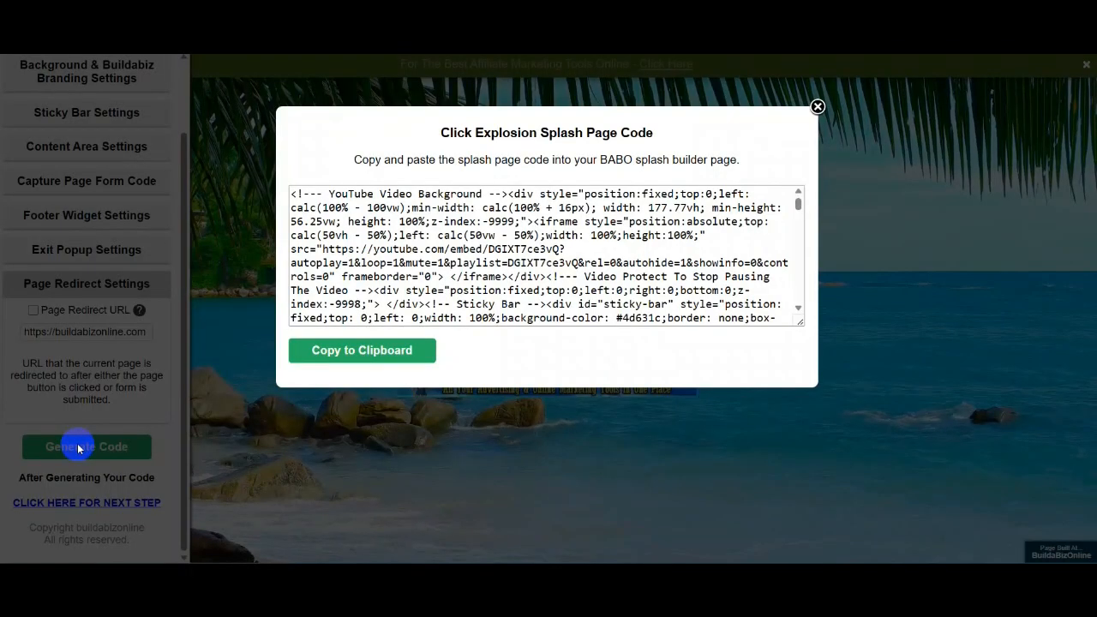
- Copy the generated splash page code to the clipboard and close the code window
left_click(361, 353)
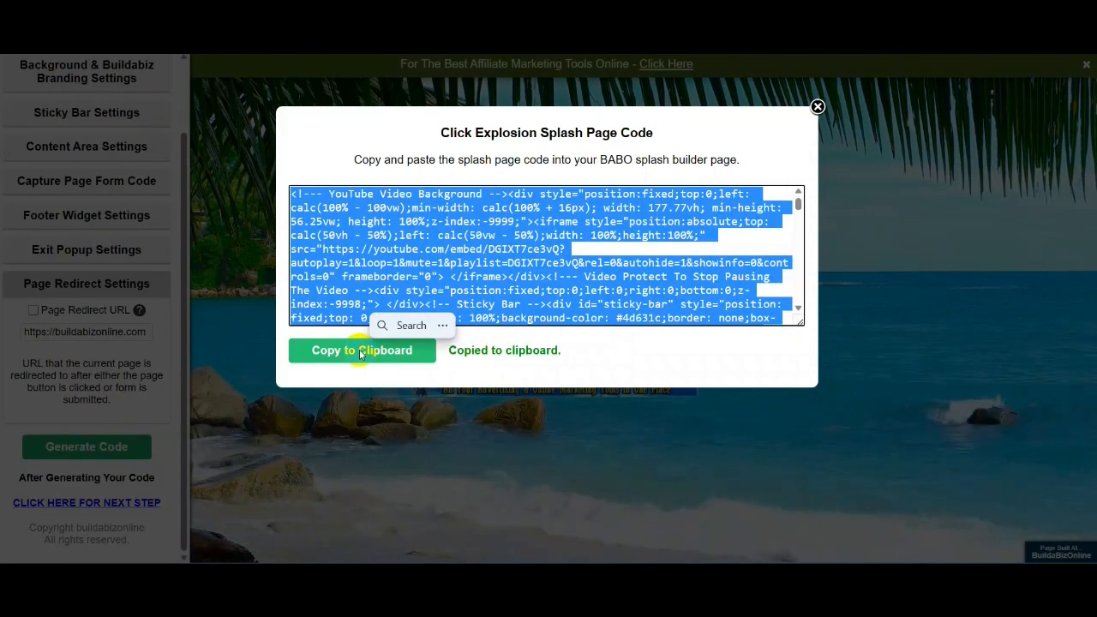
left_click(817, 109)
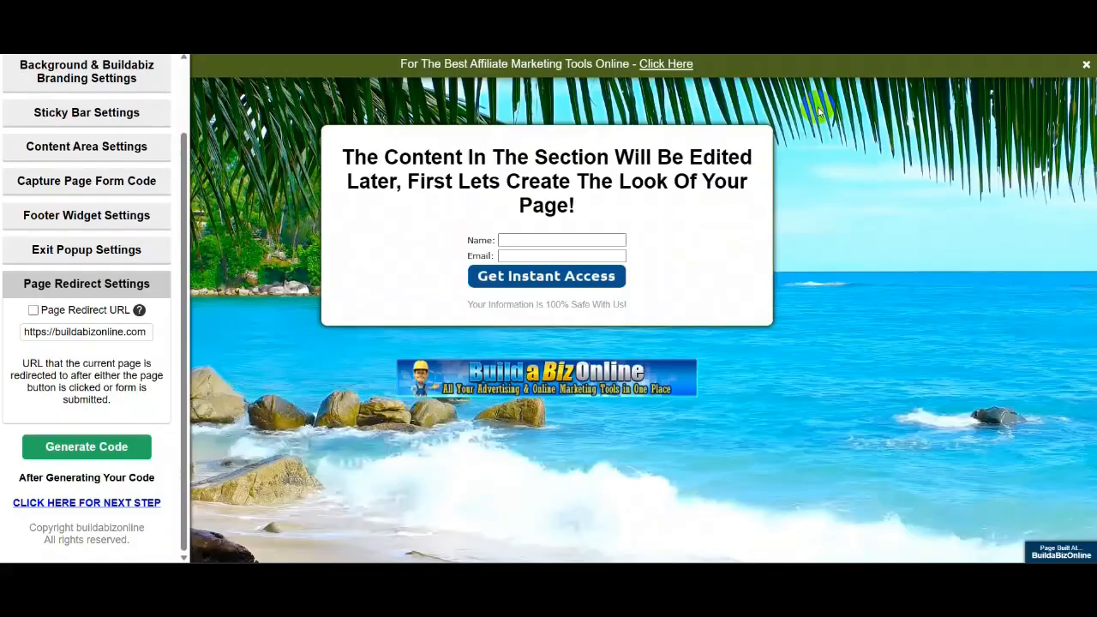
- Continue to the Build Unlimited Splash Pages list and scroll down to the new-page name field
left_click(74, 503)
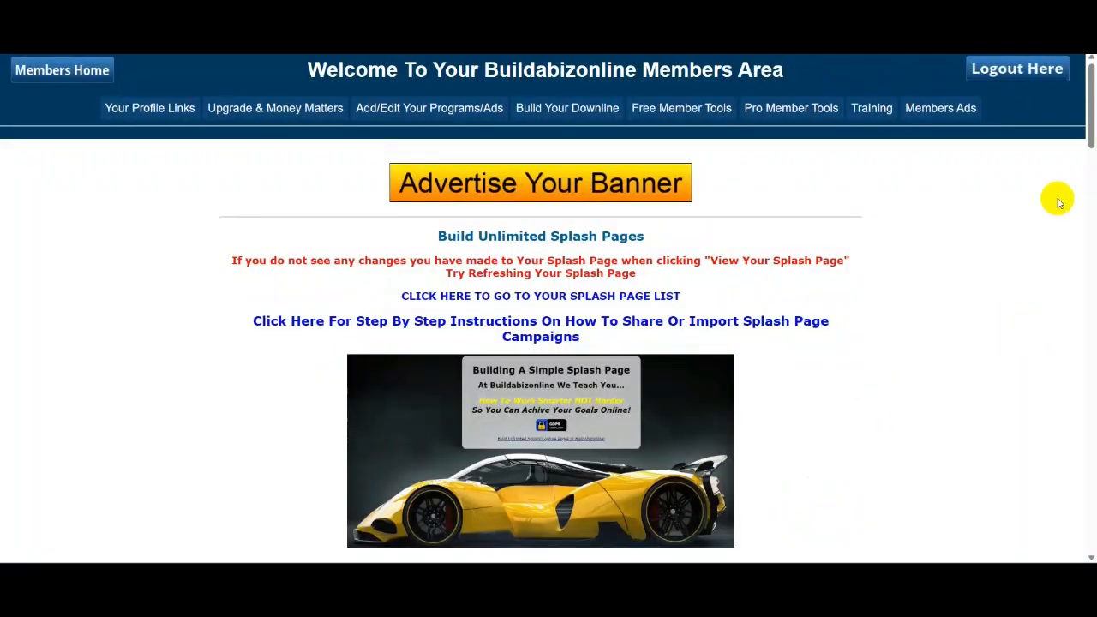
scroll(878, 206, "down", 4)
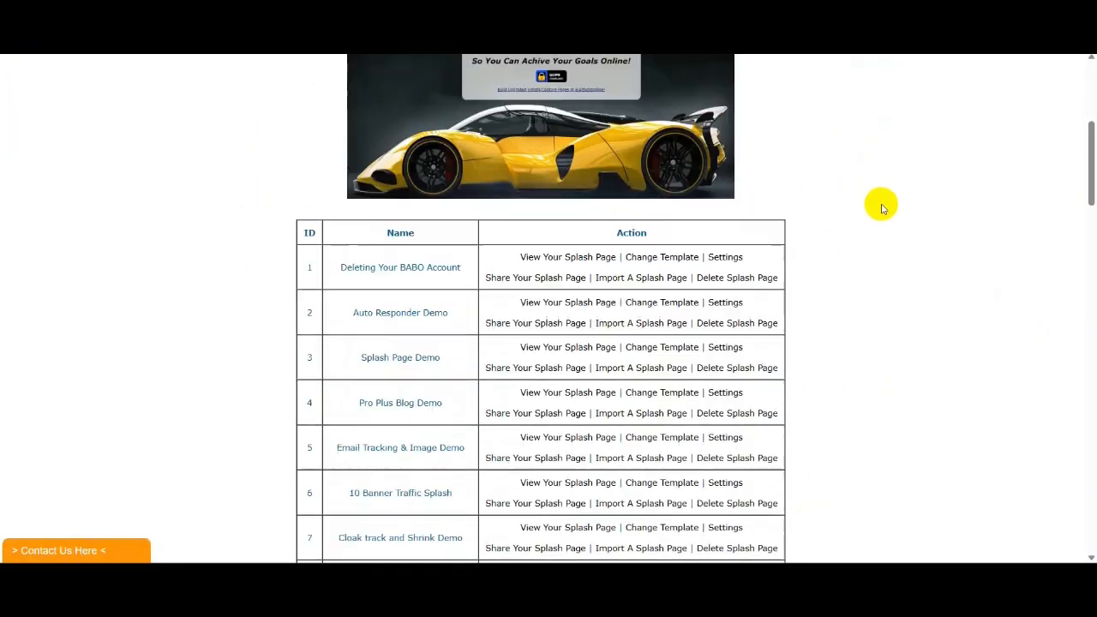
scroll(882, 208, "down", 20)
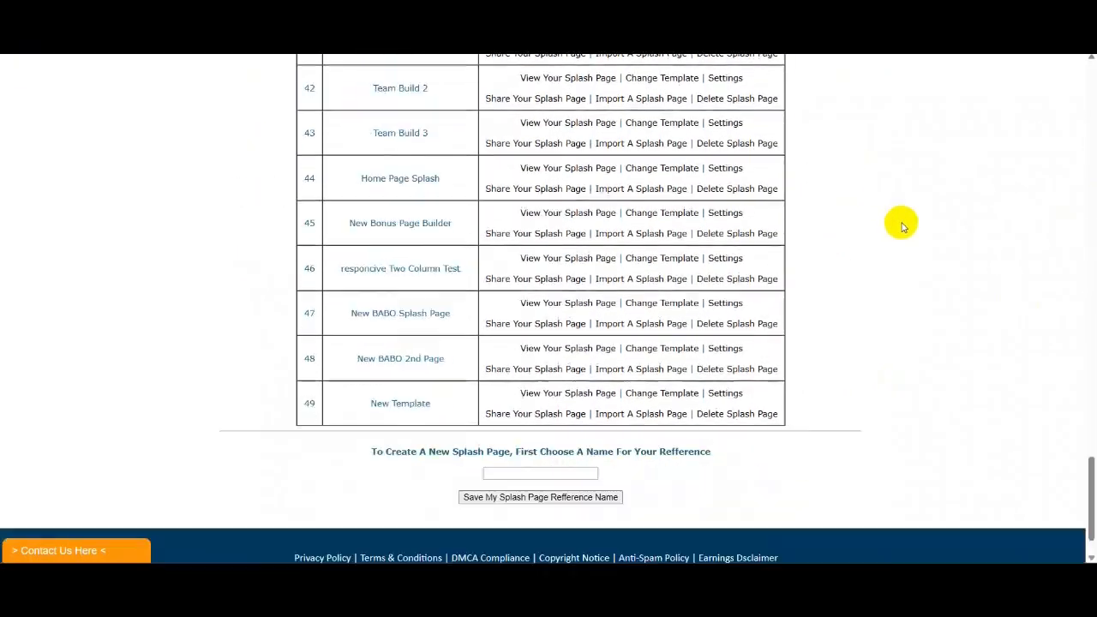
scroll(901, 226, "down", 1)
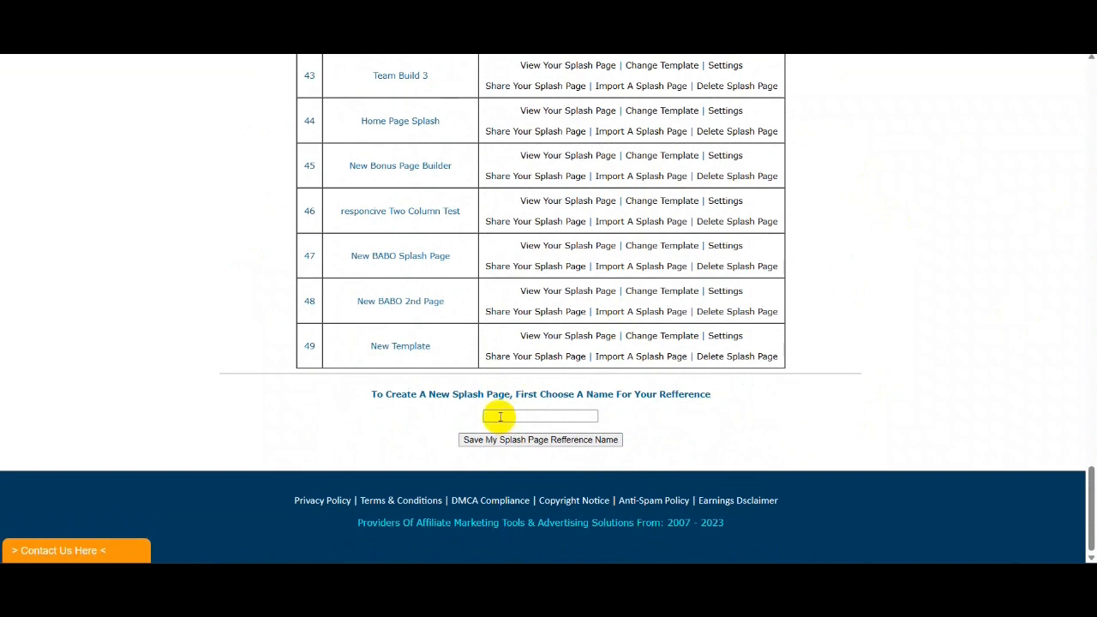
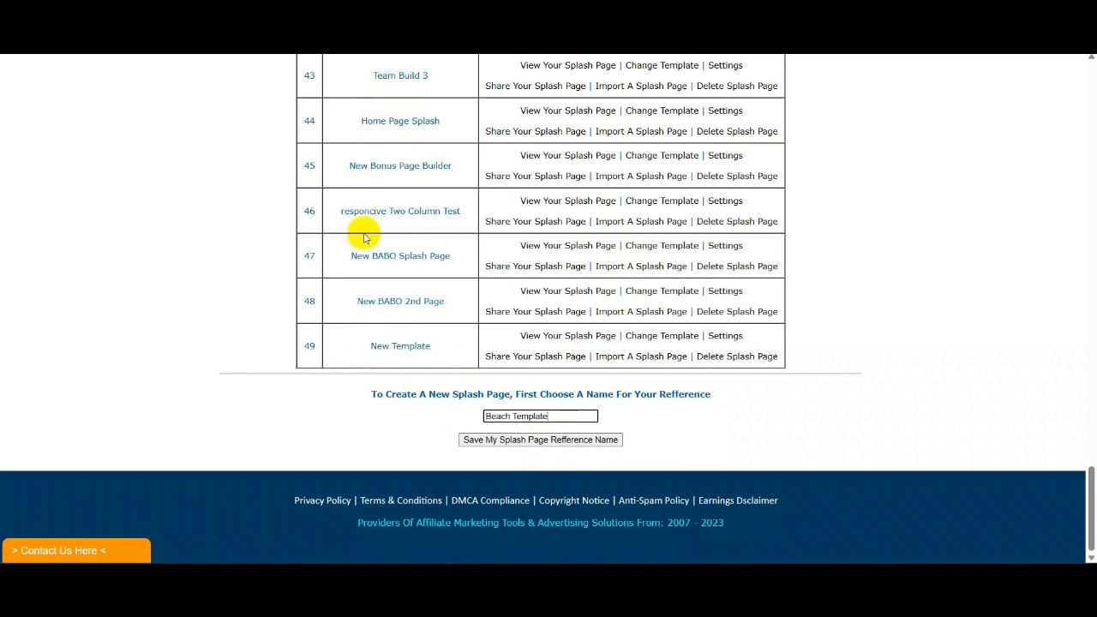
- Save the new page as 'Beach Template' and give it the Blank Template Add Your Own html Code template
left_click(541, 439)
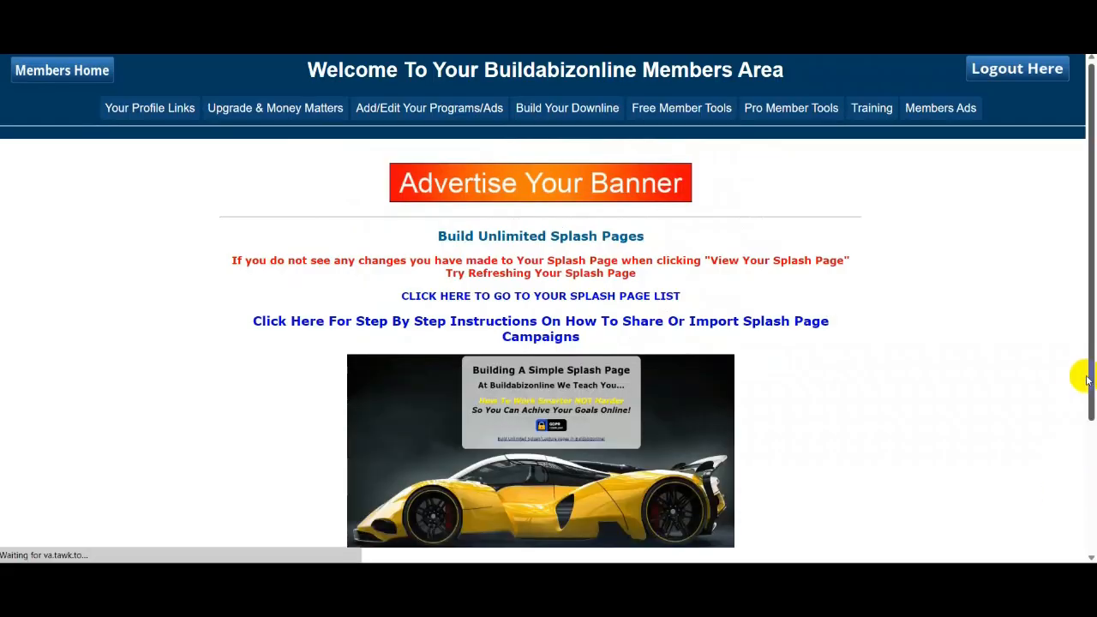
scroll(1086, 380, "down", 3)
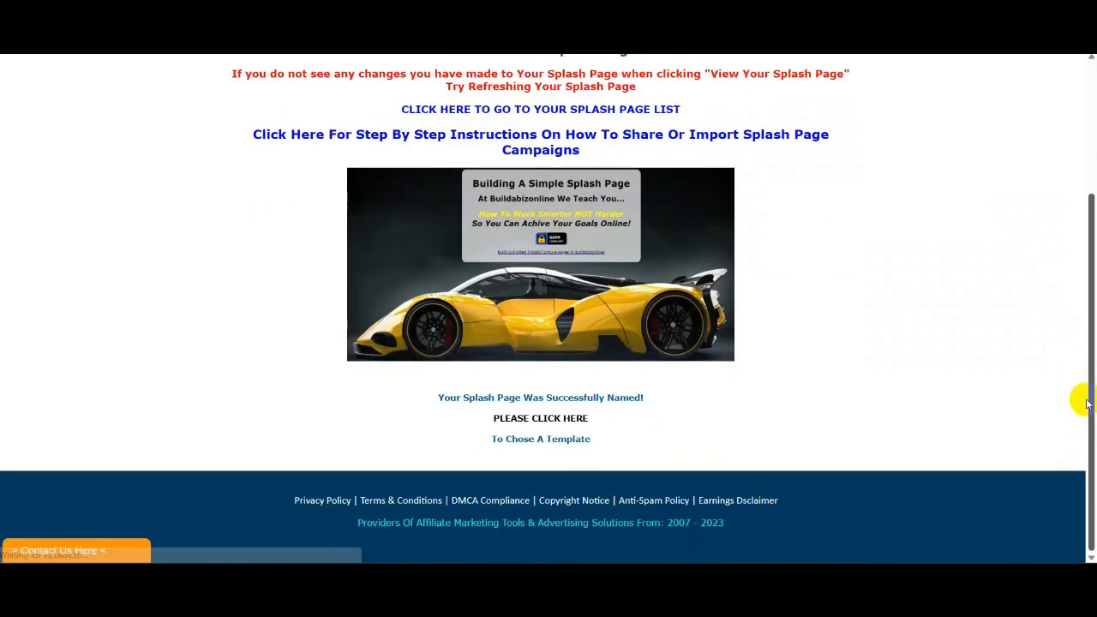
left_click(535, 419)
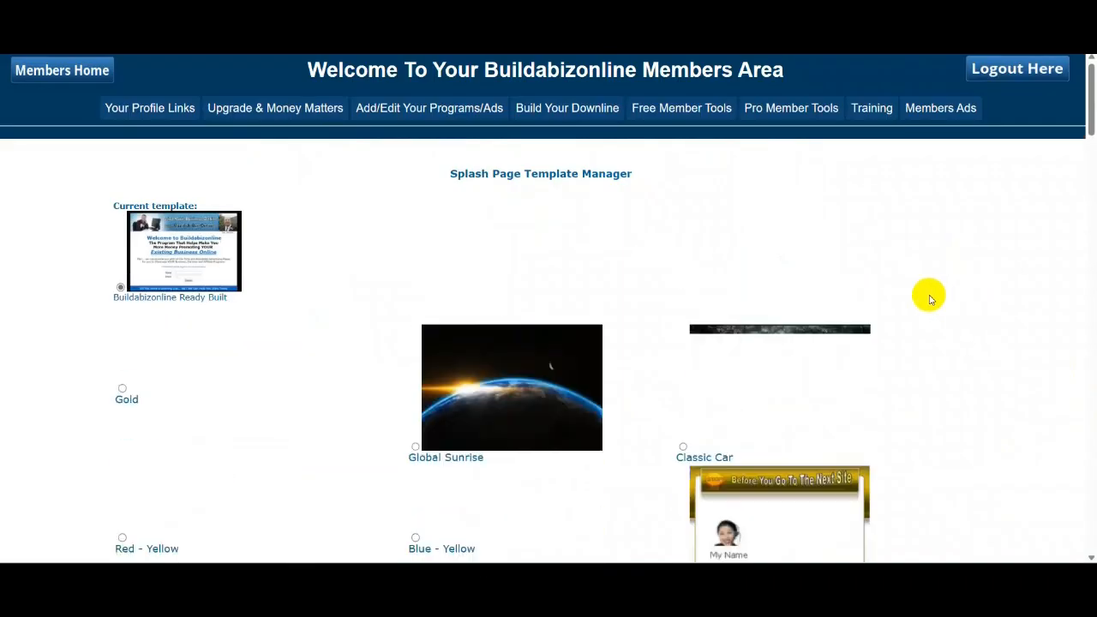
scroll(931, 304, "down", 3)
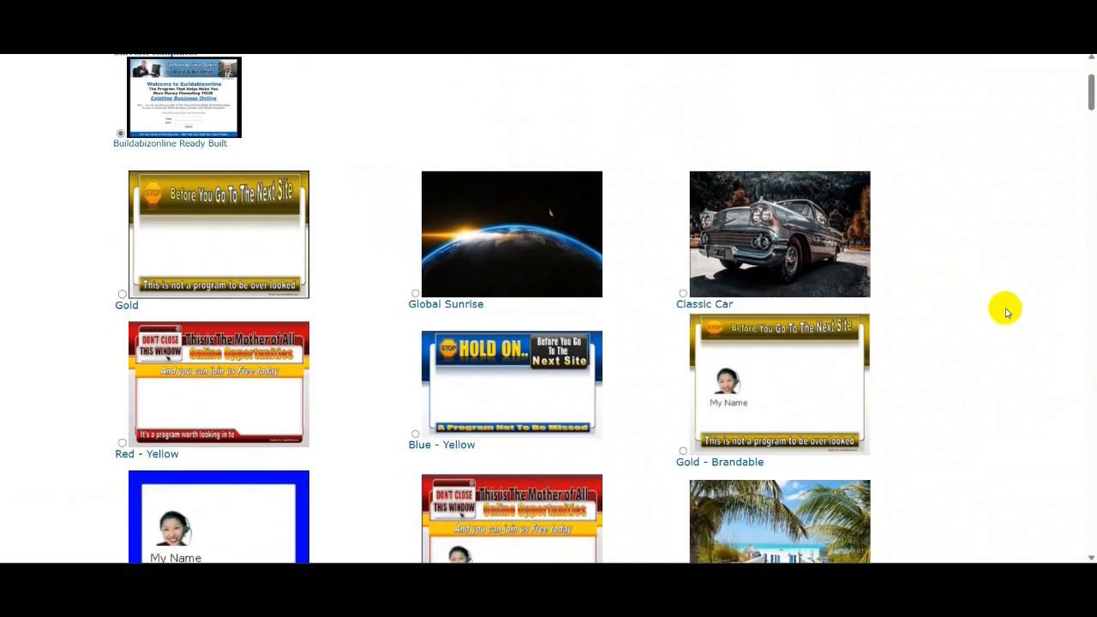
scroll(1000, 317, "down", 13)
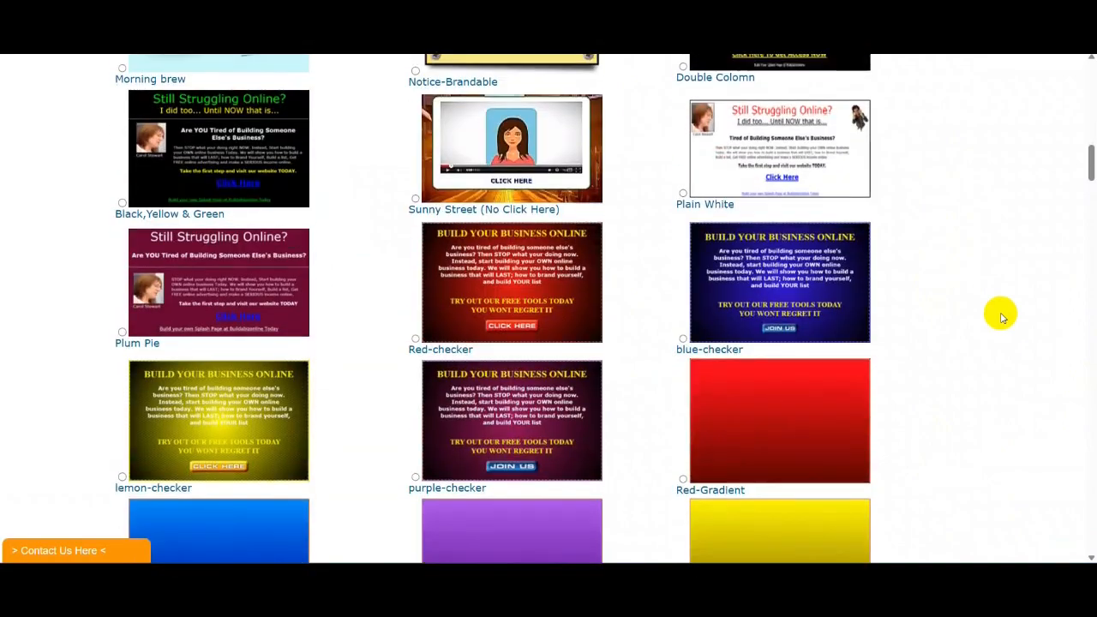
scroll(1000, 317, "down", 13)
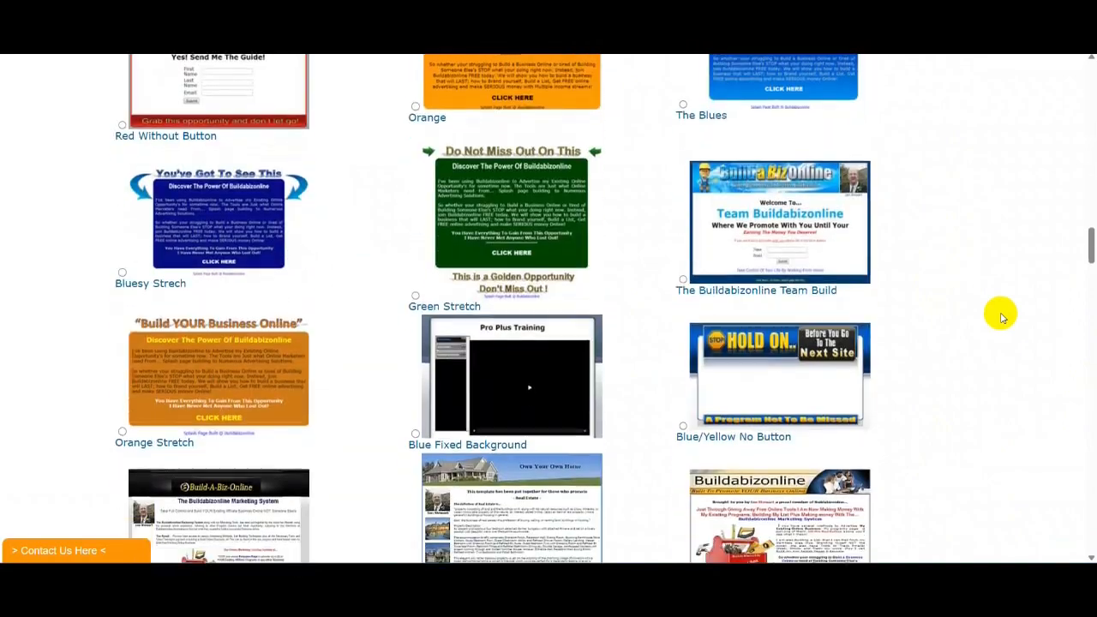
scroll(1001, 317, "down", 3)
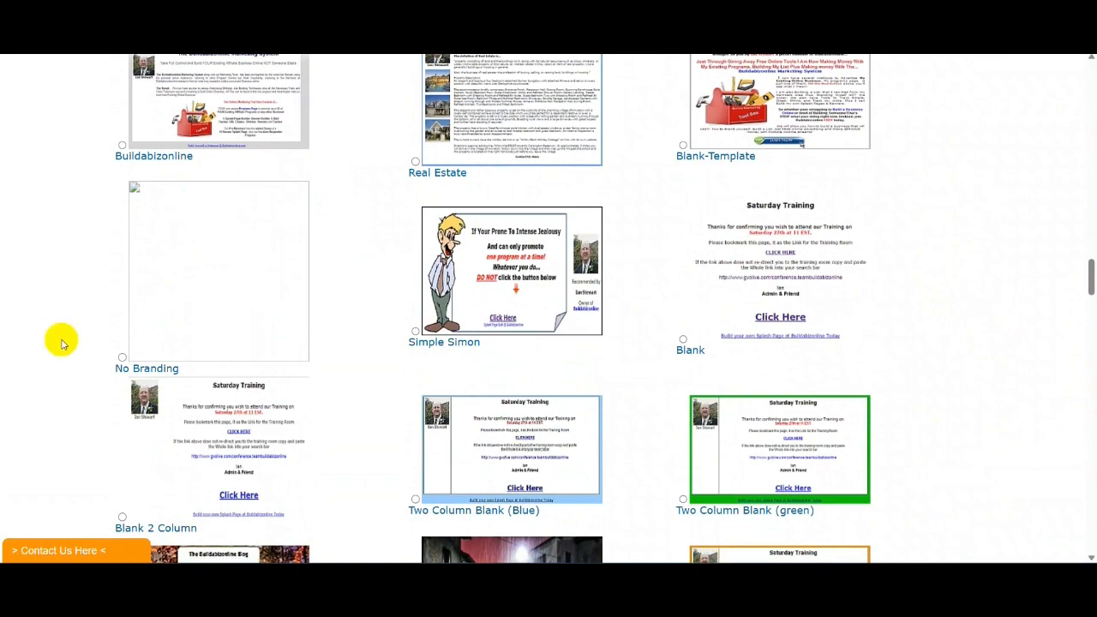
scroll(1086, 326, "down", 15)
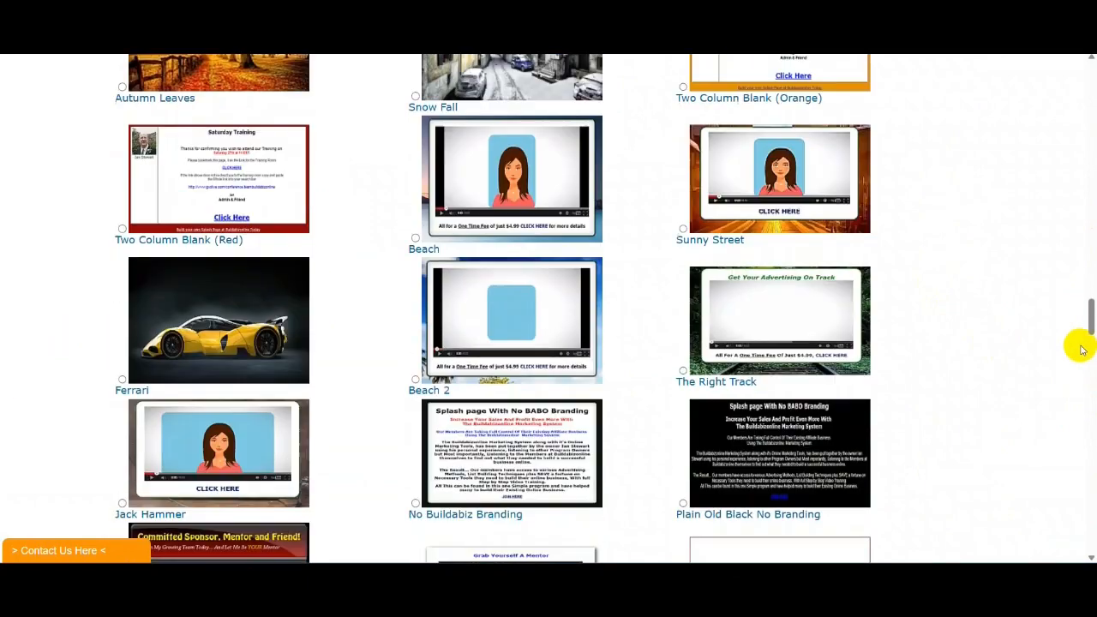
scroll(994, 294, "down", 2)
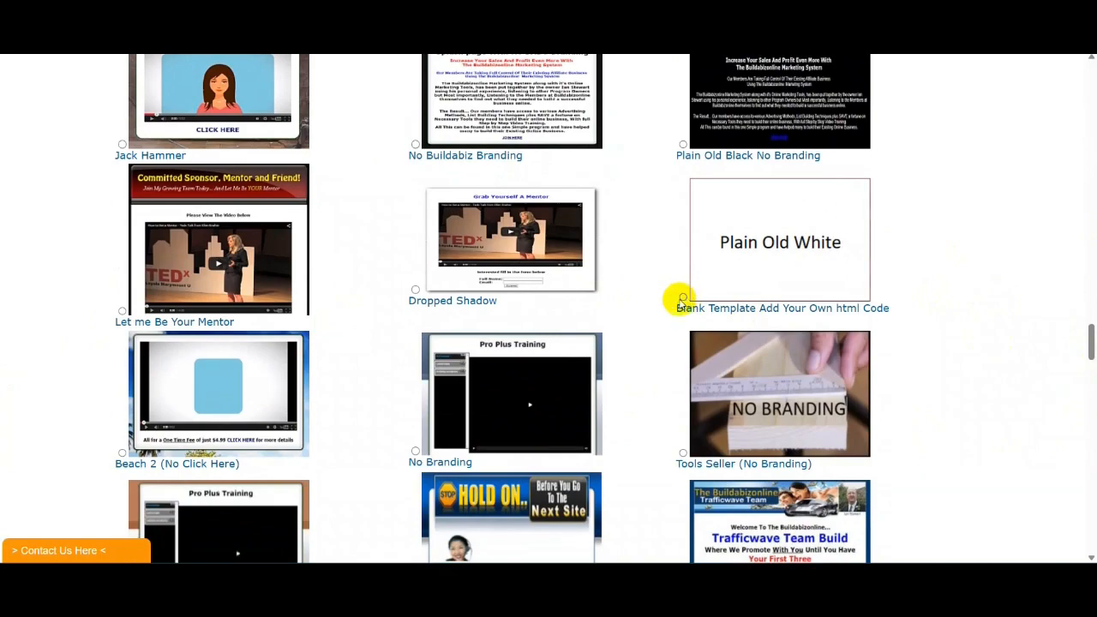
scroll(951, 331, "down", 20)
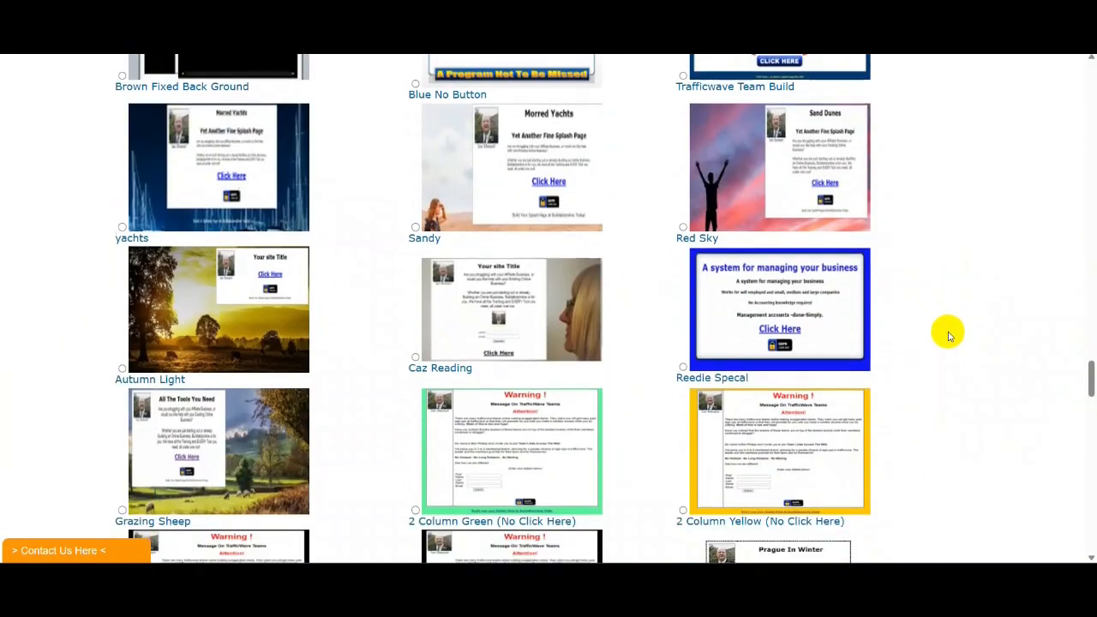
scroll(949, 332, "down", 15)
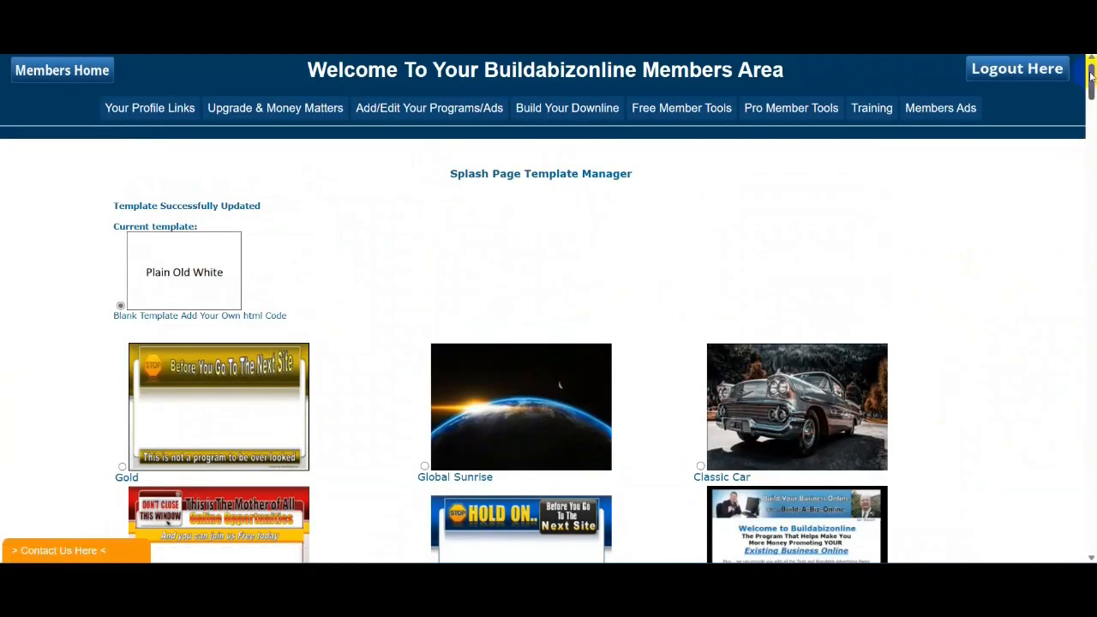
left_click_drag(1089, 77, 1090, 533)
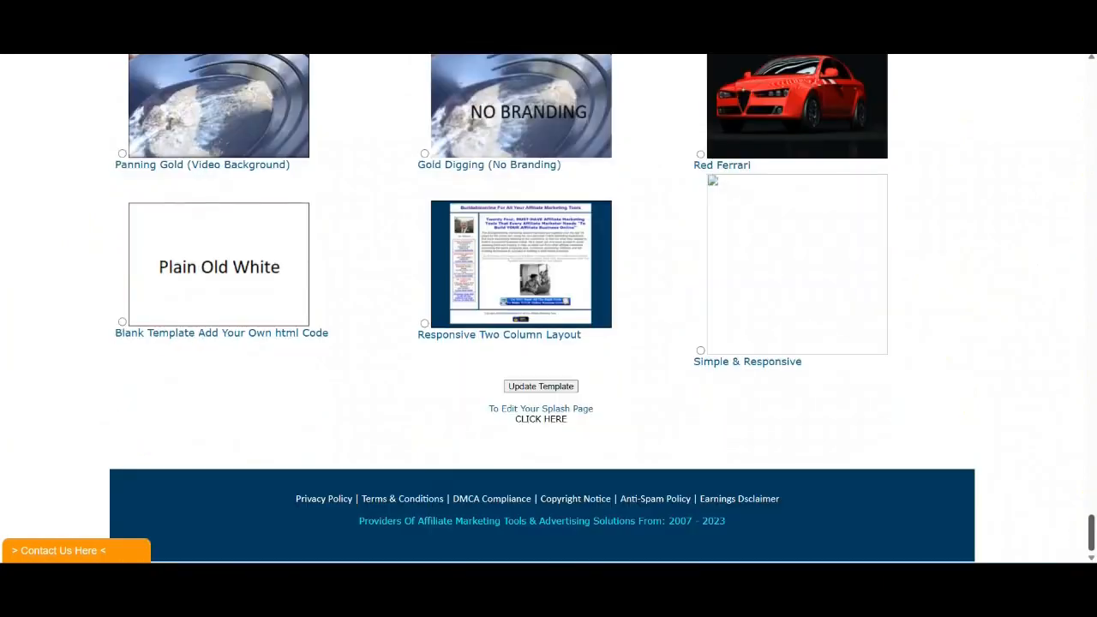
- Open the Beach Template editing form and copy the generated Click Explosion page code
left_click(536, 419)
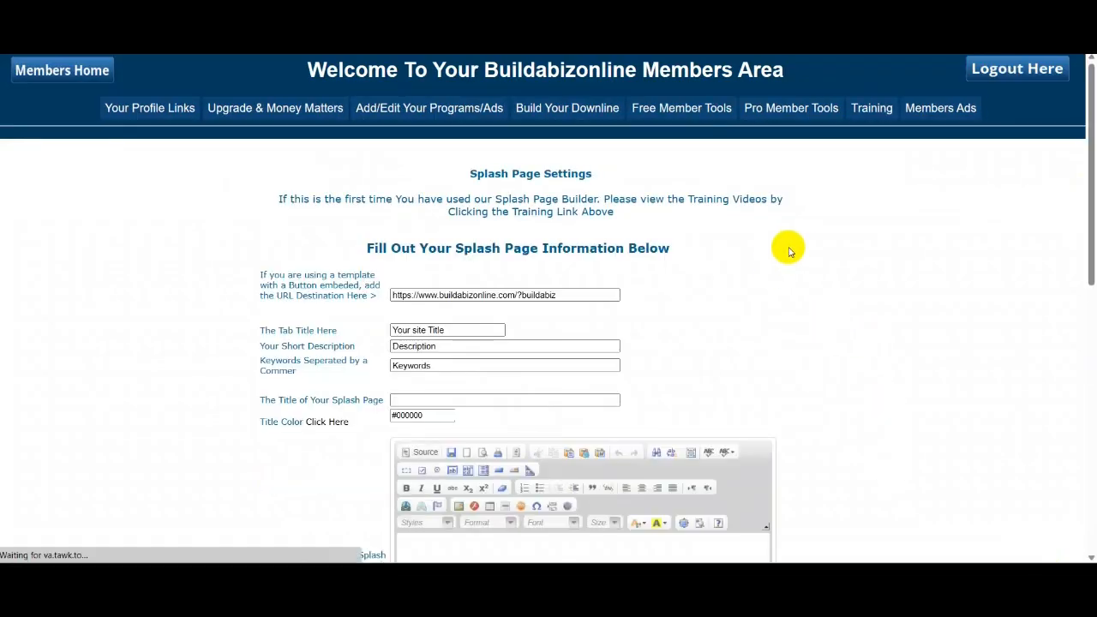
scroll(786, 245, "down", 3)
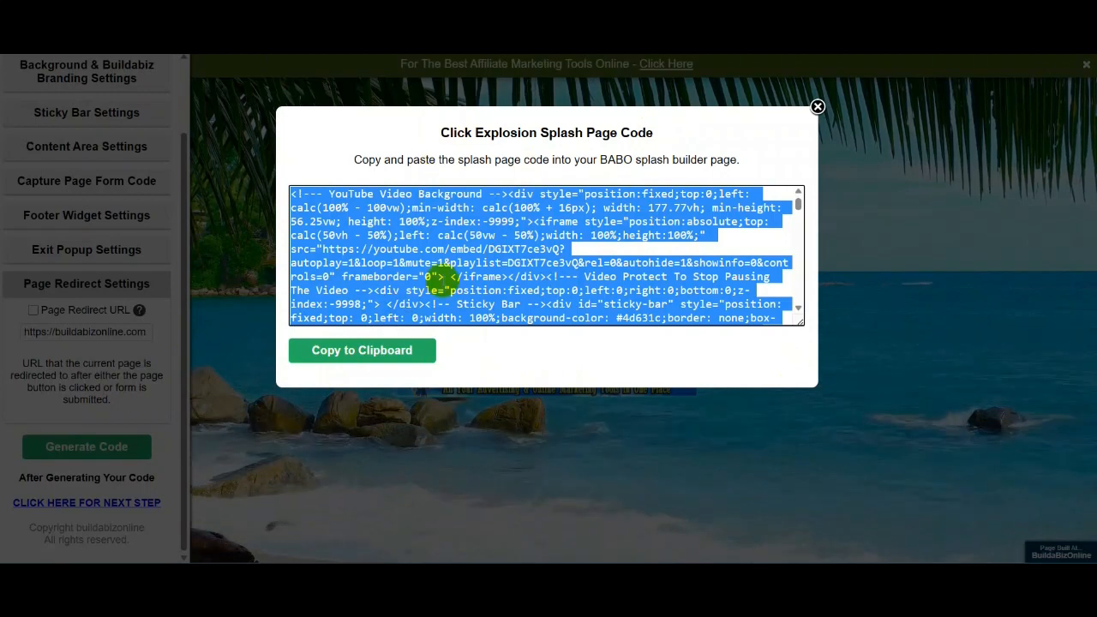
left_click(364, 351)
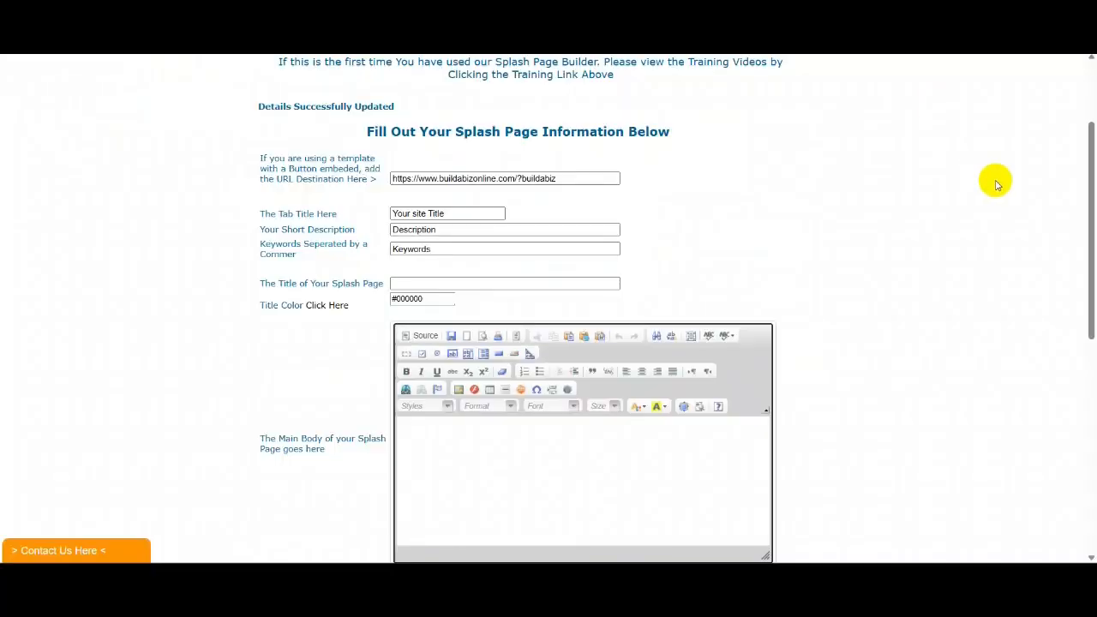
scroll(997, 184, "down", 3)
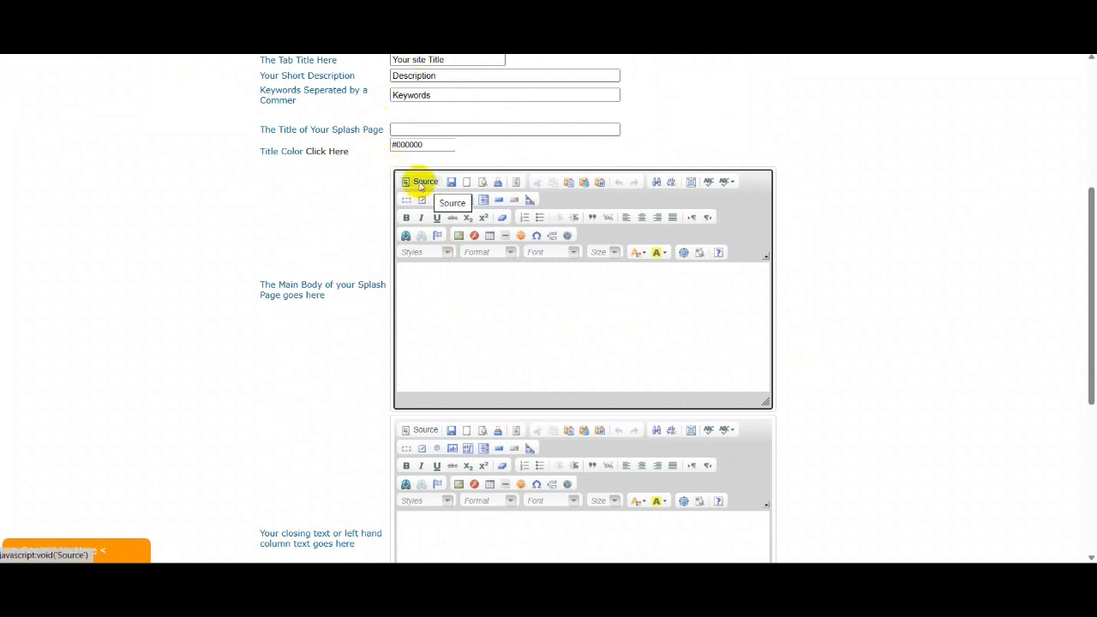
- Paste the copied page code into the main body's HTML source, maximize the editor and save
left_click(421, 184)
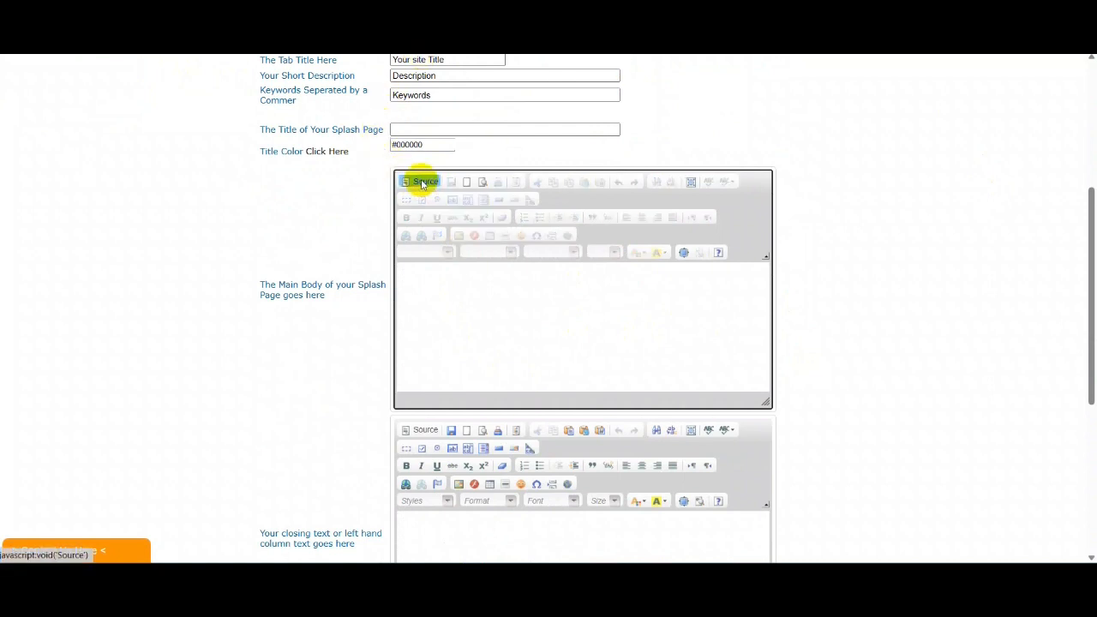
right_click(422, 274)
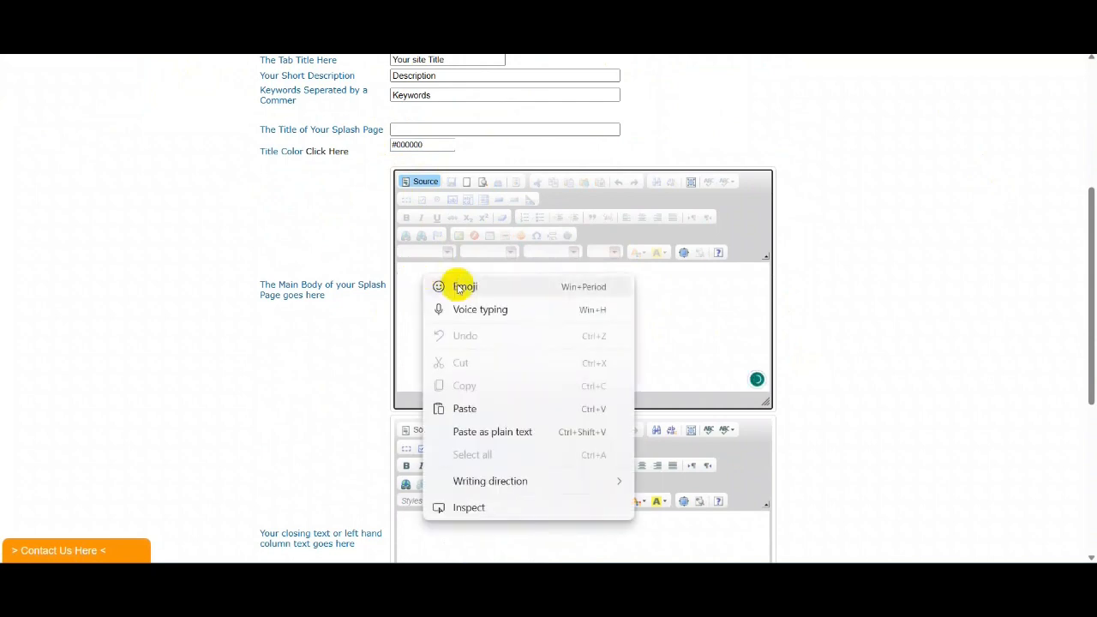
left_click(461, 410)
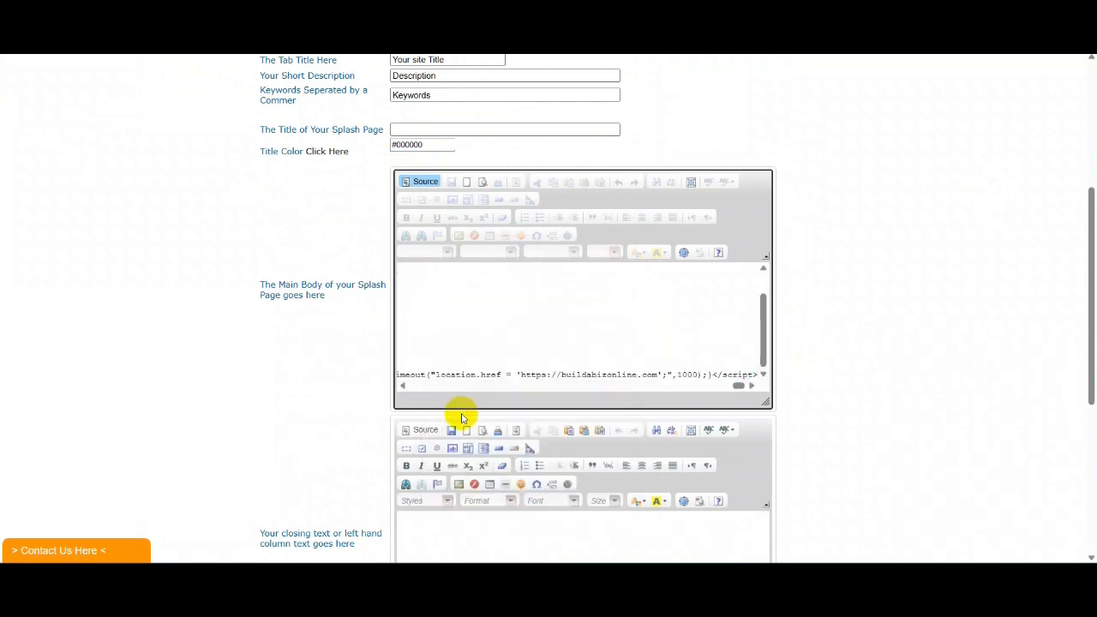
left_click(423, 182)
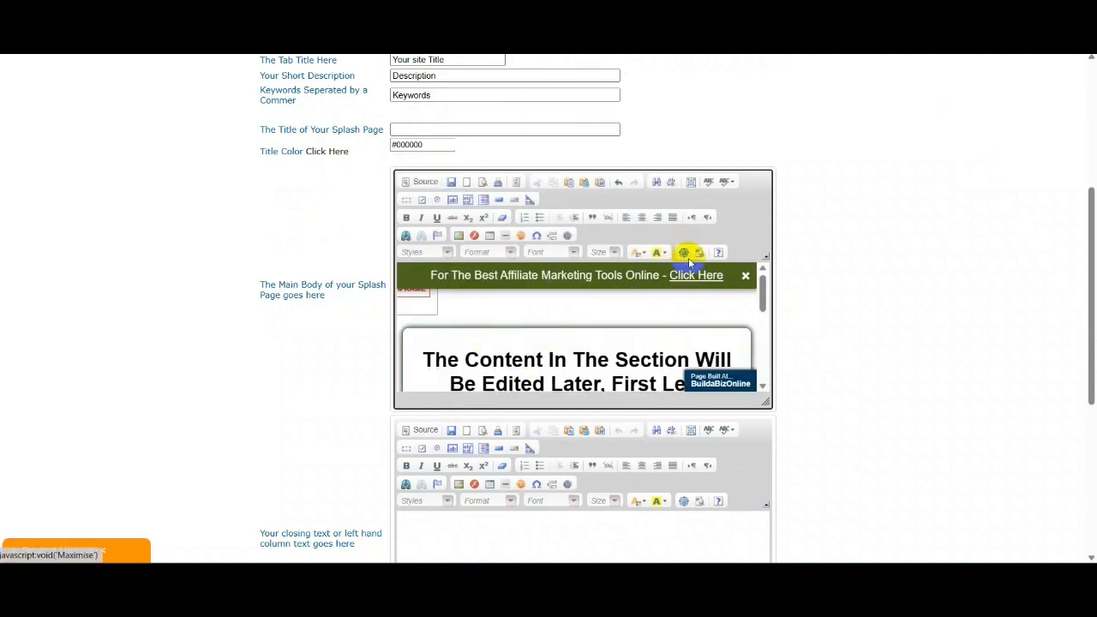
left_click(683, 252)
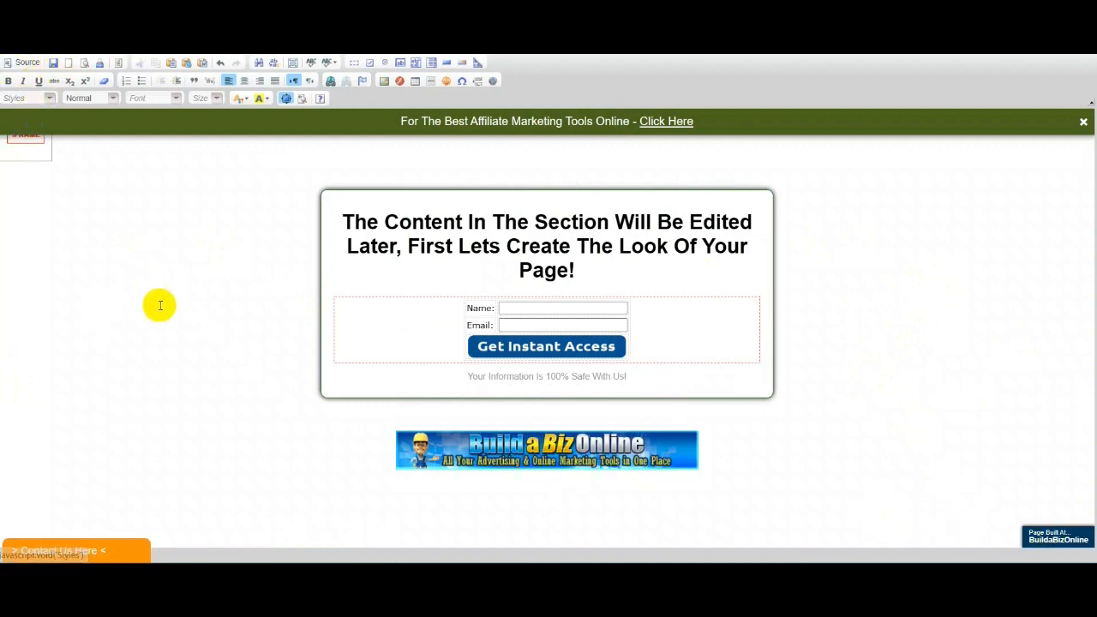
left_click(53, 63)
- Open the beach splash page in a new window to preview it
scroll(1011, 477, "down", 5)
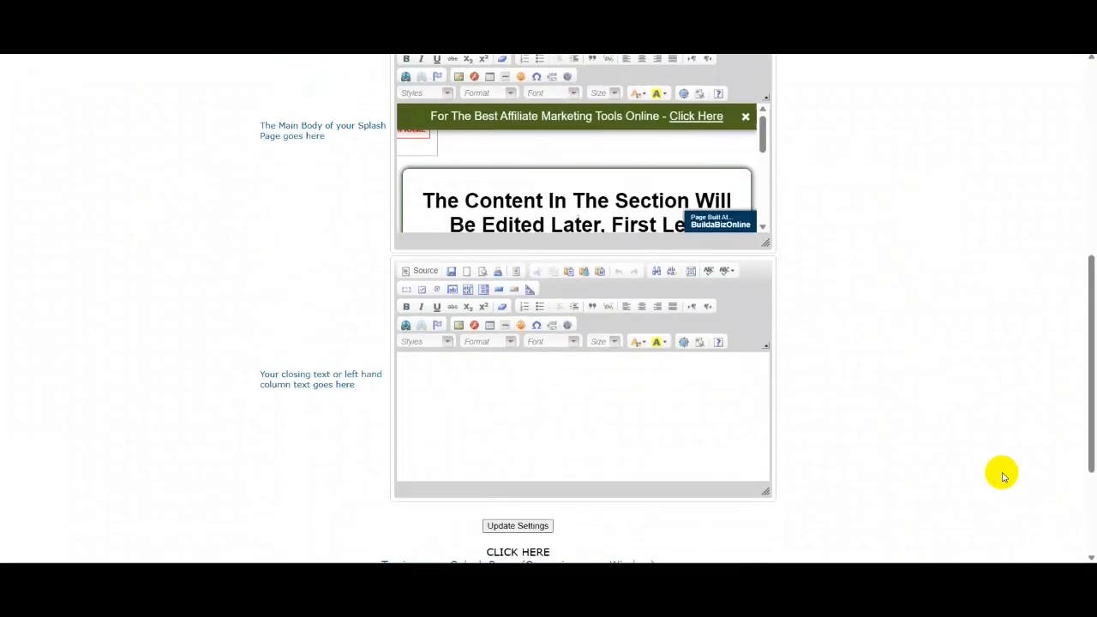
scroll(998, 470, "up", 3)
scroll(1002, 476, "up", 1)
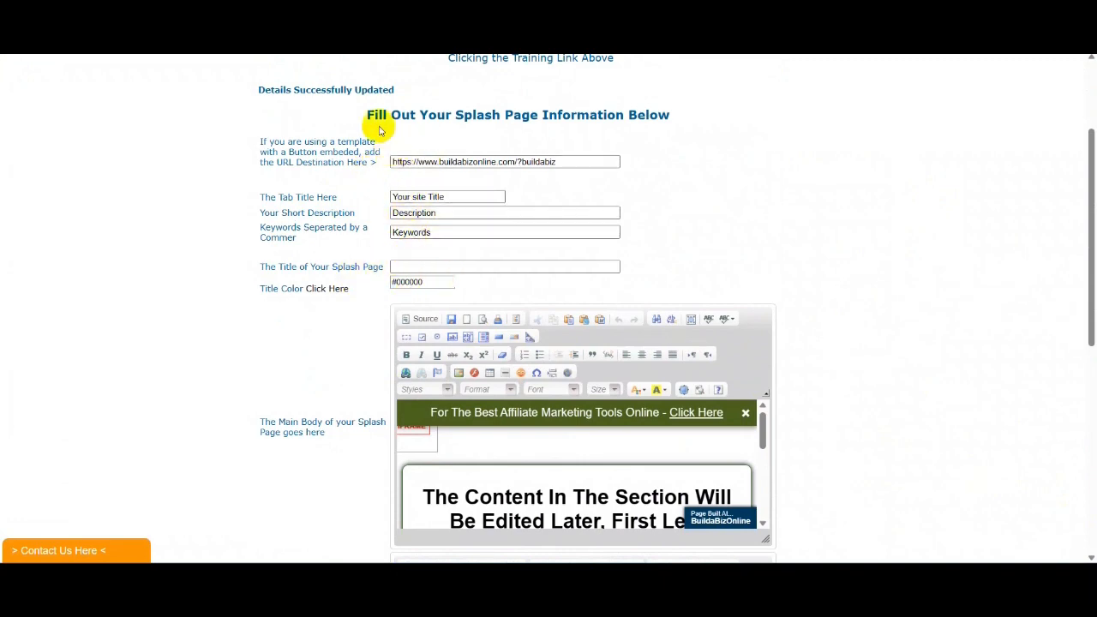
scroll(999, 247, "down", 5)
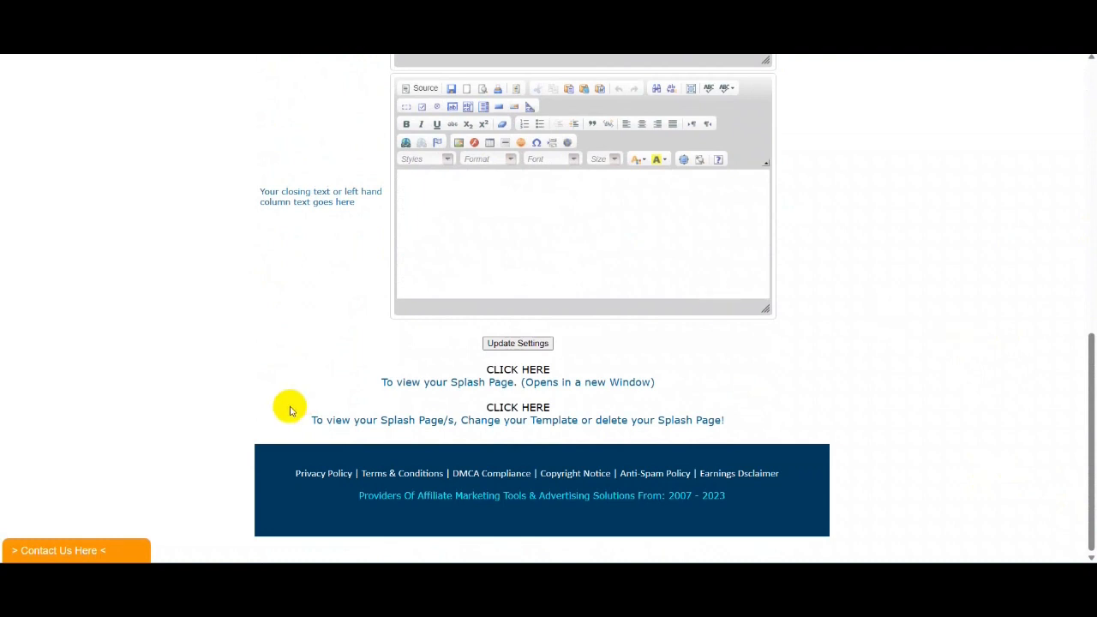
left_click(528, 371)
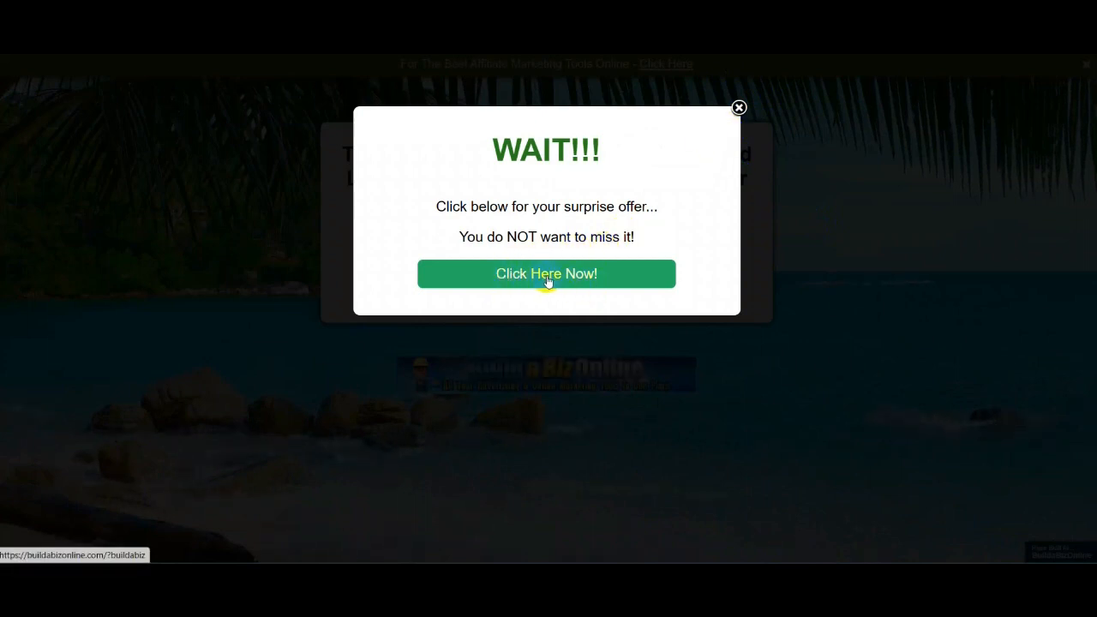
- Dismiss the WAIT!!! popup on the preview and select its placeholder heading
left_click(739, 108)
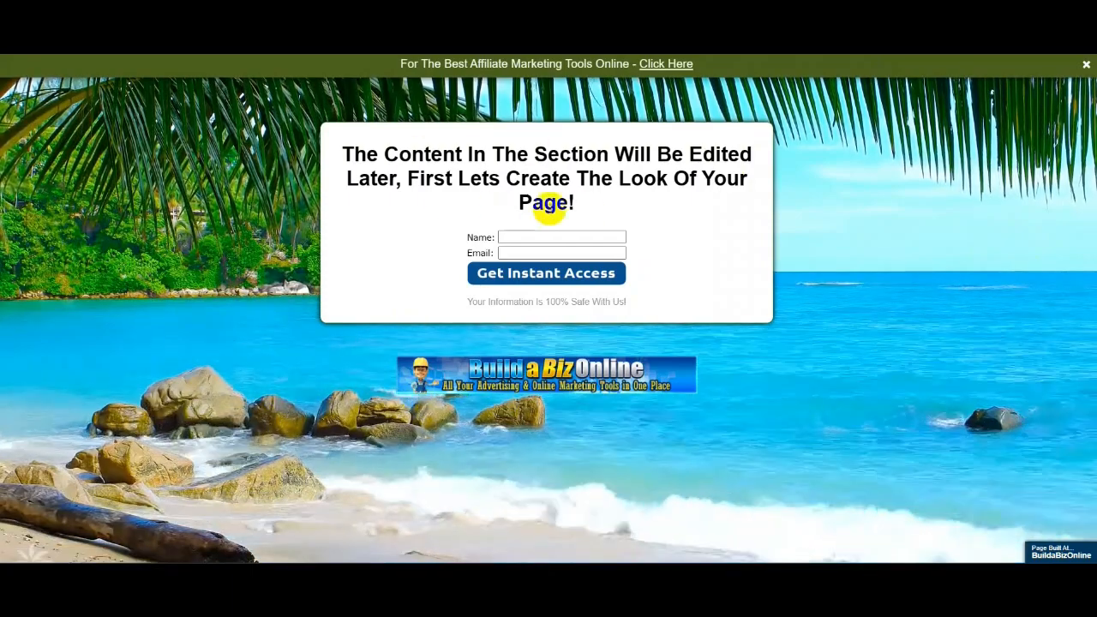
left_click_drag(579, 203, 303, 140)
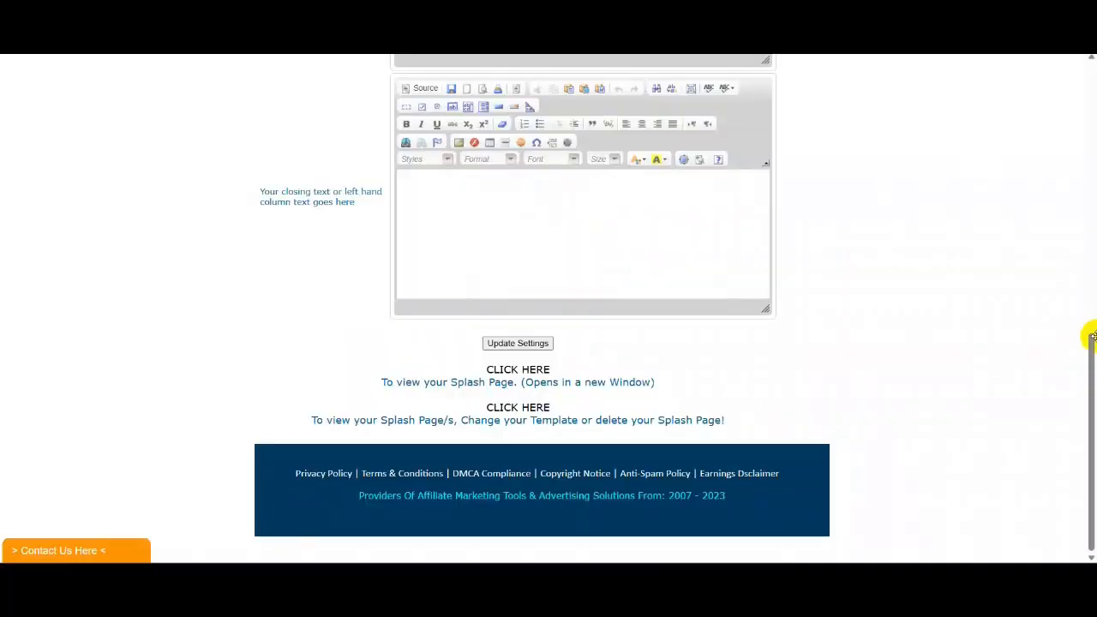
- Look over the tab title, description and keyword fields, then maximize the main body editor
scroll(1086, 355, "up", 10)
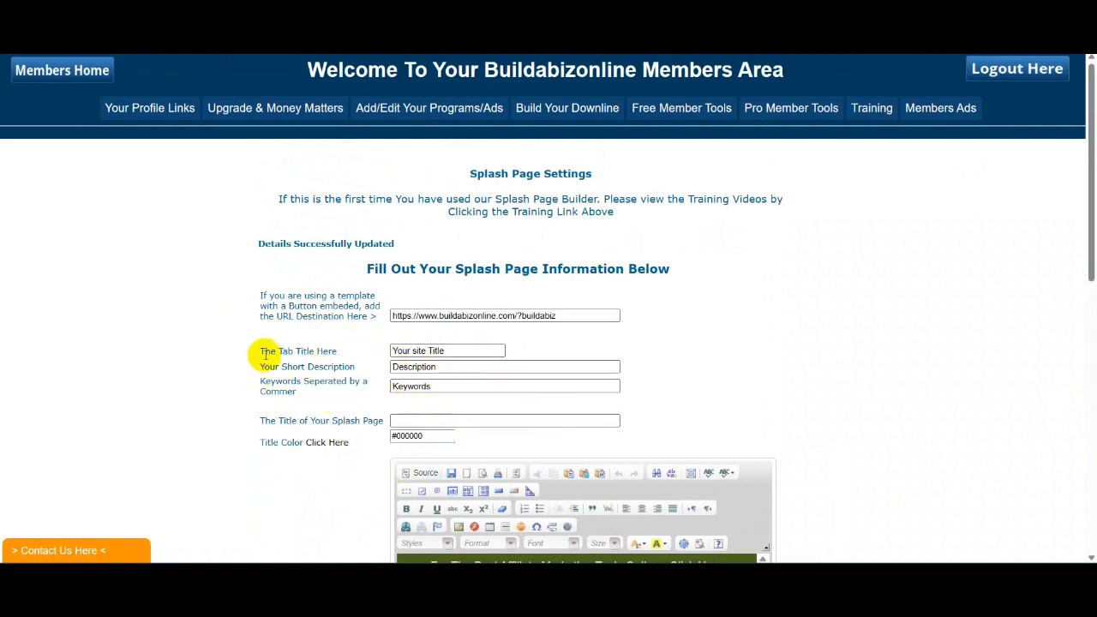
left_click_drag(263, 346, 437, 367)
scroll(904, 325, "down", 3)
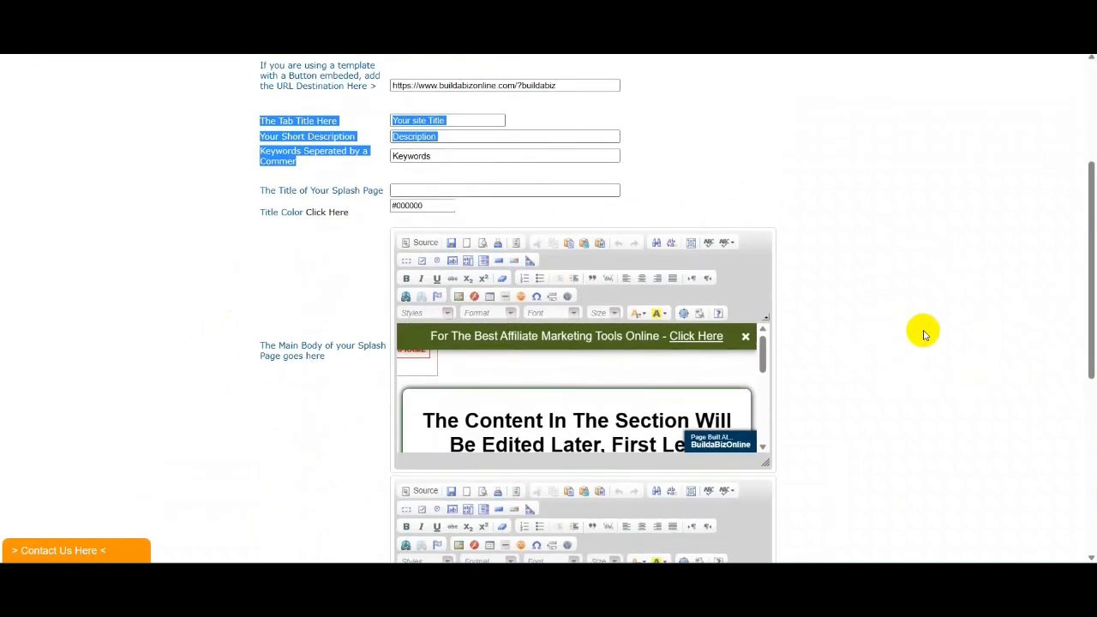
left_click(908, 220)
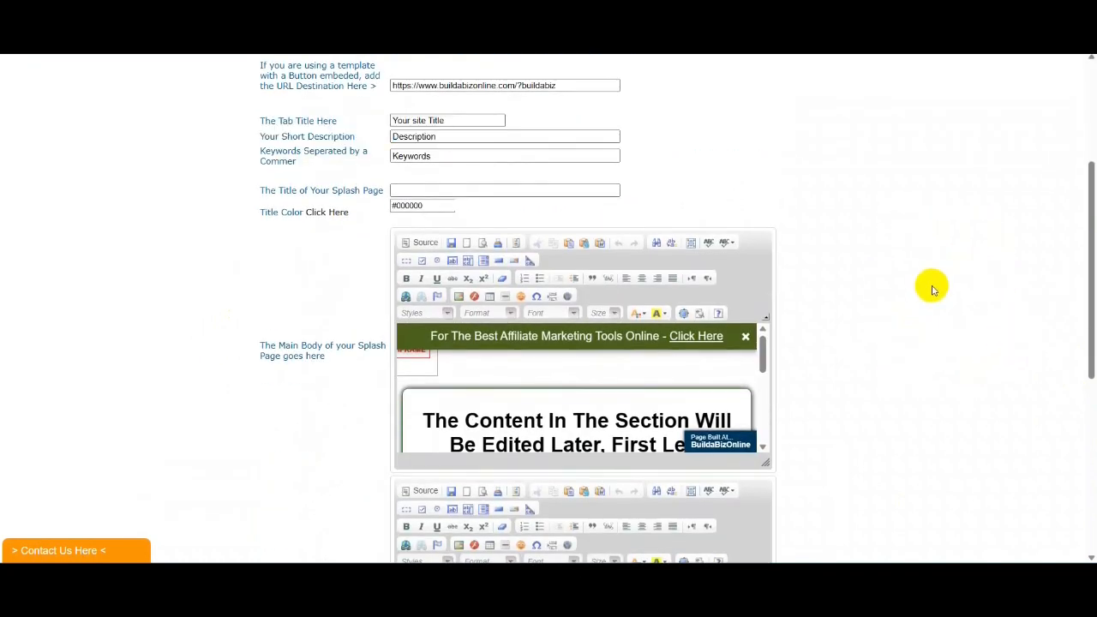
scroll(1018, 257, "down", 3)
scroll(1016, 255, "up", 2)
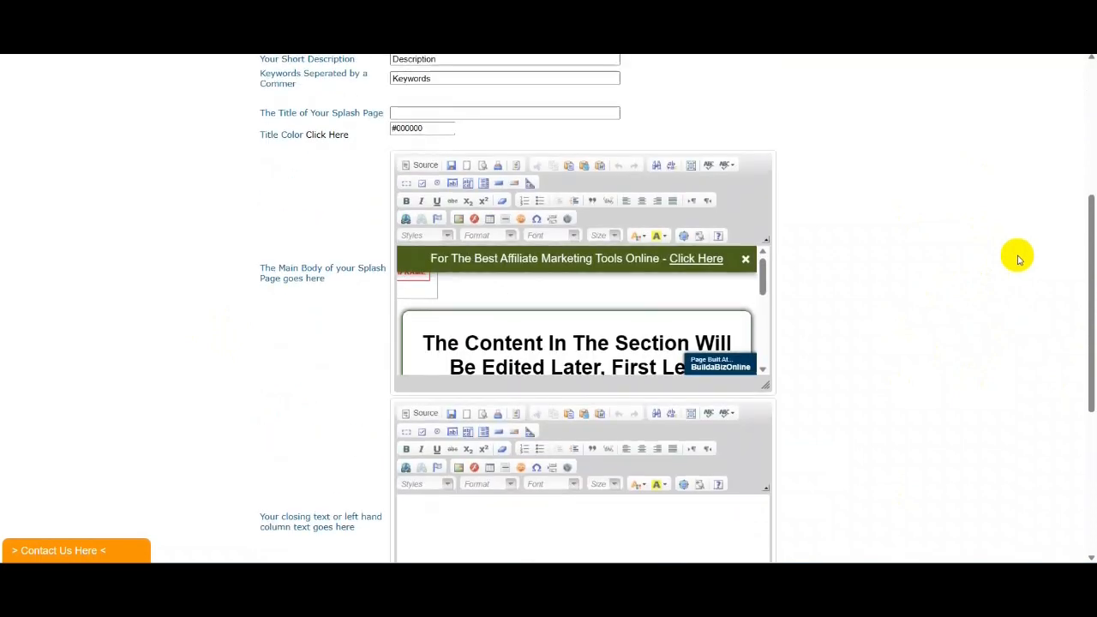
left_click(691, 236)
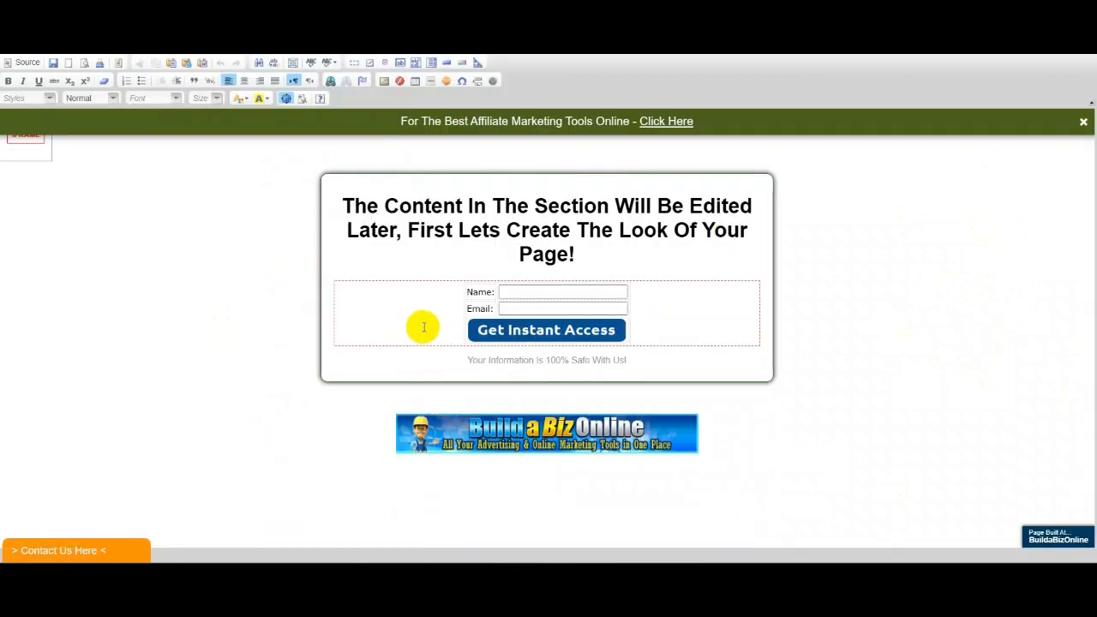
- Replace the placeholder heading with 'Join Buildabizonline Today And Gain all The Tools You NEED To Build YOUR Affilate Business Online!'
left_click_drag(572, 252, 335, 181)
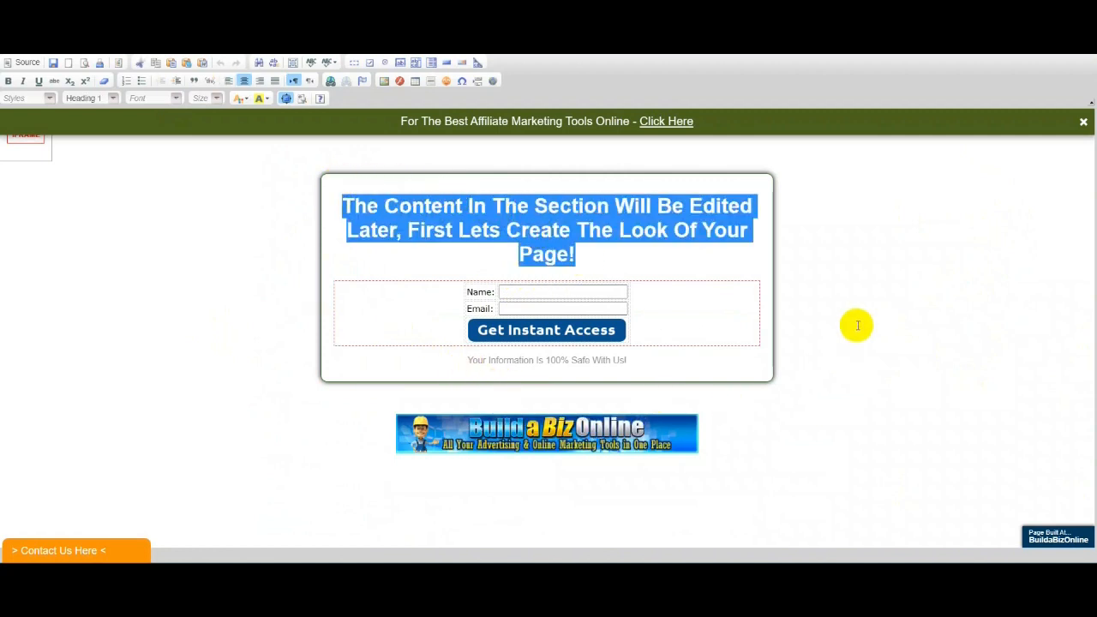
left_click(643, 313)
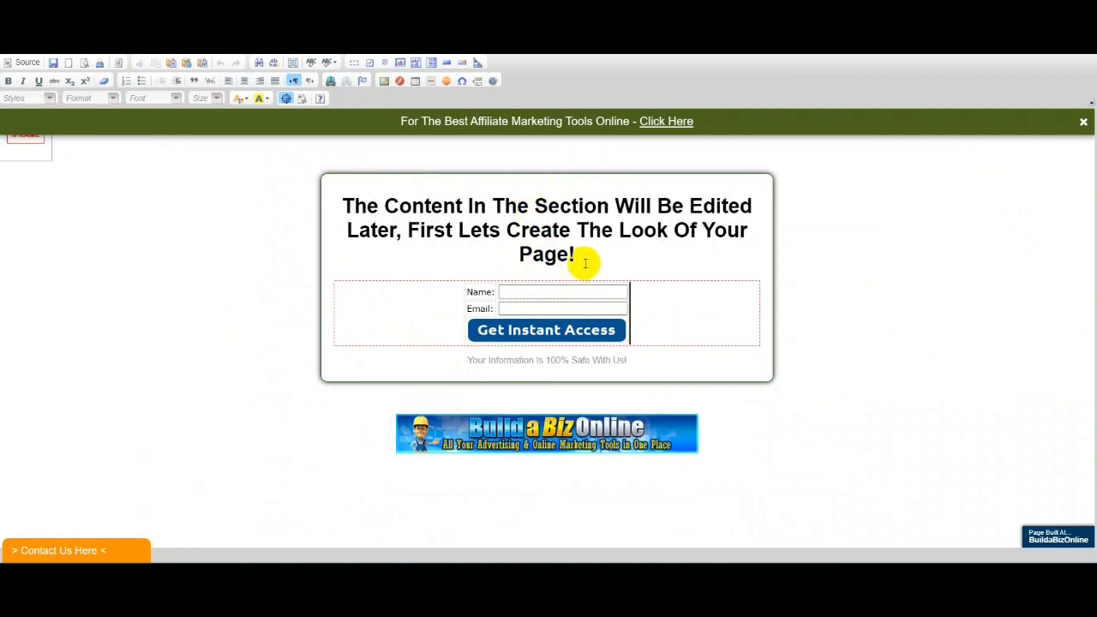
left_click_drag(591, 262, 338, 185)
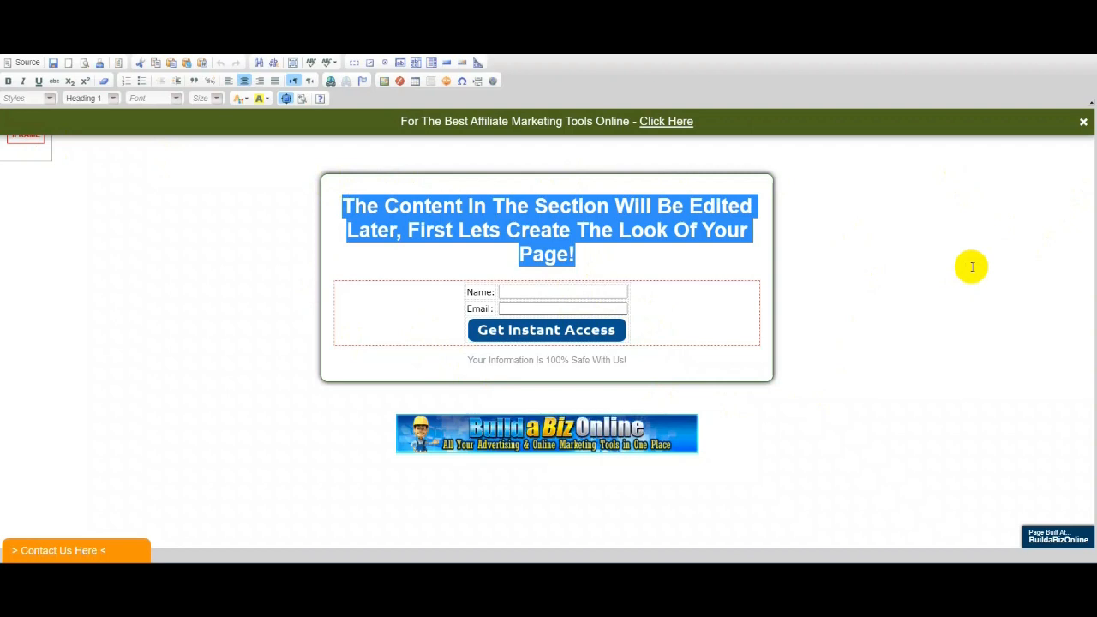
type("Join")
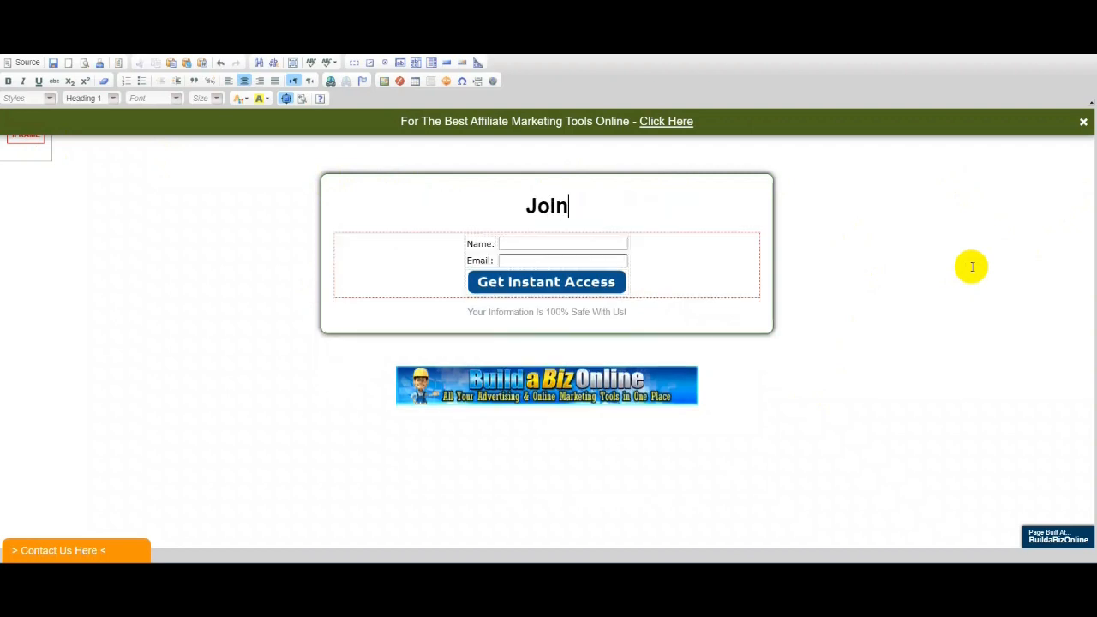
type(" Buil")
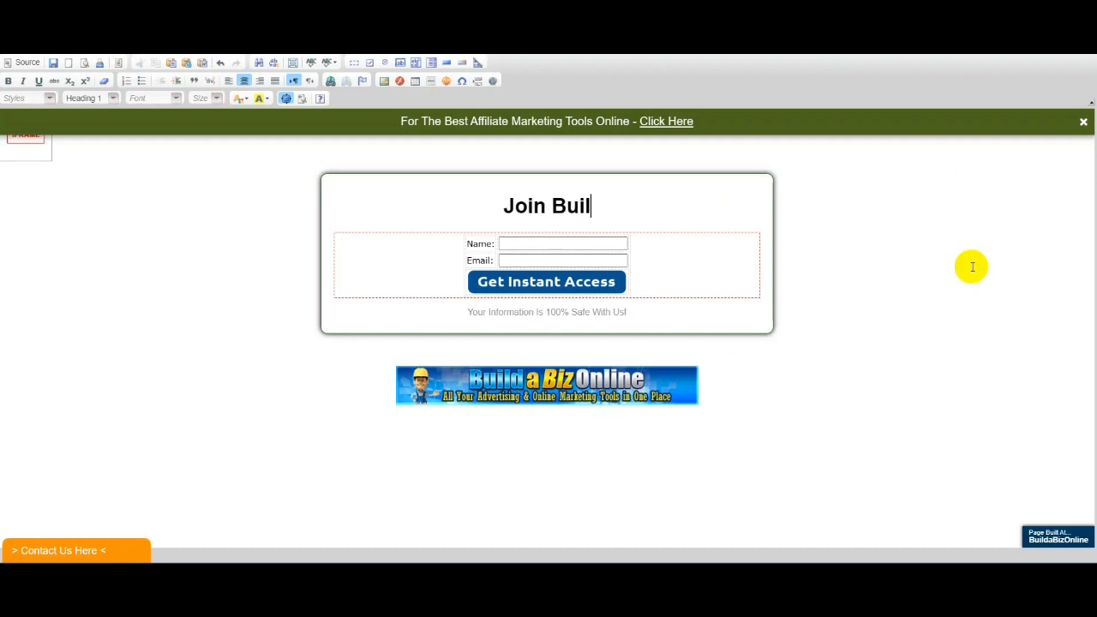
type("dabiz")
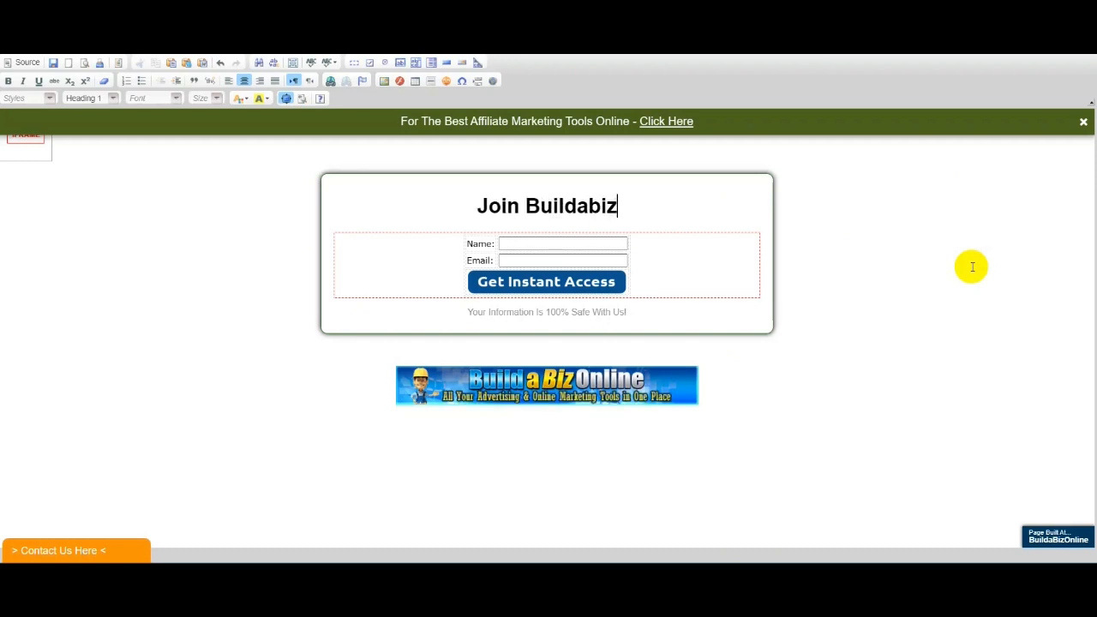
type("online")
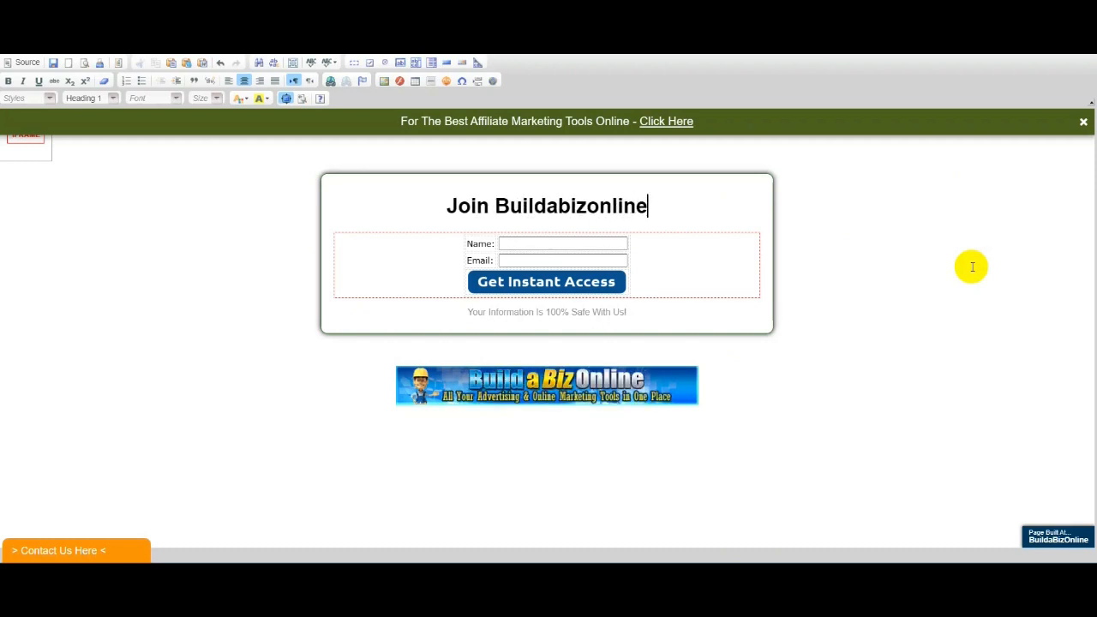
type(" Tody")
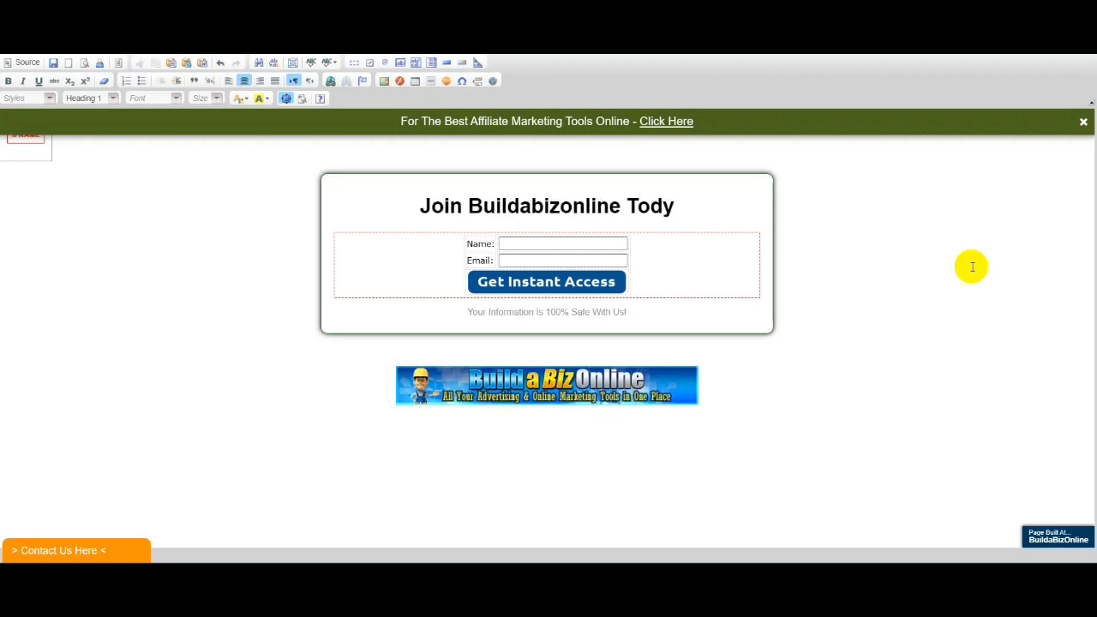
key("BackSpace")
type("ay")
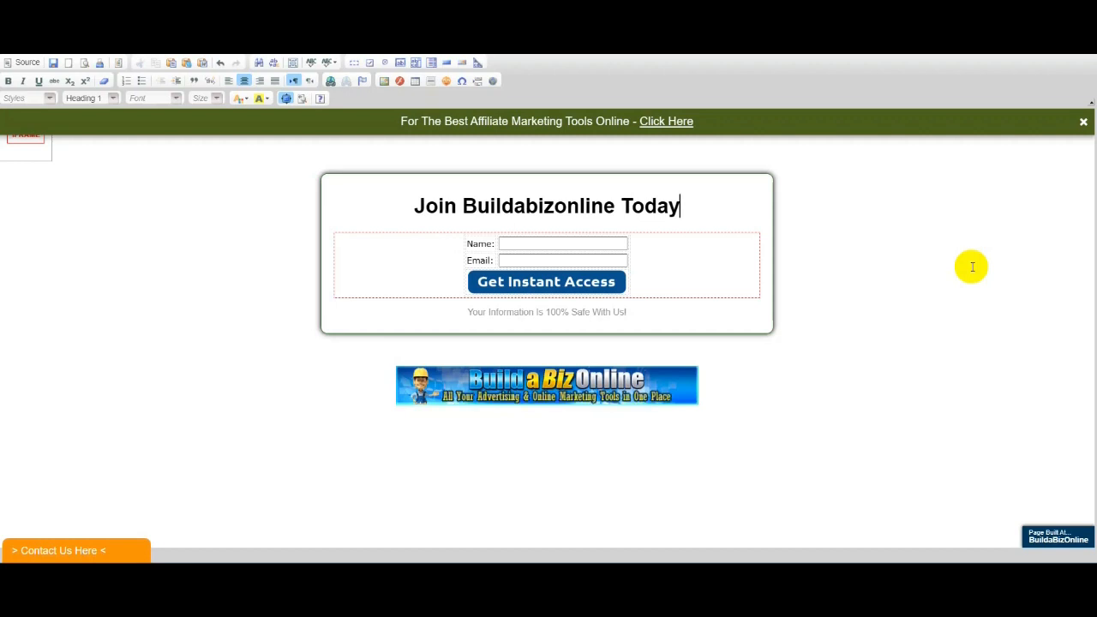
type(" A")
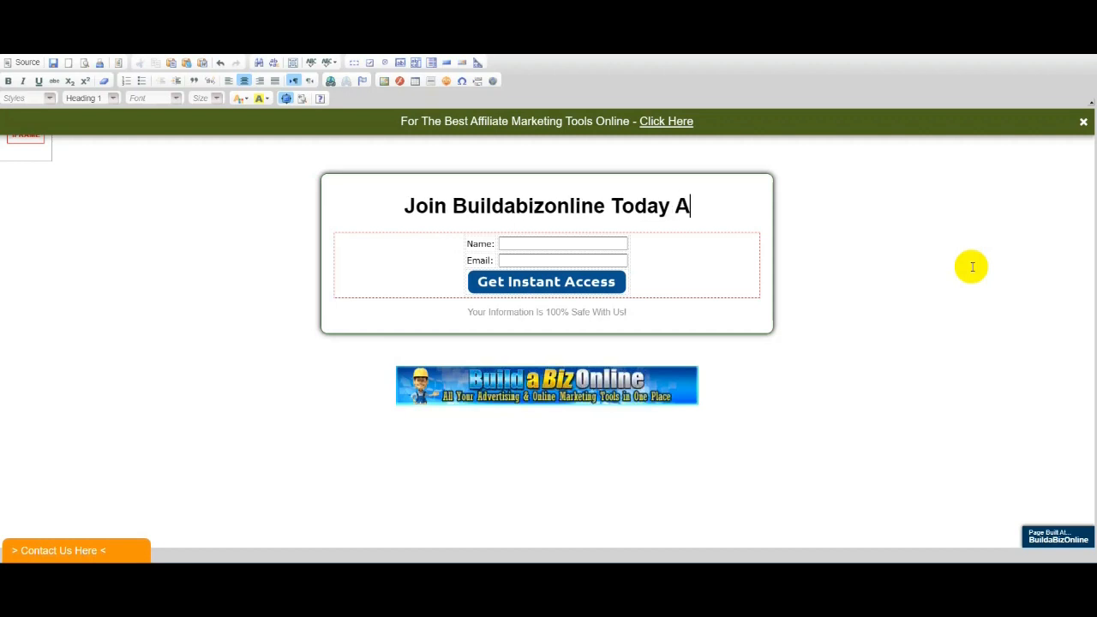
type("nd ")
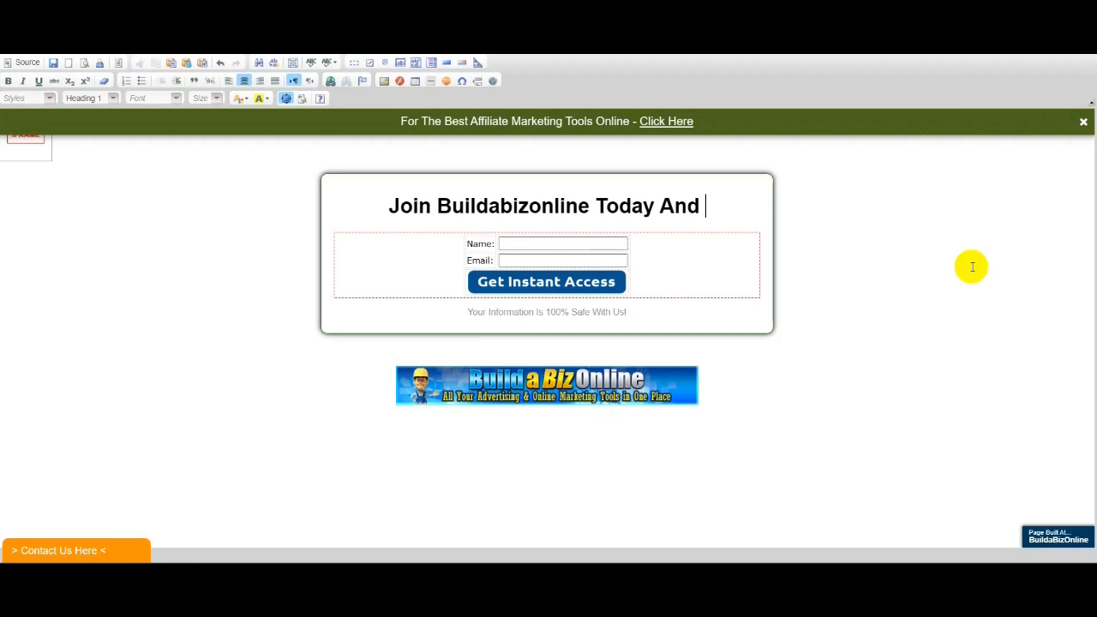
type("Gai")
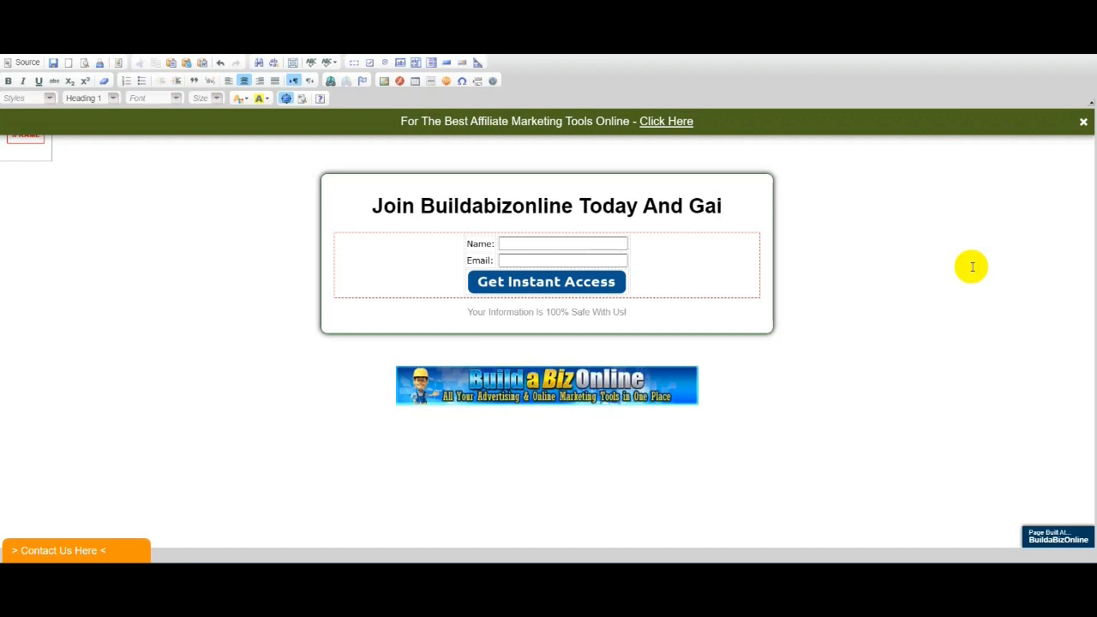
type("n")
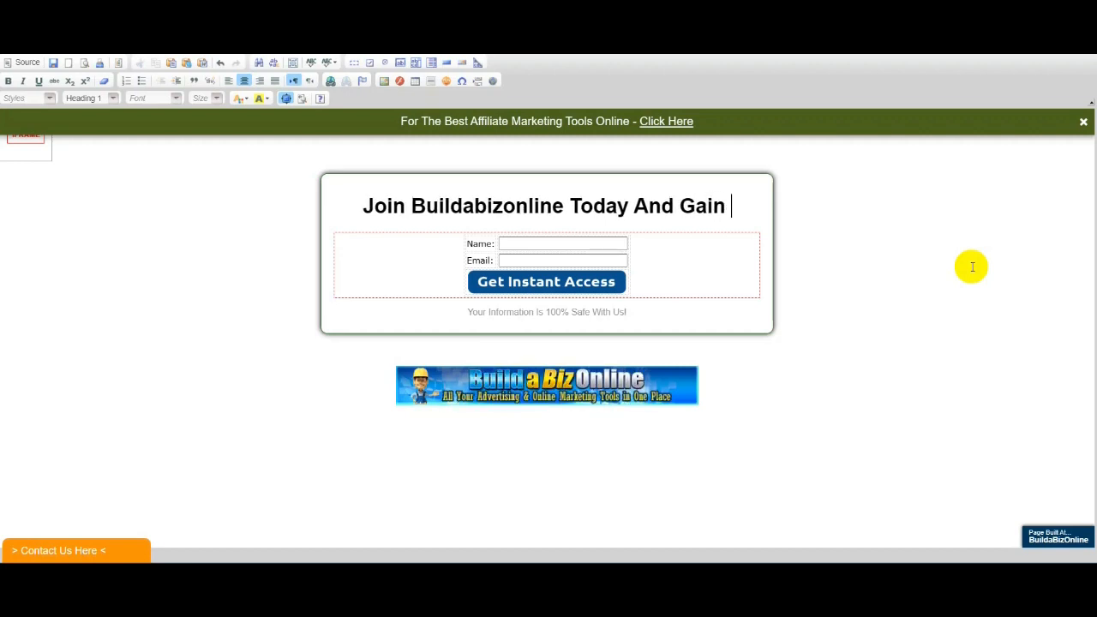
type(" all")
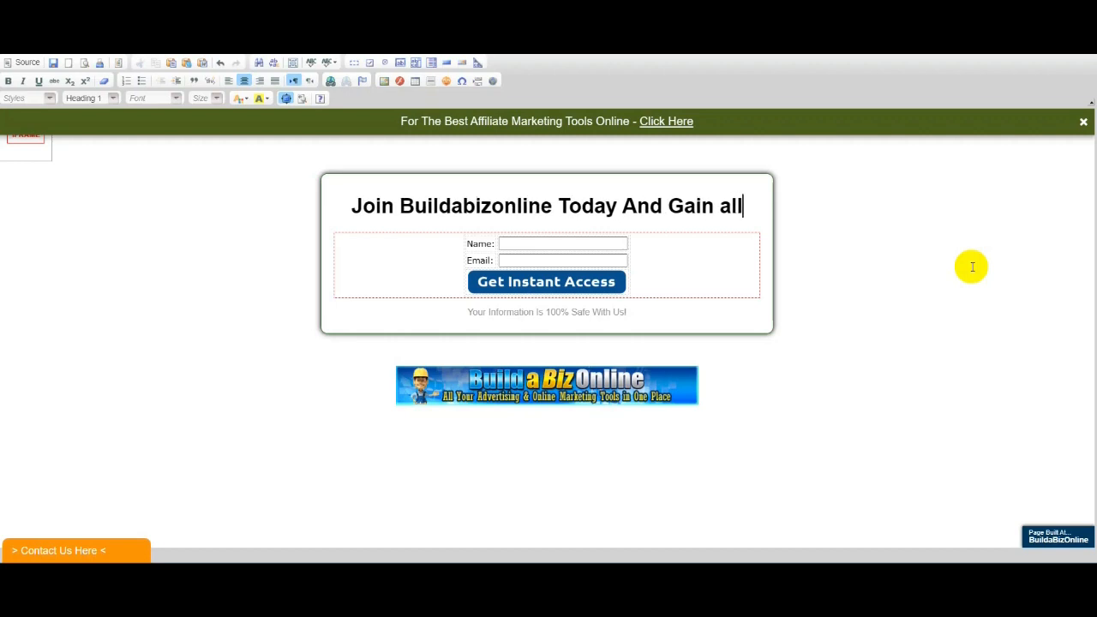
type(" The T")
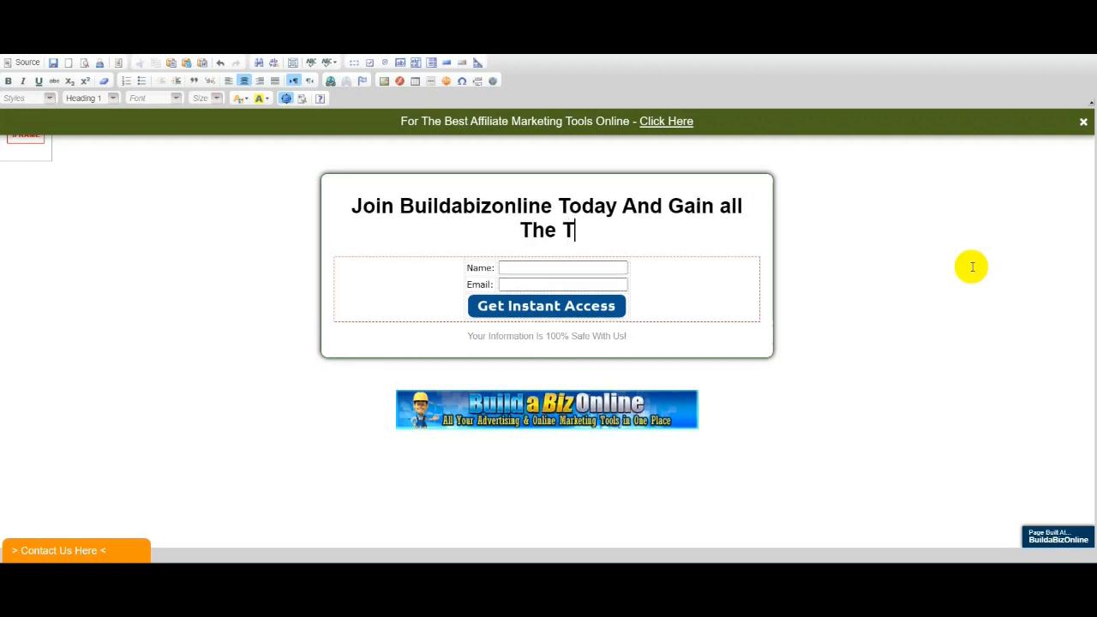
type("ools")
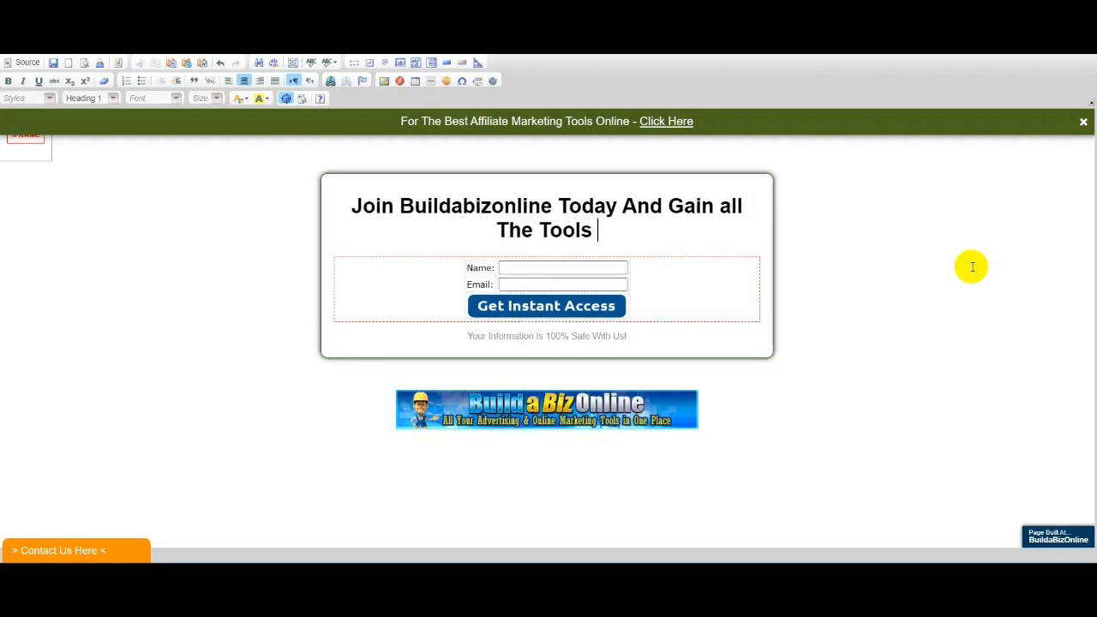
type(" You N")
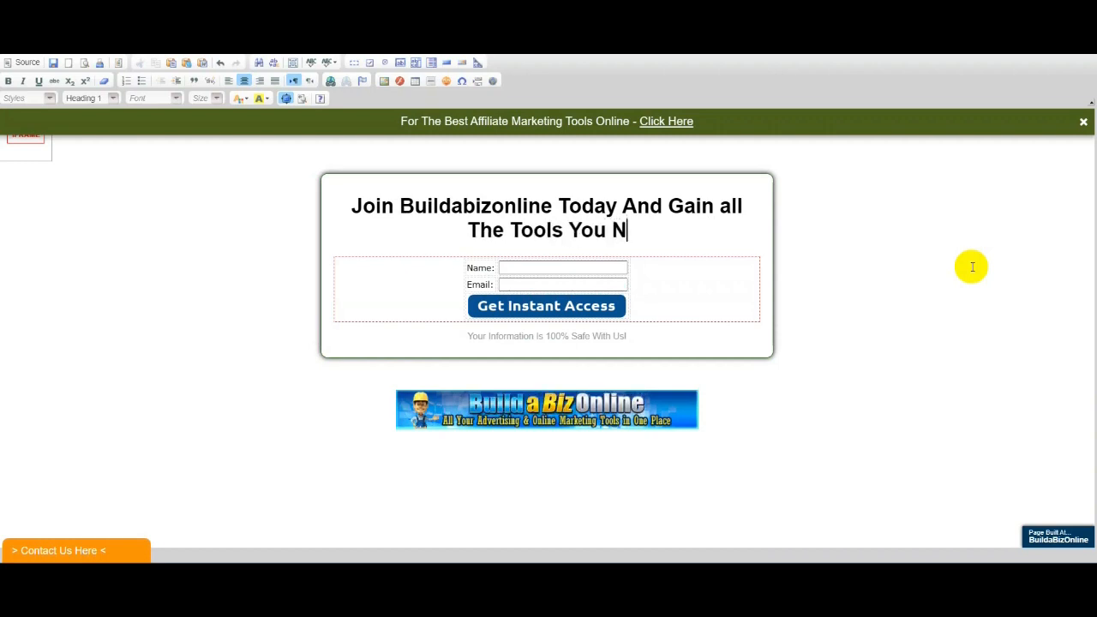
type("EED ")
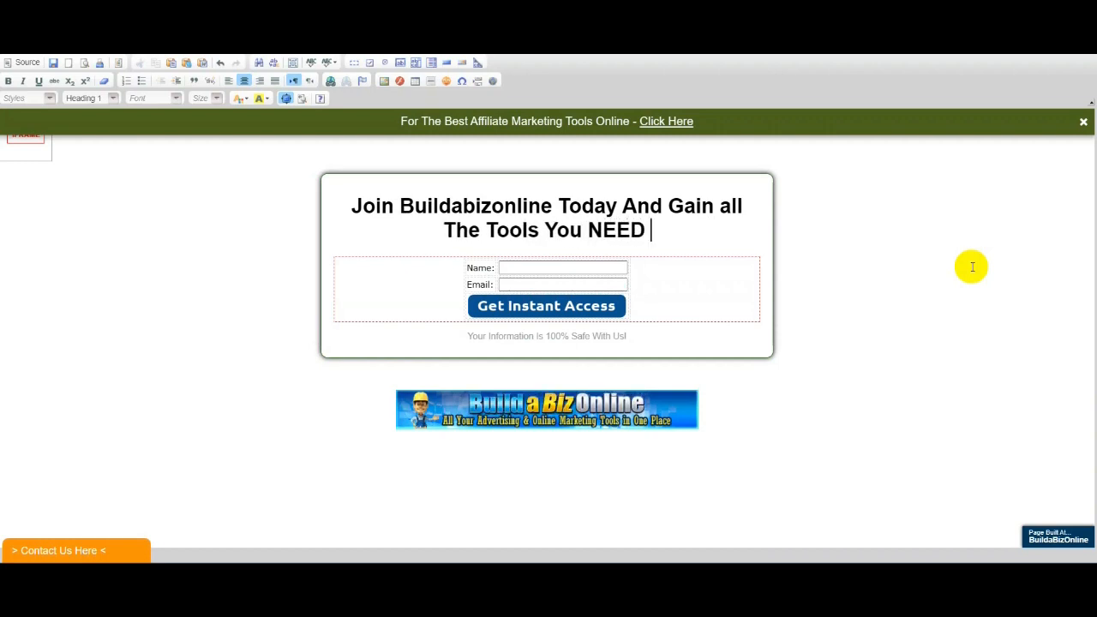
type("To B")
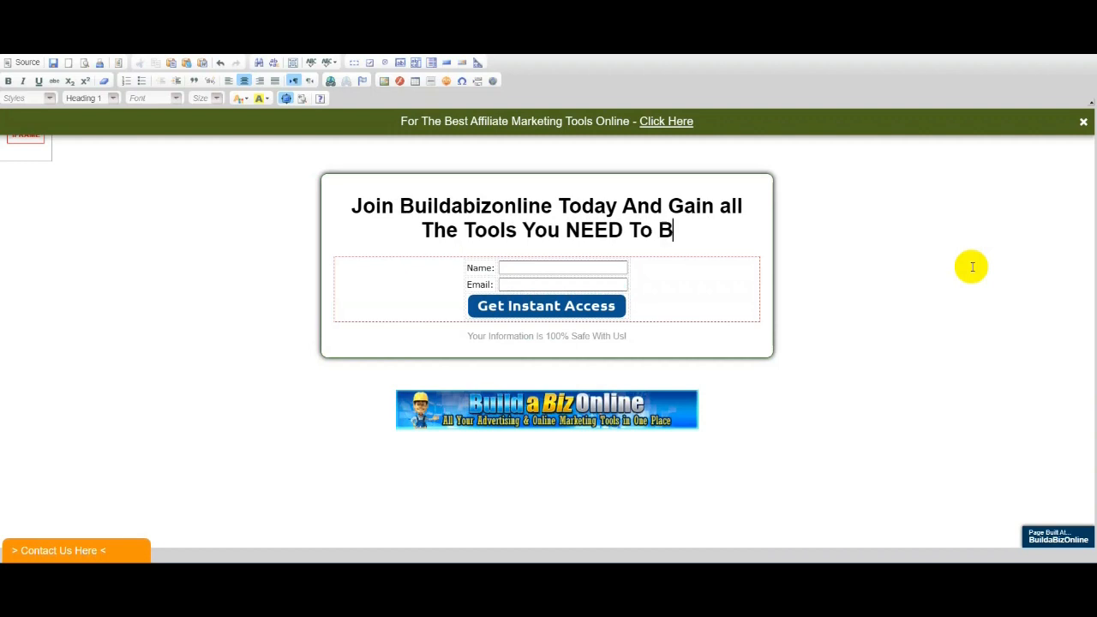
type("uild ")
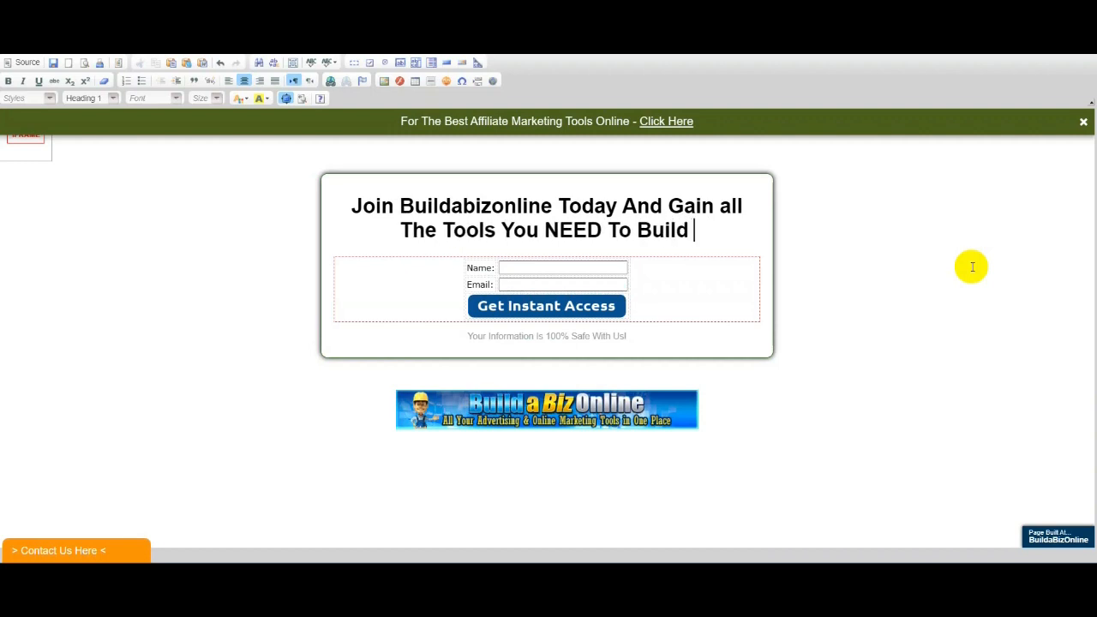
type("YOU")
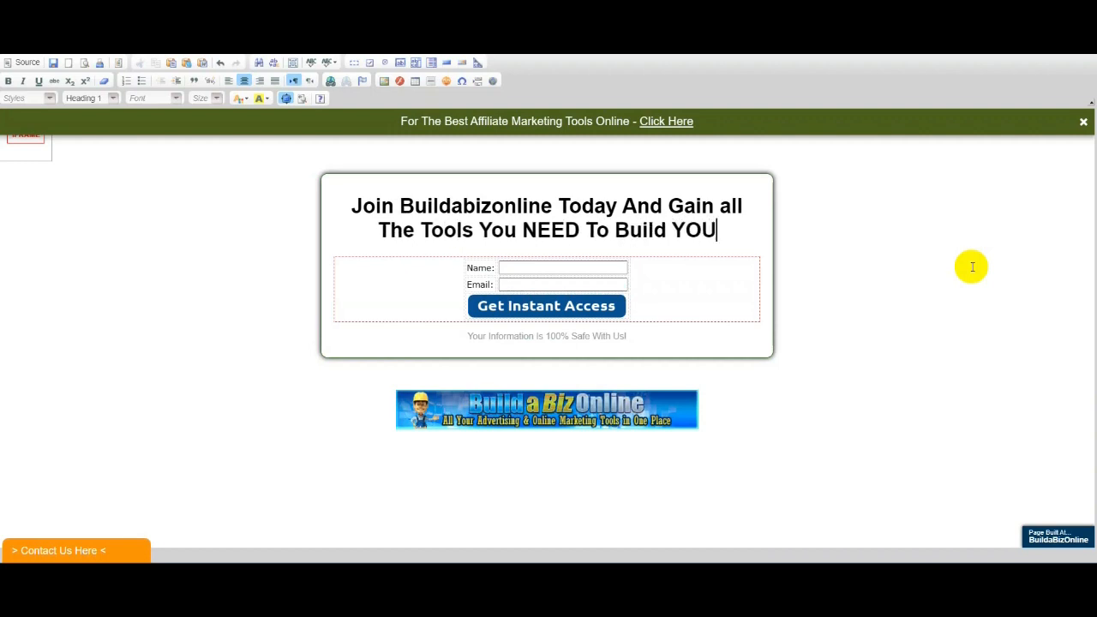
type("R ")
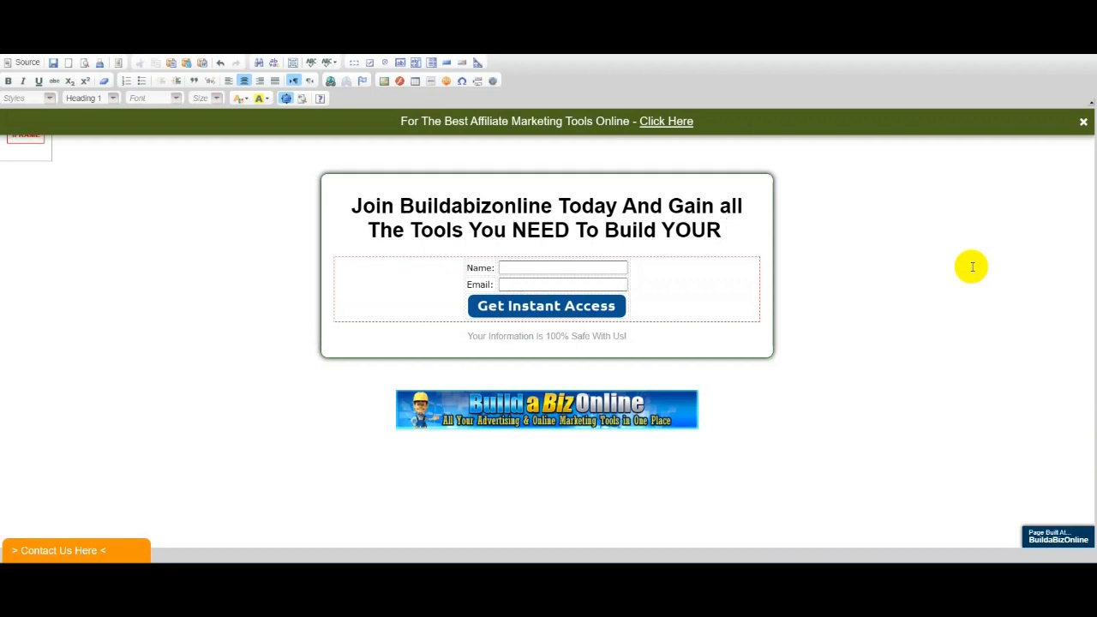
type("A")
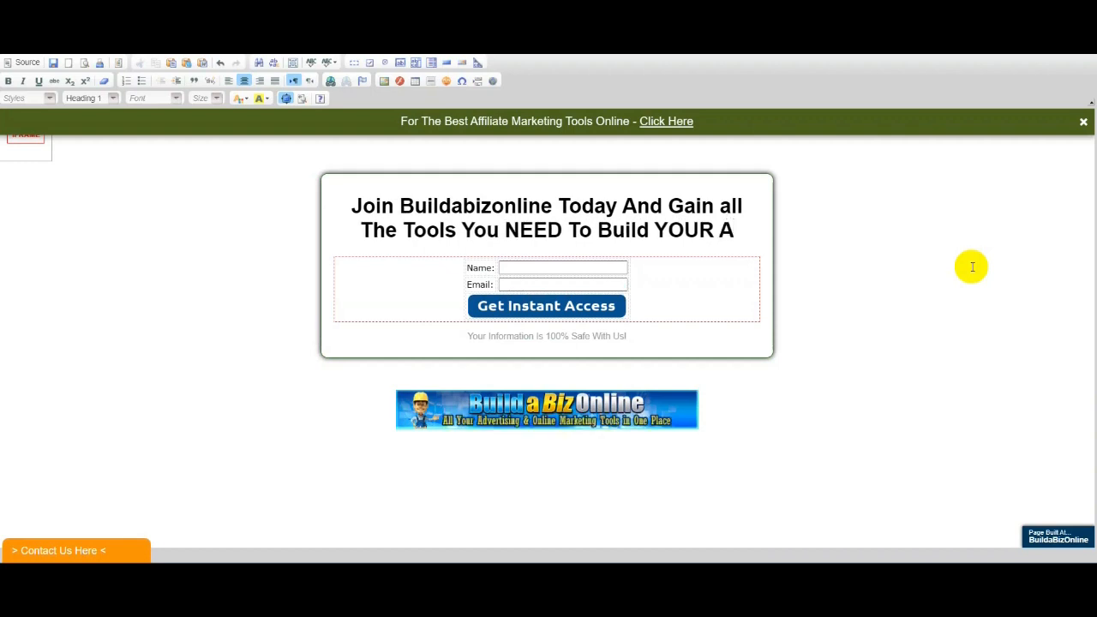
type("ffilat")
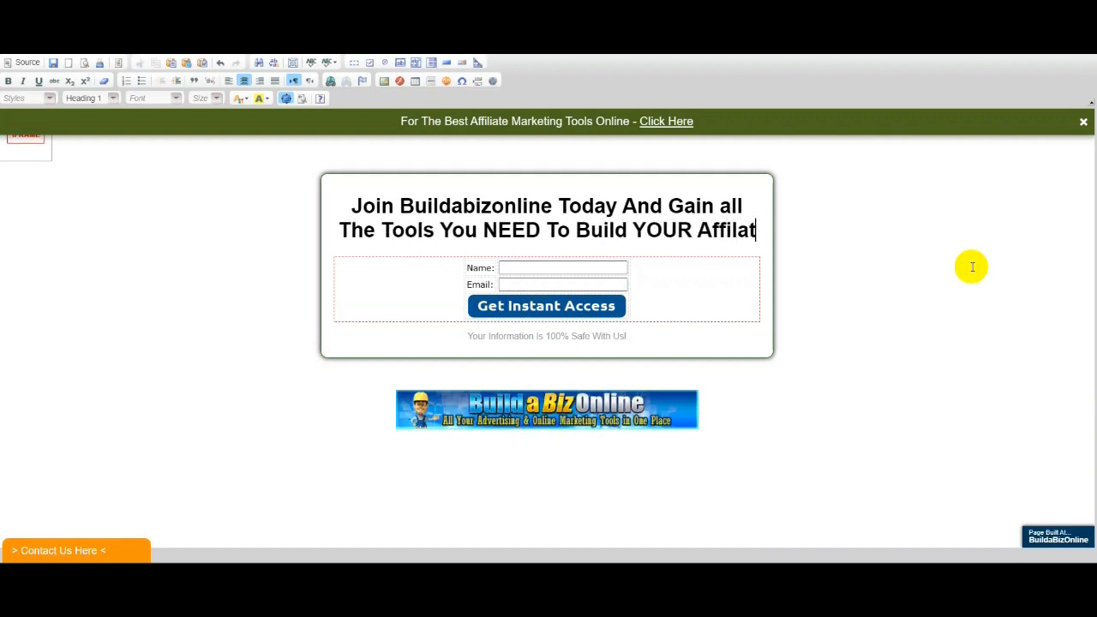
type("e Bus")
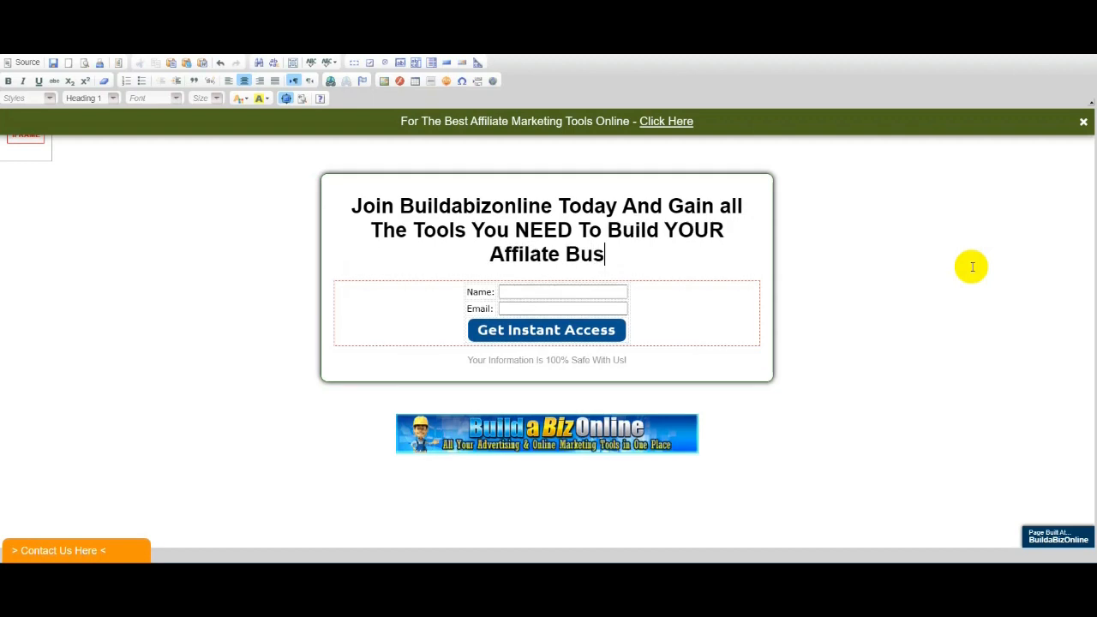
type("iness ")
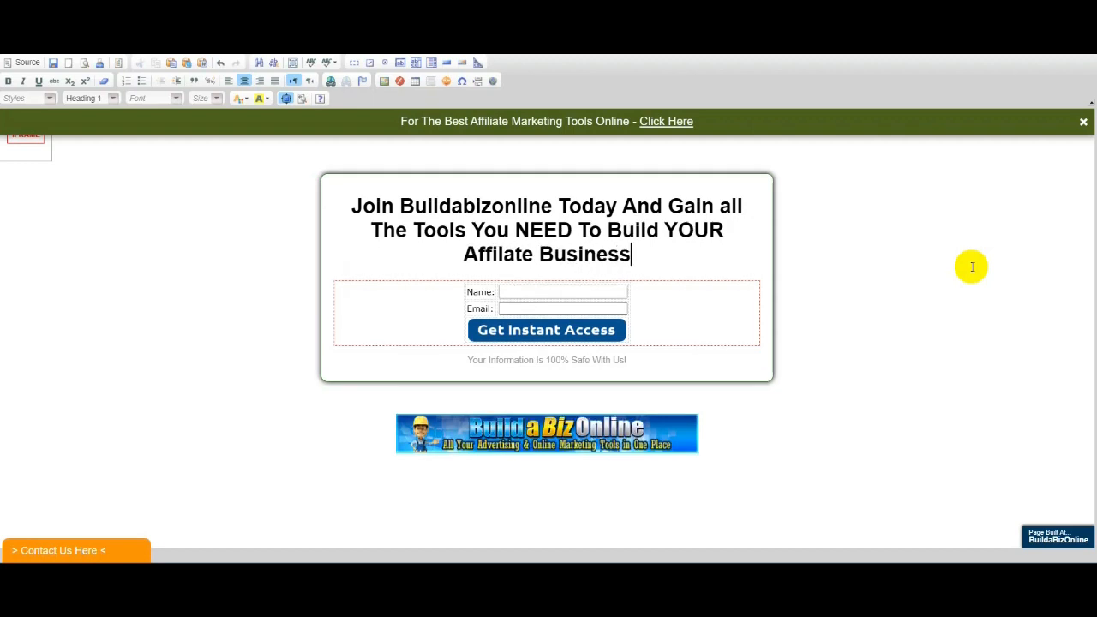
type("Onl")
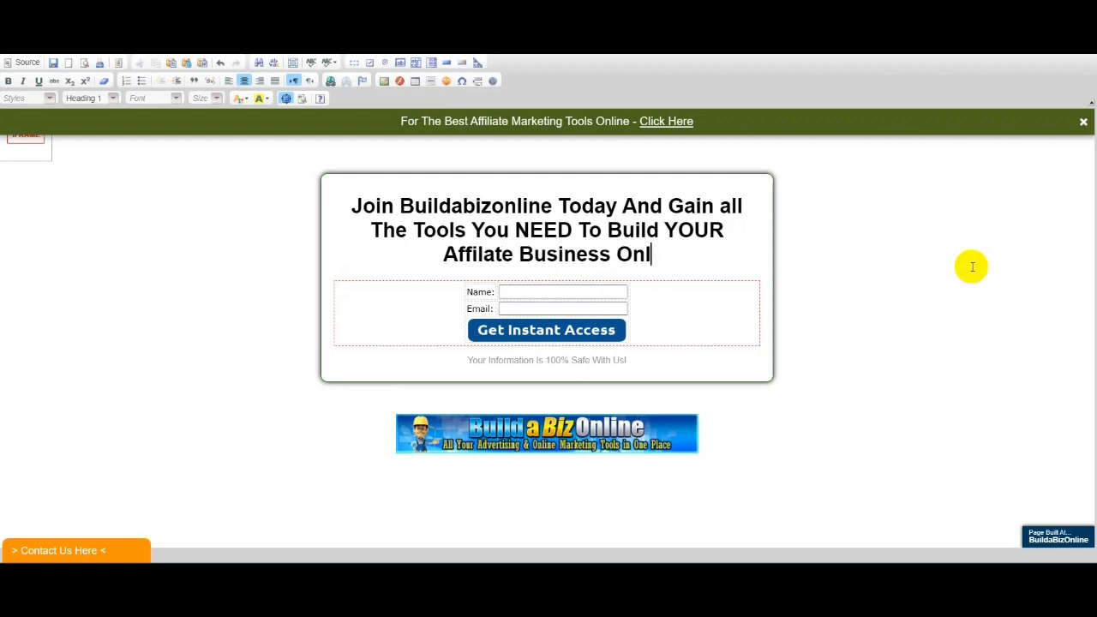
type("ine")
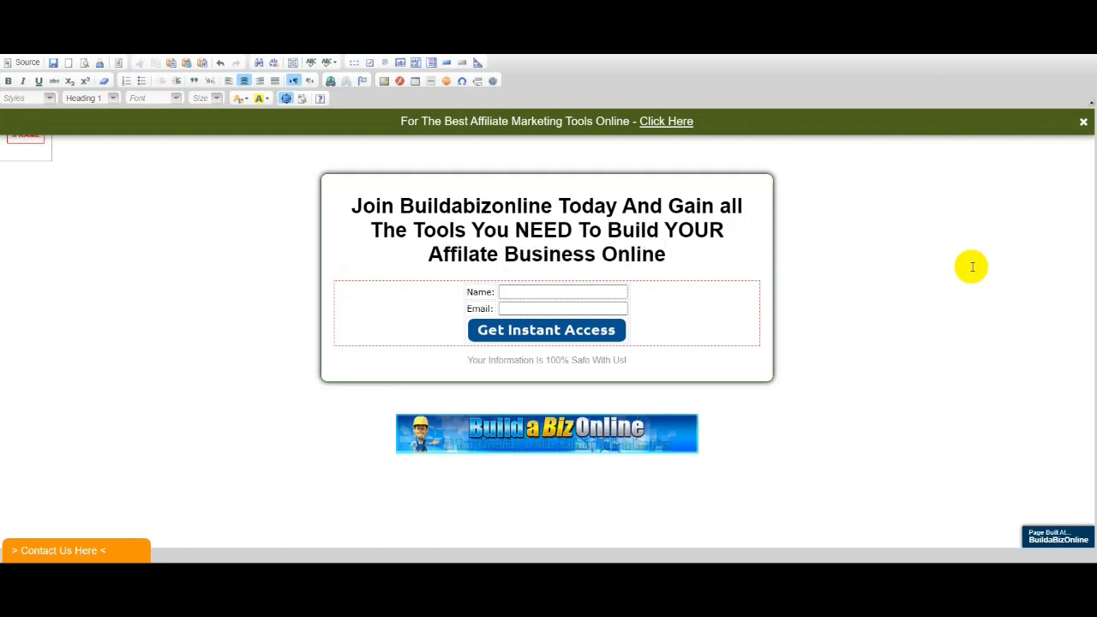
type("!")
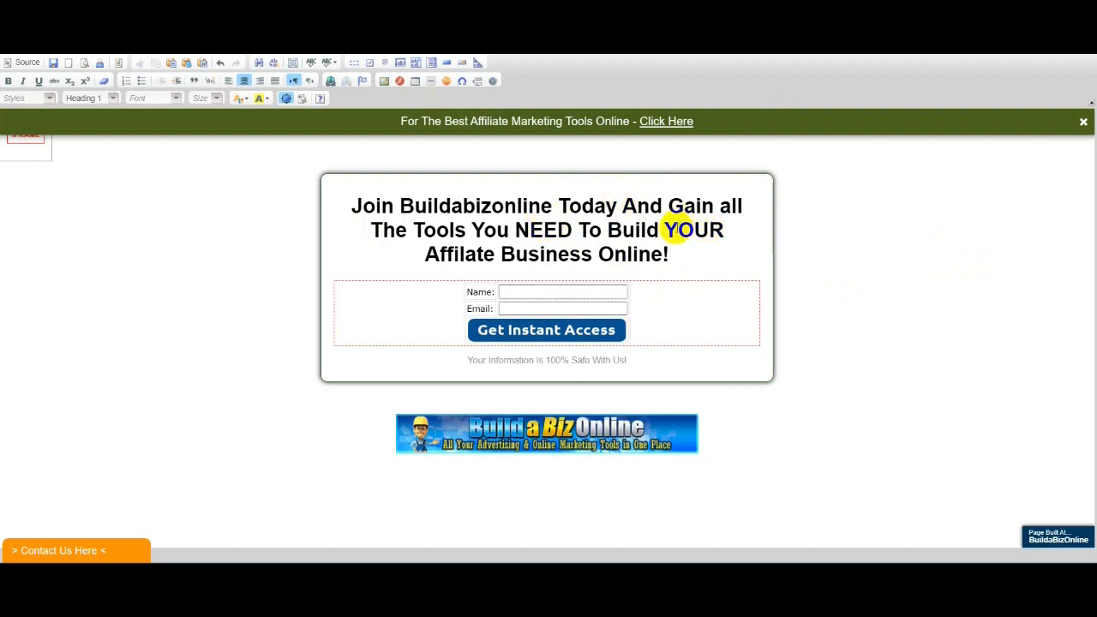
- Add double quotes around YOUR in the headline and select the word Buildabizonline
left_click(665, 228)
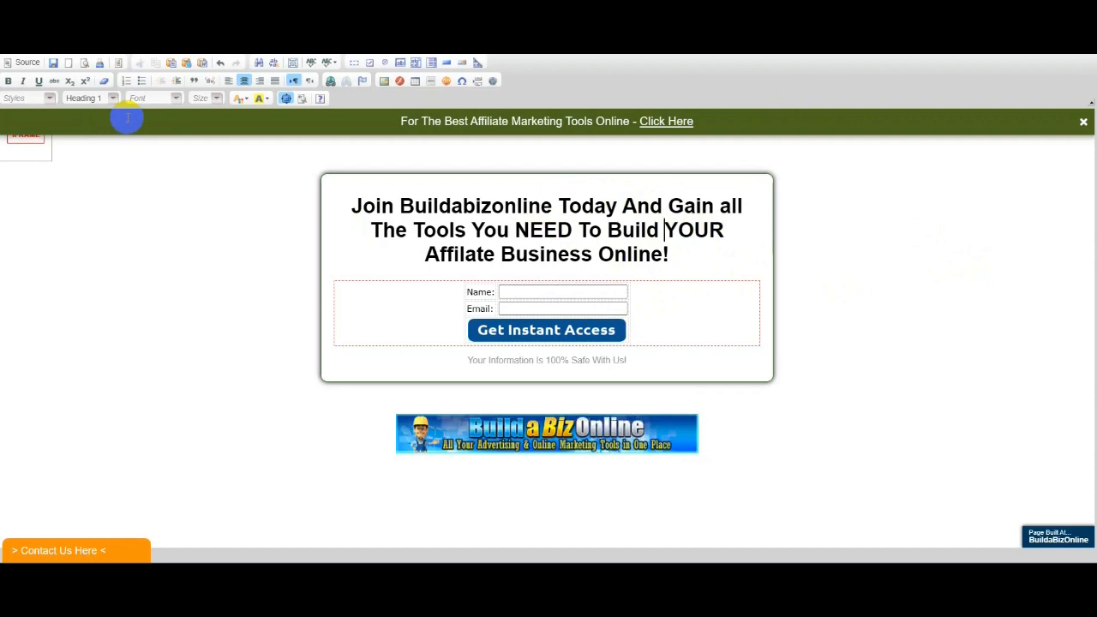
type("\"")
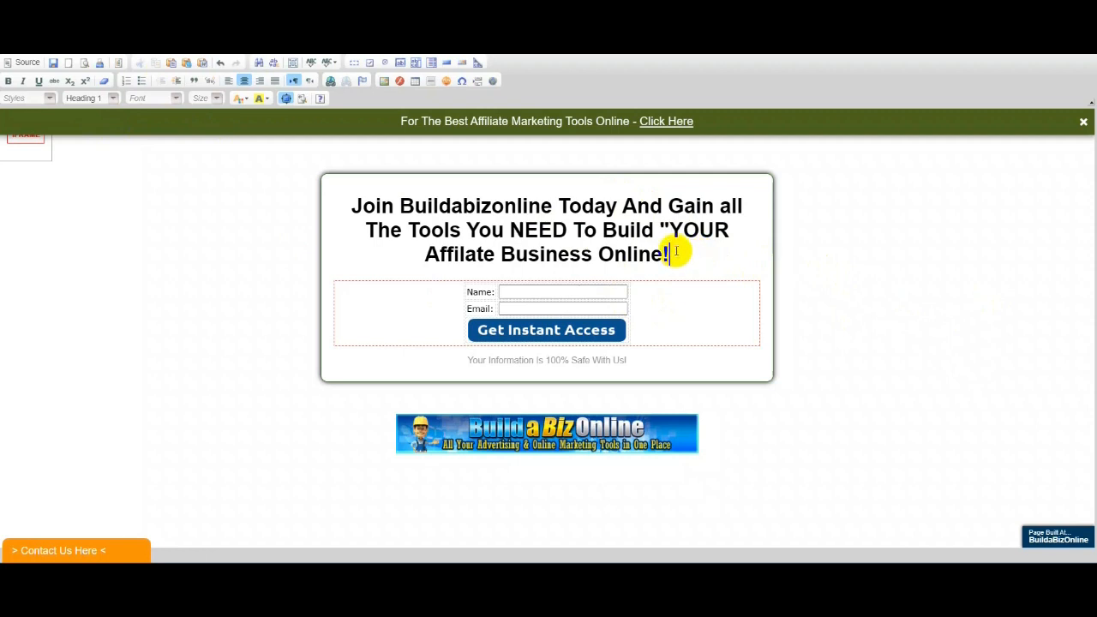
type("\"")
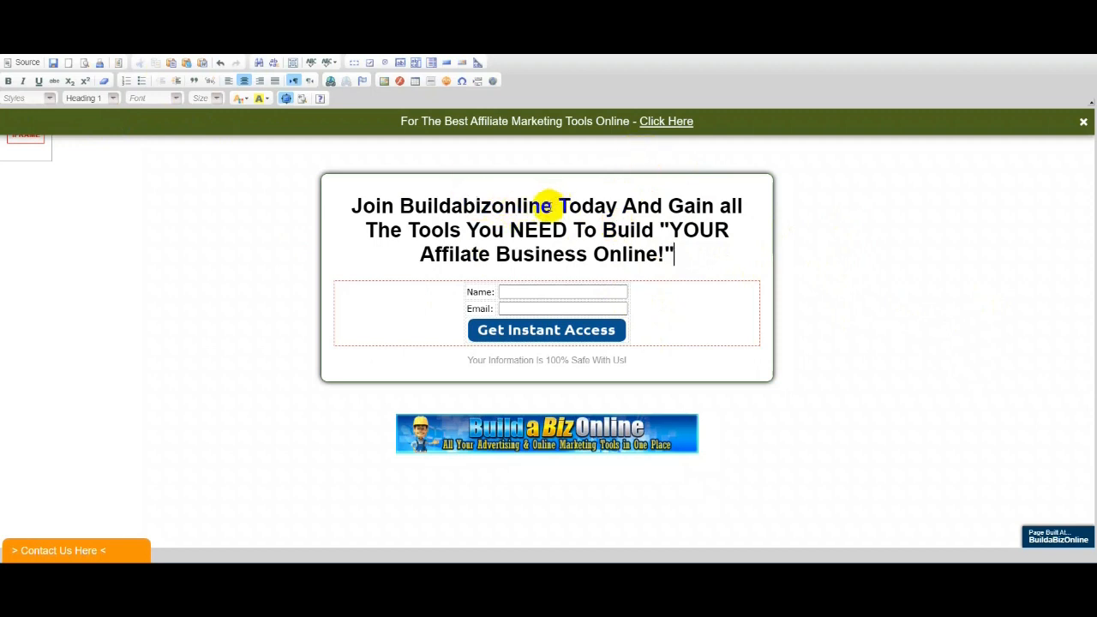
left_click_drag(553, 205, 393, 212)
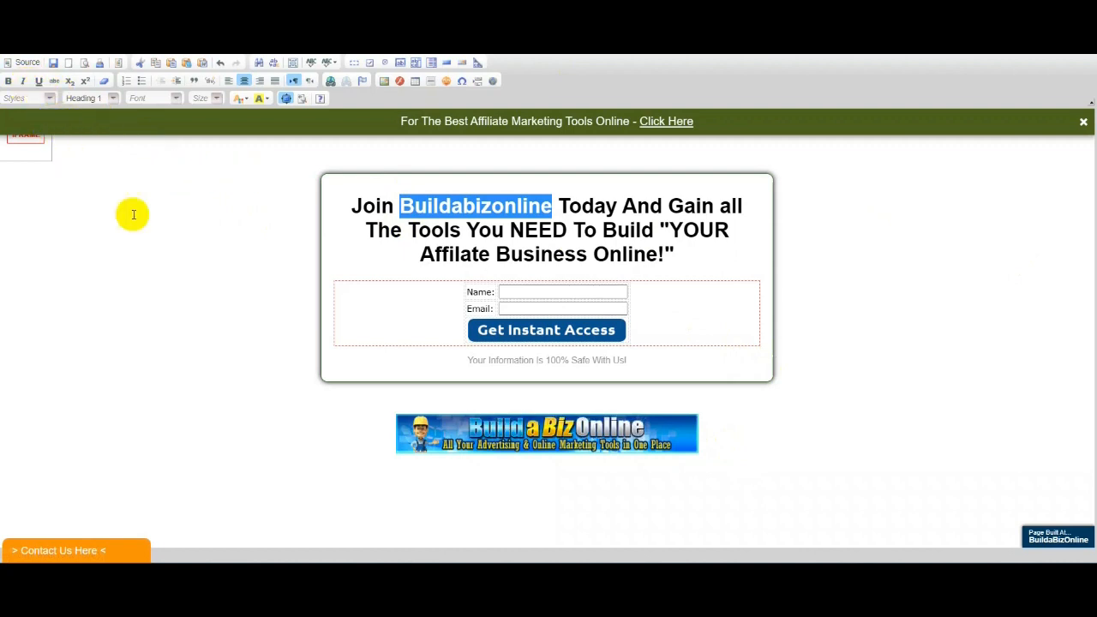
- Colour Buildabizonline Dark Green in the headline and save the page content
left_click(244, 99)
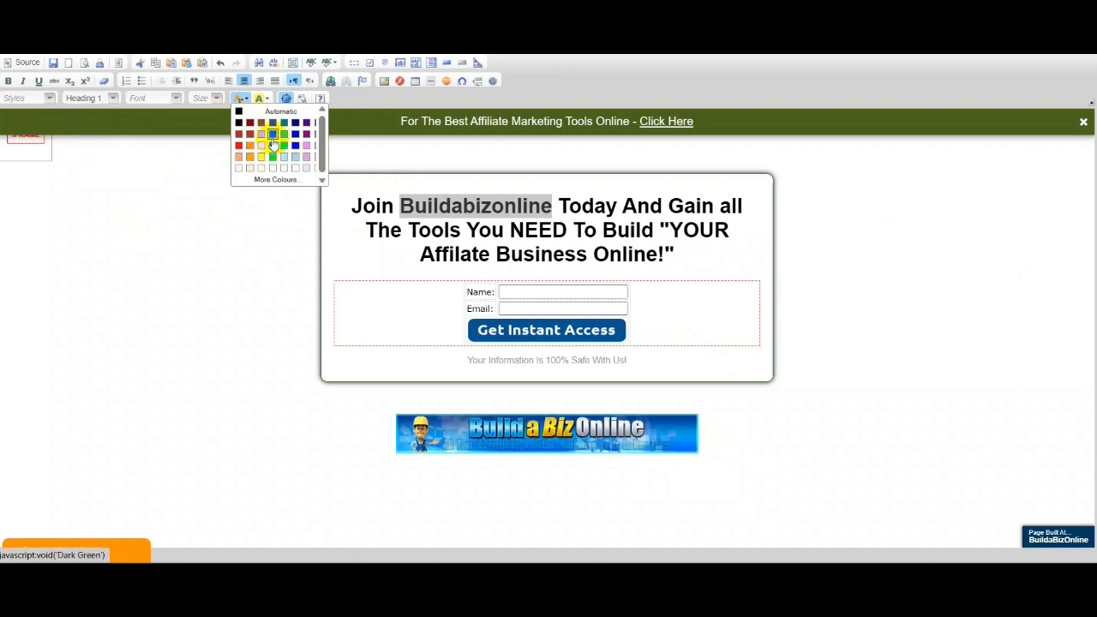
left_click(271, 135)
left_click(1004, 292)
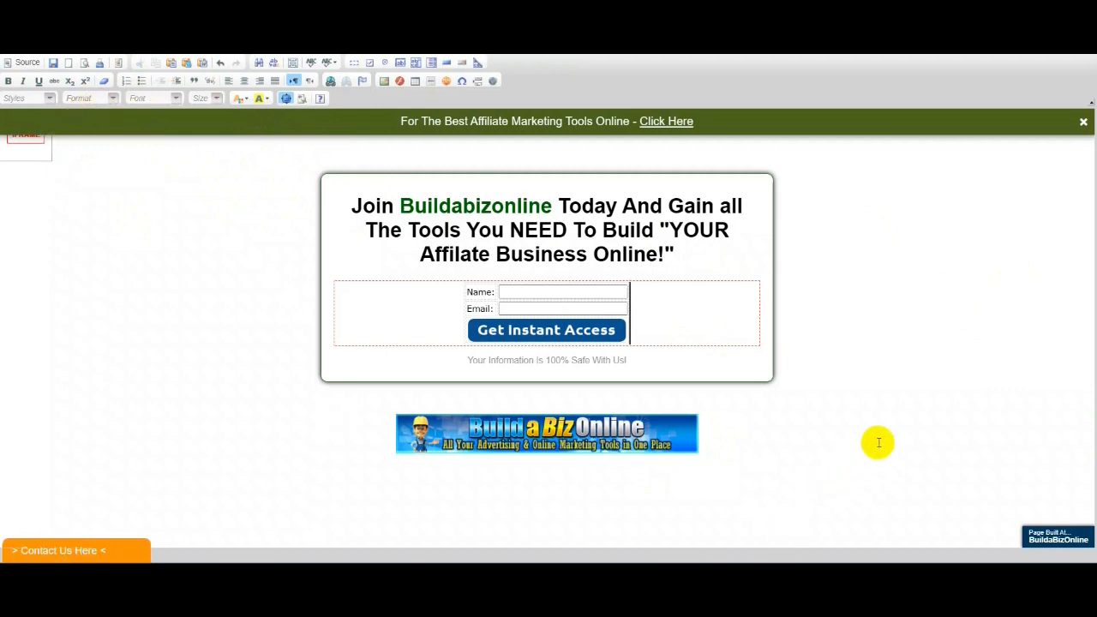
left_click(25, 128)
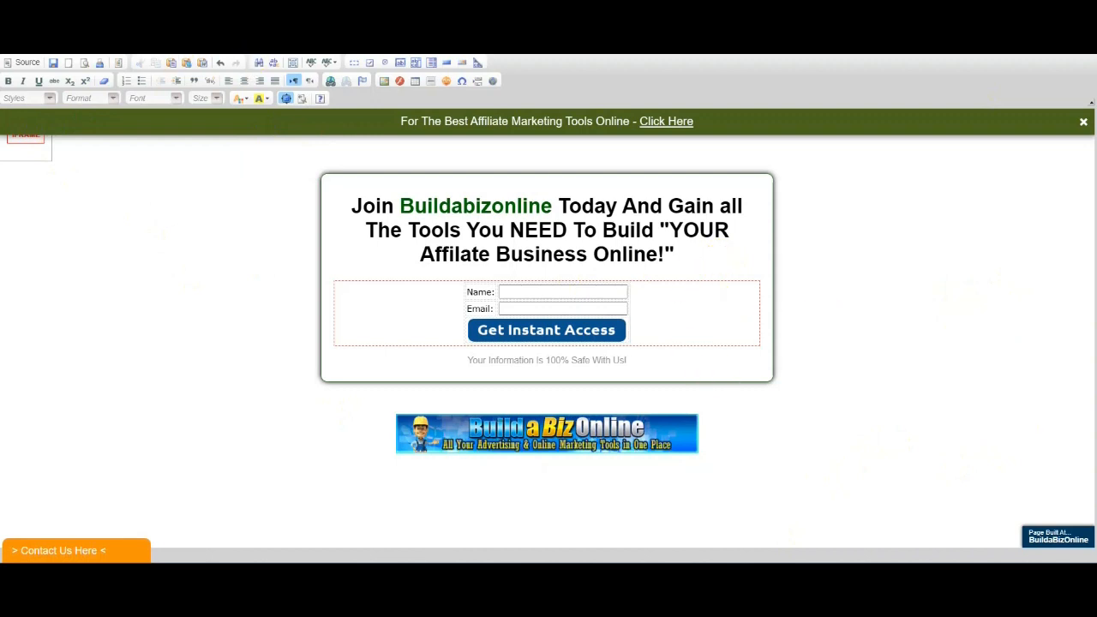
left_click(52, 65)
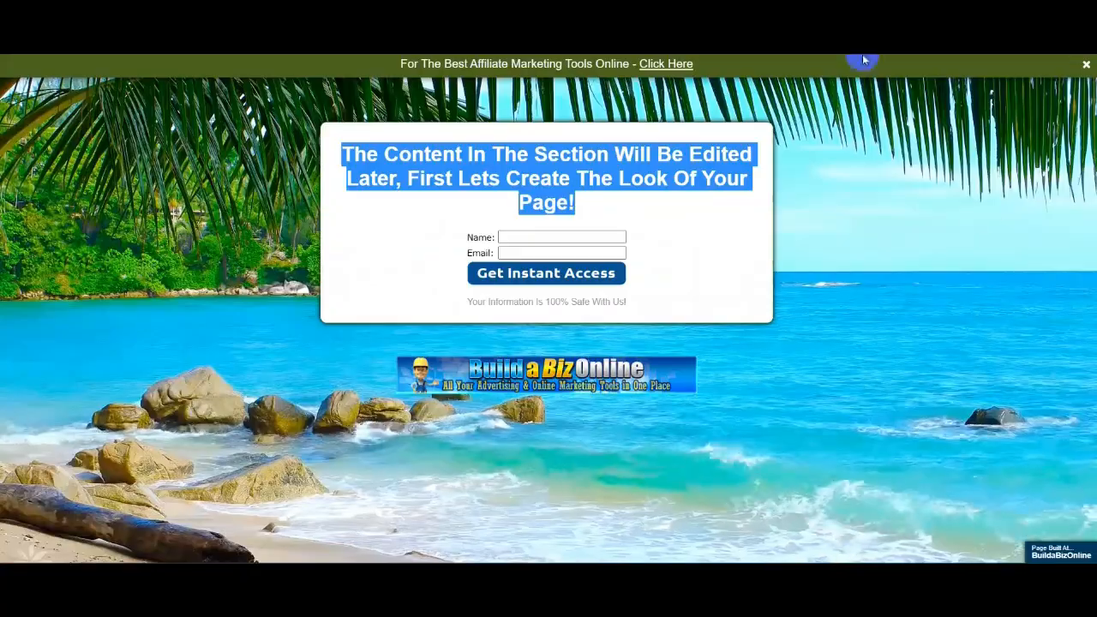
- Deselect the headline, review the Click Explosion splash page code, then close it
left_click(977, 367)
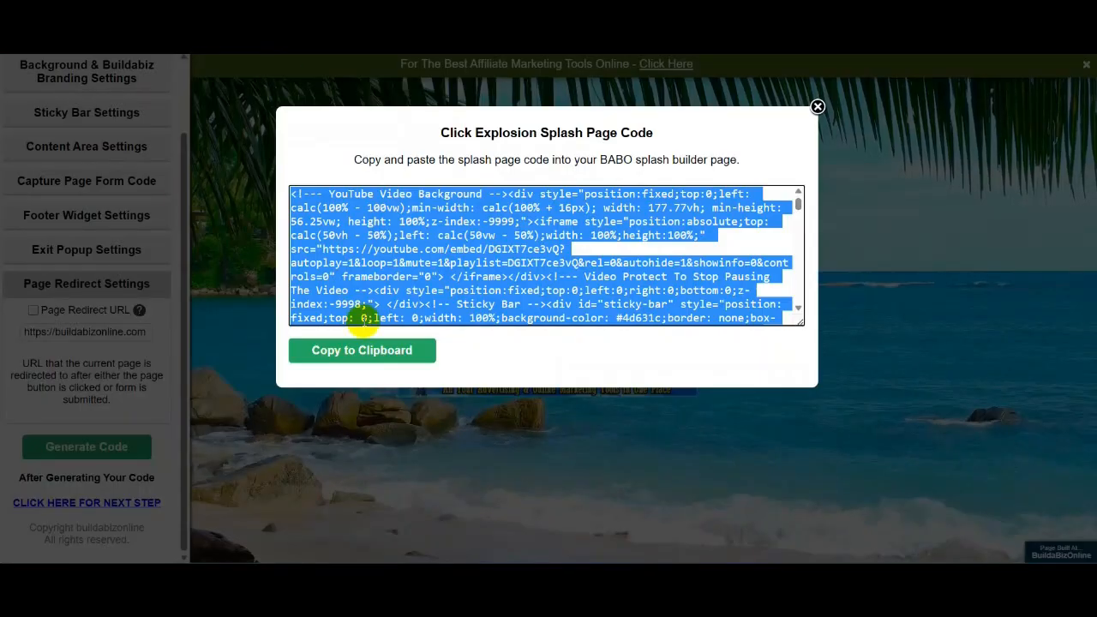
left_click(817, 107)
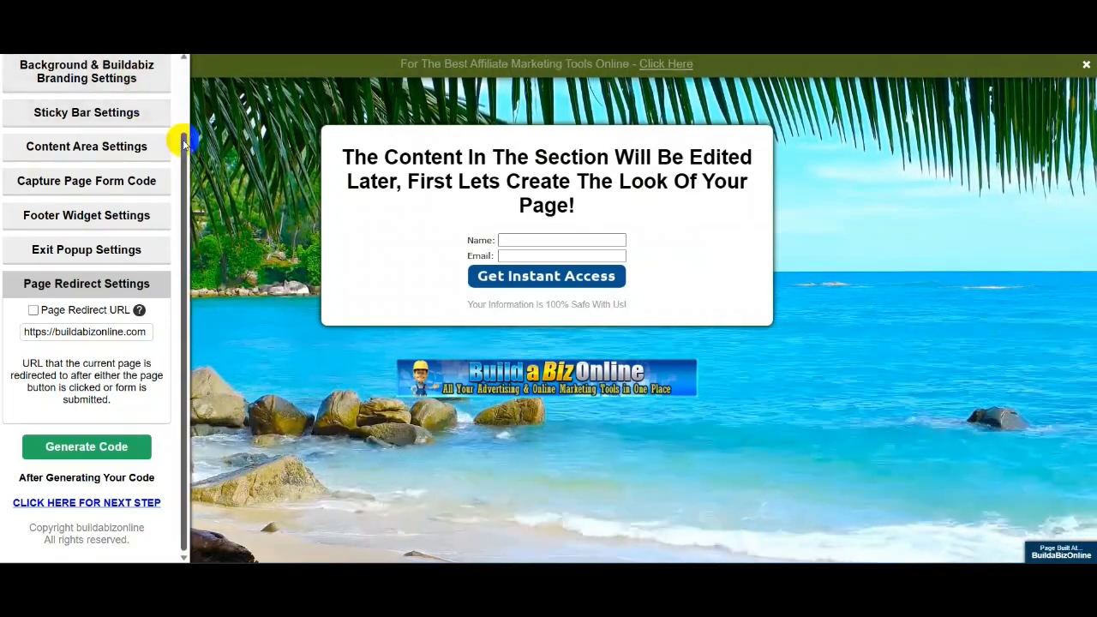
left_click_drag(183, 141, 195, 62)
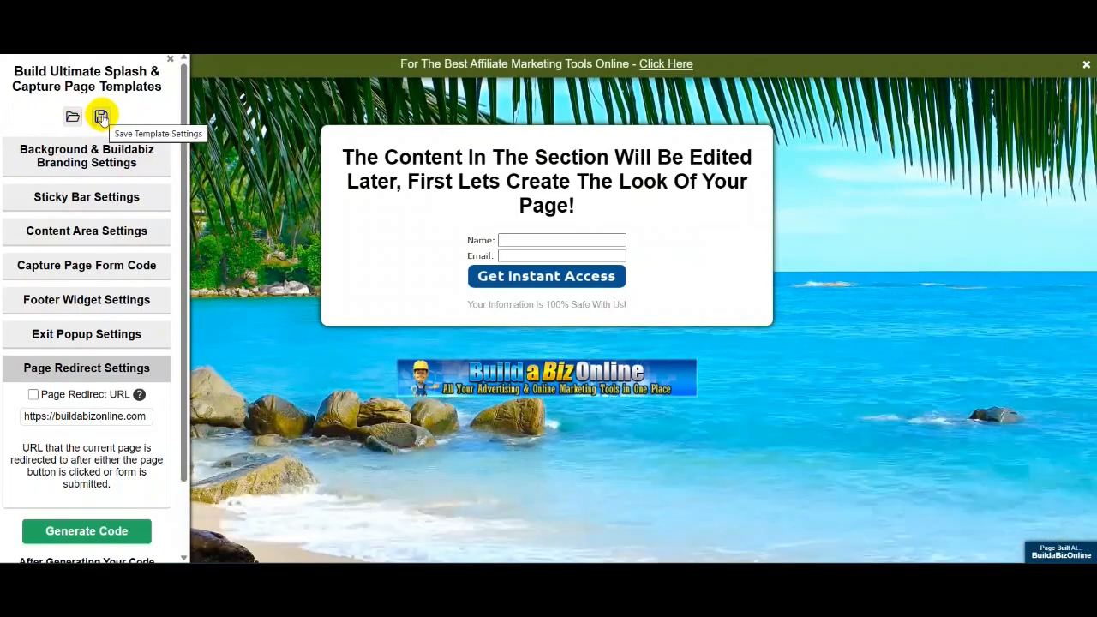
- Save the template settings as -CEX-Settings.txt and dismiss the downloads list
left_click(101, 117)
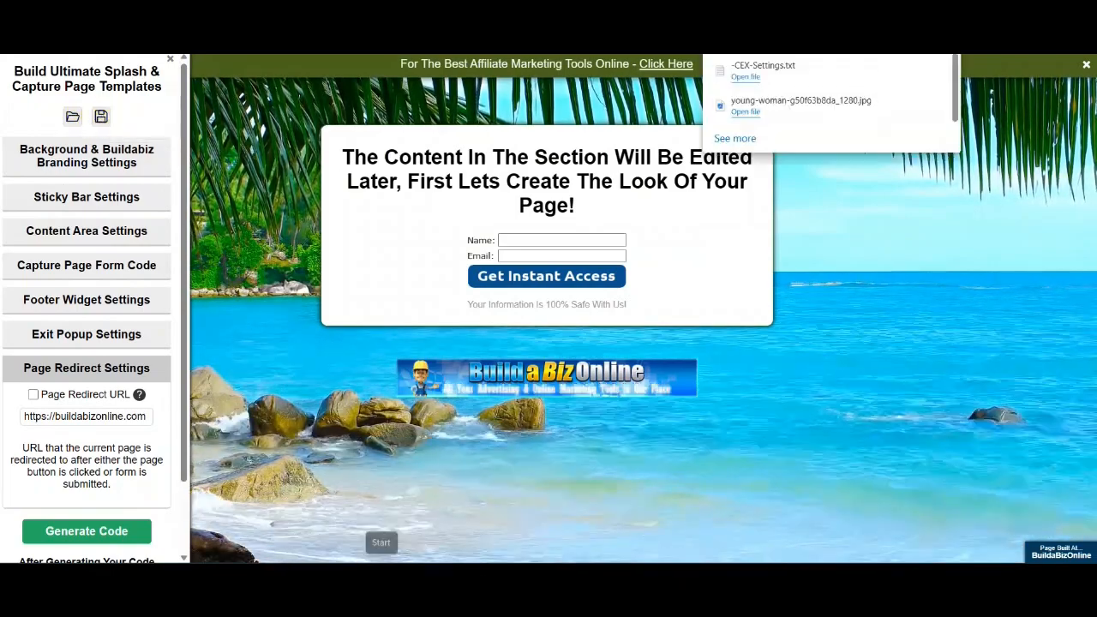
mouse_move(715, 75)
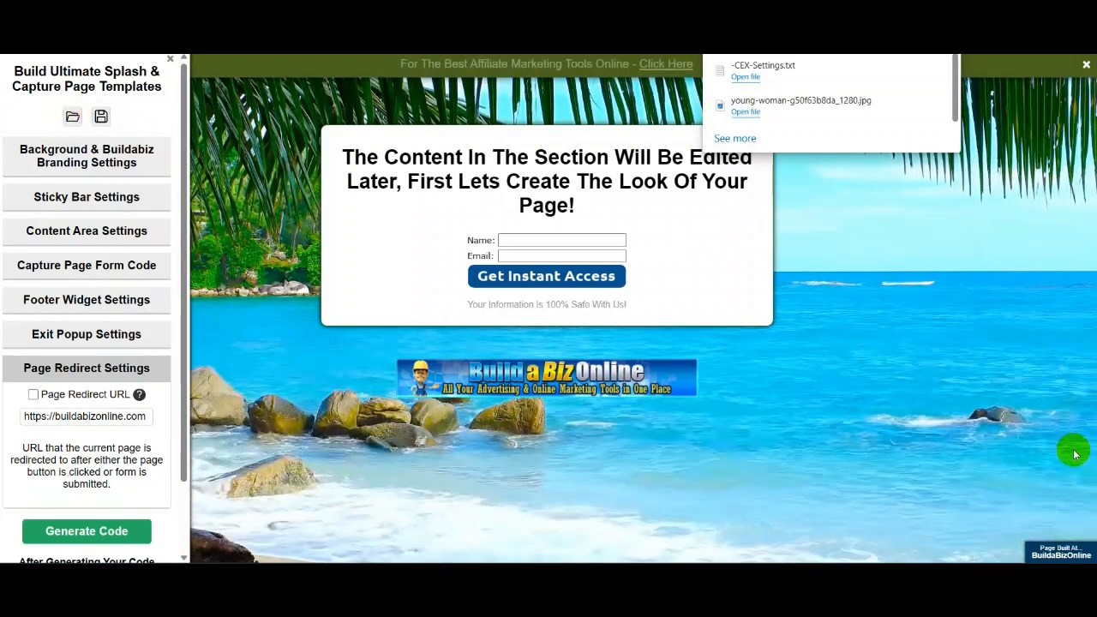
left_click(1066, 310)
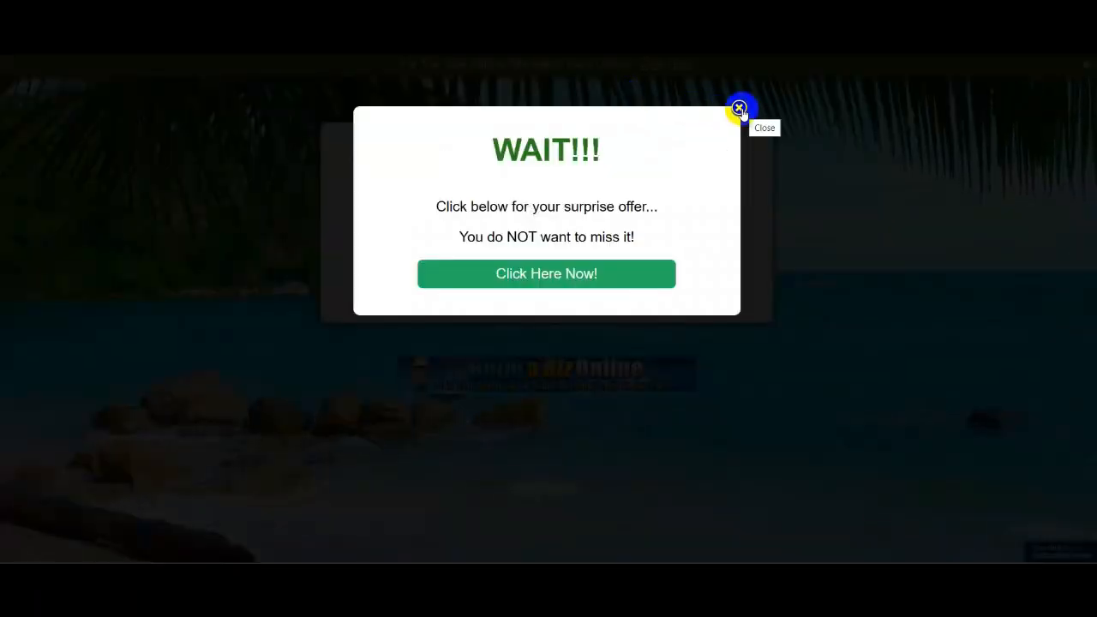
- Close the WAIT!!! popup and scroll through the Banners To Promote Buildabizonline page
left_click(739, 109)
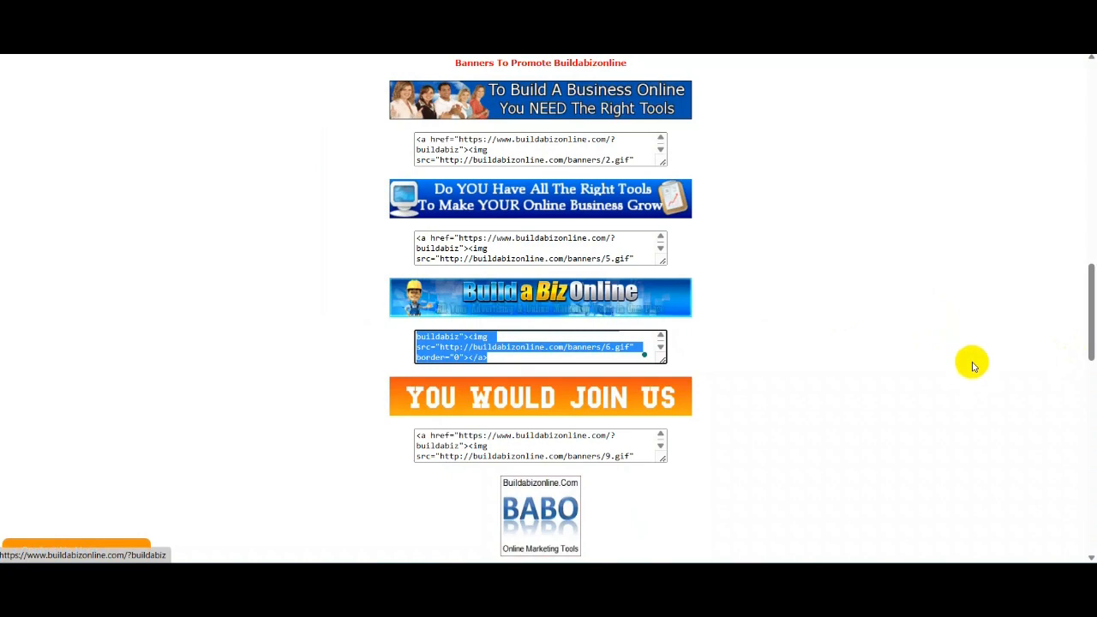
scroll(188, 403, "down", 3)
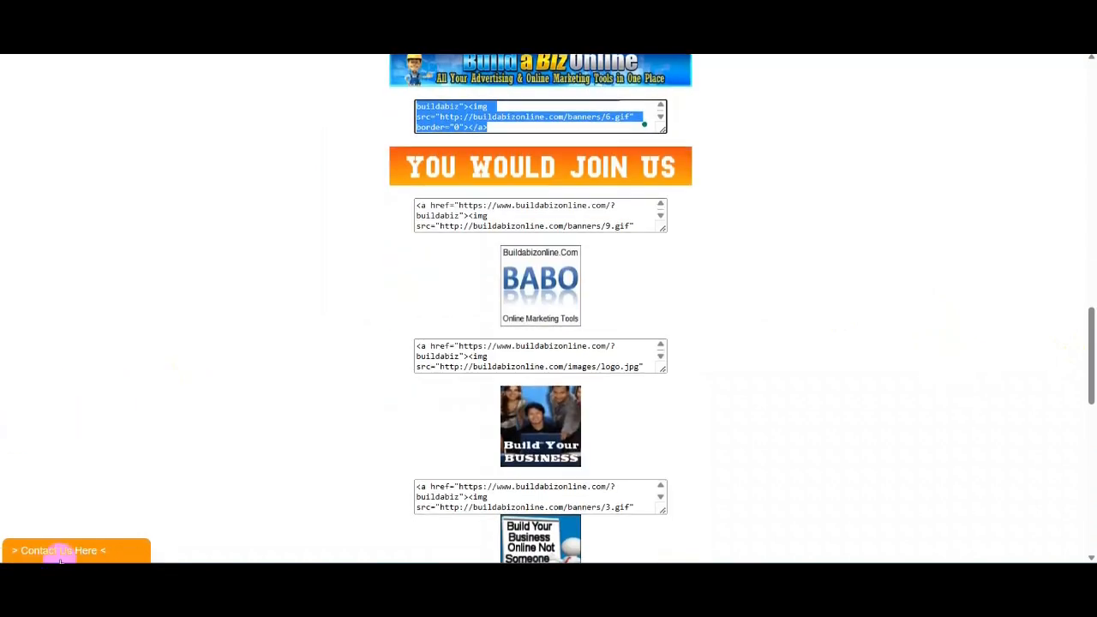